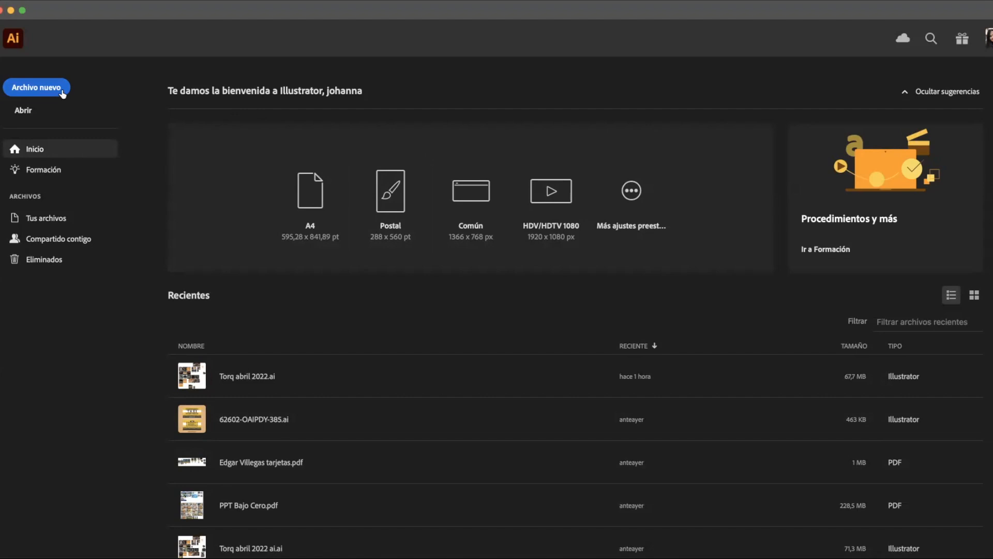
Create a 768 x 1366 px RGB web document named "Herramientas de AI"
left_click(62, 94)
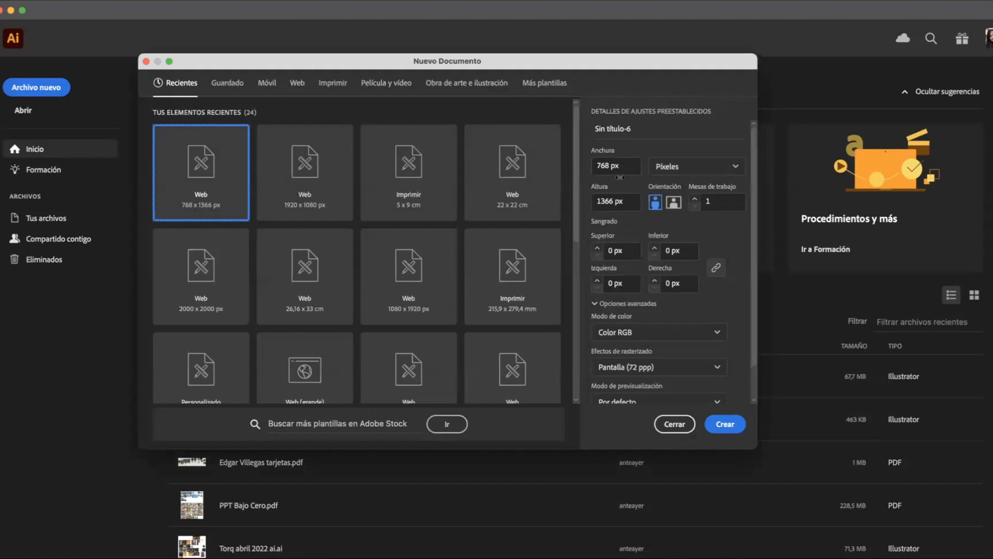
triple_click(643, 130)
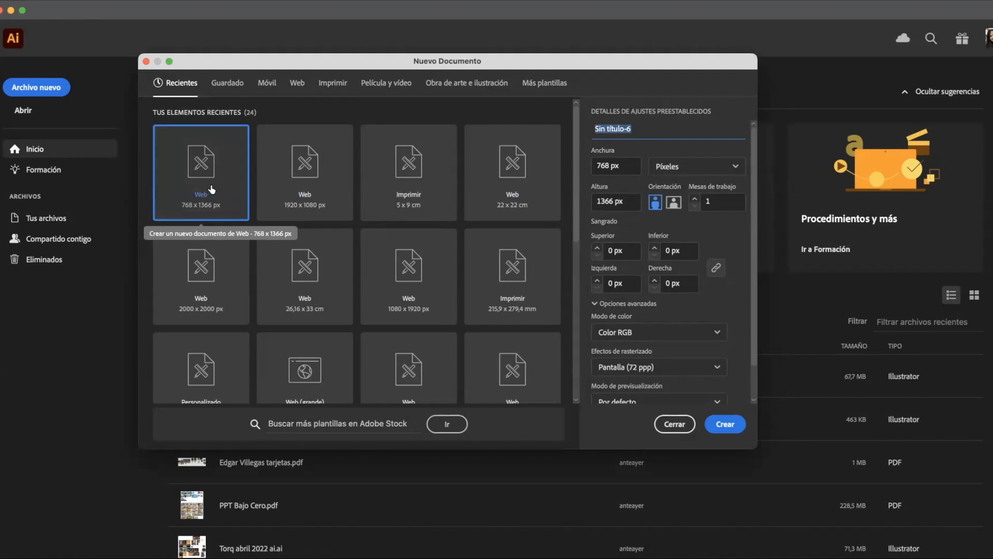
type("Herramientas de AI")
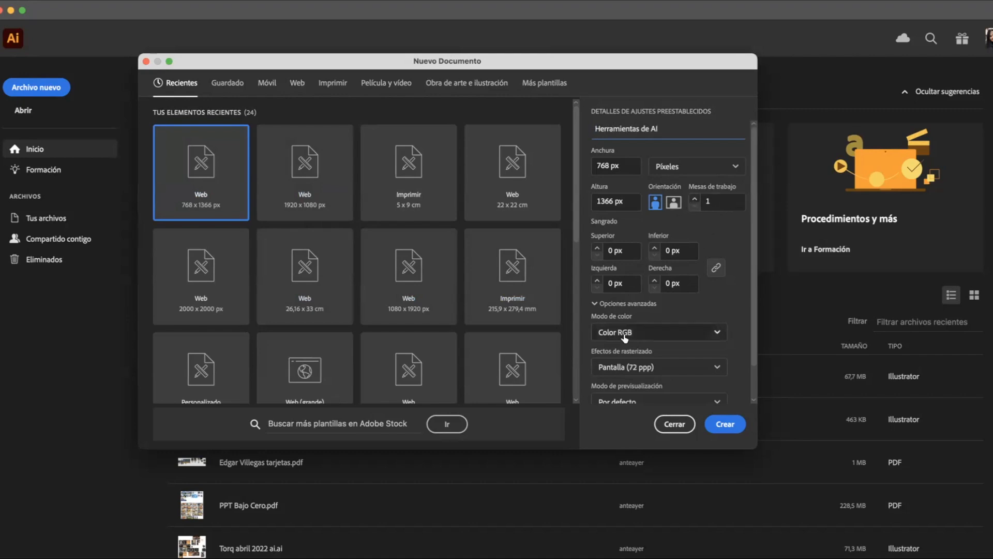
left_click(725, 424)
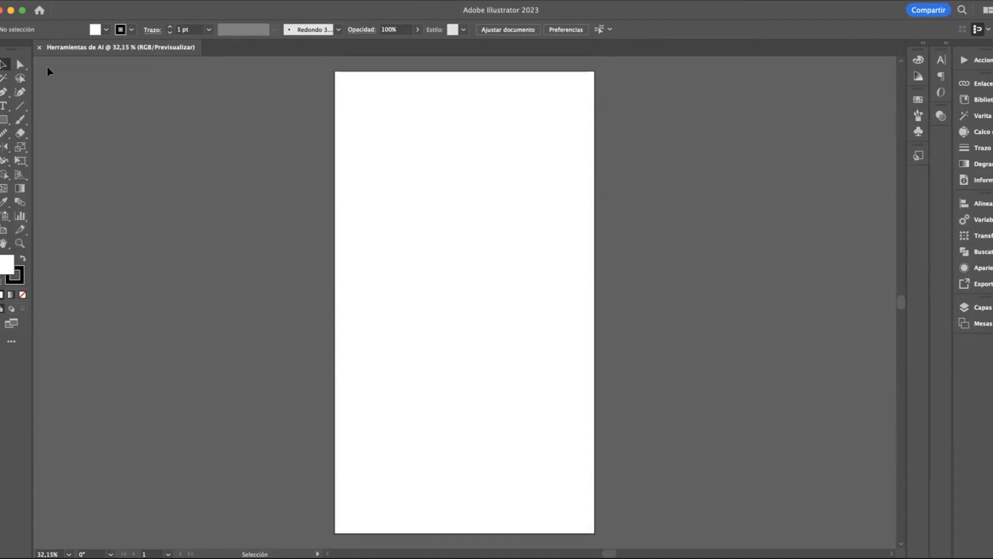
Draw an upright rectangle near the artboard's upper-left corner and give it a black fill with no stroke
mouse_move(21, 65)
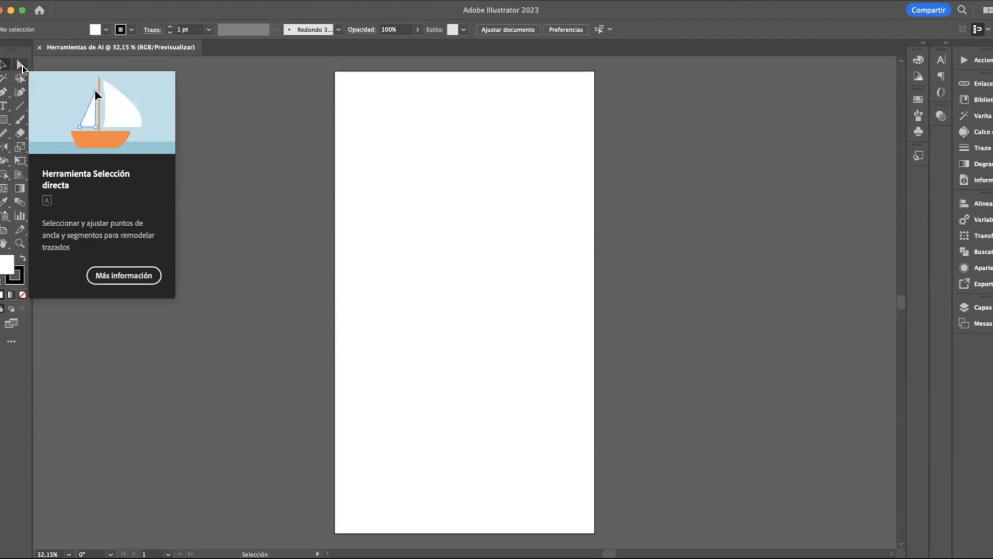
left_click(4, 119)
mouse_move(369, 90)
left_mouse_down()
mouse_move(425, 180)
mouse_move(458, 200)
left_mouse_up()
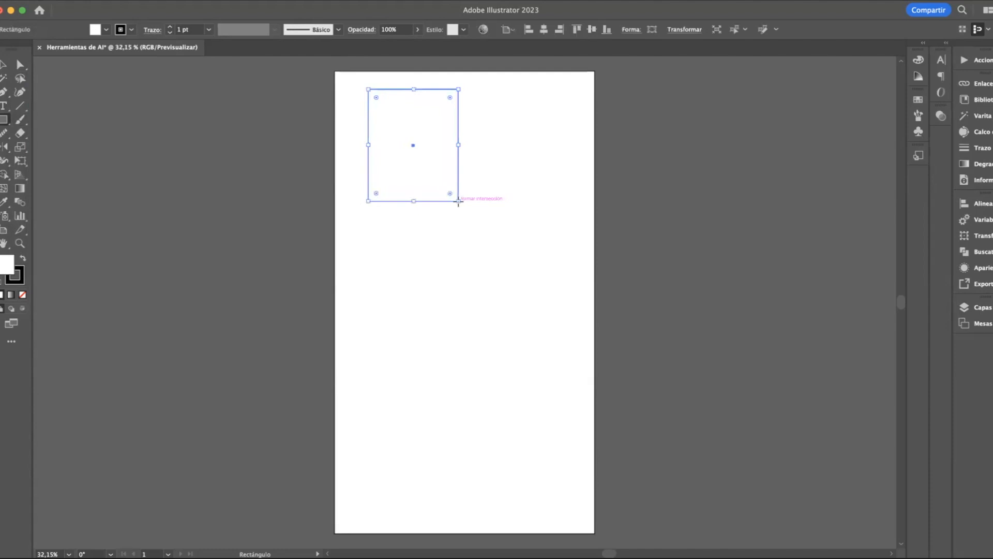
left_click(23, 258)
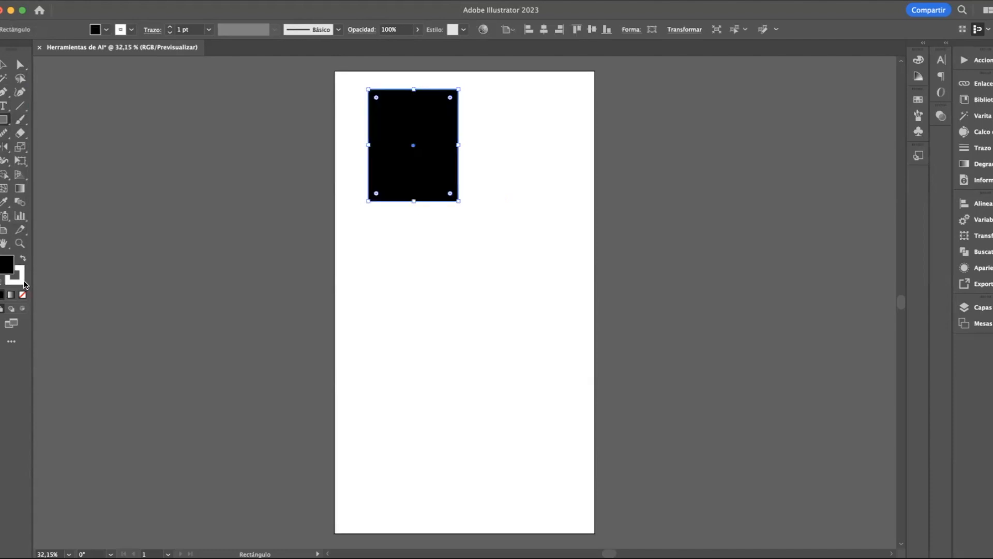
left_click(23, 294)
Round all four corners of the black rectangle to about 84 px and shift it slightly down and right
left_click(21, 65)
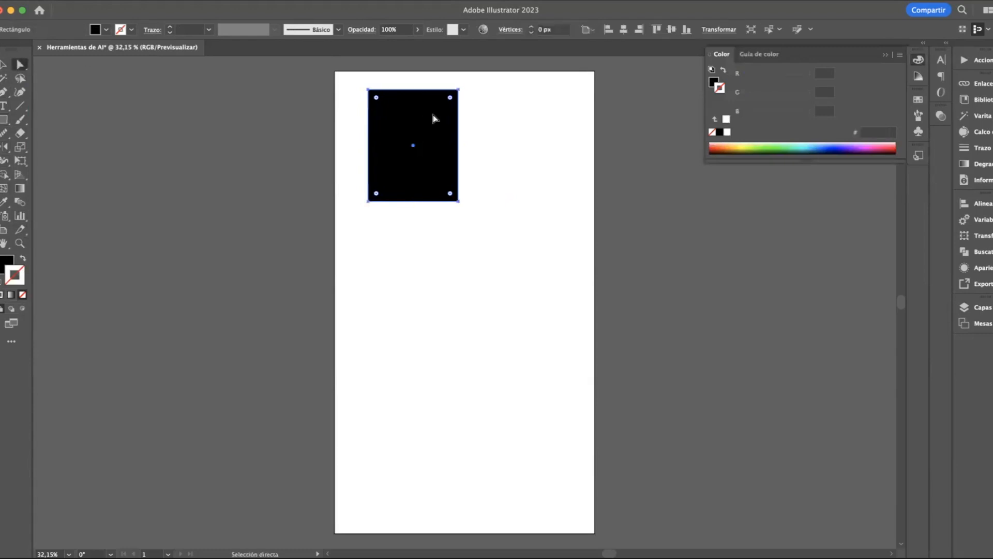
left_click_drag(451, 99, 470, 138)
Bend the shape's upper-right corner into an inward curve by pulling its side anchor's handle horizontally toward the centre
left_click(467, 138)
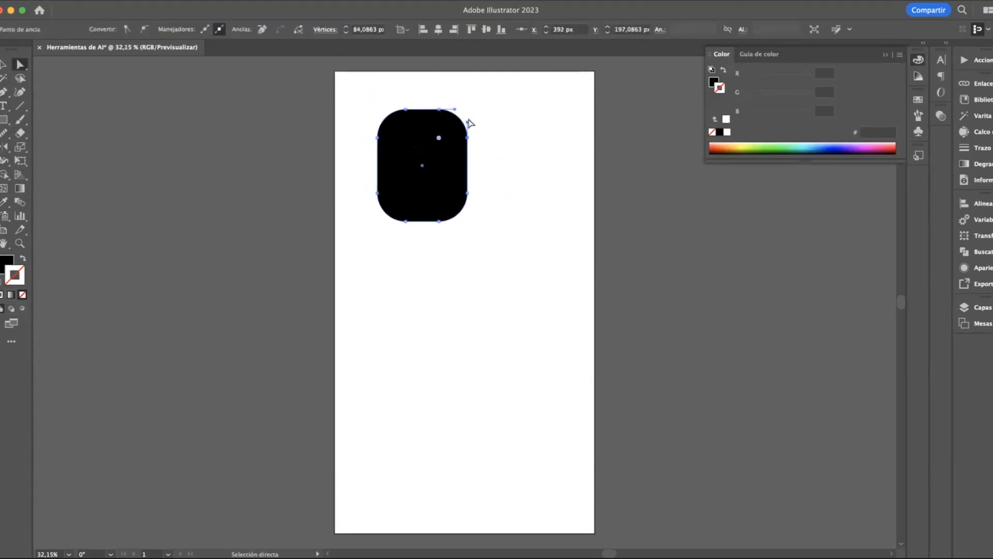
scroll(470, 122, "up", 5)
scroll(469, 122, "up", 3)
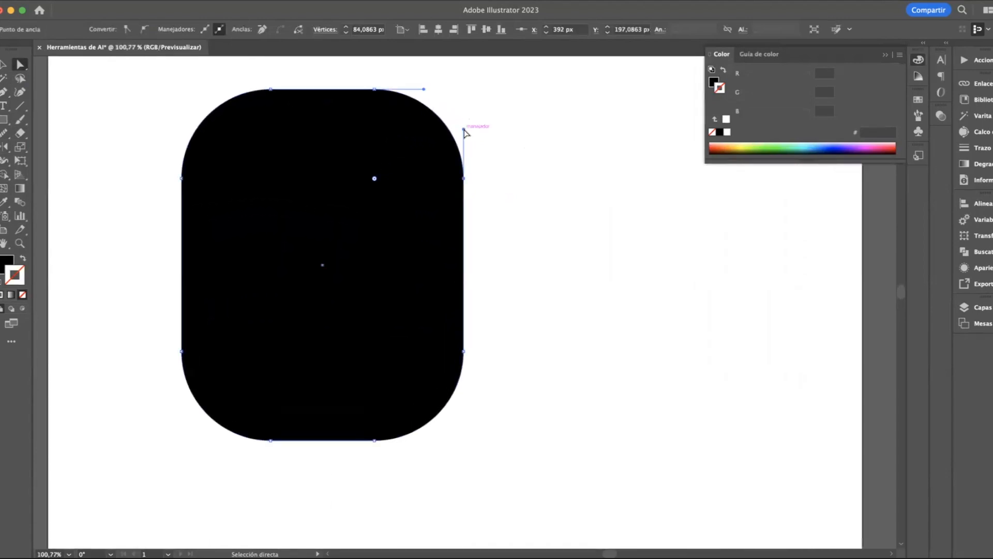
scroll(464, 131, "up", 1)
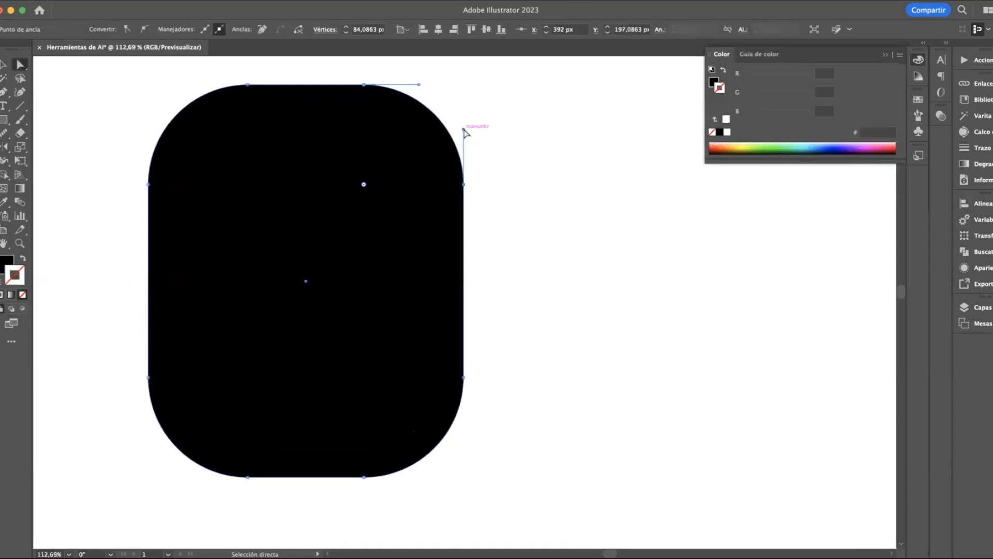
left_click_drag(463, 130, 346, 184)
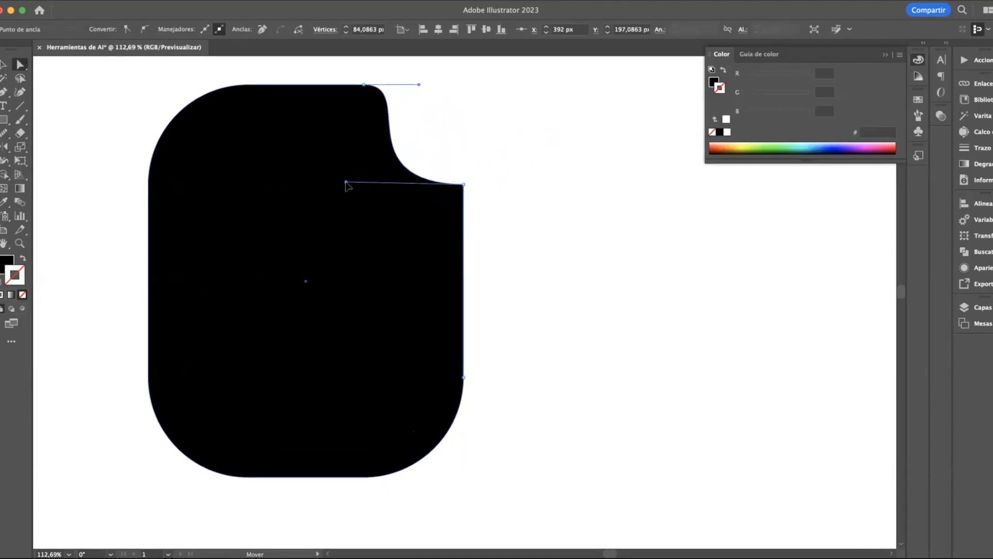
left_click_drag(345, 183, 346, 183)
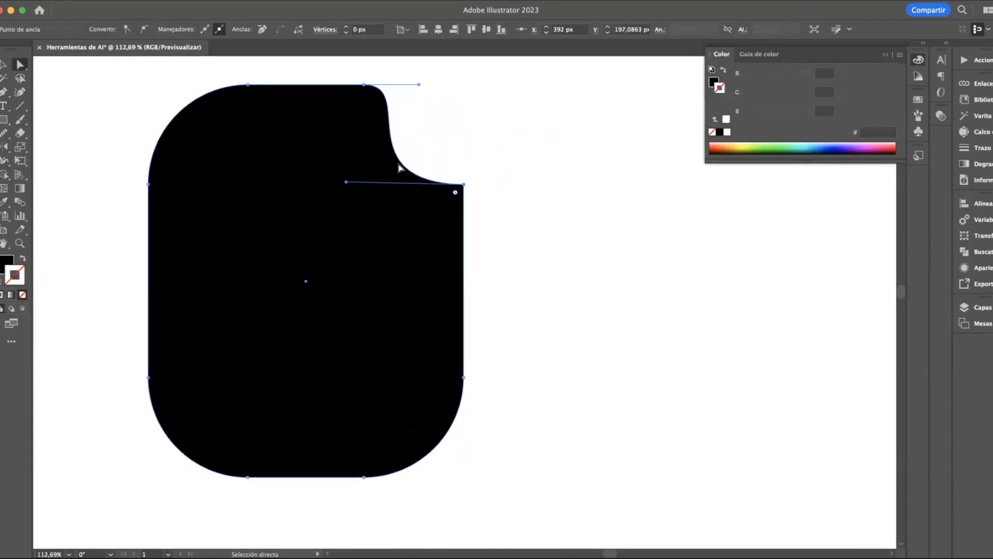
Bend the shape's upper-left corner inward to mirror the right one by pulling its side anchor's handle toward the centre
left_click(148, 185)
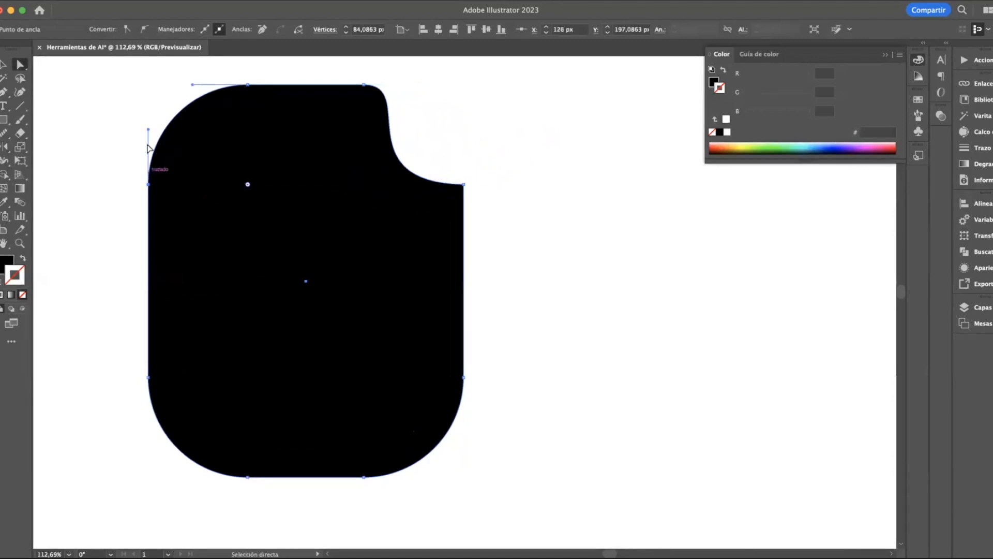
left_click_drag(148, 130, 271, 184)
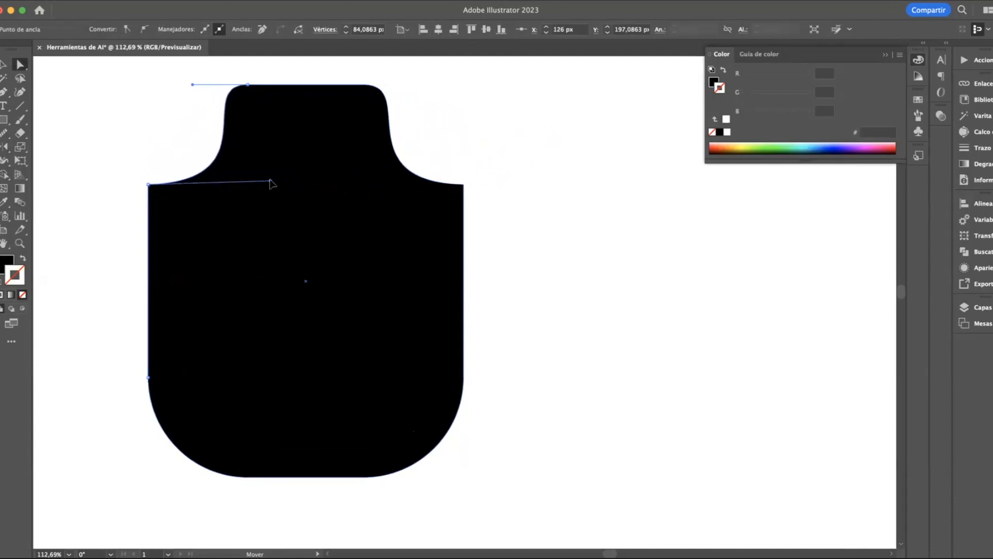
left_click_drag(270, 180, 270, 181)
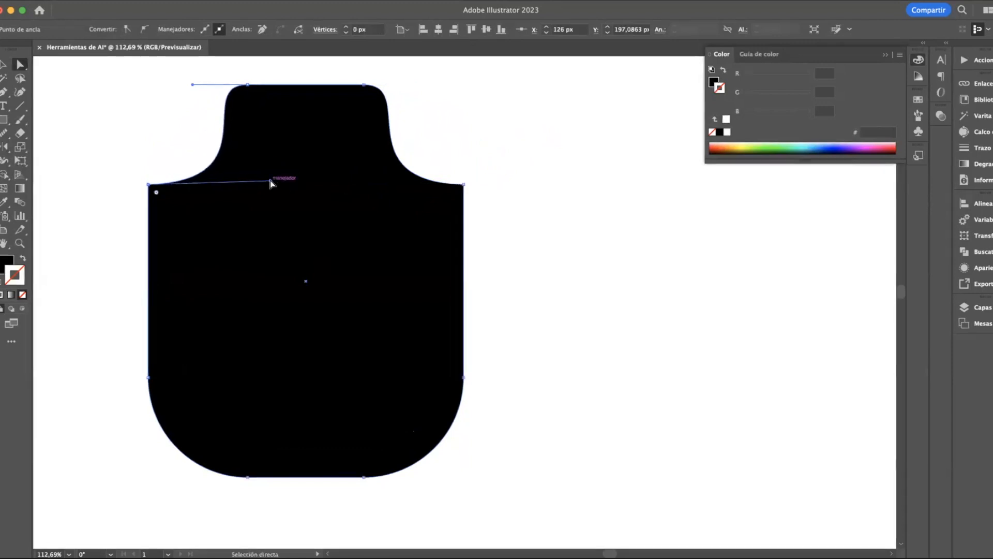
left_click(3, 65)
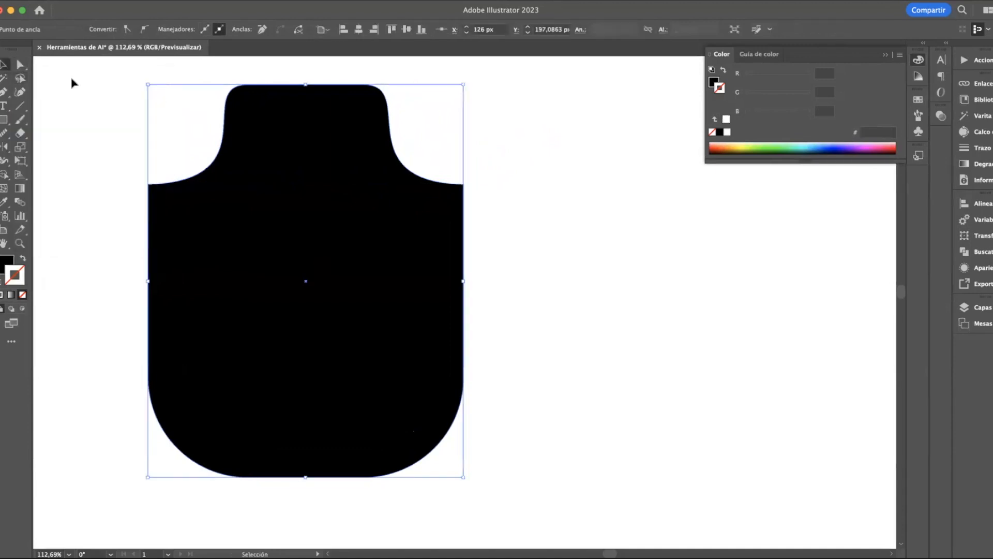
left_click(2, 80)
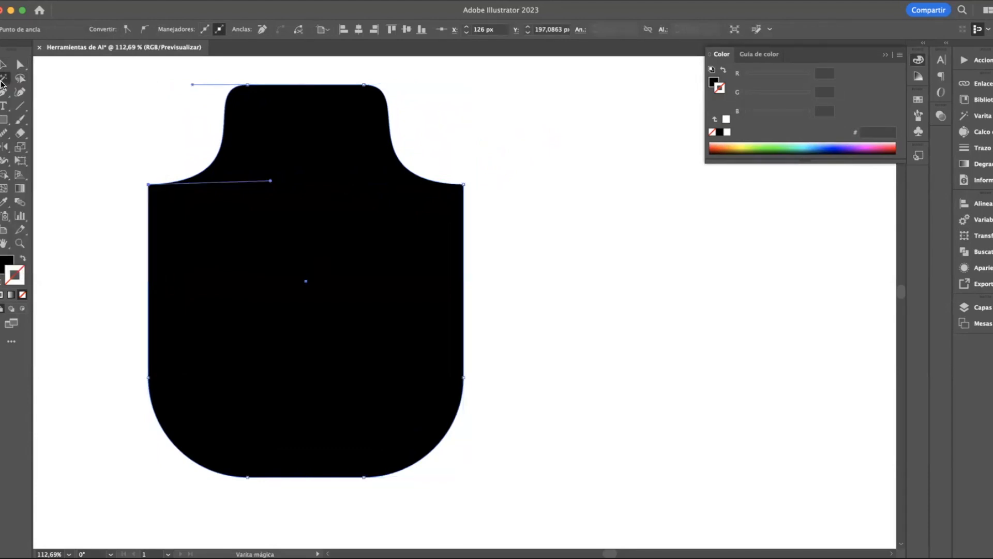
left_click(4, 66)
left_click(4, 81)
left_click(74, 87)
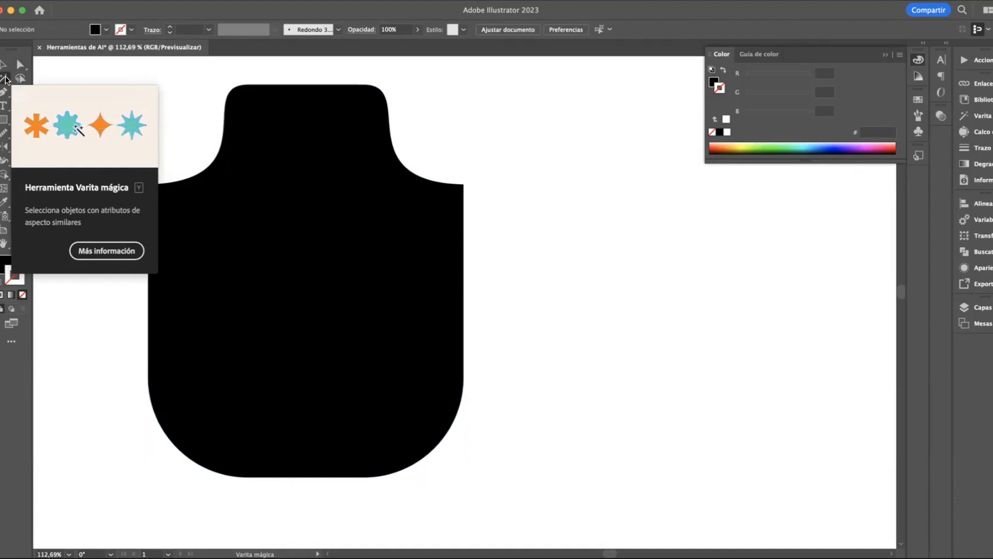
Move the black shape about 52 px left and 93 px up on the artboard
left_click(5, 66)
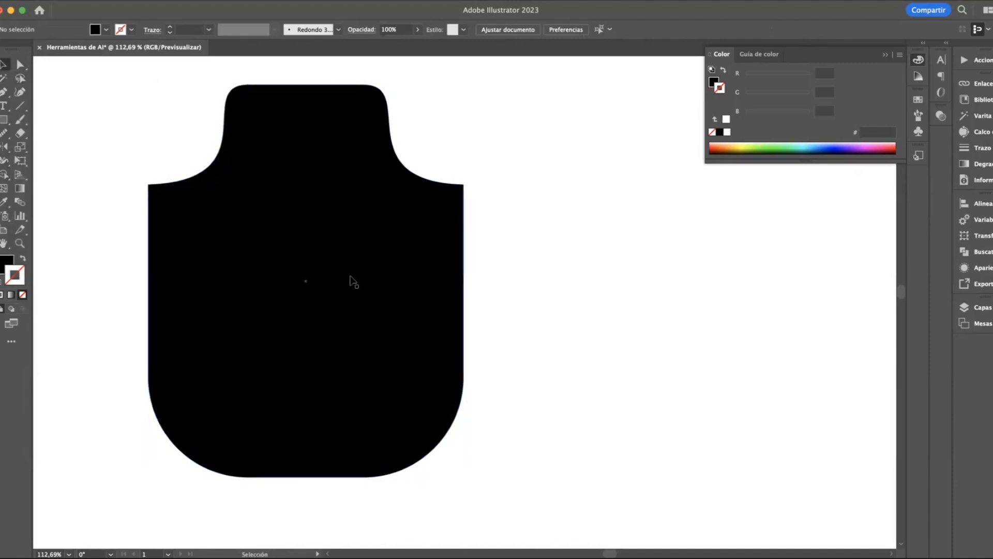
scroll(351, 276, "down", 5)
left_click_drag(328, 244, 300, 200)
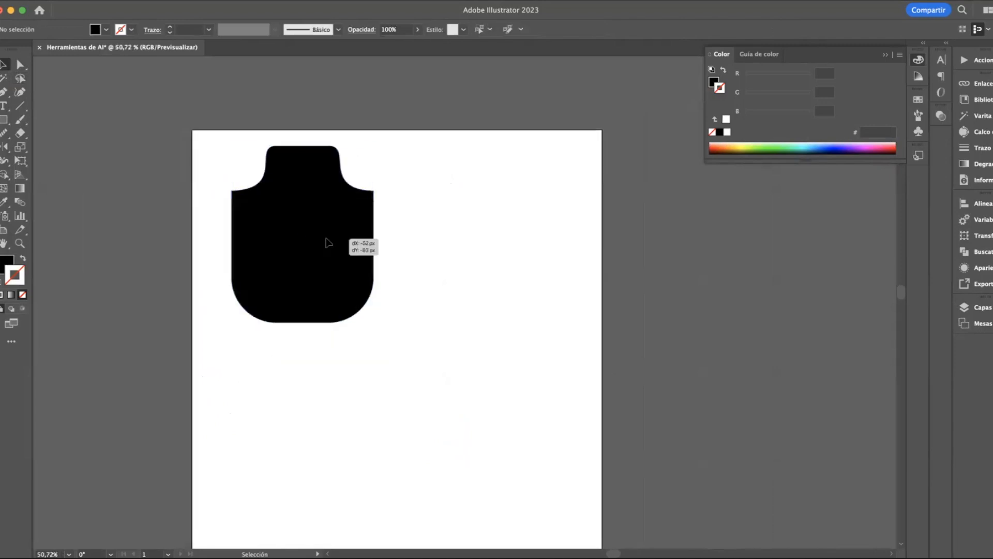
Draw a small black square and a matching circle beside it below the large shape, and duplicate the pair to their right
key("m")
scroll(257, 357, "up", 2)
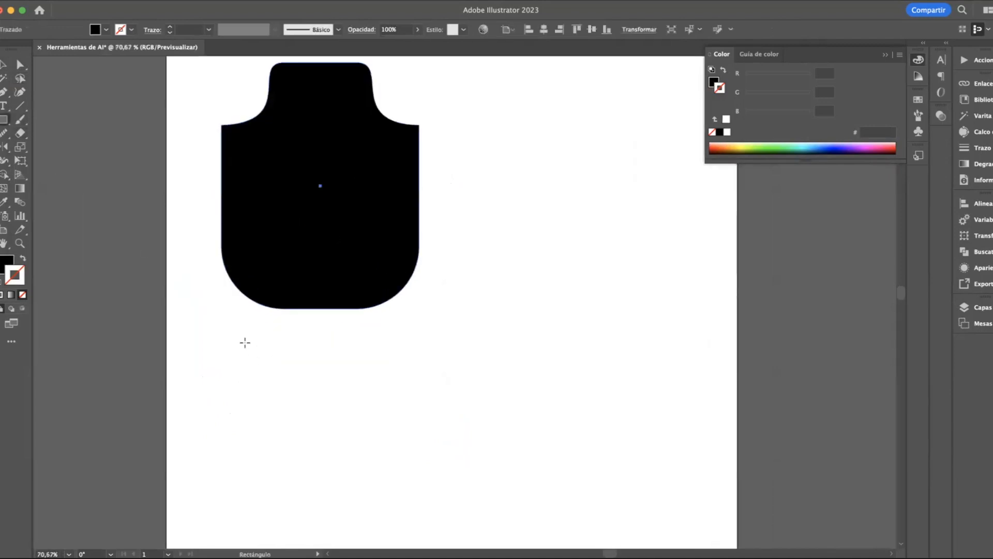
left_click_drag(243, 341, 303, 399)
key("v")
left_click_drag(257, 365, 444, 361)
left_click(288, 370, "shift")
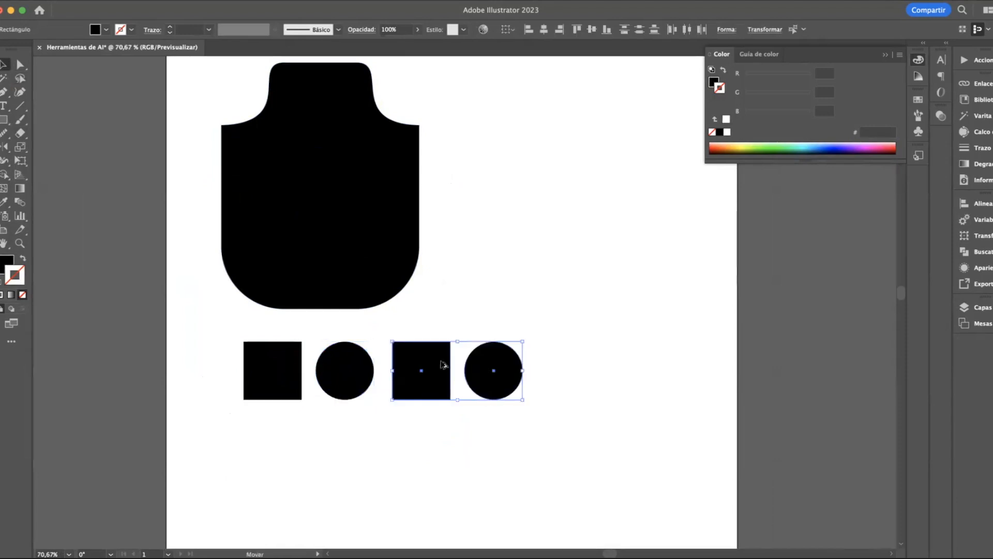
left_click(487, 309)
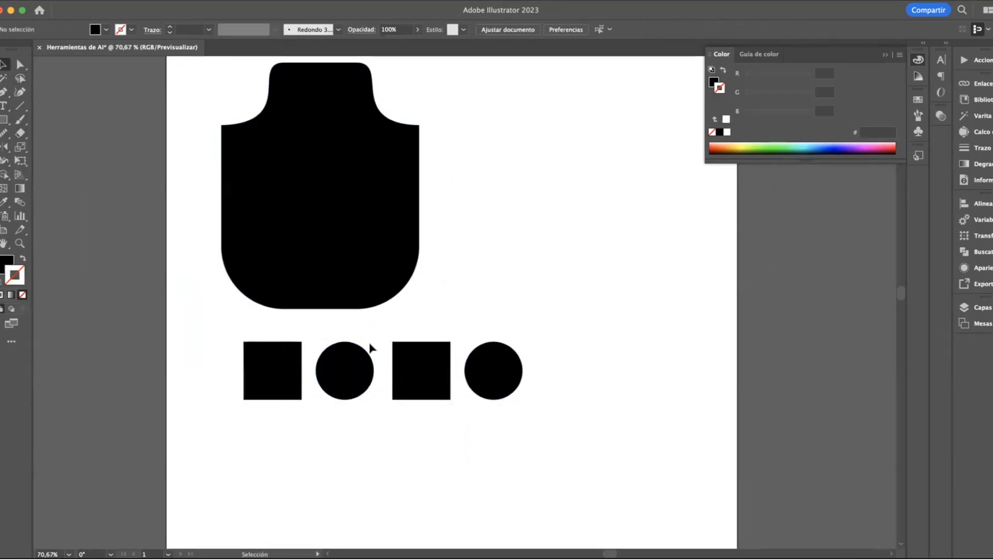
Fill both small squares with pink EA186D
left_click(290, 366)
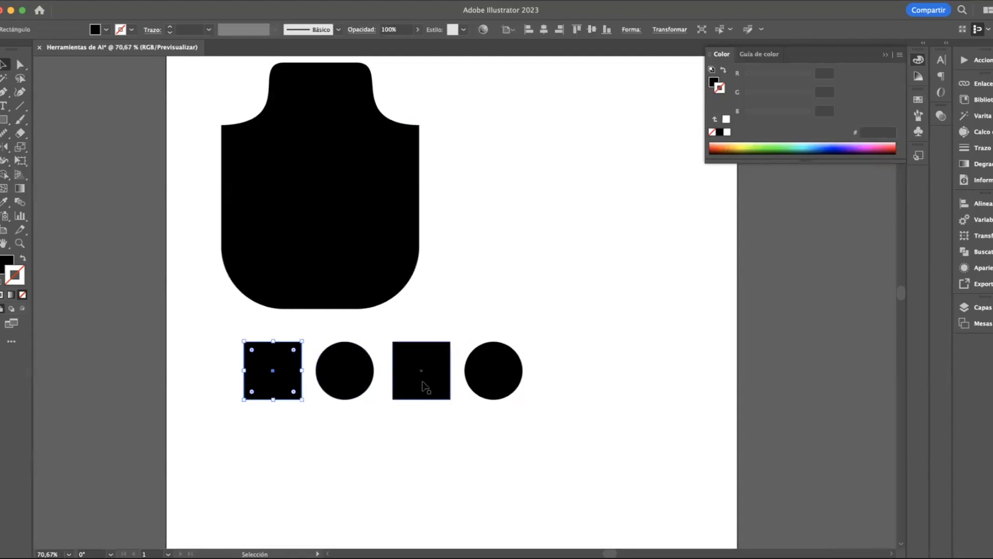
left_click(420, 363, "shift")
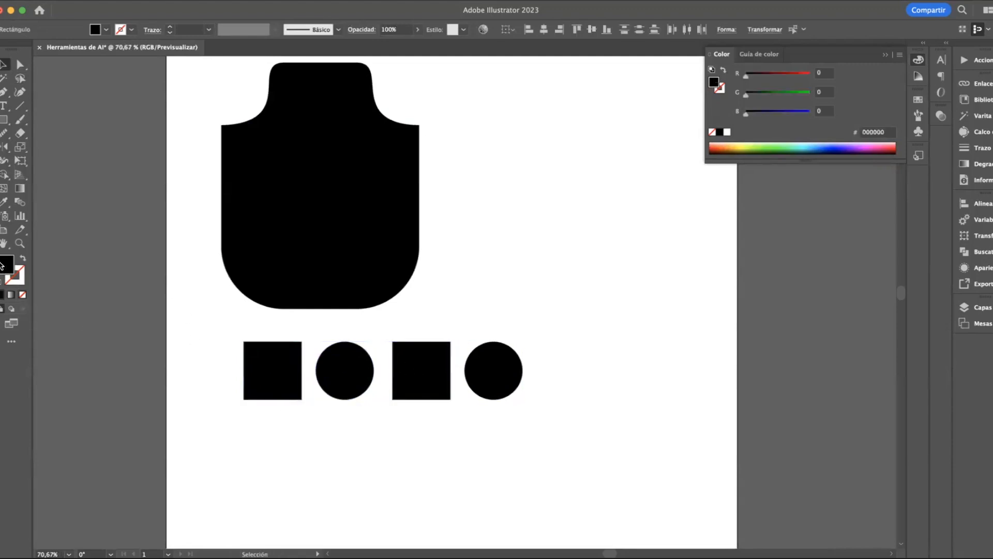
double_click(6, 264)
type("EA186D")
left_click(581, 311)
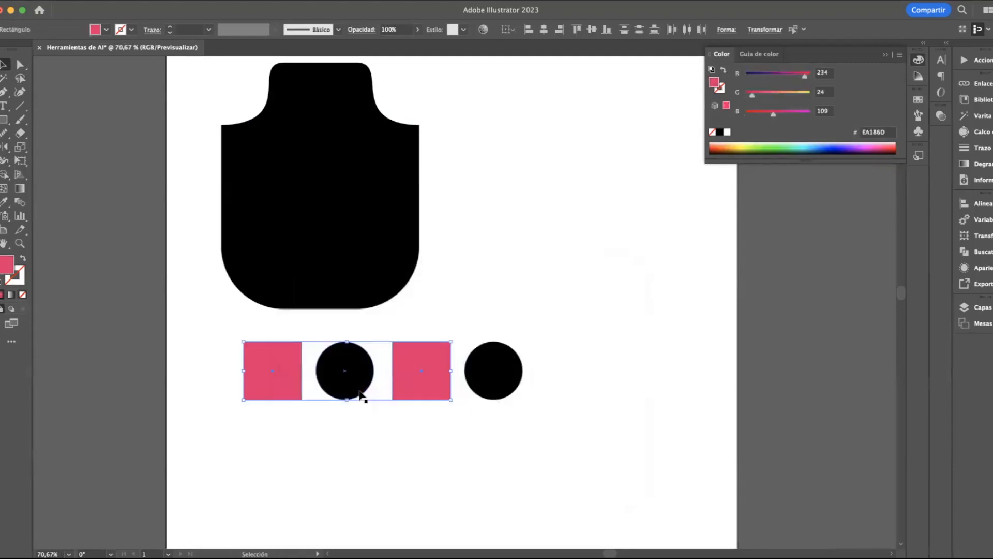
left_click(340, 389)
left_click(478, 385, "shift")
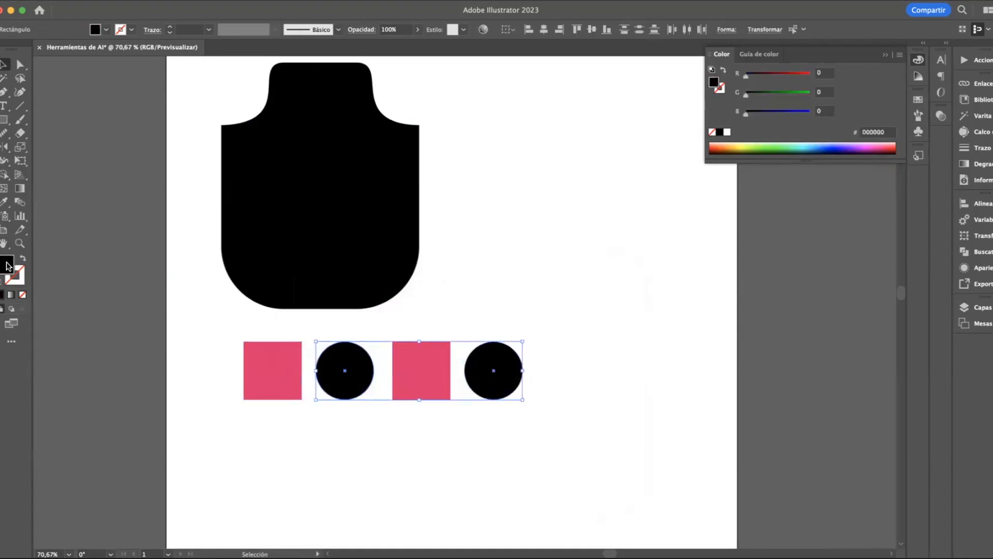
double_click(6, 264)
left_click(471, 370)
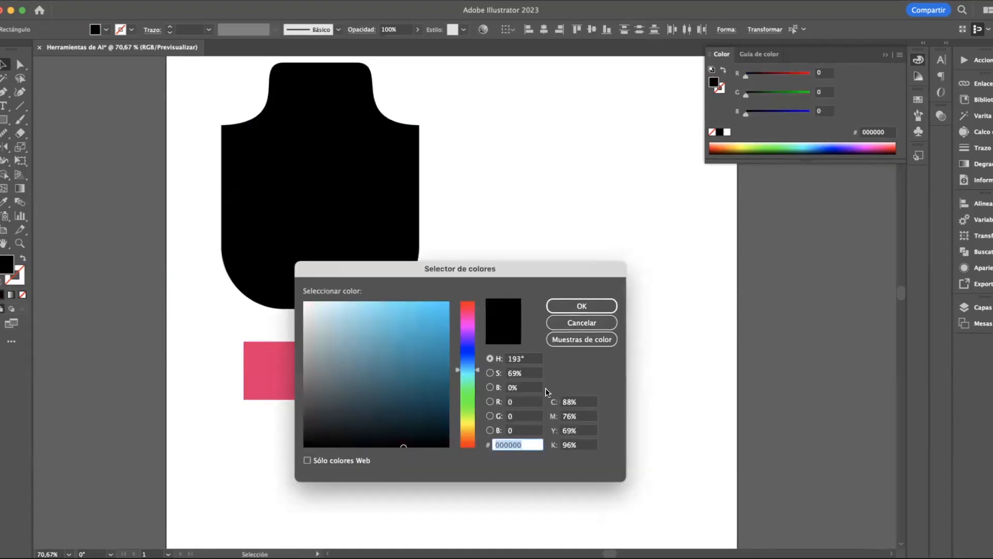
left_click(582, 306)
left_click(523, 268)
Fill the rightmost circle with light blue 56C1E2
left_click(502, 362)
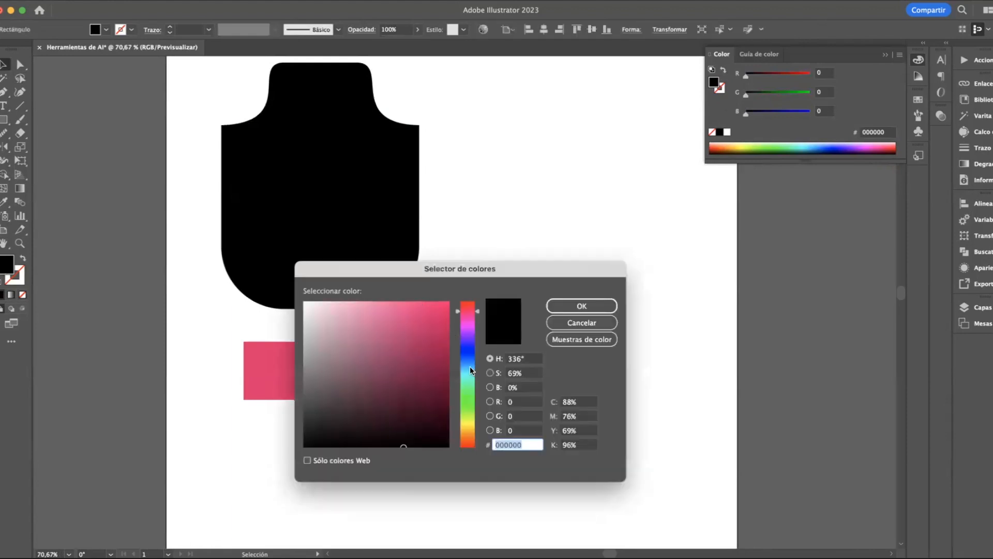
type("56C1E2")
key("Return")
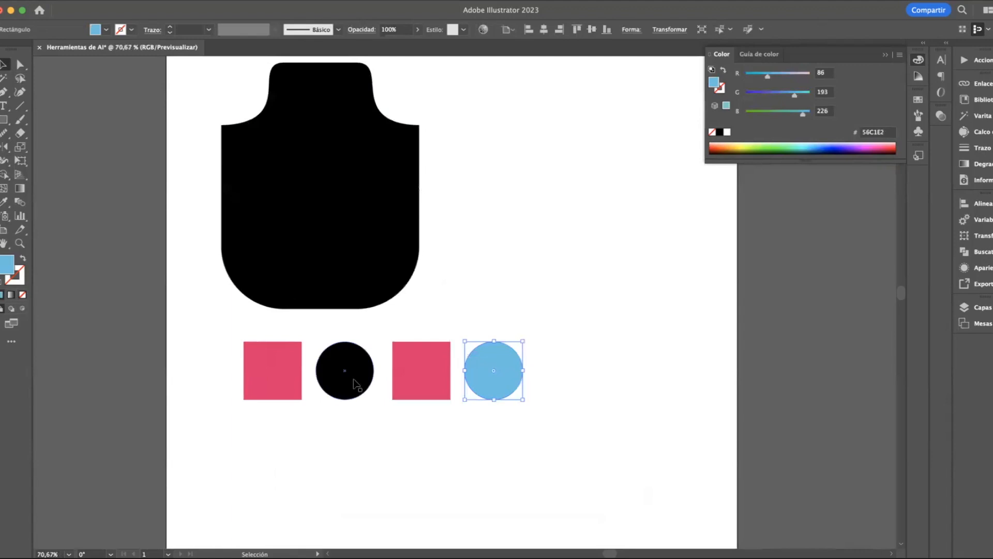
Fill the circle between the two pink squares with yellow E5D725
left_click(354, 388)
double_click(6, 267)
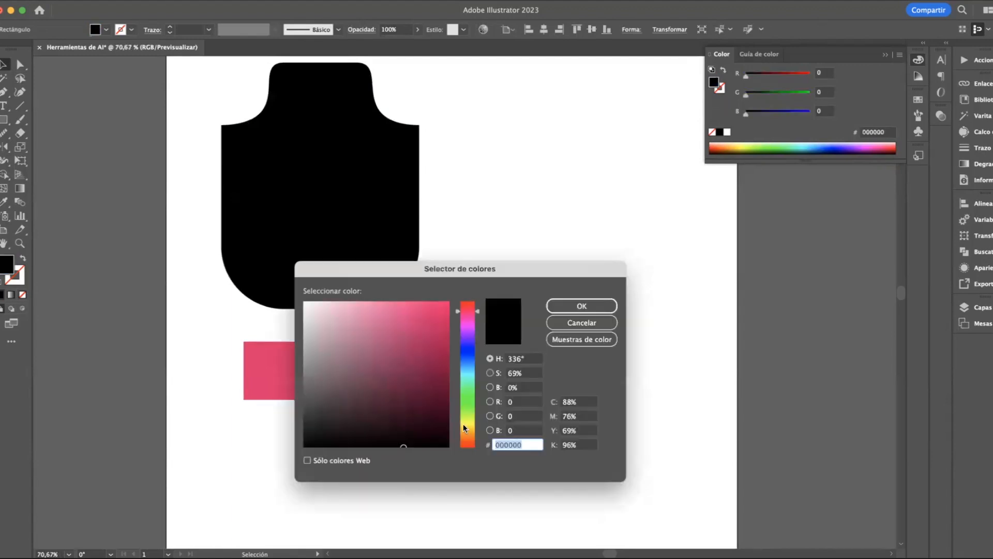
type("E5D725")
left_click(584, 307)
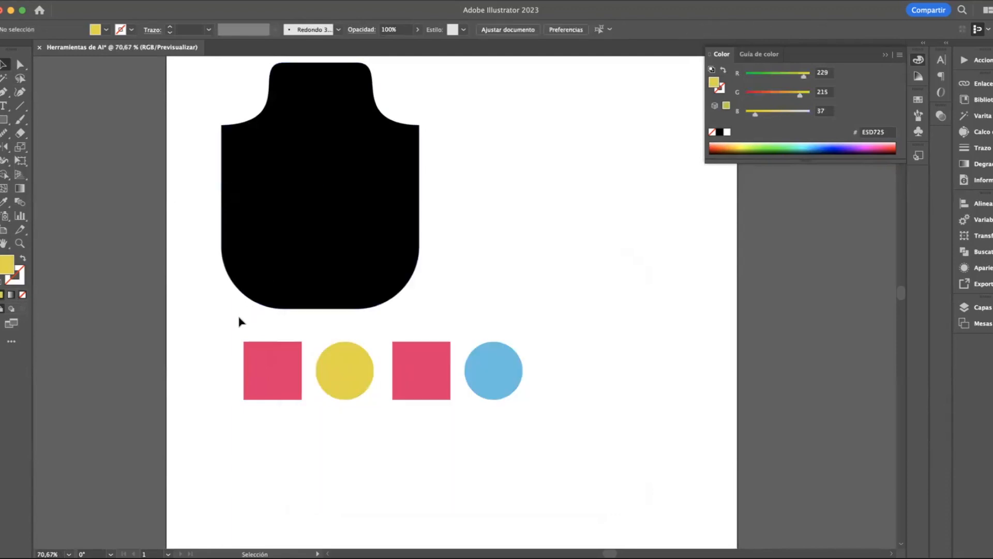
Select both pink squares at once by sampling the left one with the Magic Wand tool
left_click(4, 80)
scroll(259, 373, "up", 5)
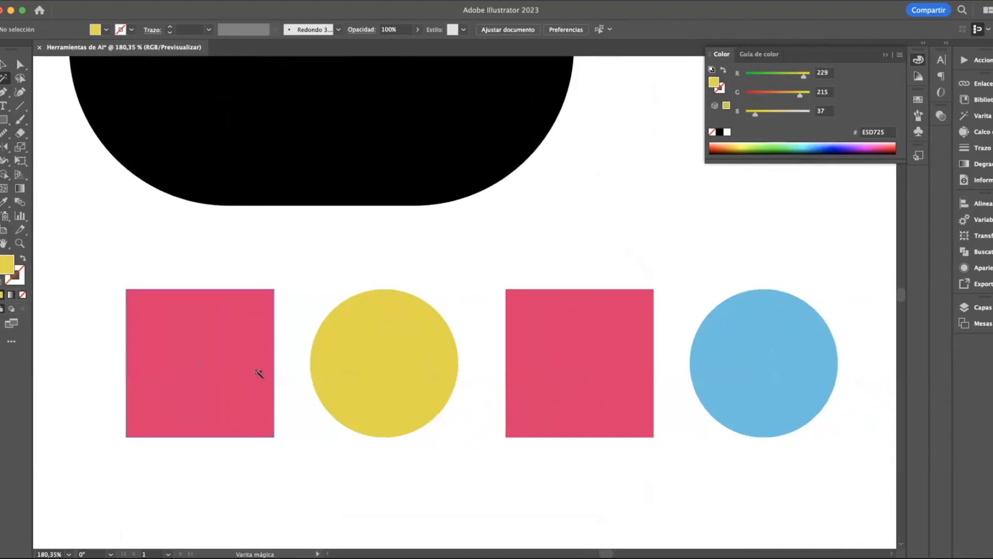
left_click(259, 373)
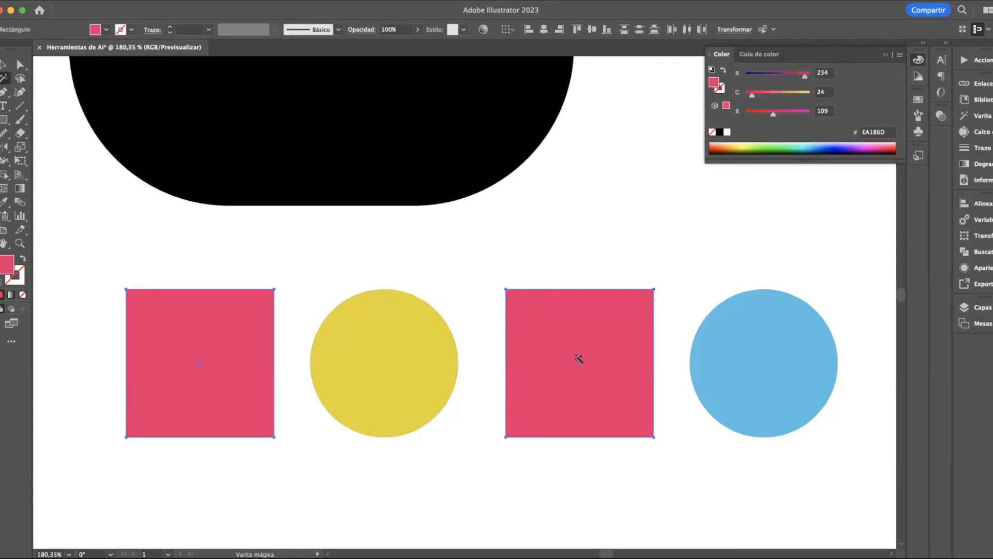
Select the yellow circle with the Magic Wand tool, and draw a tall, narrow yellow rectangle beside the black shape
left_click(396, 372)
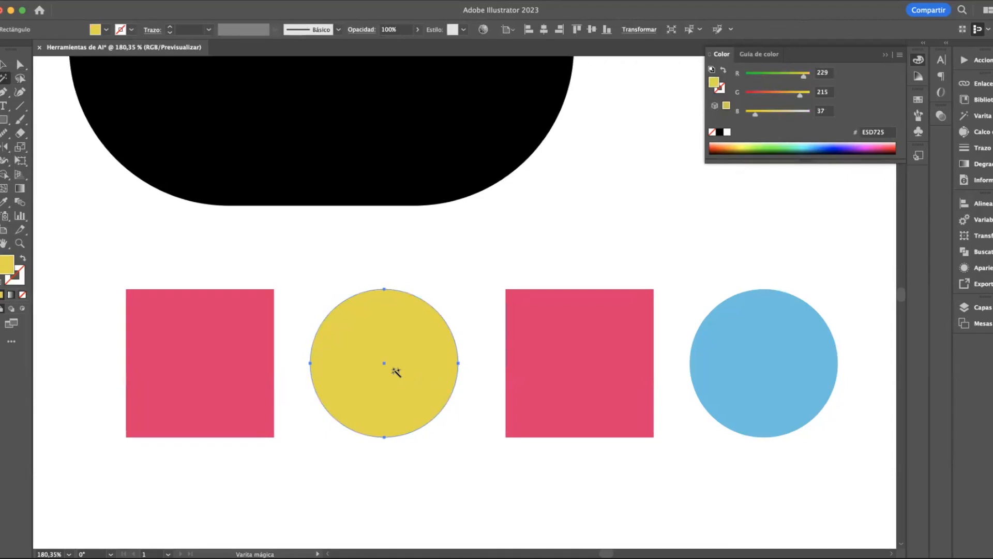
scroll(396, 372, "down", 3)
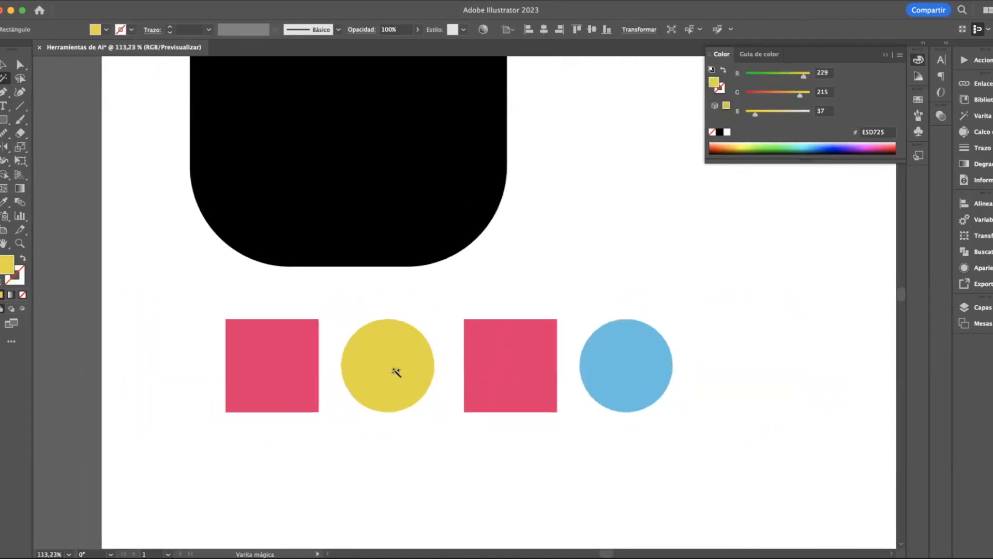
left_click(3, 119)
scroll(348, 227, "right", 3)
left_click_drag(491, 104, 506, 243)
key("v")
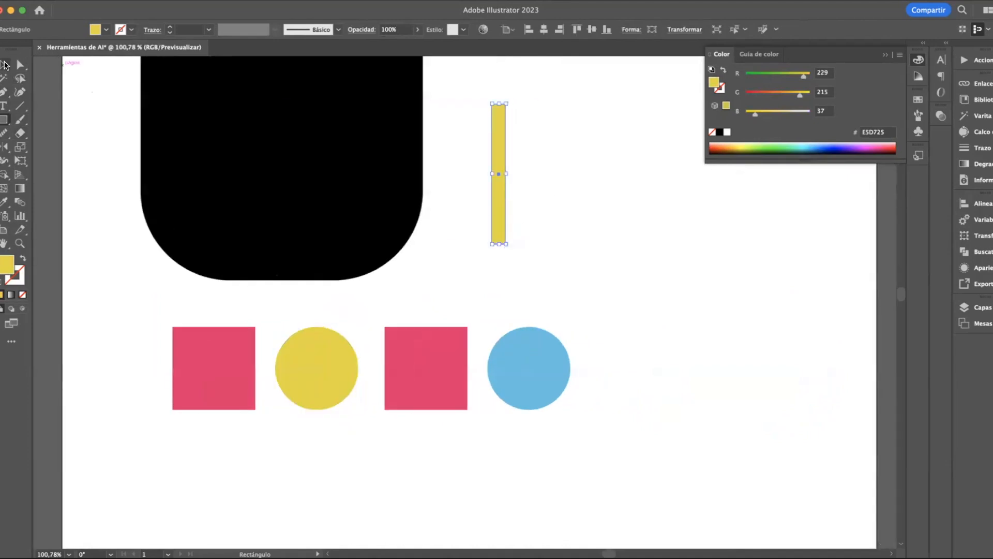
Select the yellow circle and yellow bar together by sampling the circle with the Magic Wand tool, and clear the selection
scroll(326, 330, "up", 4)
left_click(350, 229)
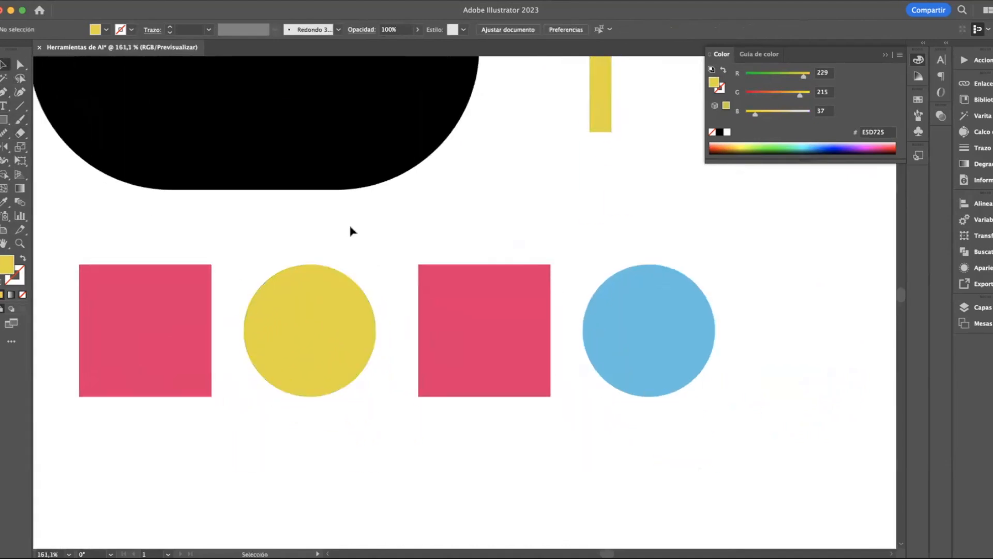
left_click(5, 77)
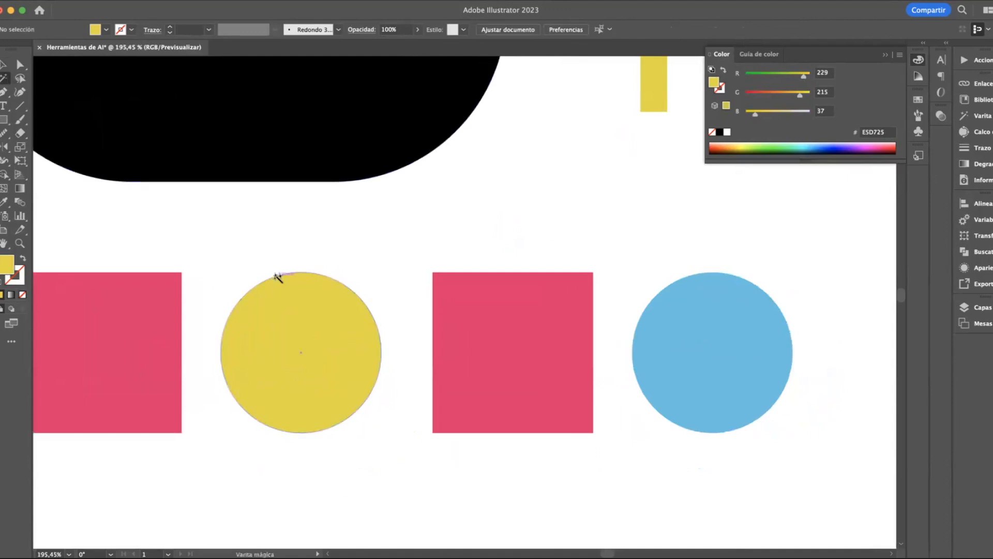
left_click(301, 311)
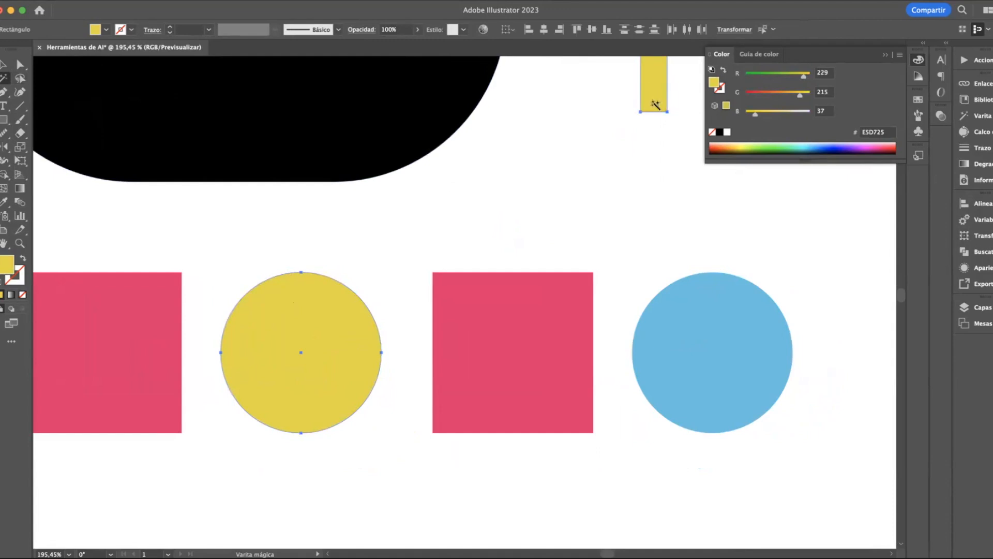
key("v")
left_click(193, 235)
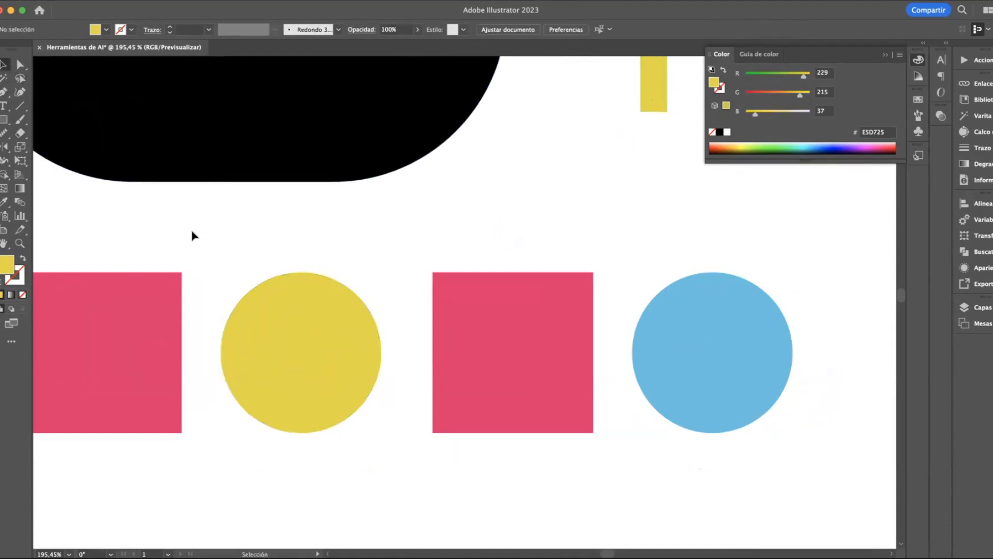
Select both pink squares and the yellow circle with a freehand Lasso loop, and clear the selection
scroll(192, 236, "down", 2)
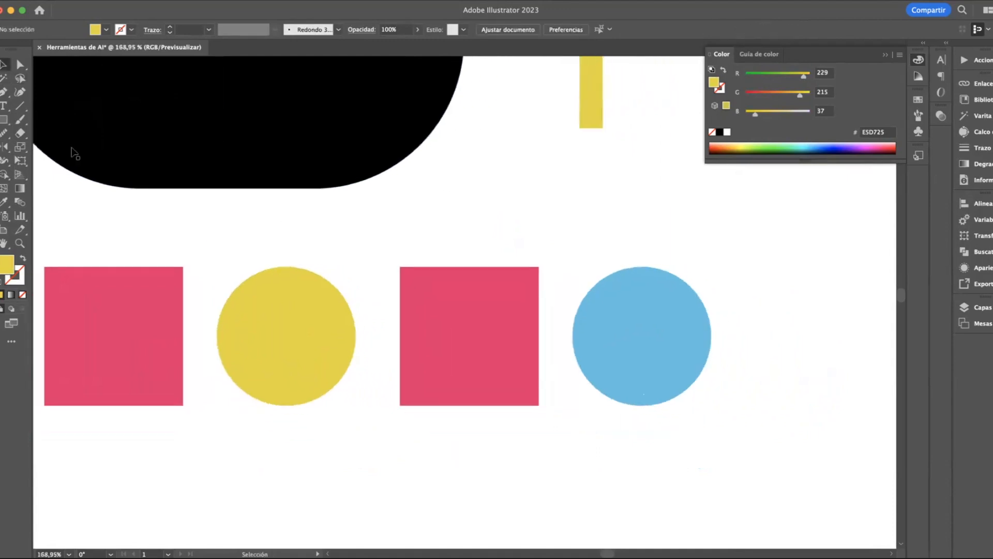
left_click(21, 82)
scroll(327, 264, "down", 5)
scroll(327, 264, "up", 3)
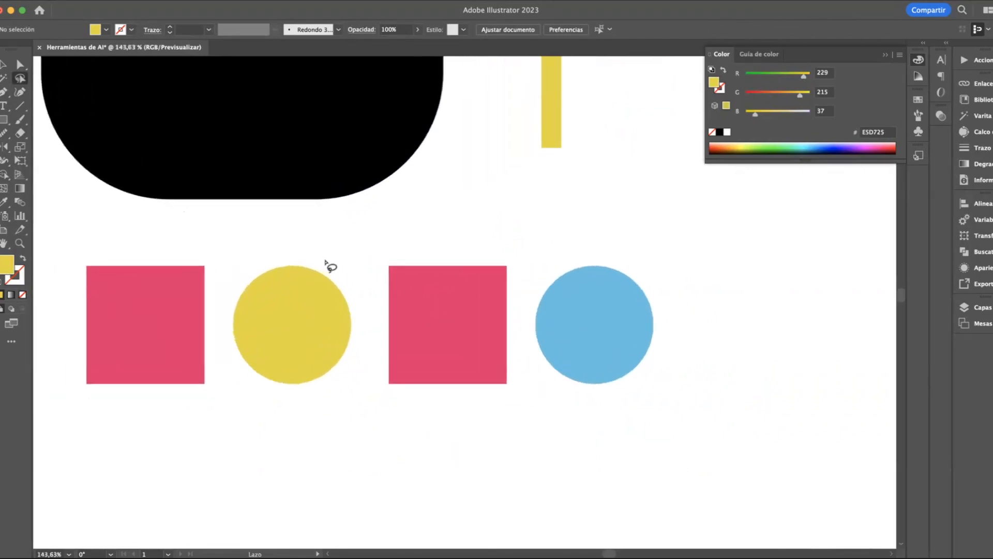
scroll(331, 259, "left", 3)
scroll(331, 259, "down", 1)
mouse_move(316, 201)
left_mouse_down()
mouse_move(73, 247)
mouse_move(606, 390)
mouse_move(606, 328)
mouse_move(526, 209)
mouse_move(312, 206)
left_mouse_up()
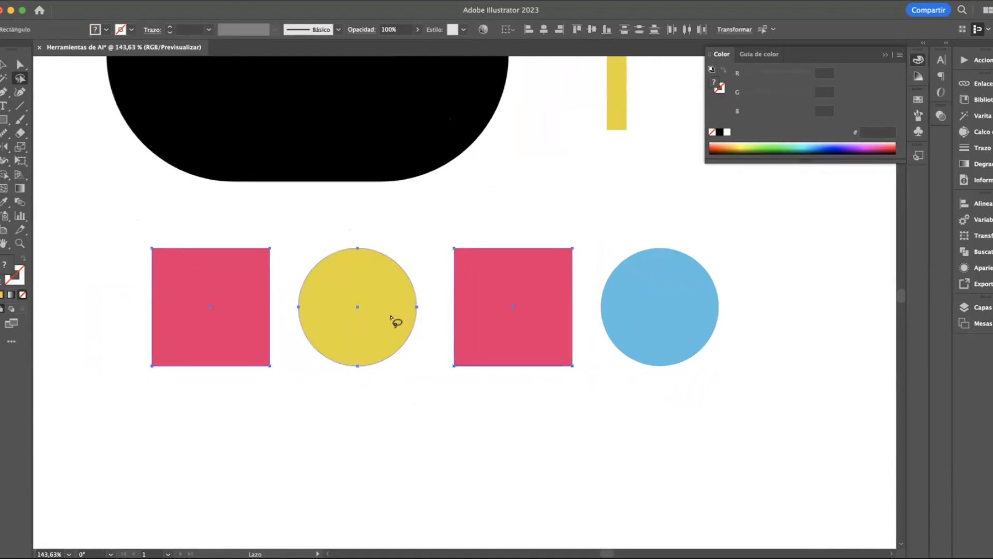
left_click(4, 65)
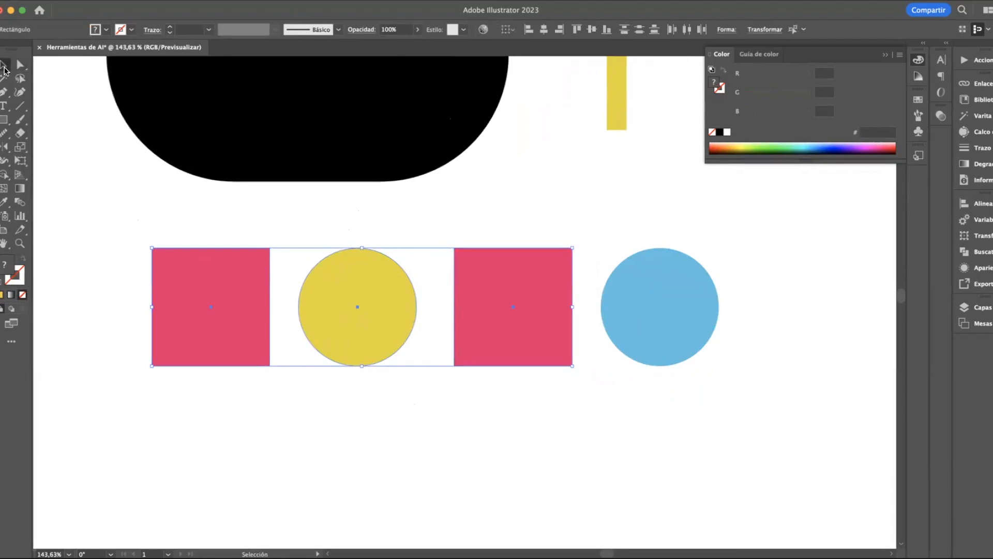
left_click(62, 118)
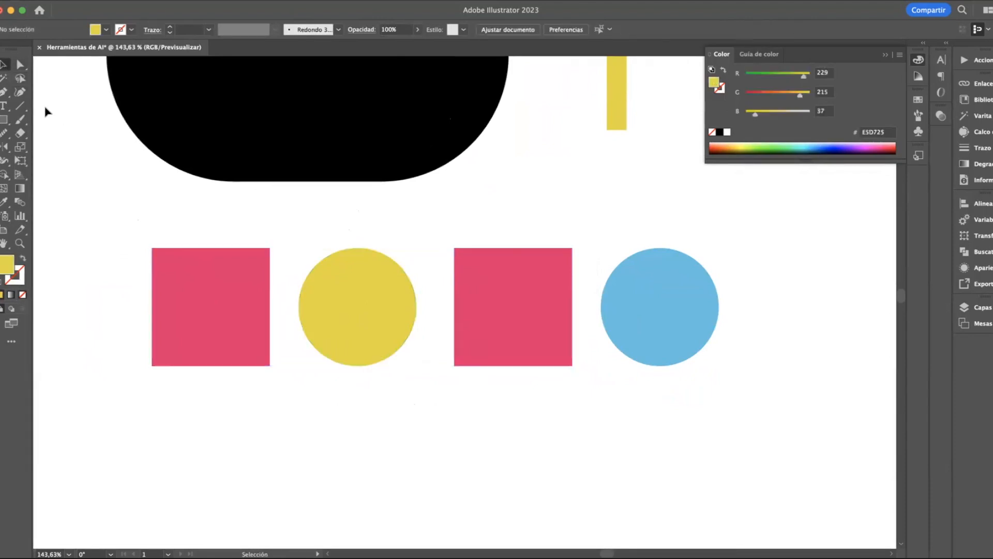
Draw a closed five-point zigzag shape with straight sides below the leftmost pink square using the Pen tool
left_click(6, 95)
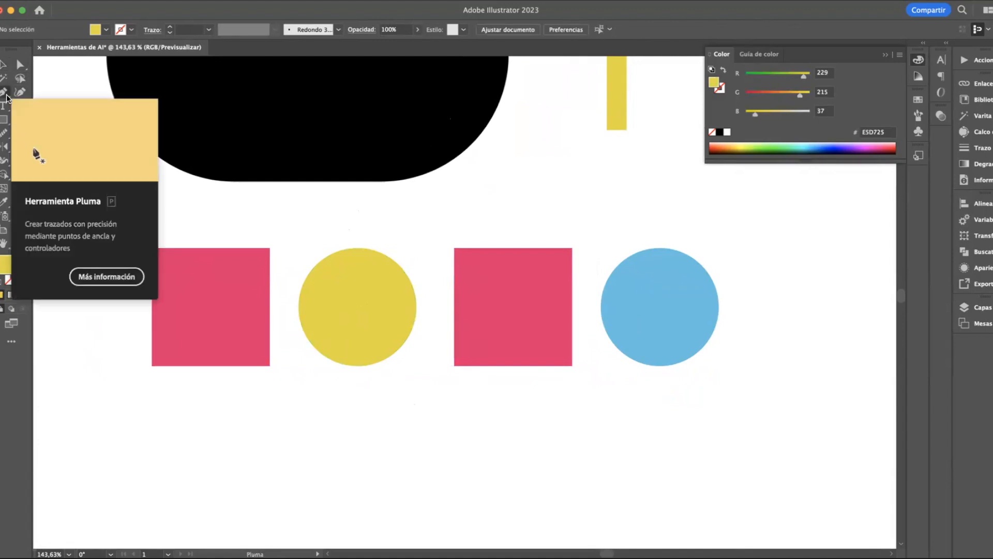
scroll(204, 317, "down", 2)
scroll(203, 317, "left", 2)
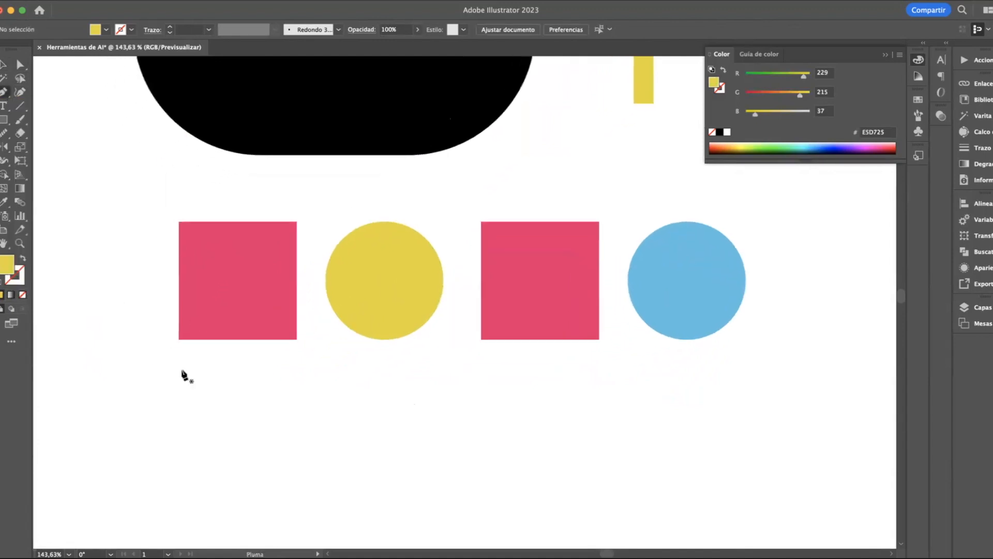
scroll(193, 383, "up", 2)
scroll(193, 383, "down", 3)
scroll(194, 383, "left", 2)
scroll(193, 382, "up", 4)
left_click(253, 245)
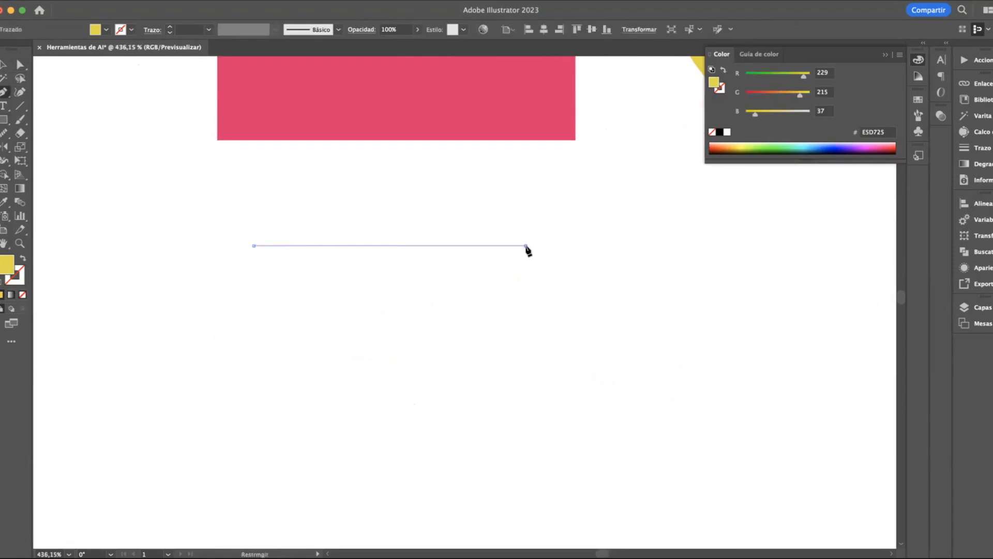
left_click(526, 247)
left_click(422, 349)
left_click(340, 268)
left_click(291, 305)
left_click(254, 245)
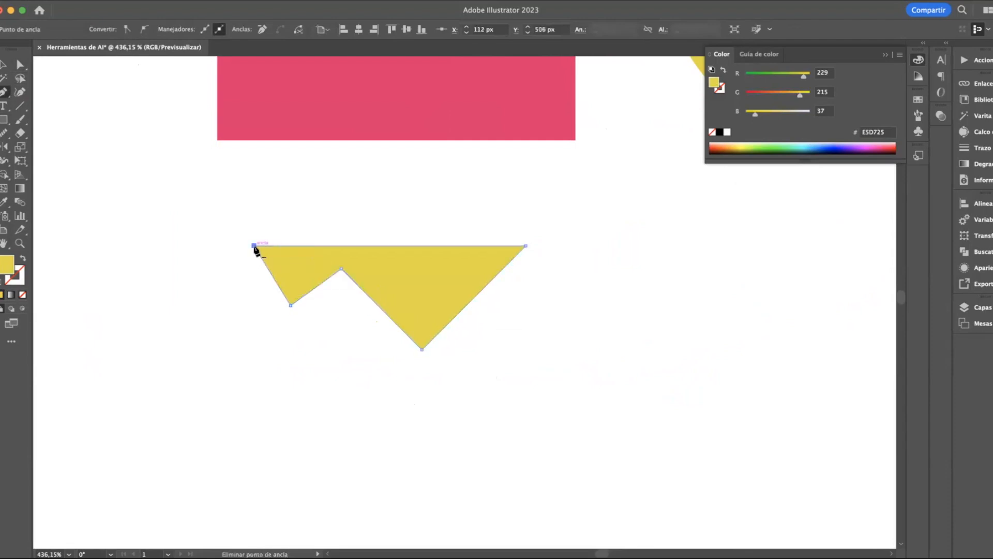
Try to add an anchor point on the upper-left corner of the yellow zigzag shape with the Add Anchor Point tool
left_click(4, 92)
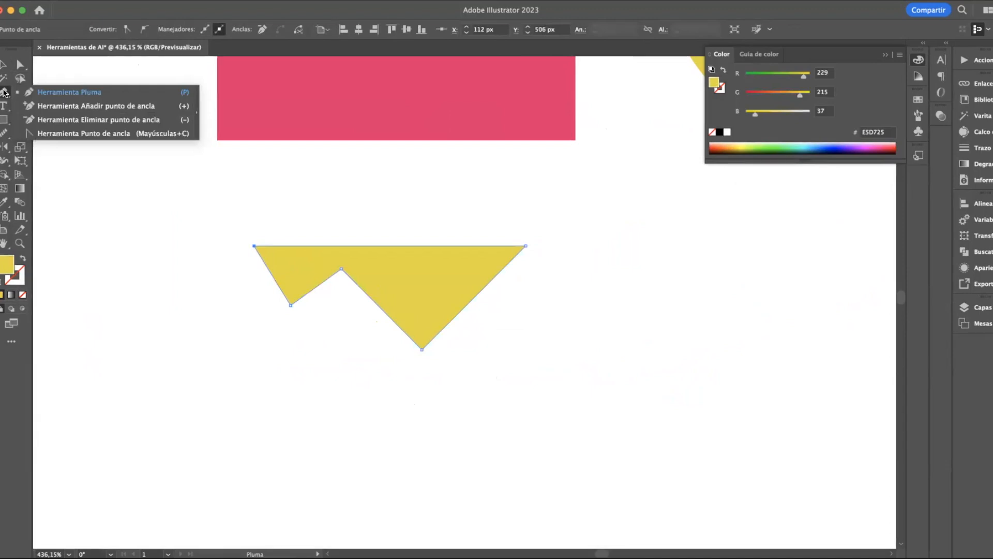
left_click(102, 107)
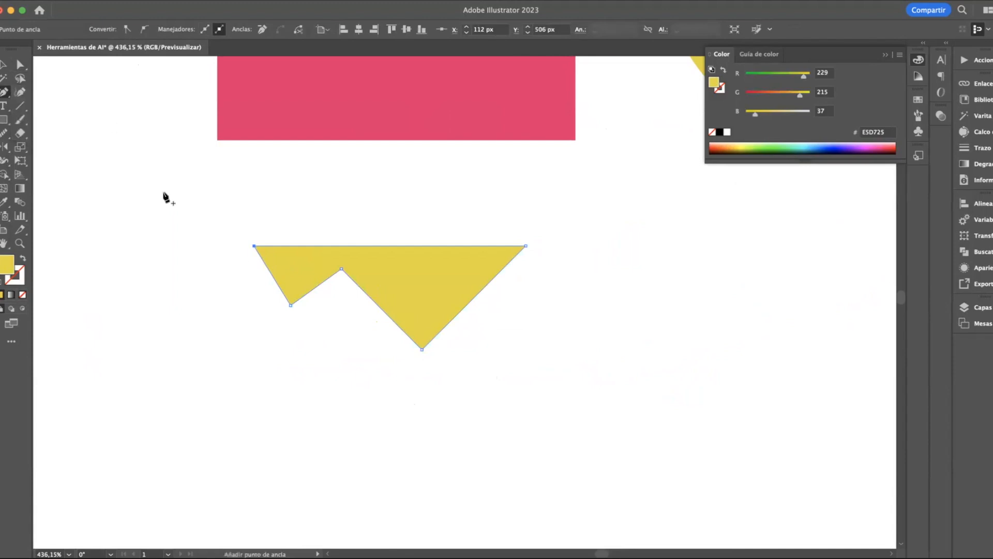
scroll(247, 255, "up", 3)
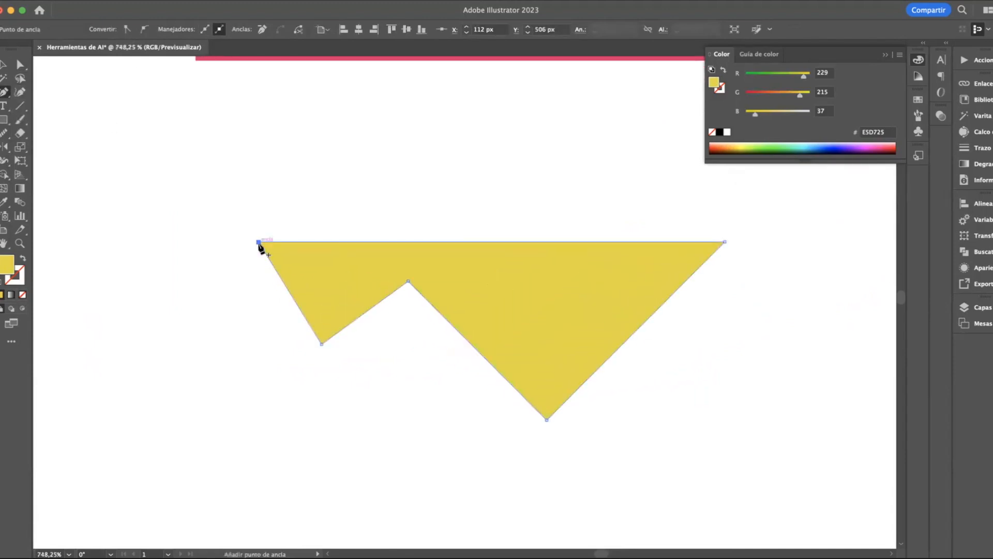
left_click(259, 244)
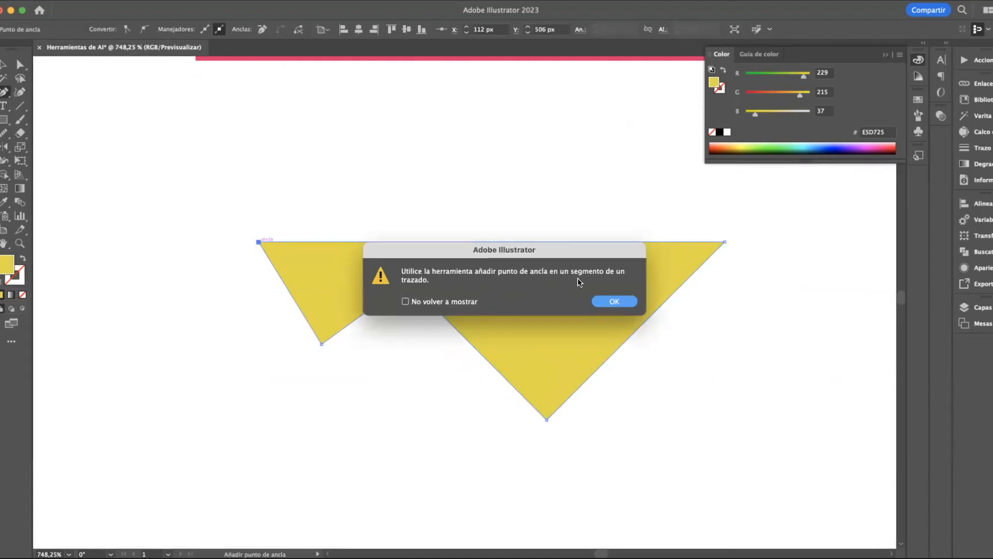
left_click(611, 301)
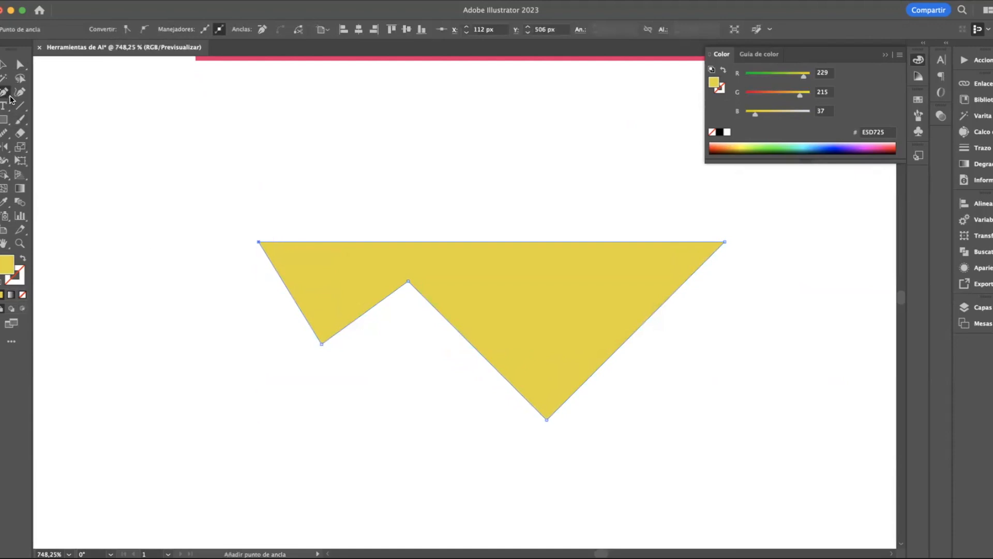
key("z")
left_click(196, 268)
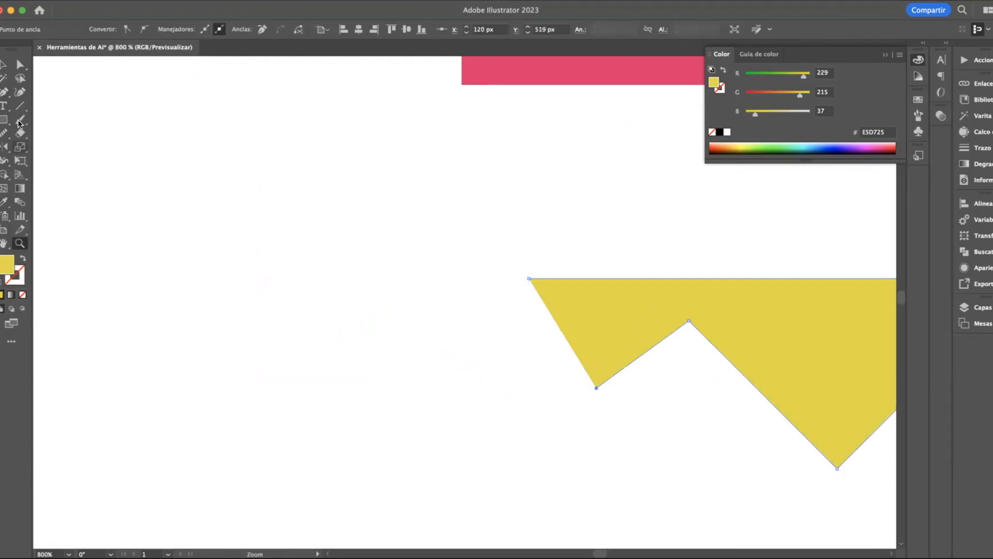
Remove the upper-left, lowest and lower-left anchor points of the yellow shape with the Delete Anchor Point tool
left_click(4, 92)
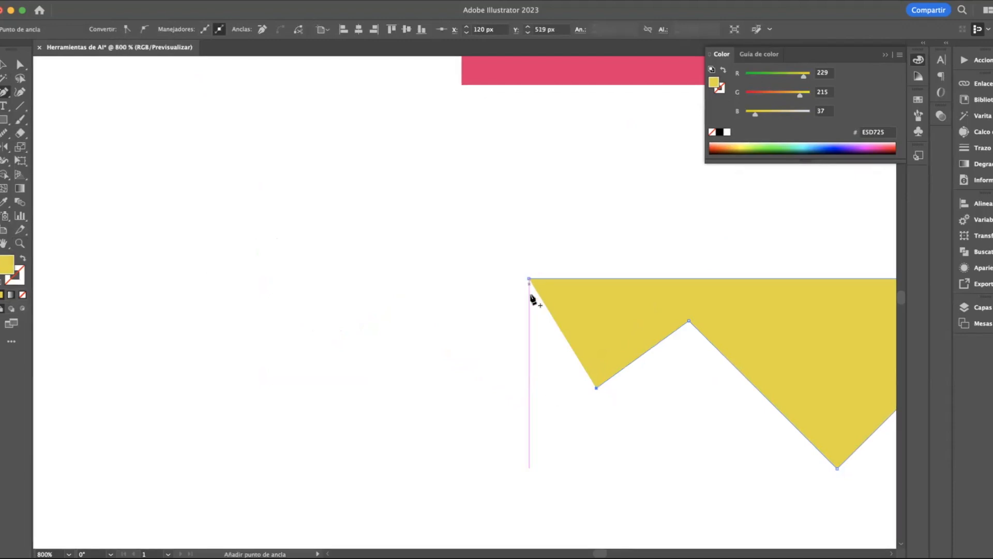
left_click(3, 94)
left_click(48, 120)
left_click(529, 278)
scroll(656, 380, "right", 5)
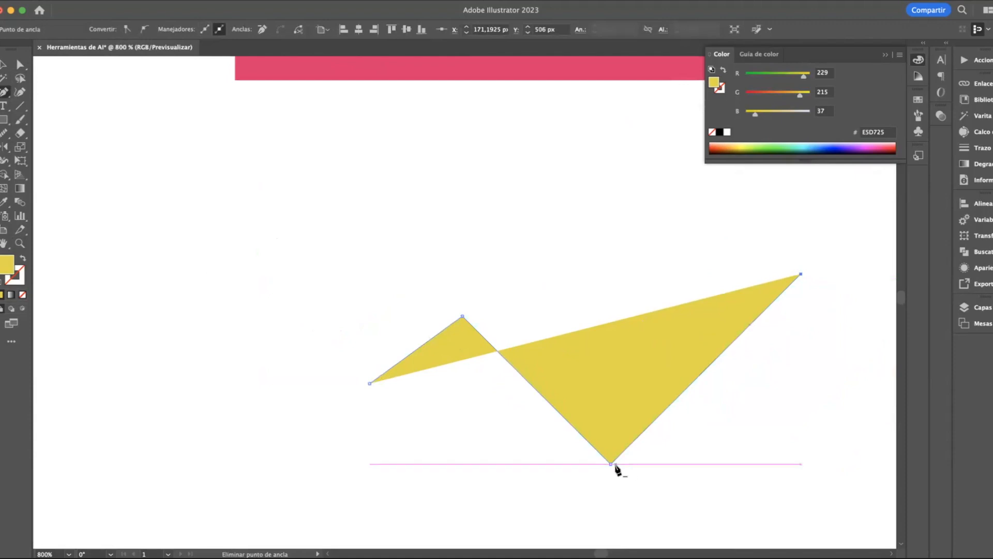
left_click(611, 464)
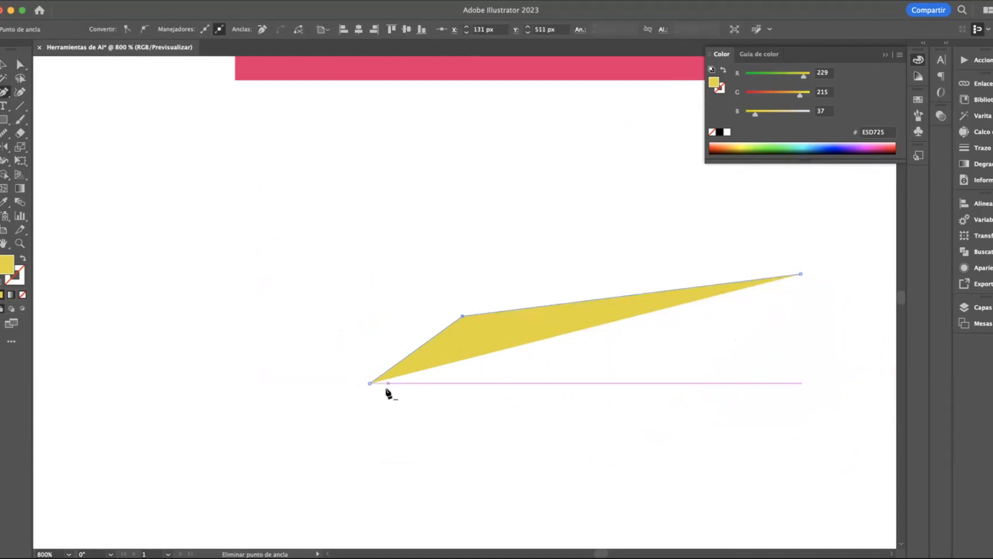
left_click(370, 383)
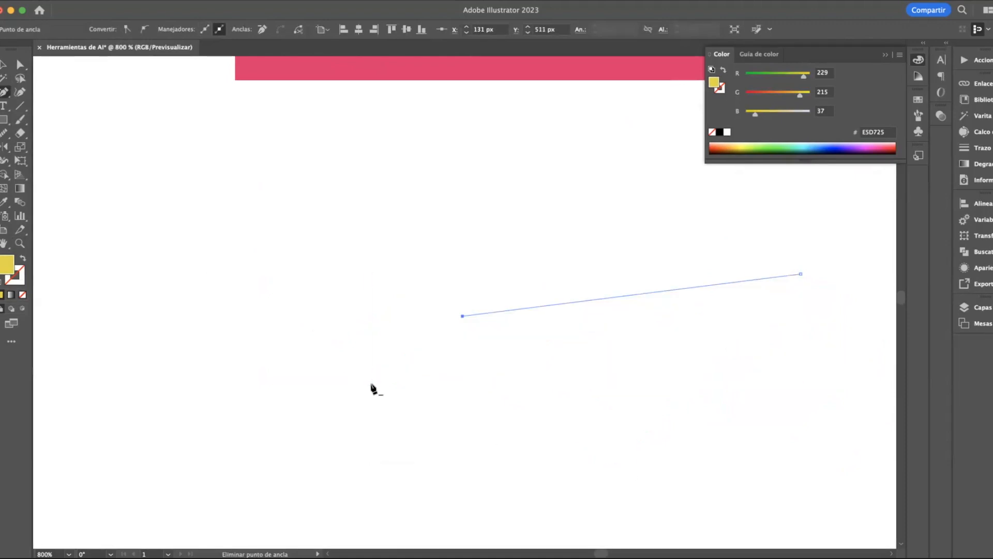
Continue the remaining line from its right end with the Pen tool, adding three points below and closing at its left end
left_click_drag(4, 93, 67, 106)
left_click(5, 93)
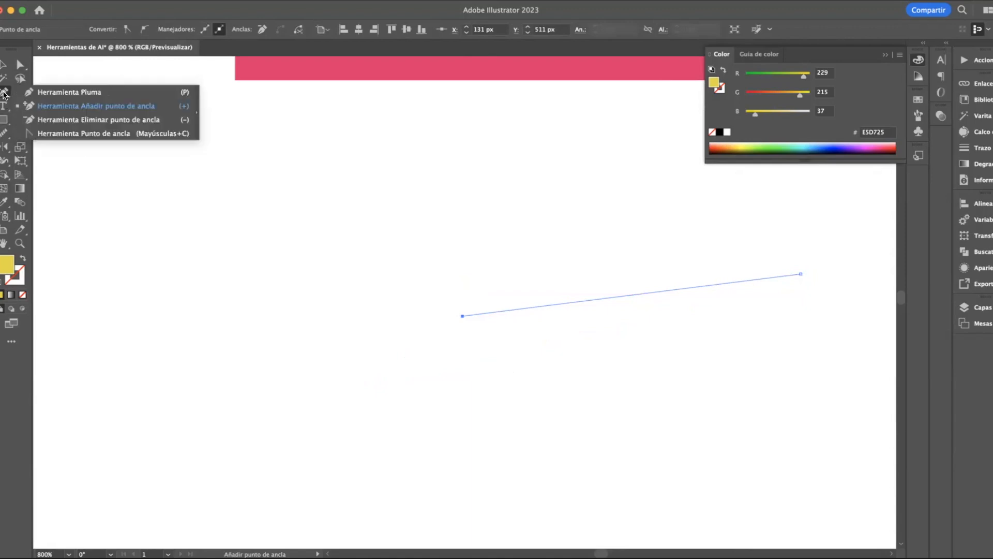
left_click(43, 93)
left_click(801, 274)
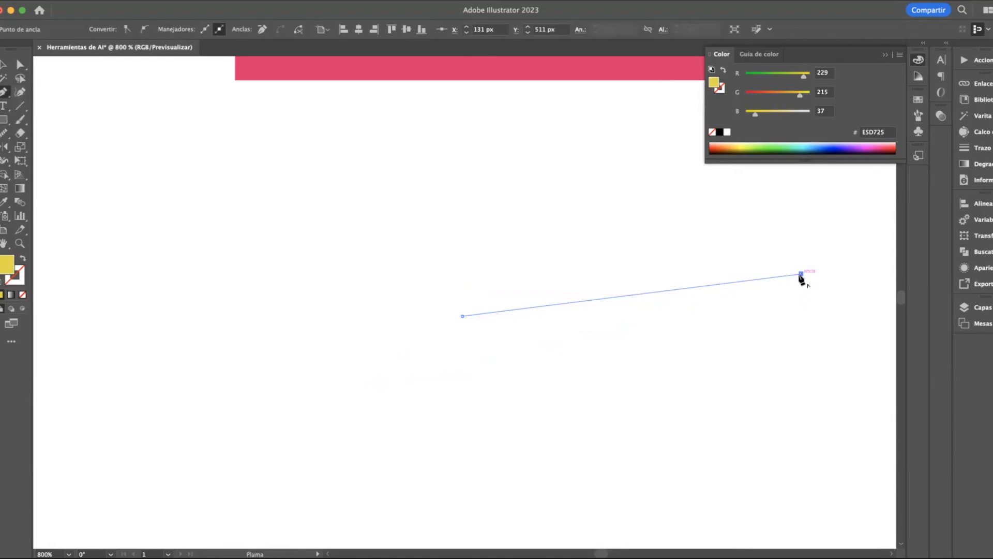
left_click(800, 341)
left_click(597, 340)
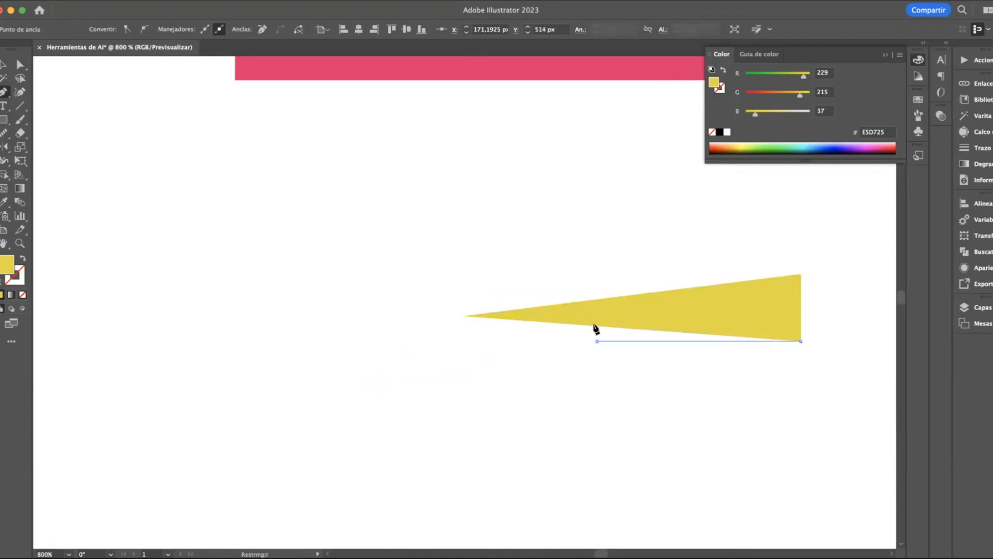
left_click(530, 341)
left_click(463, 315)
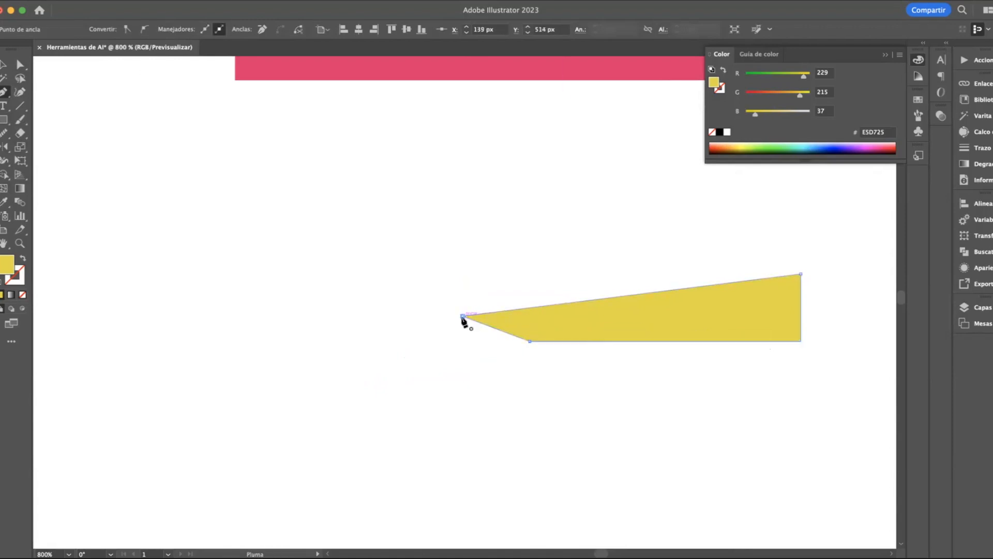
Convert the yellow shape's leftmost corner into a smooth curve by pulling out long handles with the Anchor Point tool
left_click(4, 95)
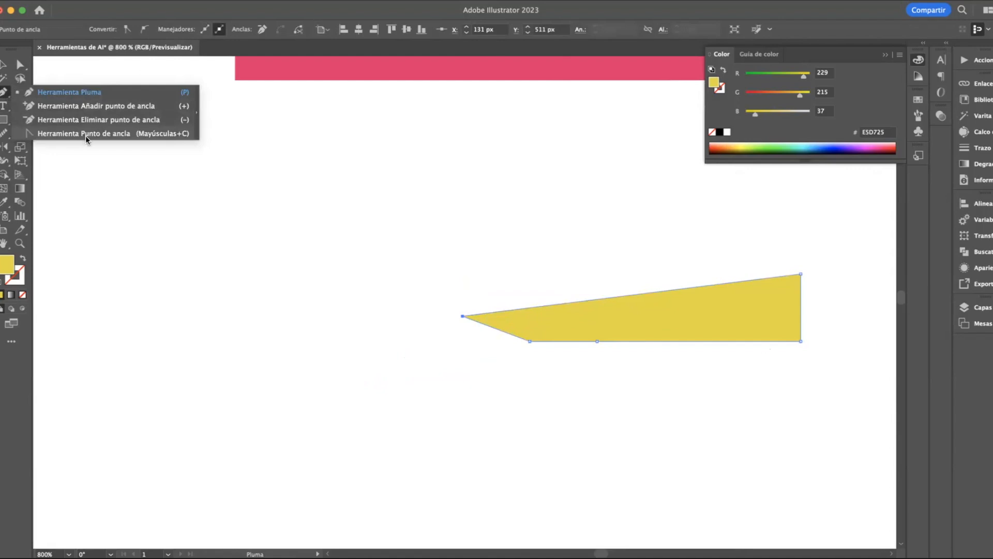
left_click(85, 136)
left_click_drag(463, 317, 352, 443)
left_click(4, 64)
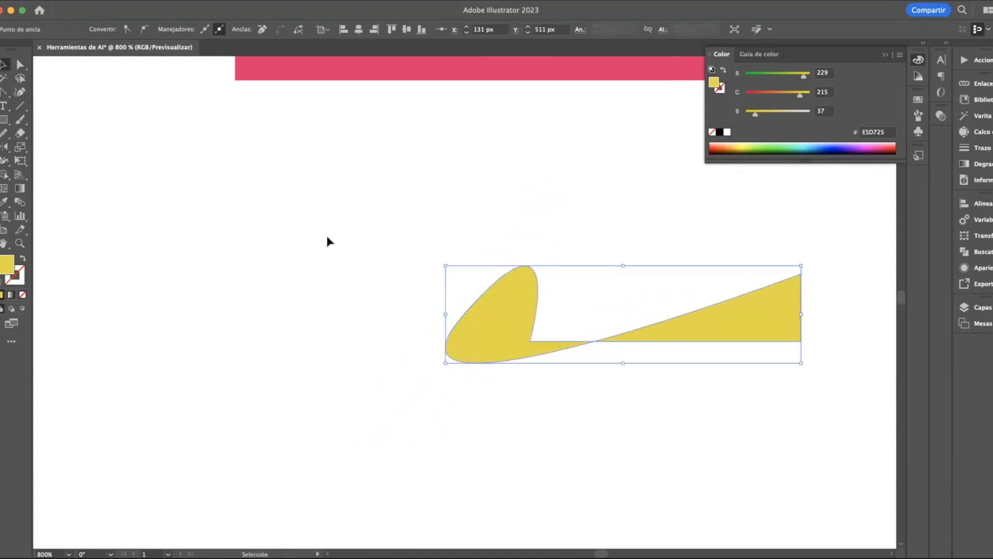
Undo the curve conversion and the earlier path edits until the yellow pen shape is removed
key("super+z")
key("super+z")
key("super+z")
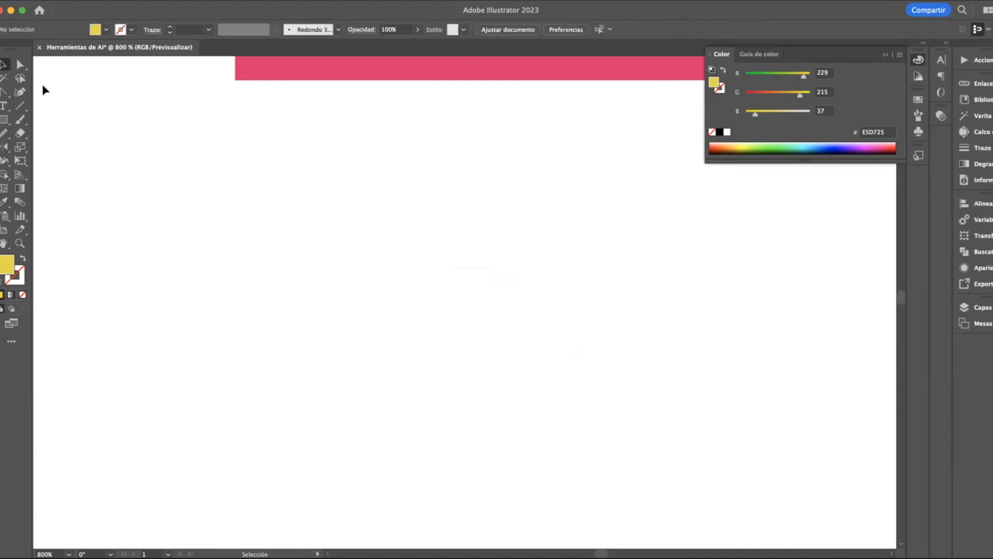
Draw an open hook-shaped yellow path below the pink bar with the Curvature tool, curving over and back under to its start side
left_click(4, 93)
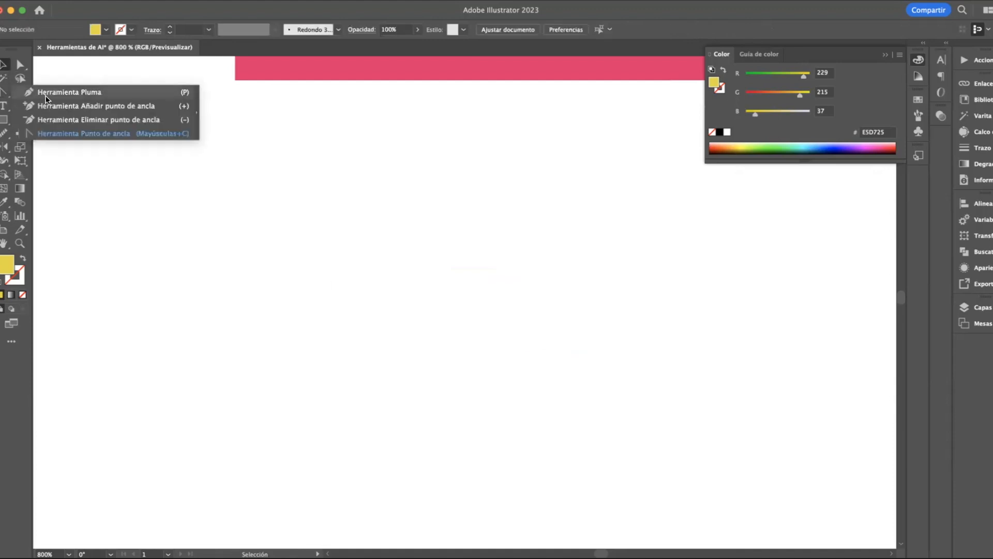
left_click(45, 94)
left_click(19, 93)
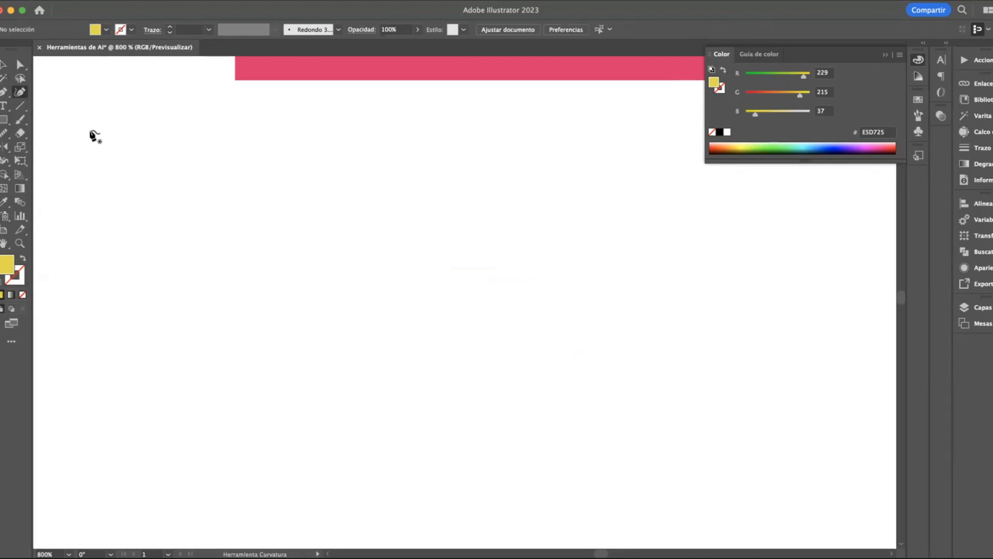
left_click(201, 190)
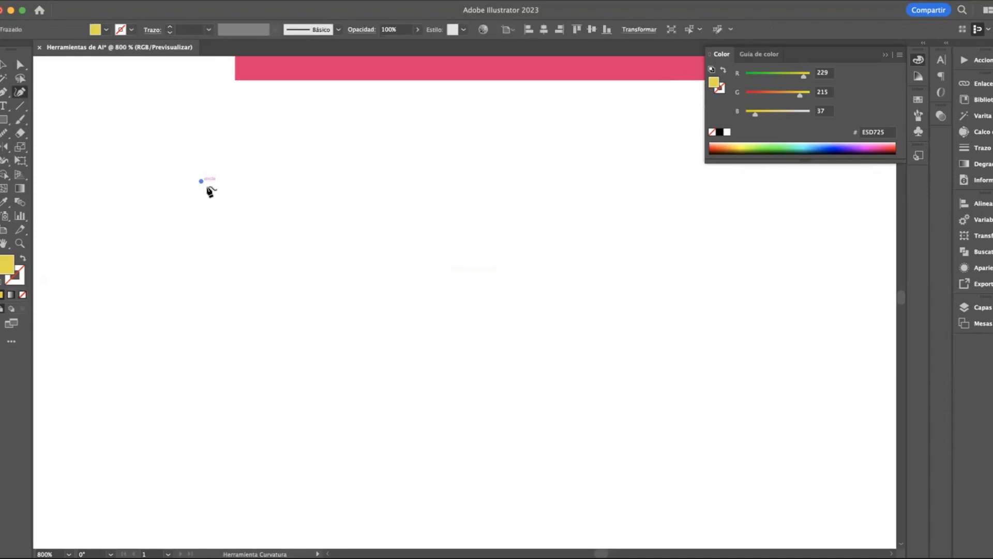
left_click(303, 181)
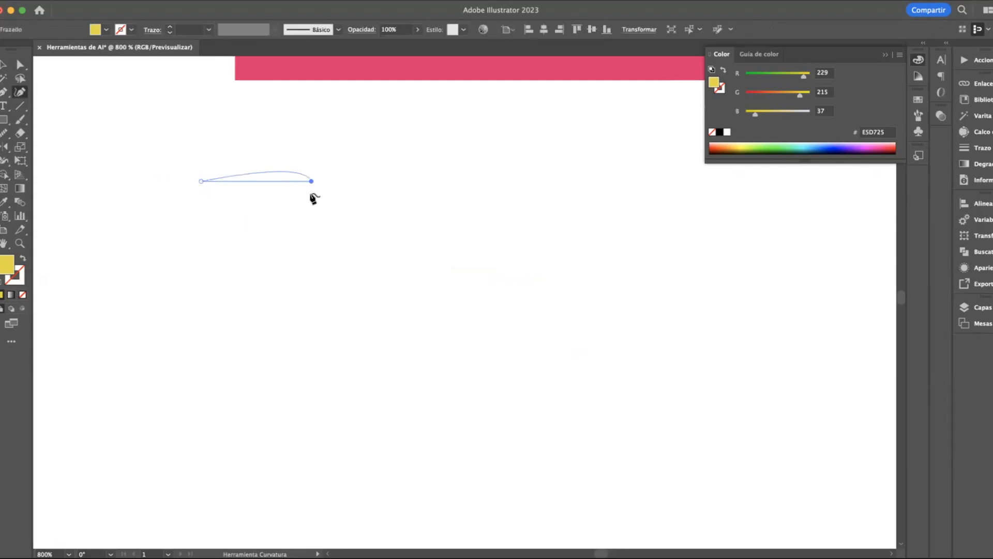
left_click(311, 289)
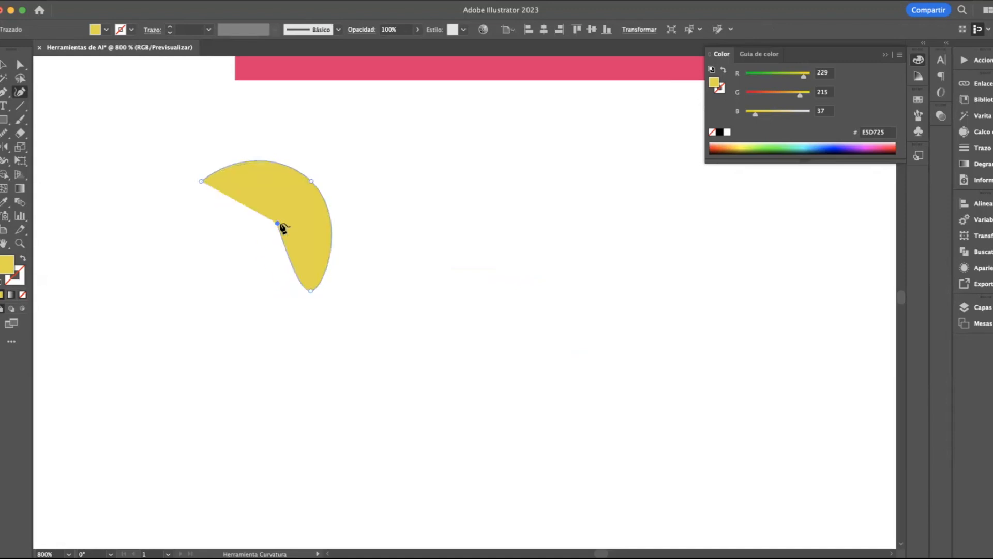
left_click(285, 206)
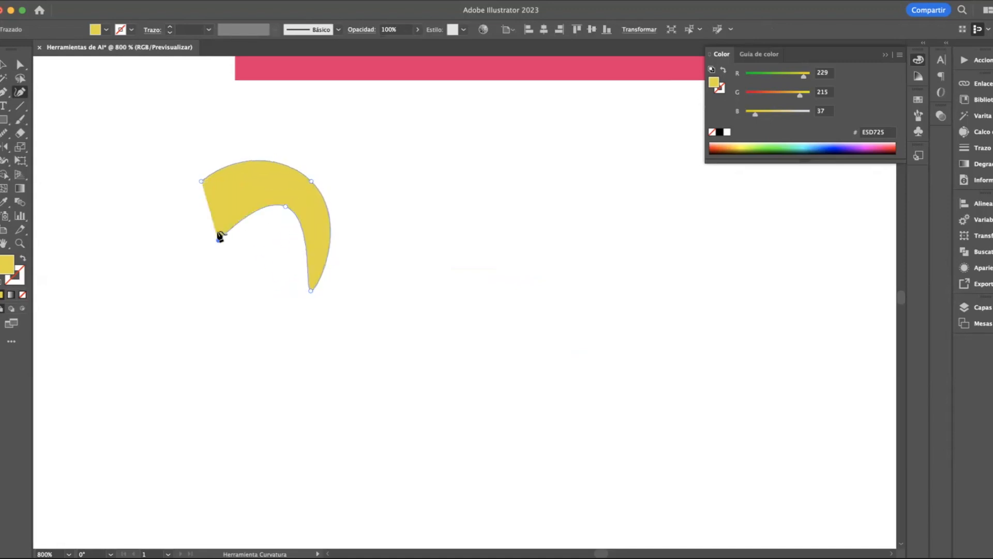
left_click(210, 223)
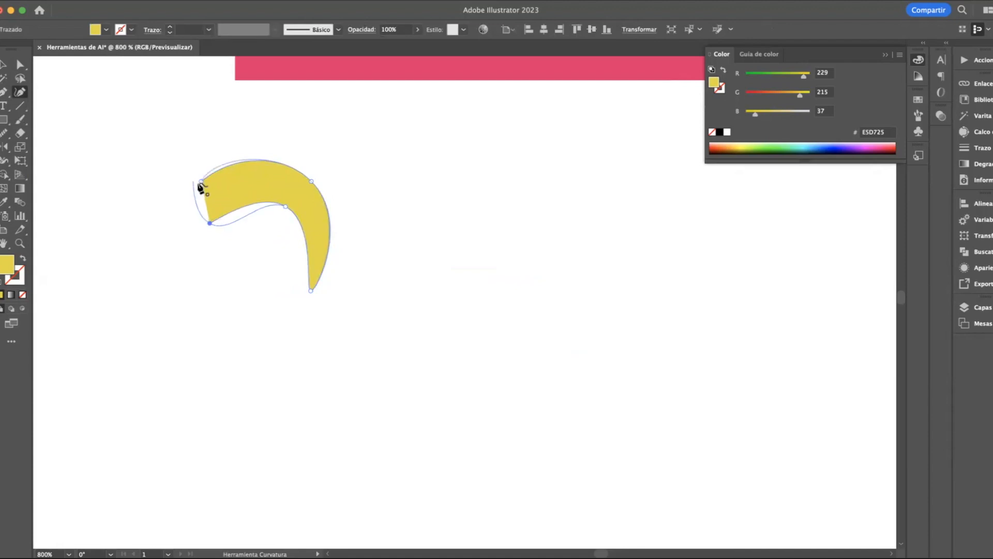
Round the hook shape's left end with an extra curvature point, closing the path there and deselecting it
left_click(200, 182)
left_click(194, 182)
left_click(193, 197)
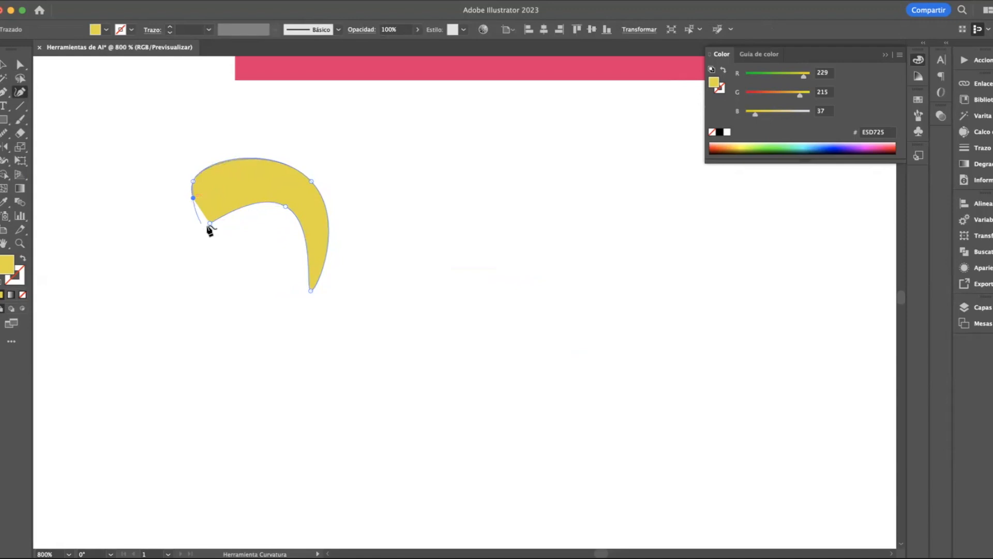
left_click(209, 223)
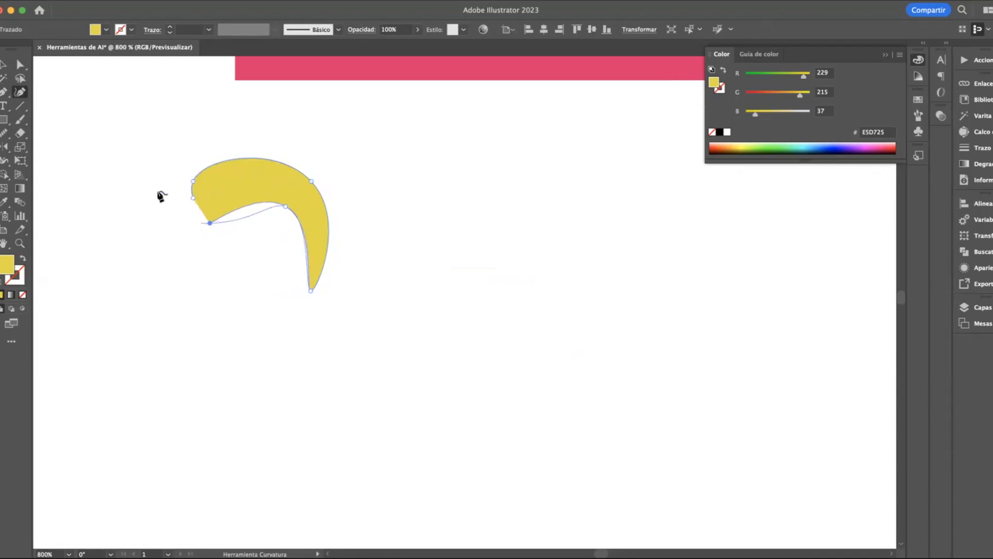
left_click(193, 198)
left_click(3, 67)
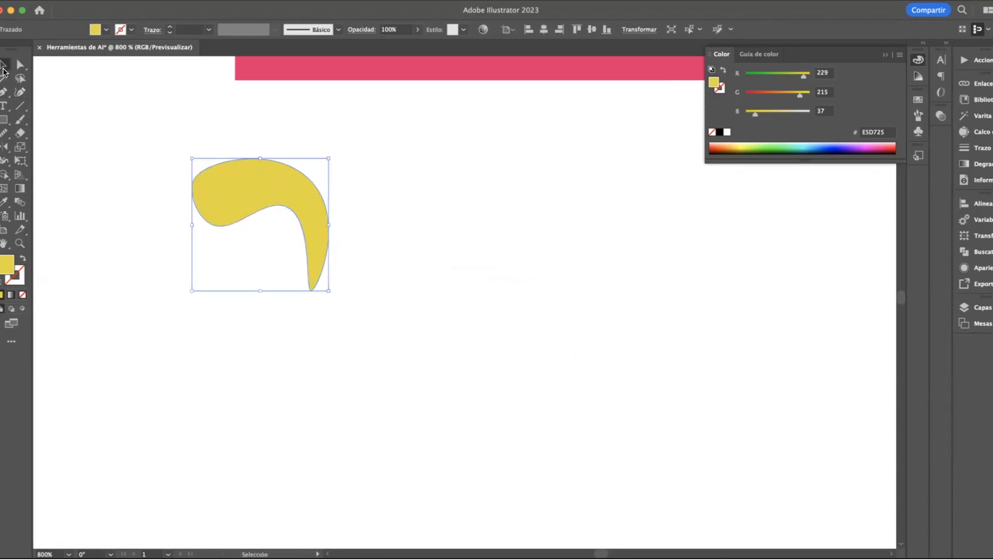
left_click(216, 326)
Create a large text area beside the yellow shape and enter "HOLA" in it
left_click(3, 106)
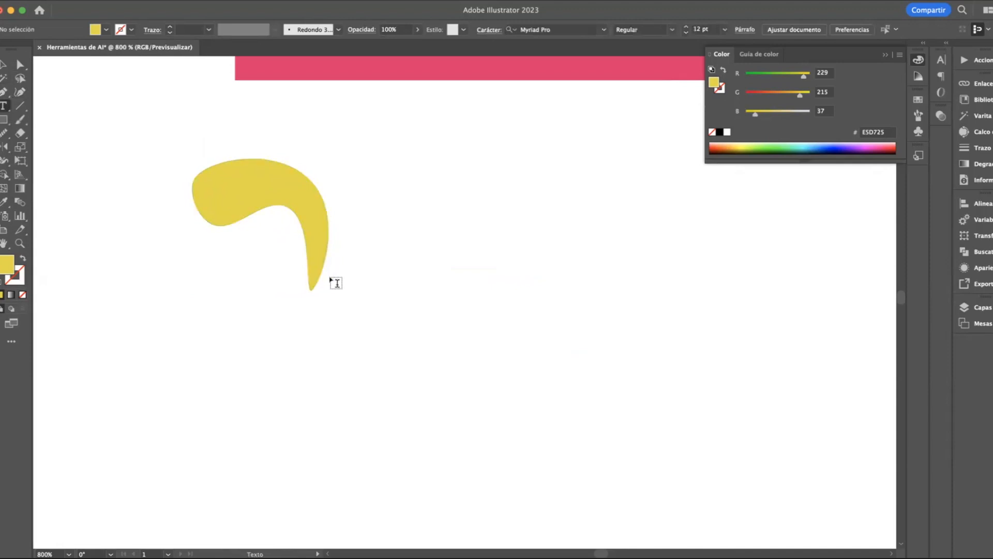
left_click_drag(402, 218, 616, 282)
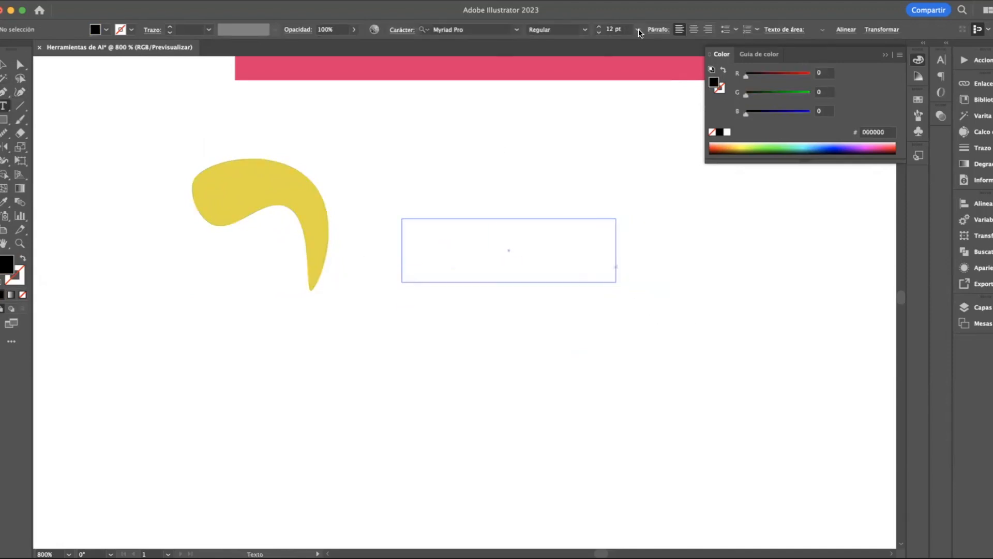
key("Escape")
left_click_drag(616, 282, 793, 458)
double_click(443, 244)
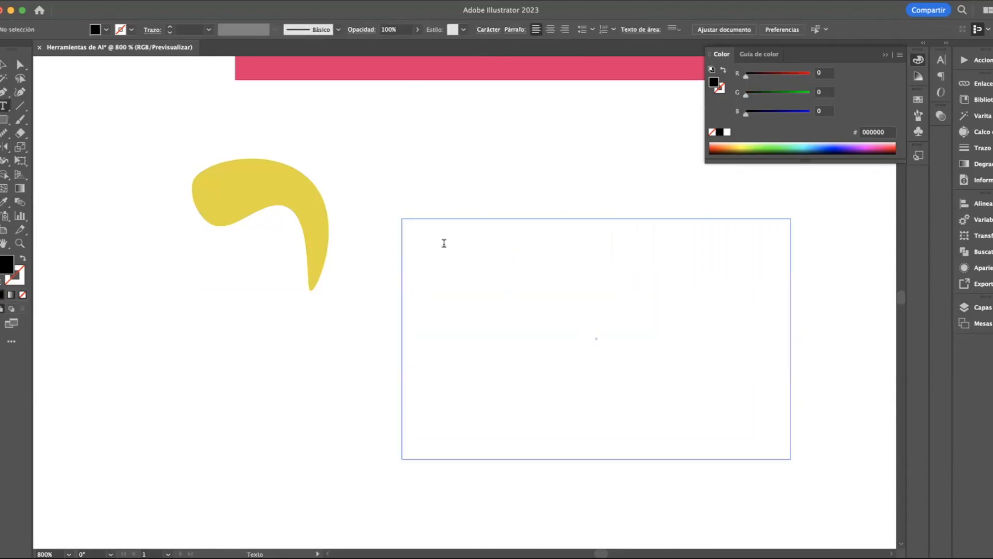
type("HOLA")
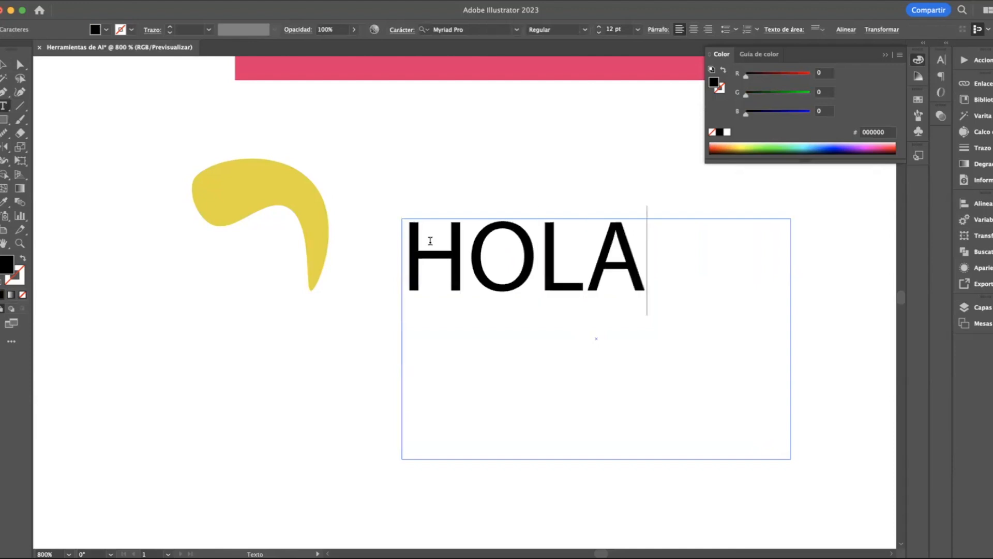
Shrink the text frame to fit the word HOLA and move it up toward the pink bar
key("Escape")
left_click_drag(798, 457, 656, 307)
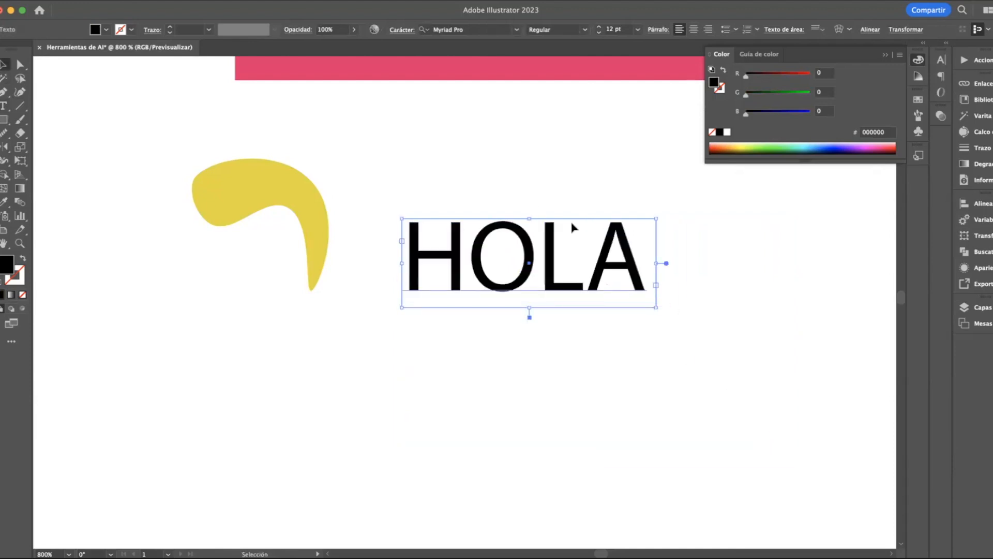
left_click_drag(576, 309, 568, 218)
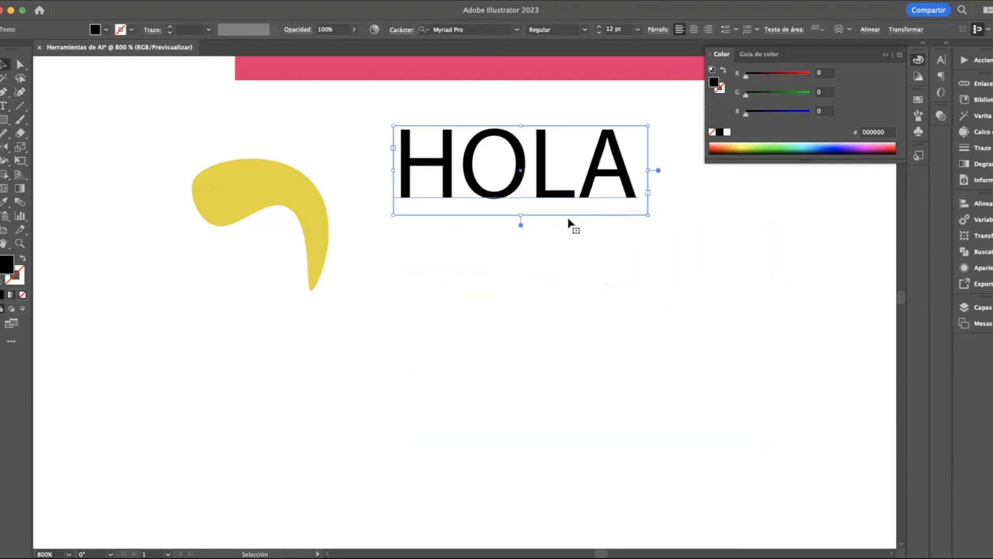
Draw a tall, narrow black rectangle below the word HOLA
left_click(2, 107)
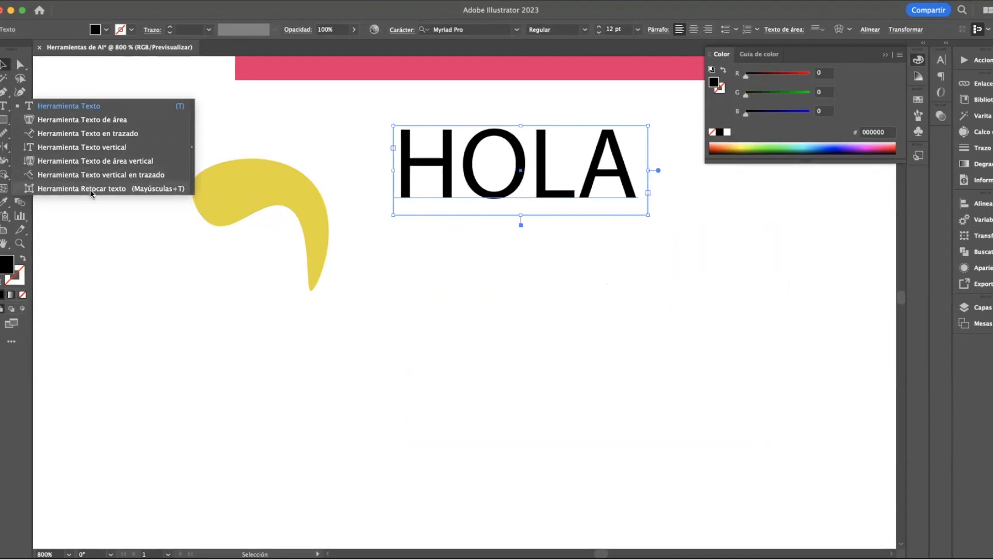
left_click(111, 120)
key("m")
mouse_move(397, 274)
left_mouse_down()
mouse_move(517, 411)
mouse_move(454, 492)
left_mouse_up()
Convert the black rectangle into a text container with the Area Type tool, starting from its upper-left corner on the outline
left_click(4, 106)
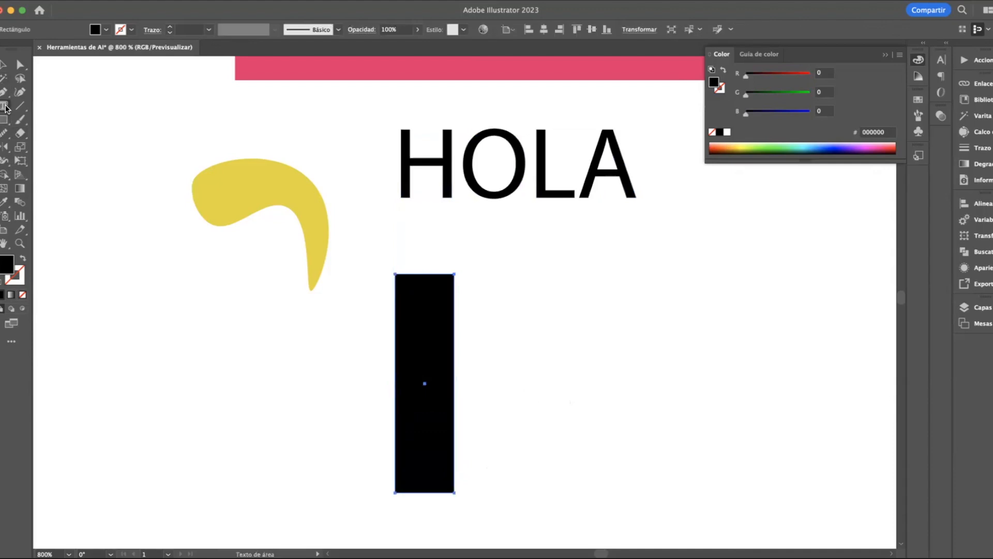
left_click(414, 289)
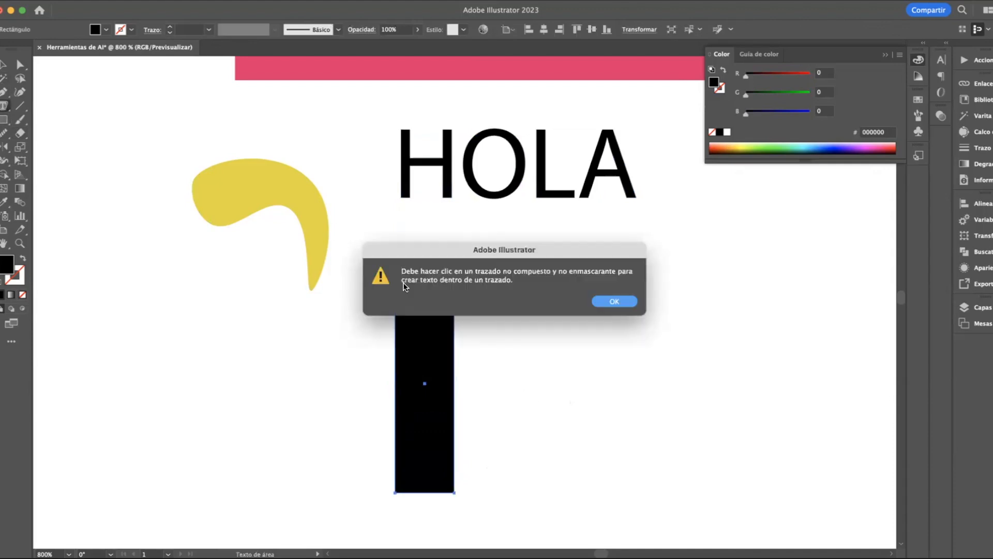
left_click(597, 299)
left_click(432, 389)
left_click(615, 301)
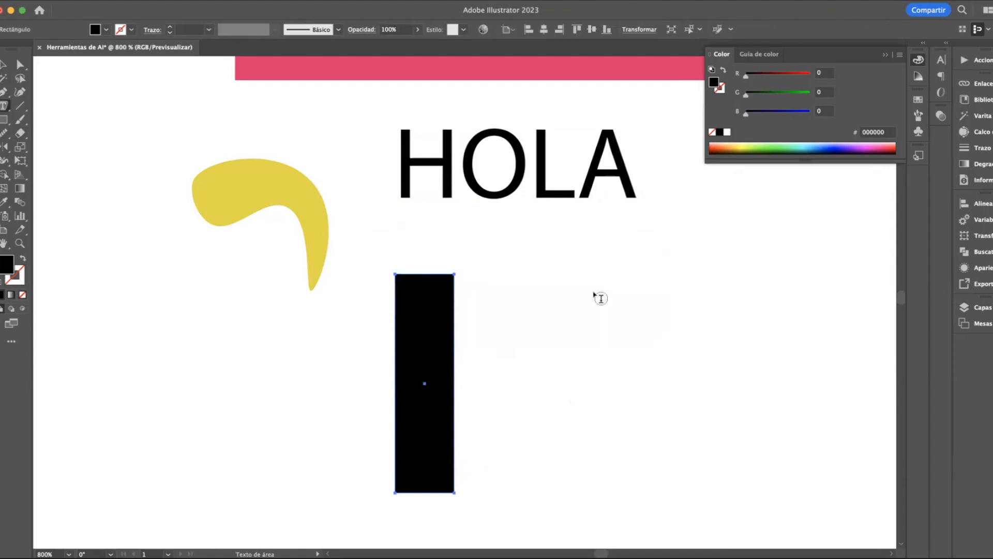
left_click(393, 274)
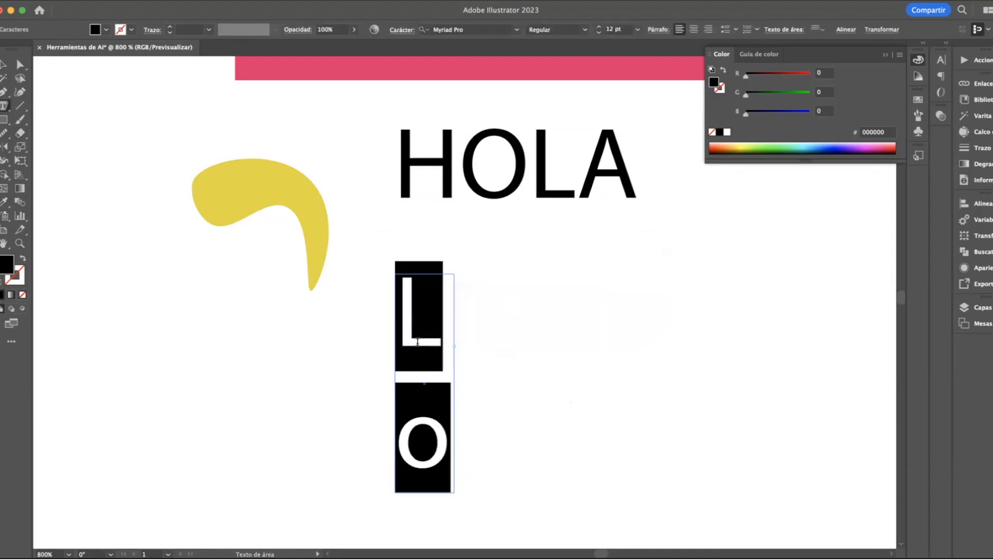
Replace the placeholder text in the narrow text area with "Hola"
scroll(418, 341, "down", 3)
key("BackSpace")
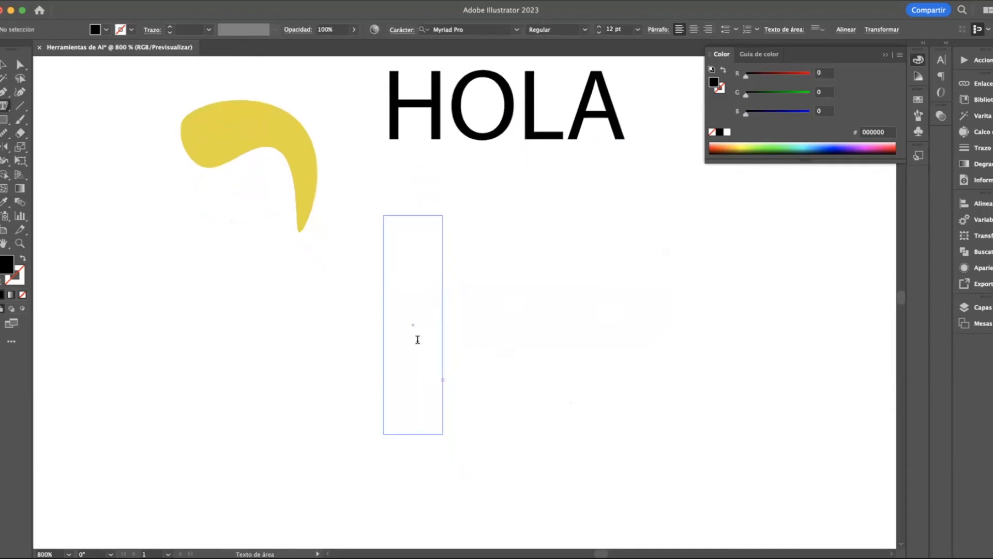
key("Escape")
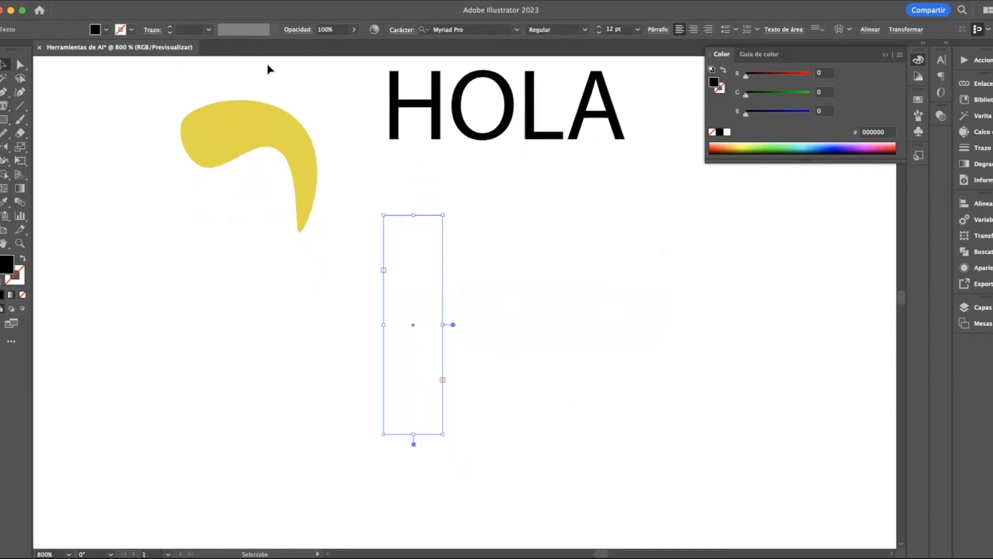
Set the narrow text area's font size to 6 pt and delete the text area
left_click(638, 30)
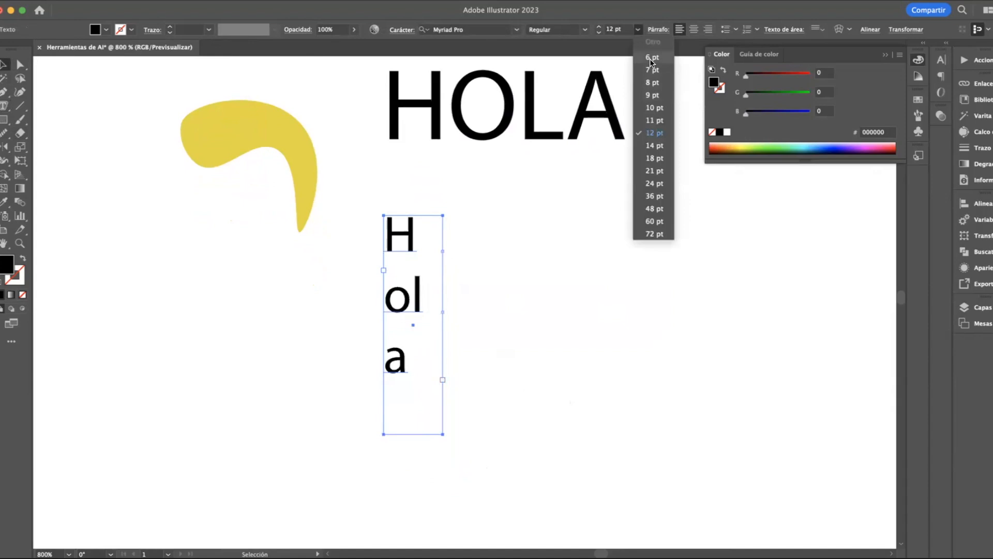
left_click(652, 58)
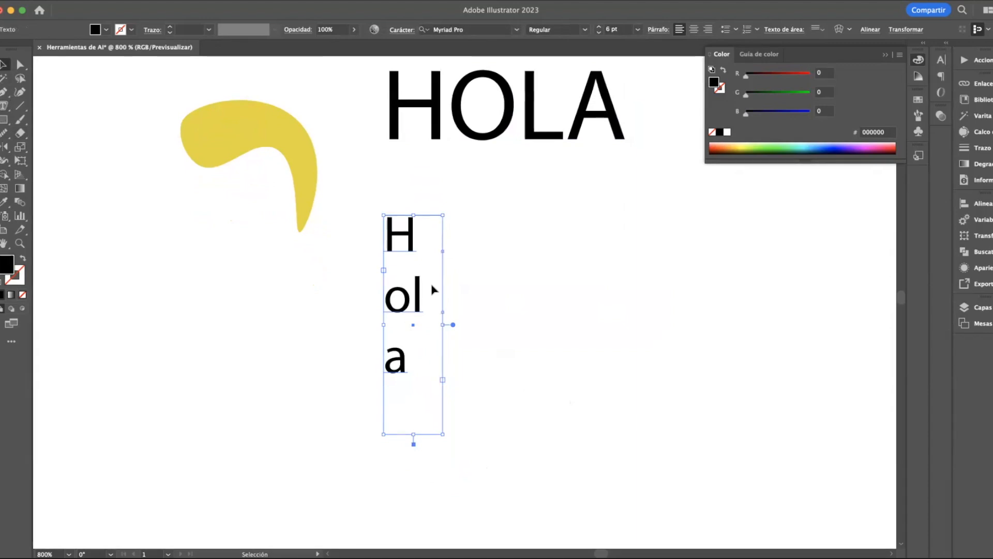
key("Delete")
Place the text "Hola" along the upper edge of the yellow shape with the Type on a Path tool
left_click_drag(9, 107, 77, 132)
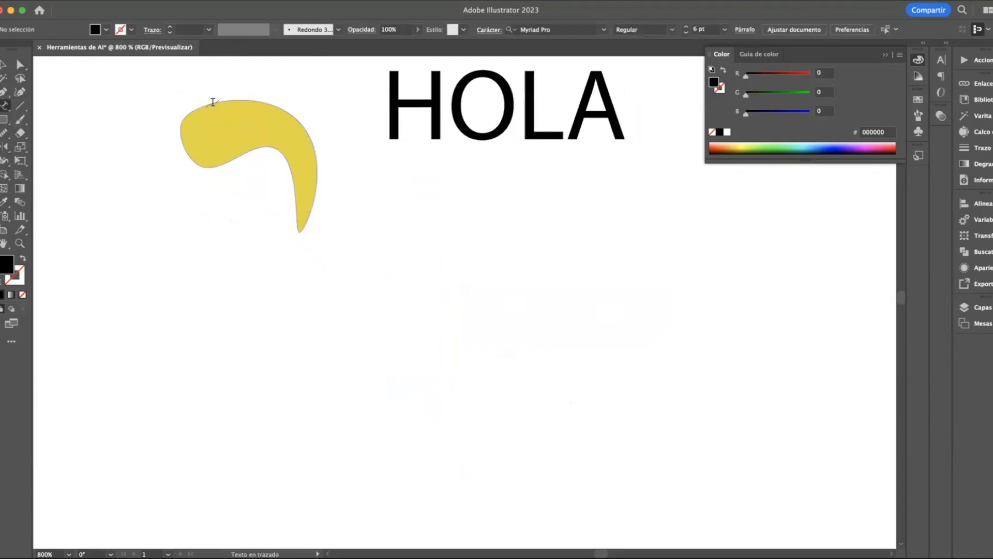
scroll(211, 102, "up", 5)
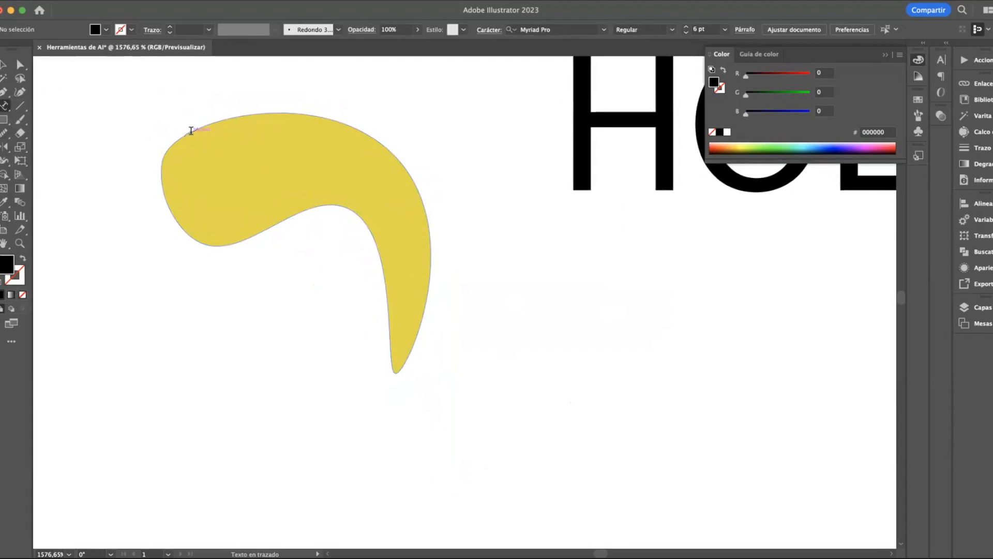
left_click(4, 105)
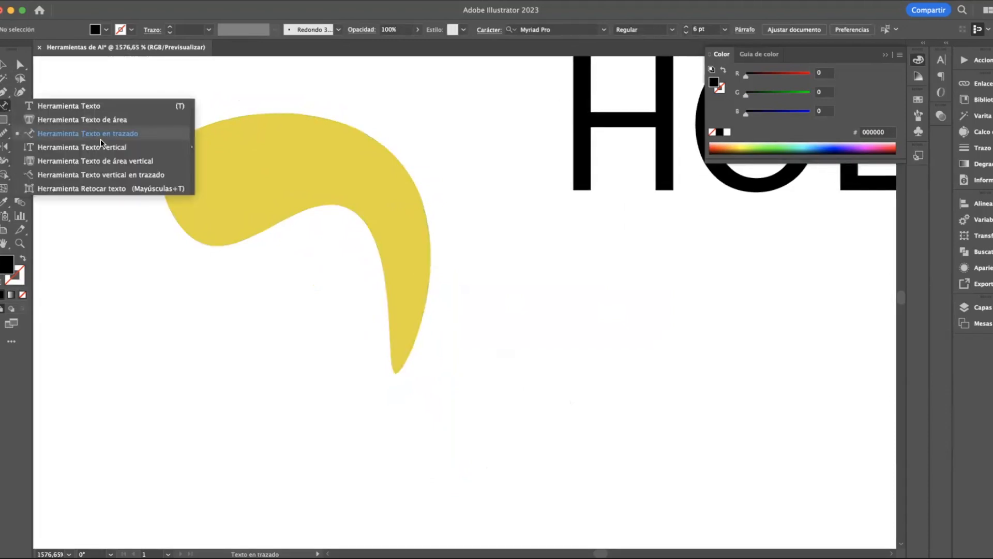
left_click(107, 134)
left_click(223, 122)
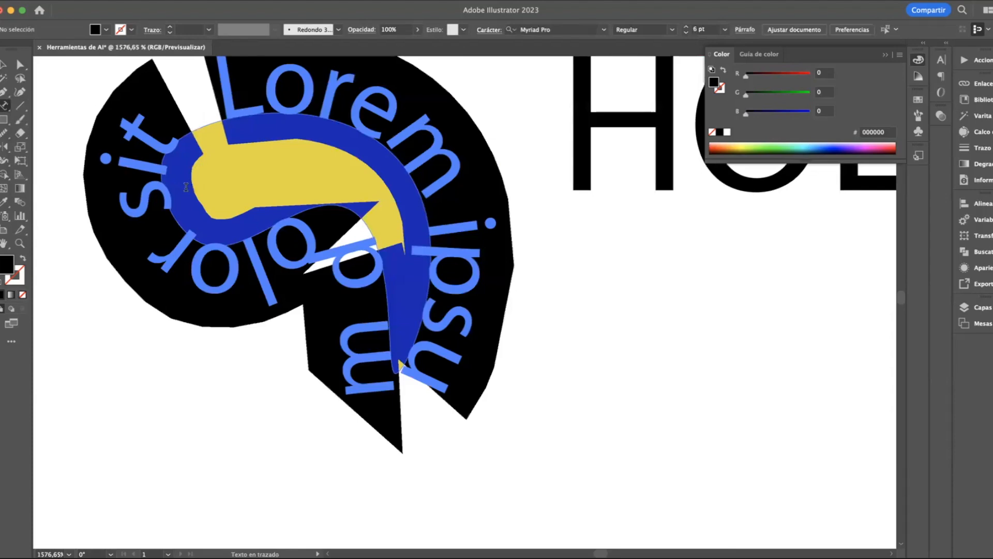
type("Hola")
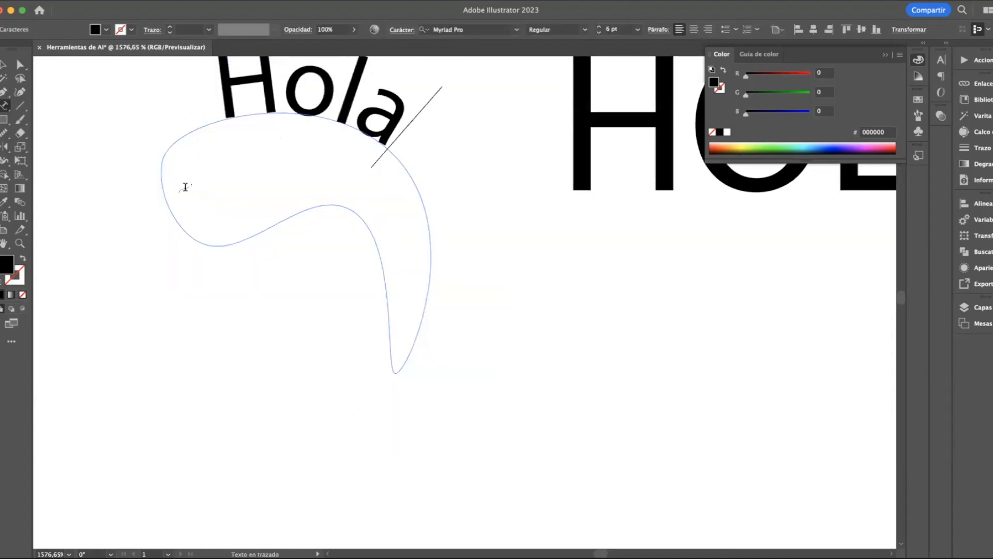
scroll(186, 188, "down", 2)
scroll(186, 187, "up", 2)
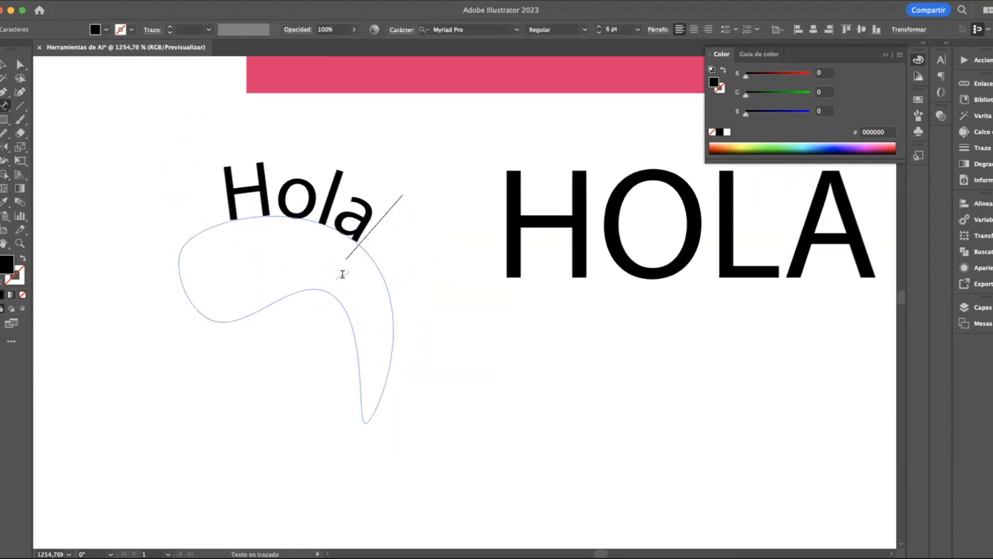
Undo the path text so the outline is a plain yellow shape again
key("super")
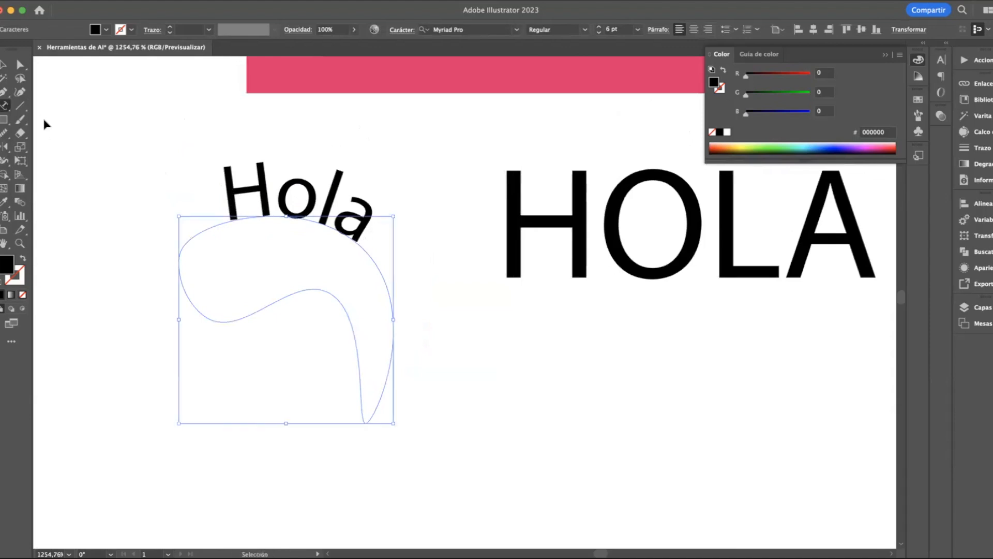
key("super+z")
key("super+z")
Create a narrow vertical text area below the word HOLA with the Vertical Type tool and enter "Hol"
left_click(5, 106)
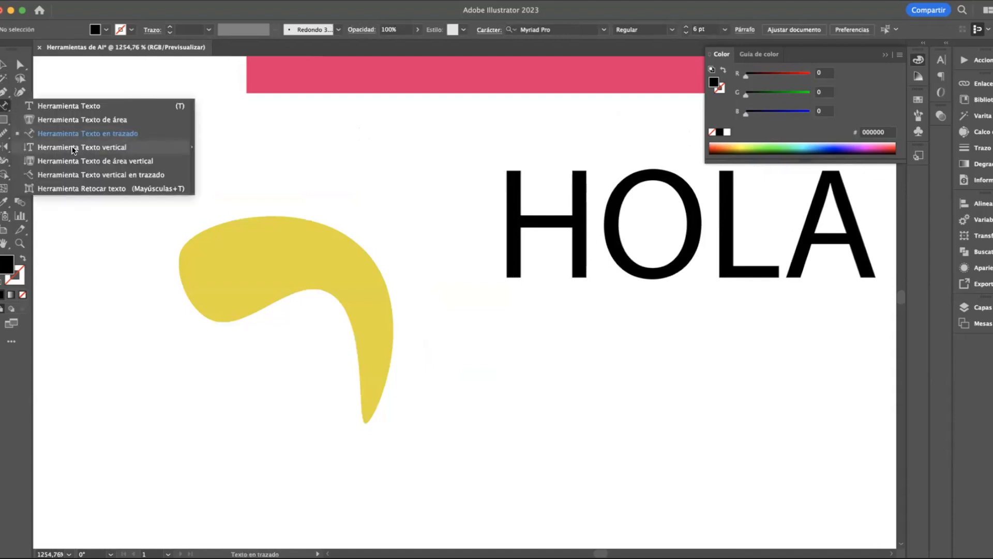
left_click(74, 150)
scroll(475, 348, "down", 2)
left_click_drag(490, 333, 561, 514)
scroll(561, 512, "down", 2)
type("Hol")
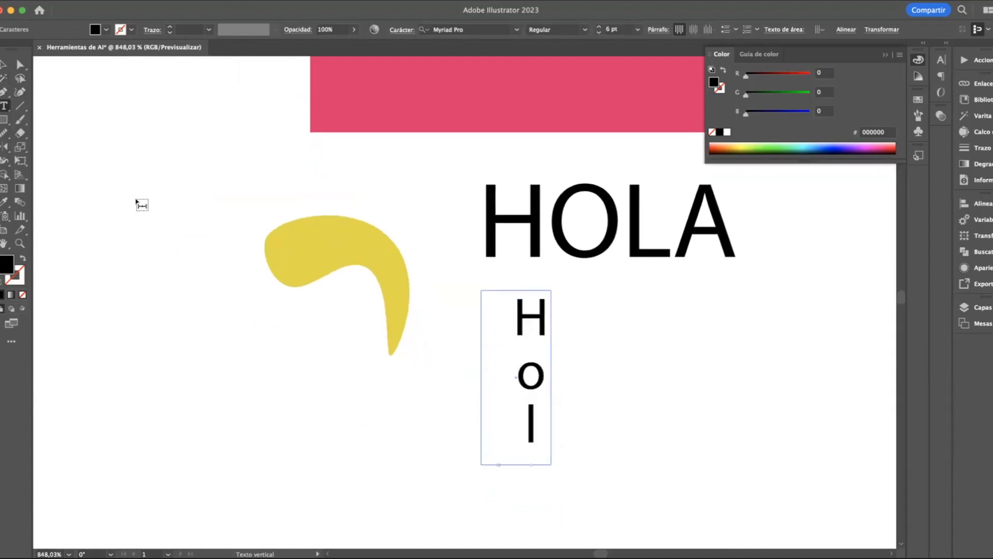
left_click(3, 64)
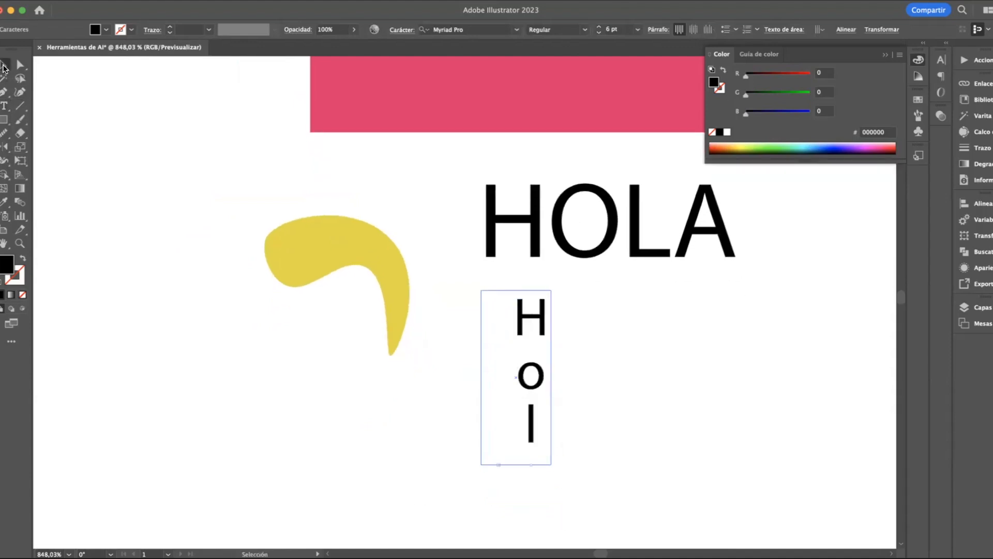
Lengthen the vertical text area so the whole word "Hola" fits, and delete the text area
left_click_drag(517, 468, 517, 524)
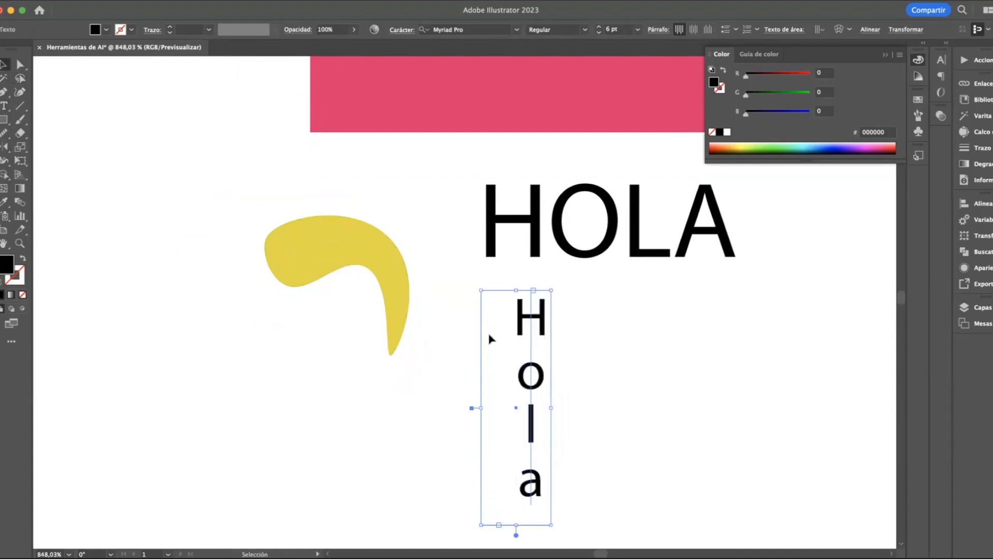
key("Delete")
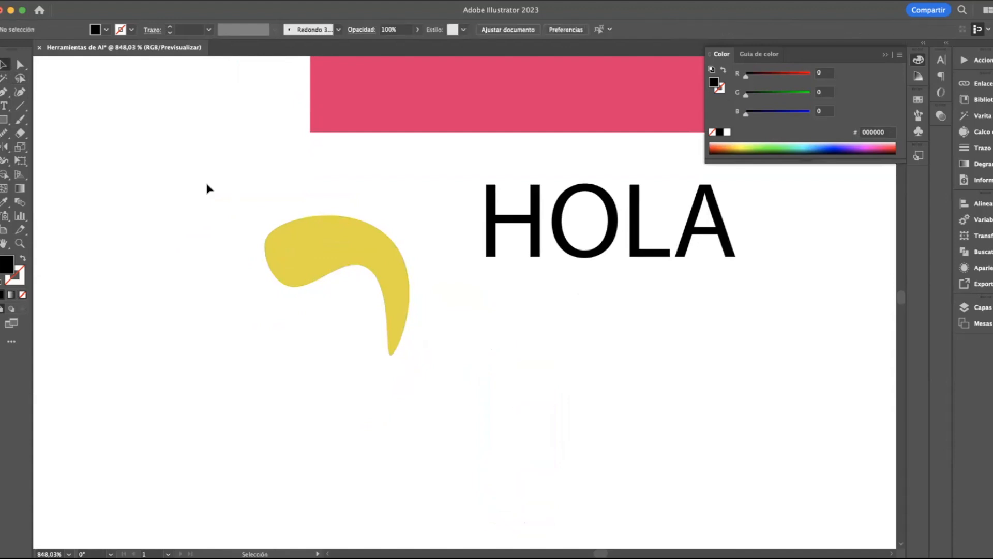
left_click(2, 107)
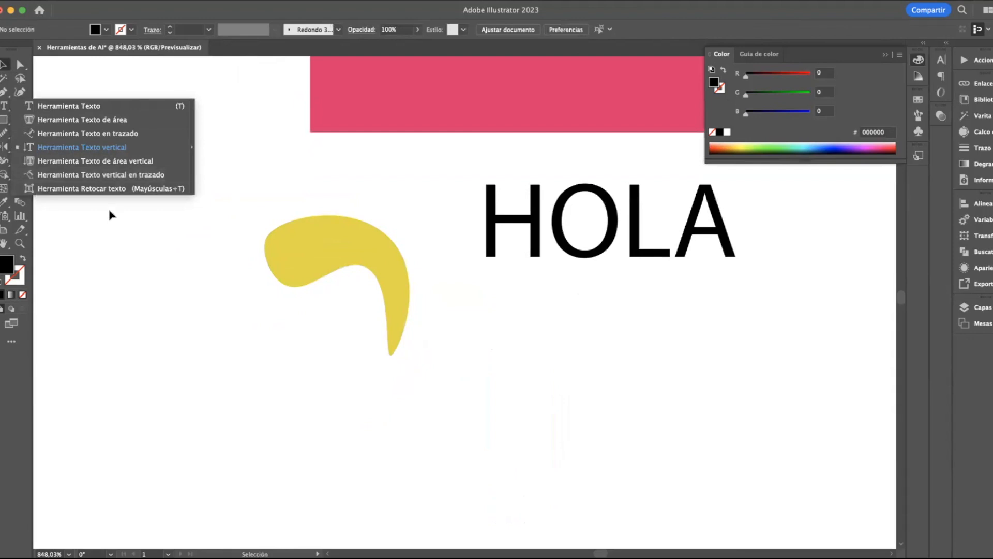
left_click(112, 260)
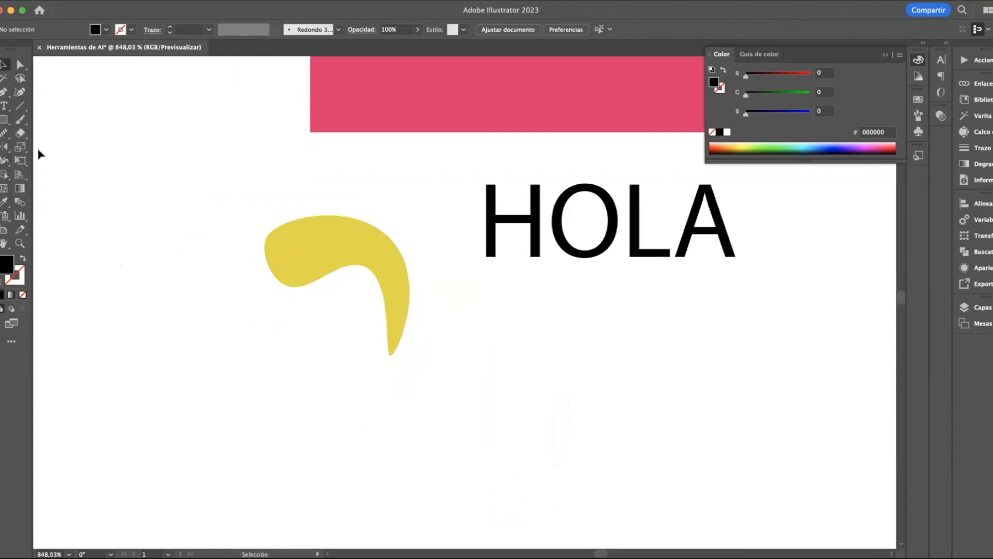
Activate the Paintbrush tool, make a test stroke near the yellow shape and undo it
left_click(24, 125)
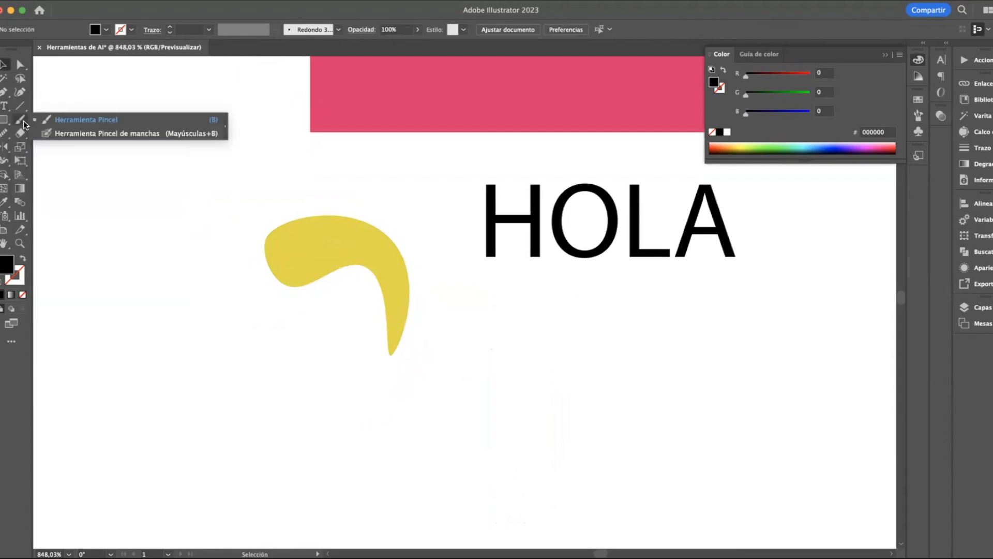
left_click(73, 122)
mouse_move(275, 235)
left_mouse_down()
mouse_move(306, 224)
mouse_move(282, 223)
mouse_move(269, 207)
mouse_move(298, 216)
mouse_move(260, 234)
left_mouse_up()
key("super+z")
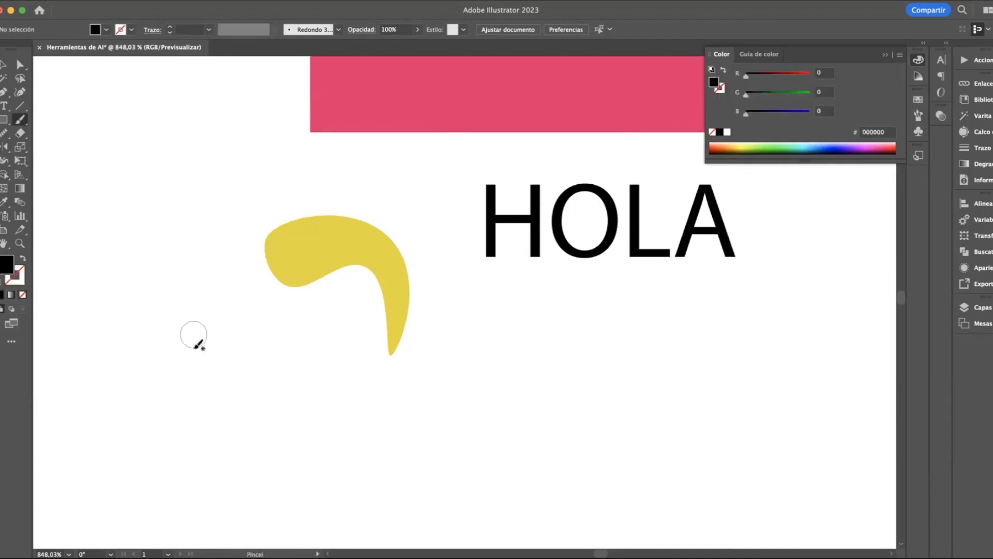
Write the word "hola" in large freehand letters with the Paintbrush, beside and below the yellow shape
scroll(200, 350, "left", 5)
scroll(199, 350, "down", 3)
scroll(103, 295, "left", 5)
scroll(104, 295, "down", 1)
mouse_move(96, 269)
left_mouse_down()
mouse_move(148, 172)
mouse_move(119, 247)
left_mouse_up()
mouse_move(134, 321)
left_mouse_down()
mouse_move(138, 437)
mouse_move(144, 357)
mouse_move(191, 346)
mouse_move(231, 416)
mouse_move(257, 380)
mouse_move(259, 356)
left_mouse_up()
left_click(331, 290)
mouse_move(328, 294)
left_mouse_down()
mouse_move(390, 434)
mouse_move(437, 351)
mouse_move(347, 274)
mouse_move(450, 349)
mouse_move(440, 235)
mouse_move(424, 214)
mouse_move(512, 402)
mouse_move(552, 408)
left_mouse_up()
mouse_move(603, 334)
left_mouse_down()
mouse_move(572, 408)
mouse_move(616, 342)
mouse_move(727, 347)
left_mouse_up()
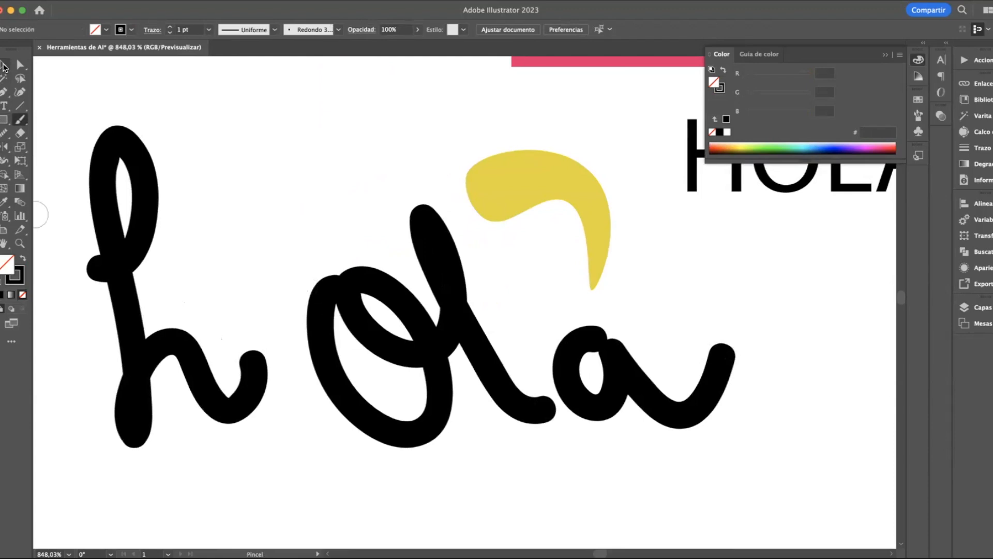
Set the stroke weight to 0,25 pt and write a smaller freehand "hola" above the large one
left_click(210, 30)
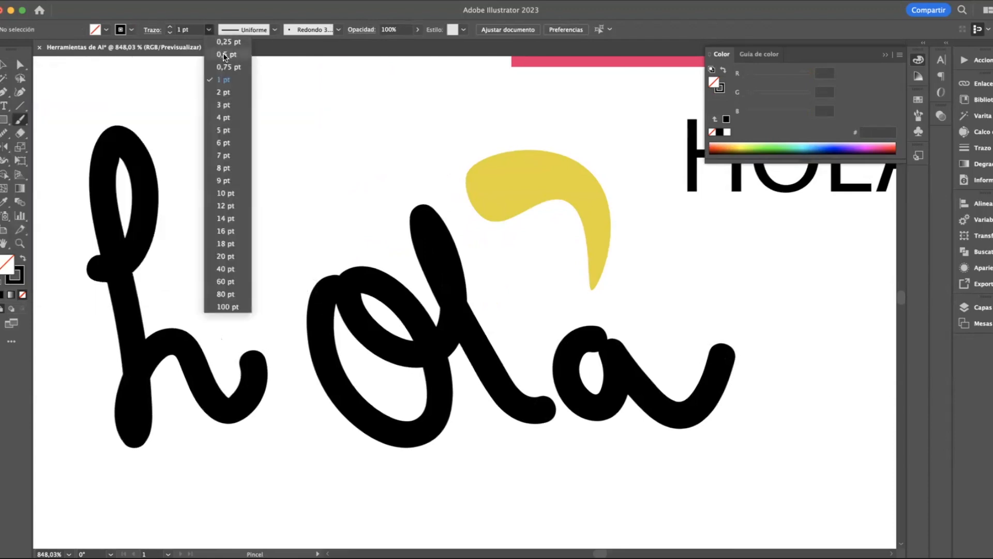
left_click(222, 41)
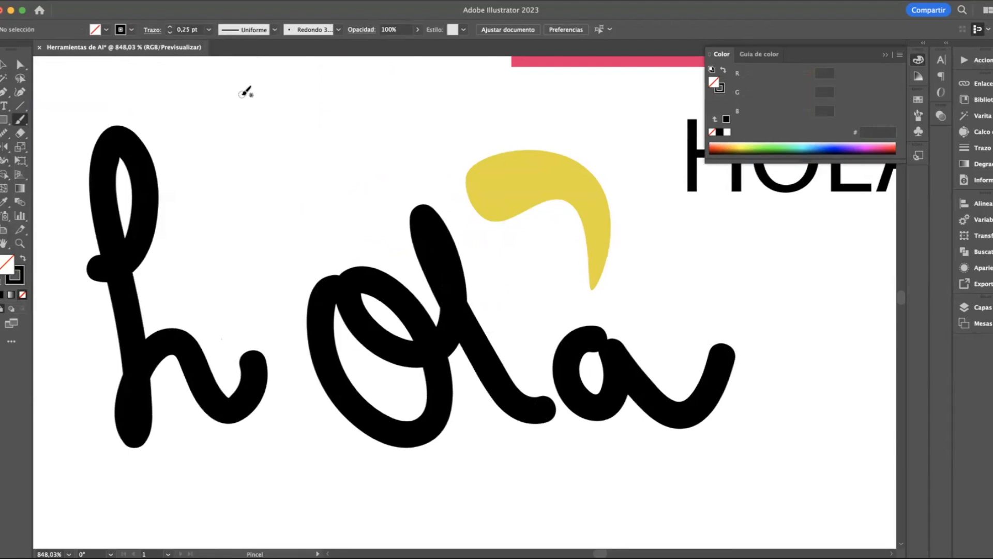
mouse_move(238, 119)
left_mouse_down()
mouse_move(255, 84)
mouse_move(242, 61)
mouse_move(250, 190)
mouse_move(258, 147)
mouse_move(278, 173)
mouse_move(296, 141)
mouse_move(320, 138)
mouse_move(315, 182)
mouse_move(336, 138)
mouse_move(310, 141)
mouse_move(347, 96)
mouse_move(348, 132)
mouse_move(377, 169)
mouse_move(384, 138)
mouse_move(395, 151)
mouse_move(395, 140)
mouse_move(414, 123)
left_mouse_up()
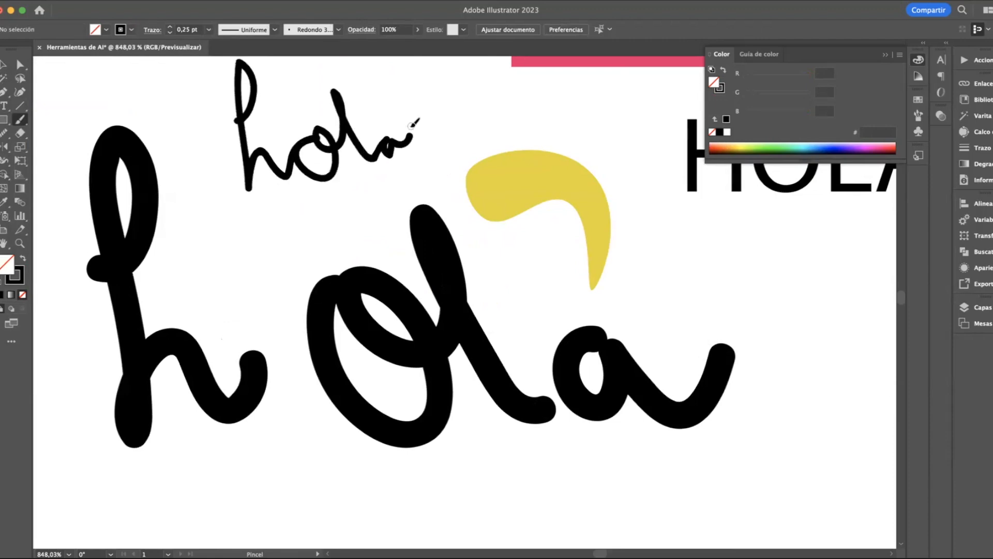
Select the small "hola" and try stroke weights of 2 pt and 0,5 pt before setting it back to 0,25 pt
left_click(3, 64)
left_click(253, 112)
left_click(253, 112)
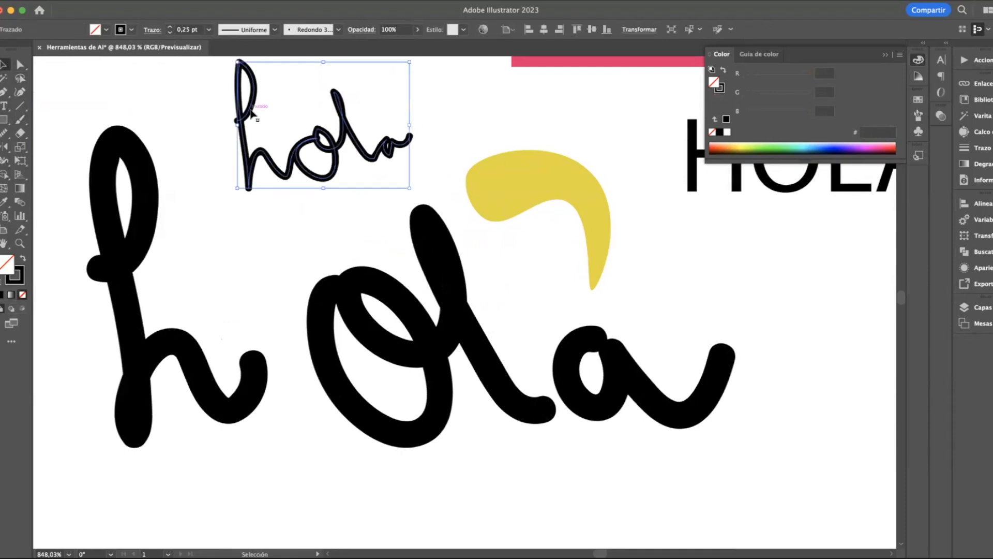
left_click(209, 32)
left_click(224, 98)
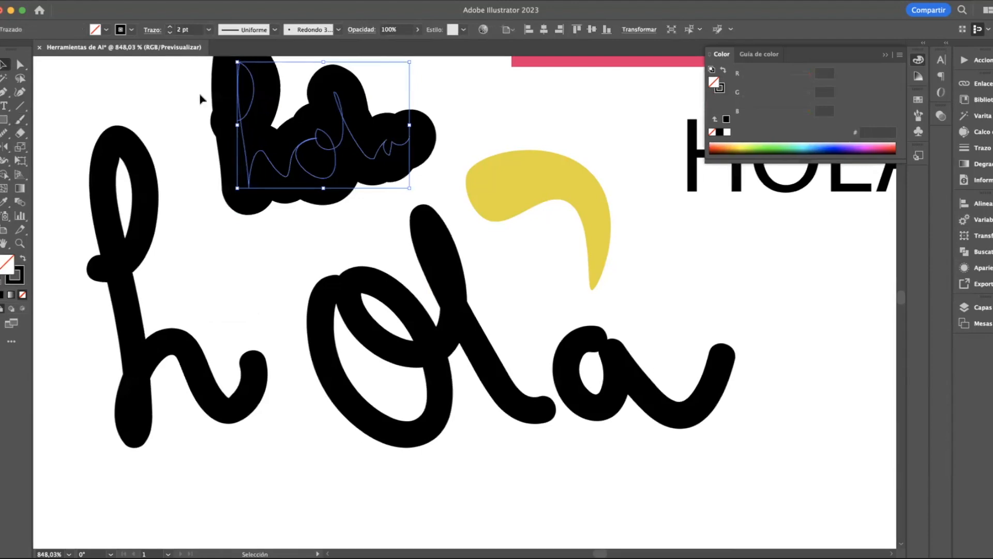
left_click(209, 30)
left_click(219, 49)
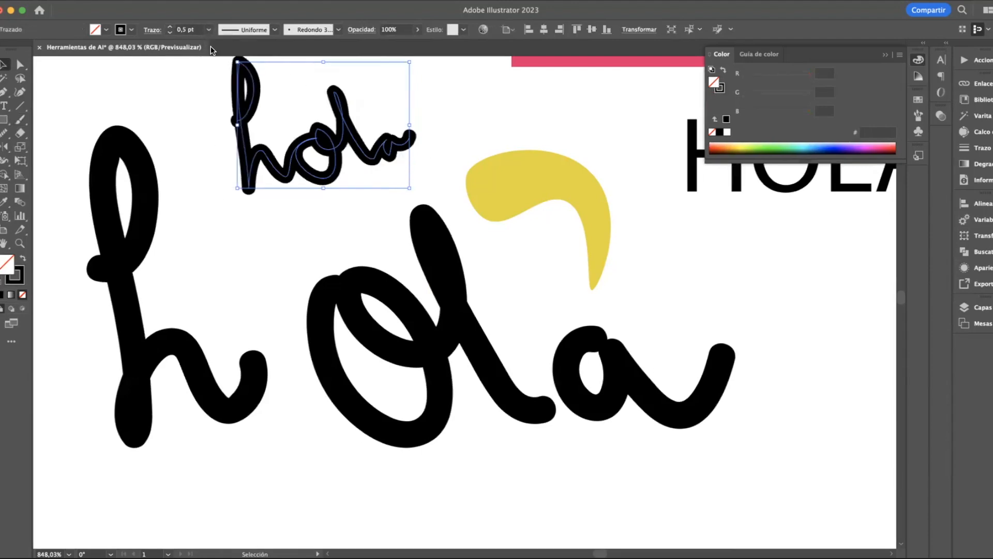
left_click(209, 30)
left_click(224, 43)
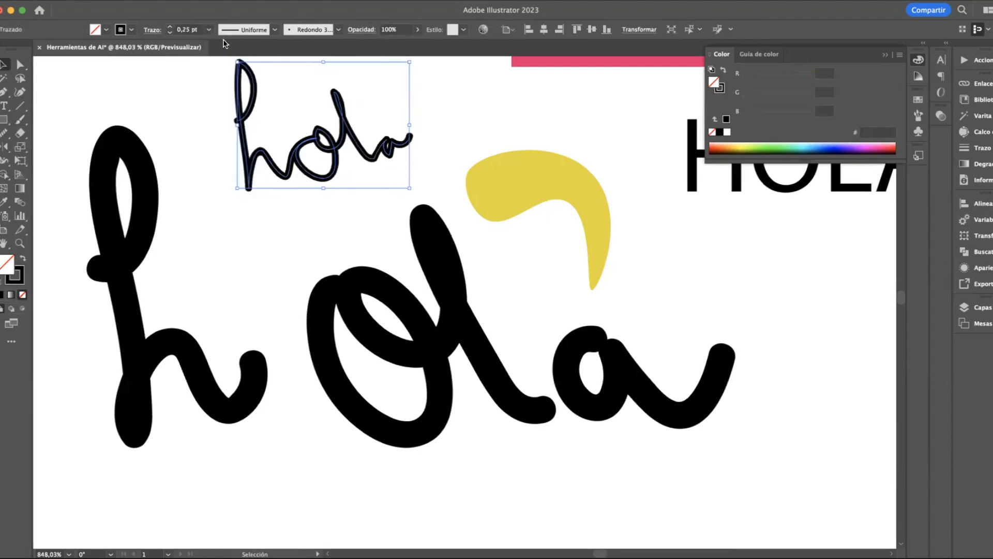
Try several variable width profiles on the small "hola", including Perfil de anchura 2 and the triangular taper, ending with the teardrop-shaped profile
left_click(277, 32)
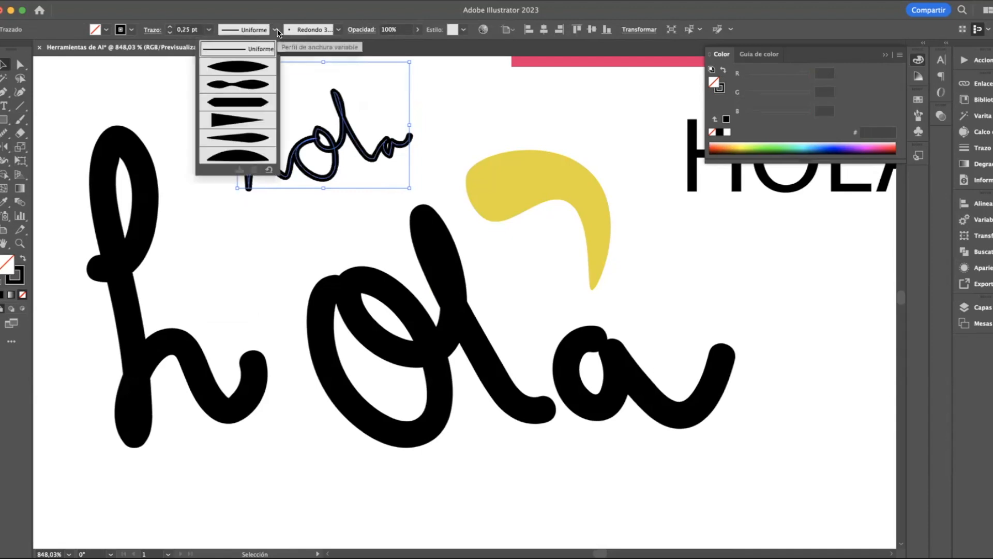
left_click(261, 68)
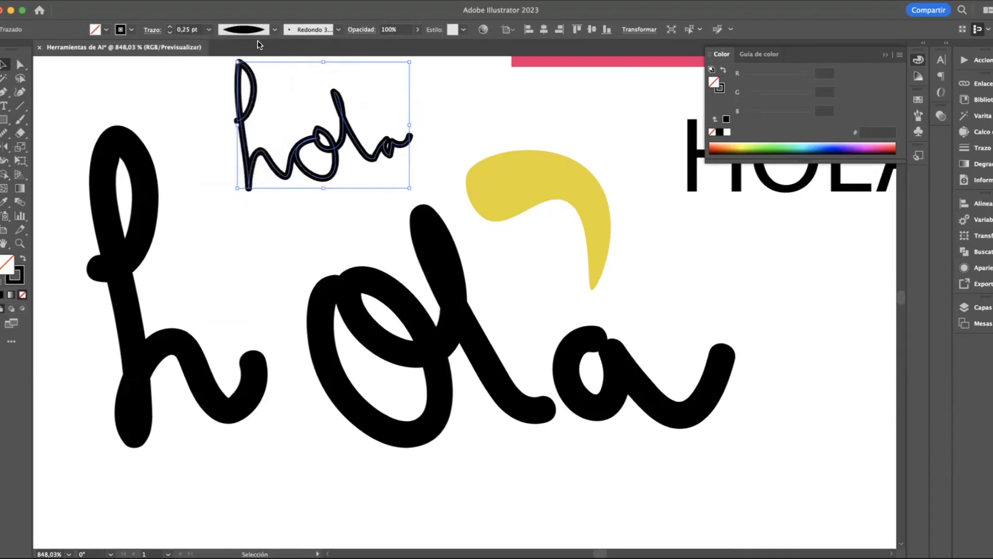
left_click(274, 31)
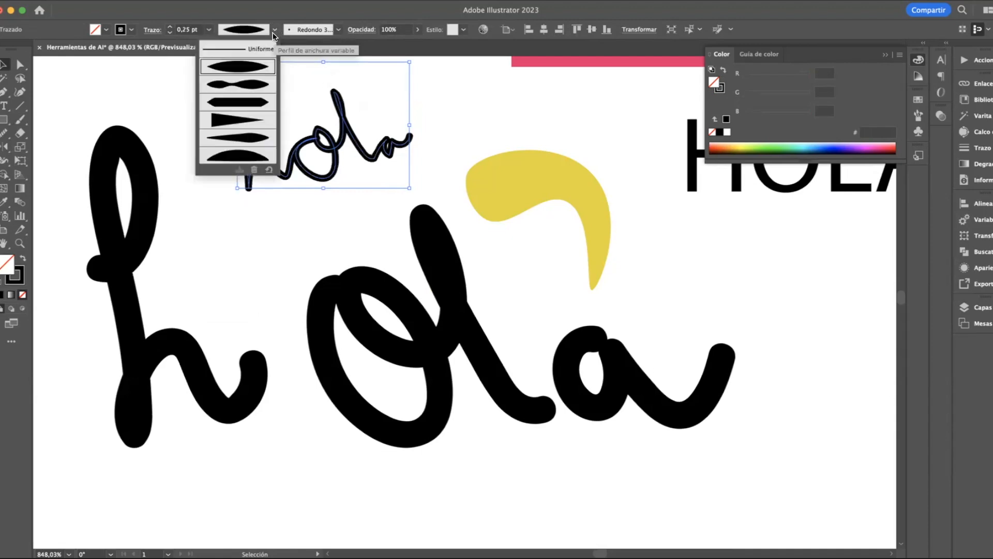
left_click(237, 85)
scroll(318, 169, "up", 3)
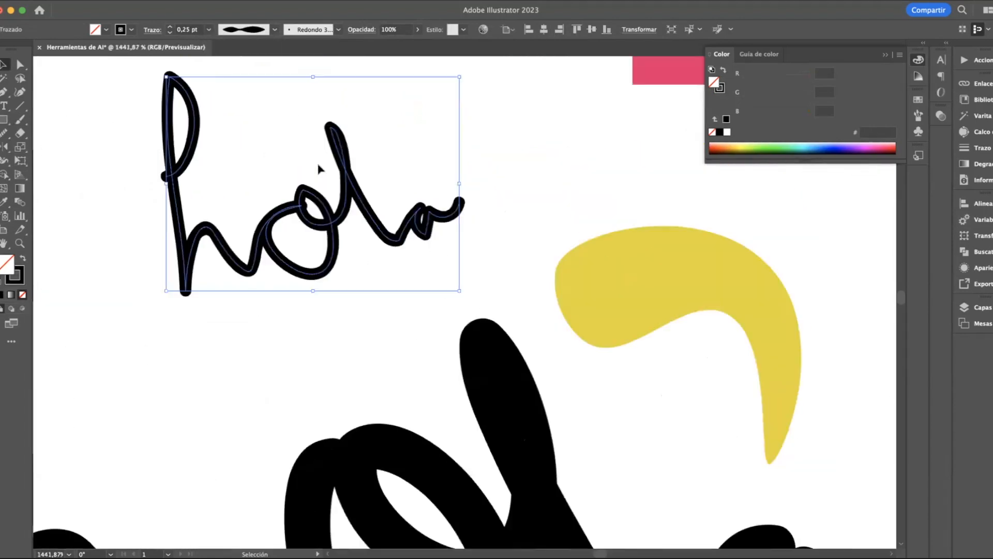
scroll(318, 169, "up", 3)
left_click(275, 30)
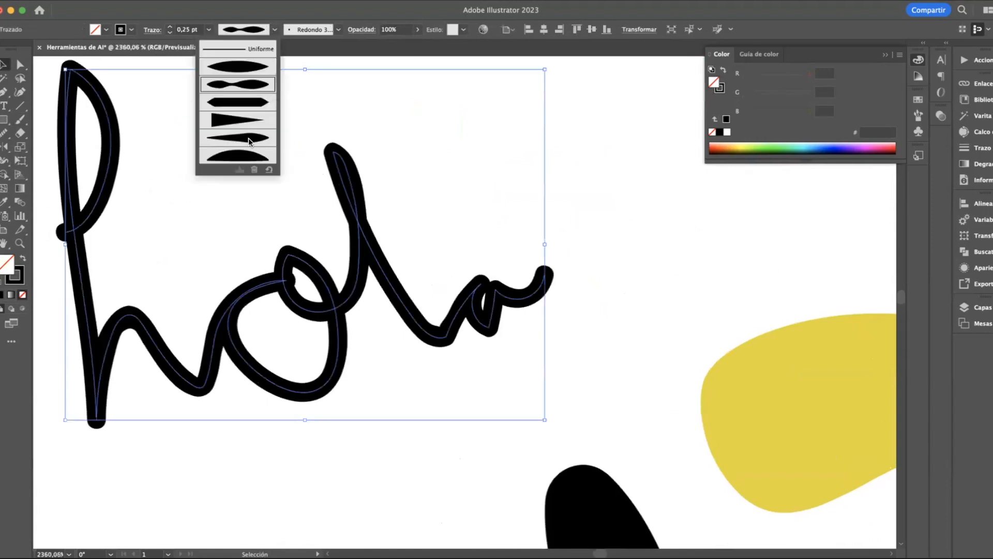
left_click(239, 120)
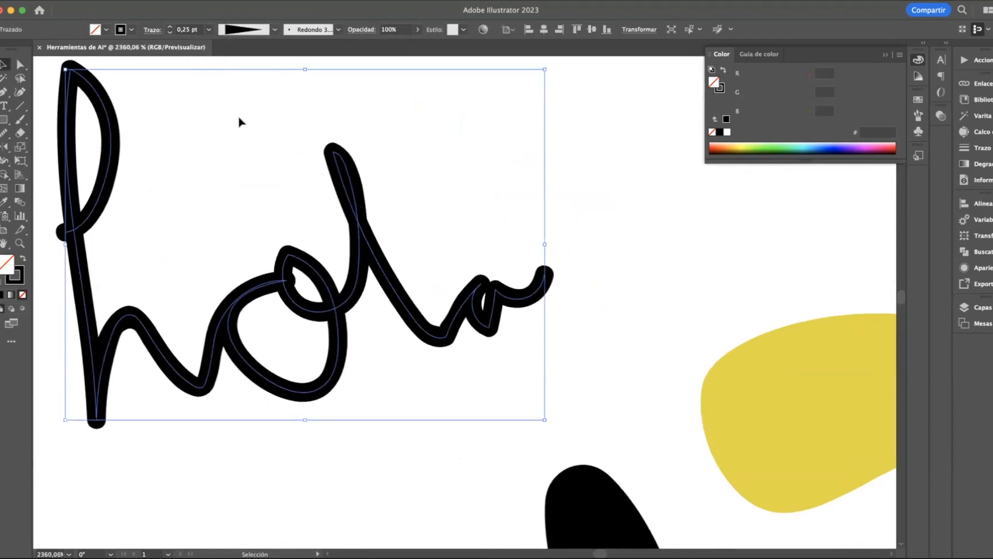
left_click(273, 29)
left_click(249, 139)
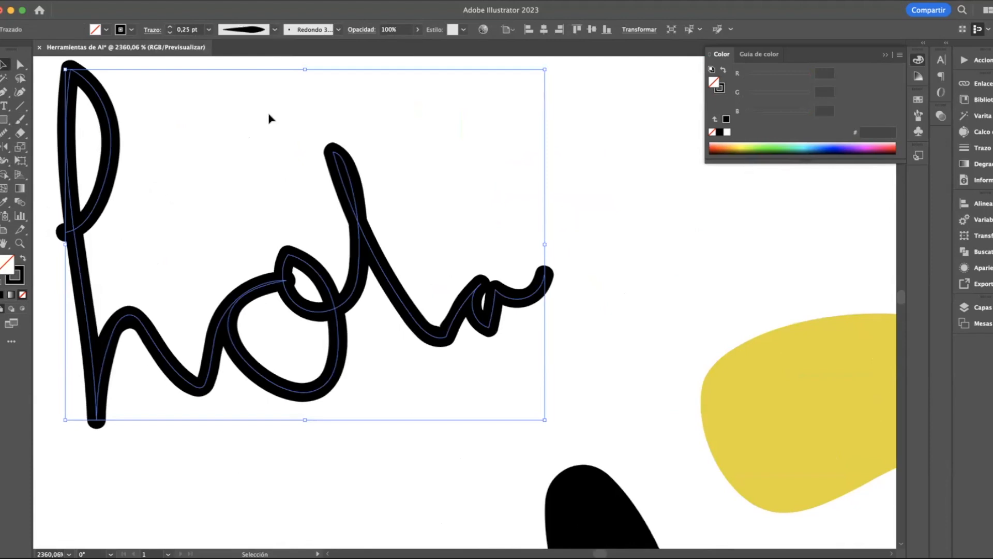
Change the small "hola" to the Básico brush definition
left_click(340, 30)
left_click(254, 76)
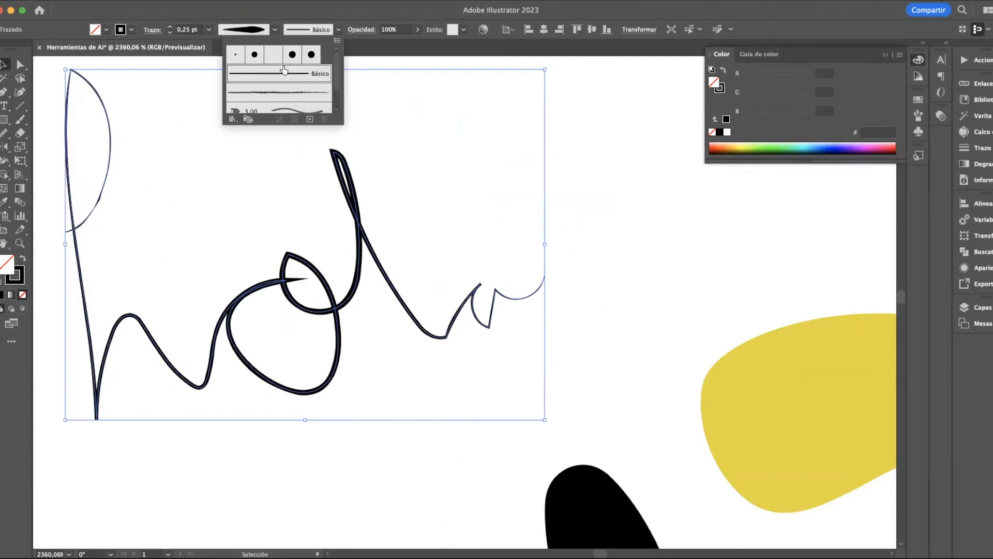
left_click(341, 30)
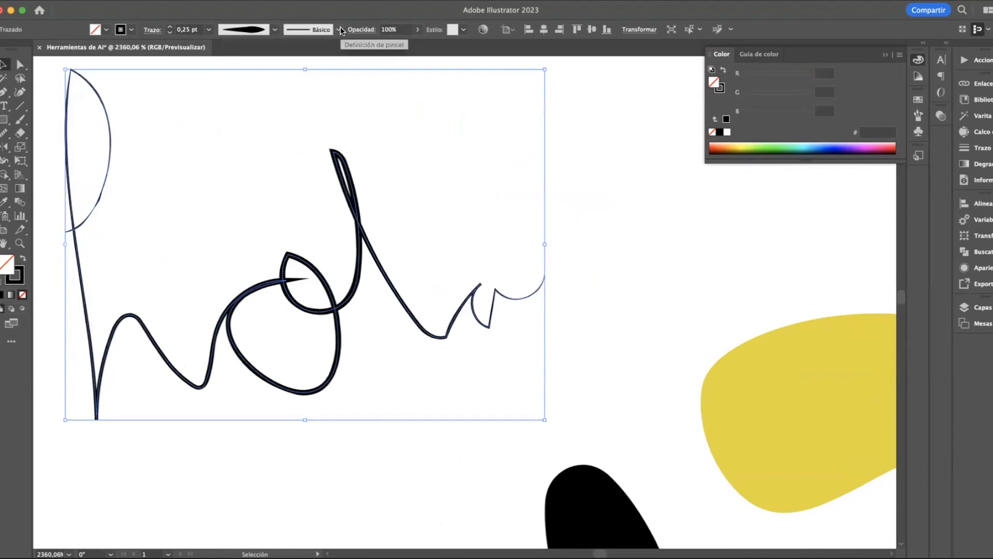
Try the Touch Calligraphic brush, the rough charcoal-like brush and the brown pattern border brush on the small "hola"
left_click(341, 30)
left_click(298, 56)
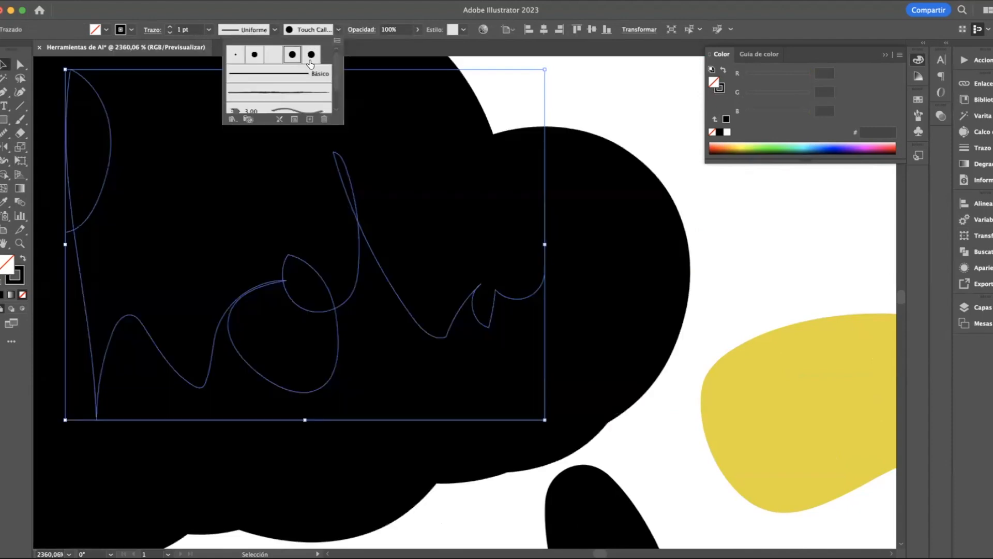
left_click(290, 93)
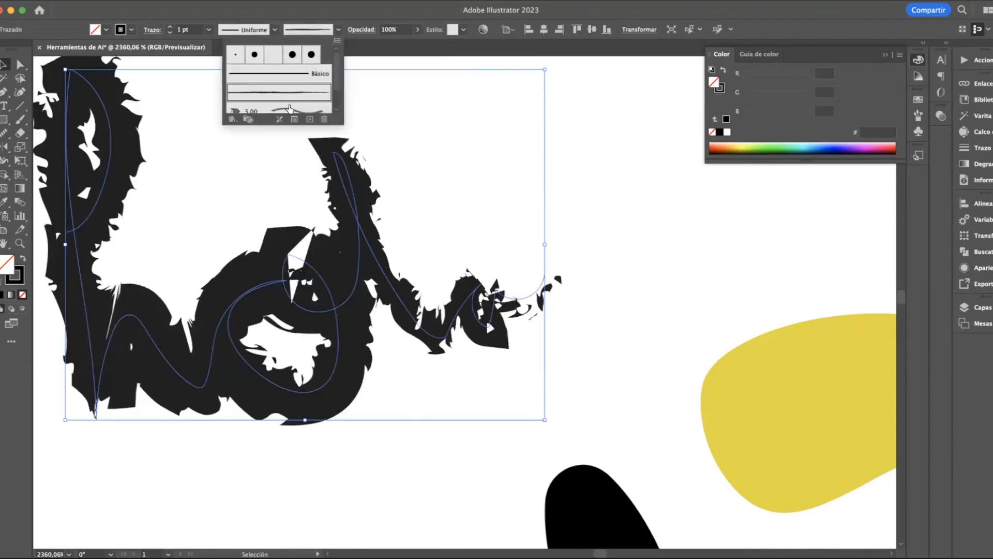
scroll(290, 108, "down", 2)
left_click(290, 91)
left_click(283, 107)
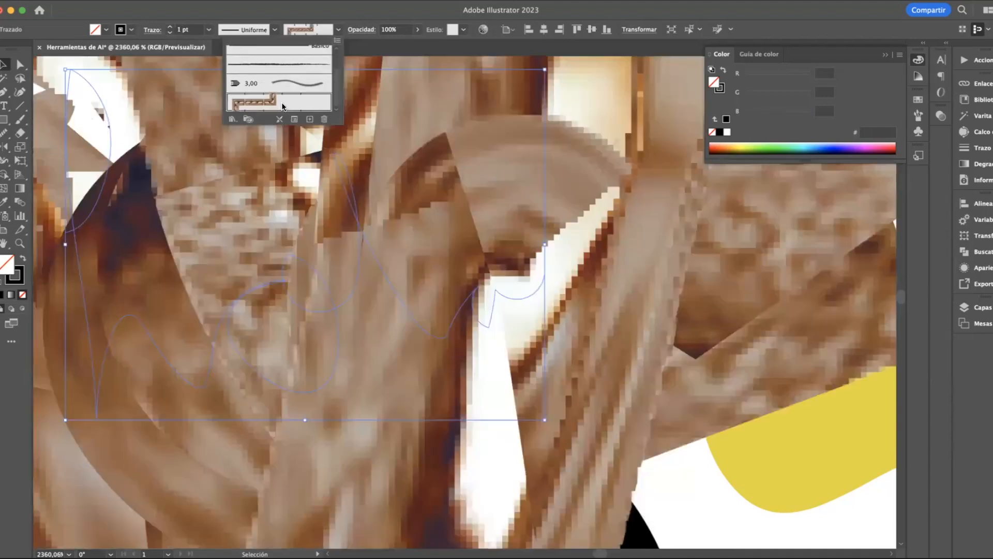
Open the Artístico_Caligráfico brush library and apply its 40 pt. Plano brush to the small "hola"
left_click(236, 120)
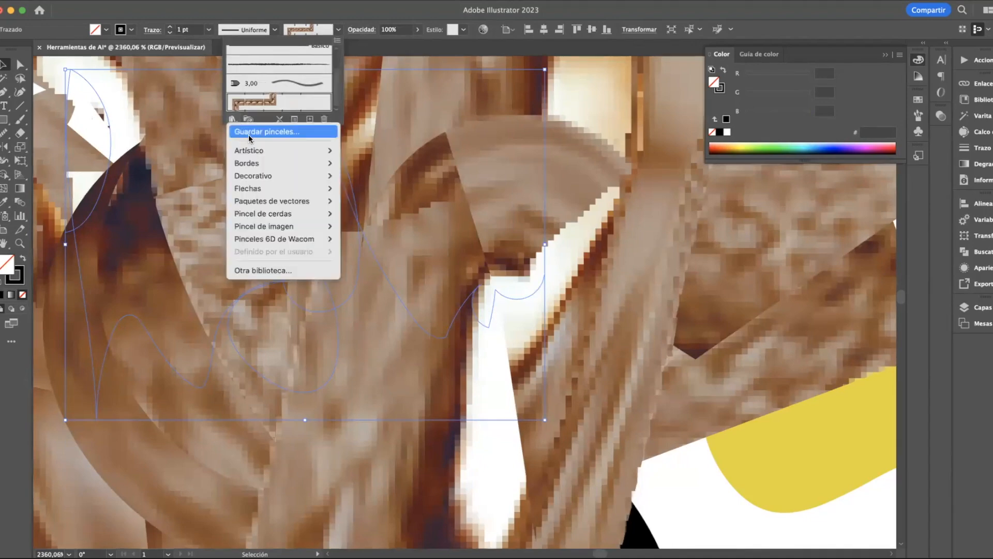
mouse_move(253, 150)
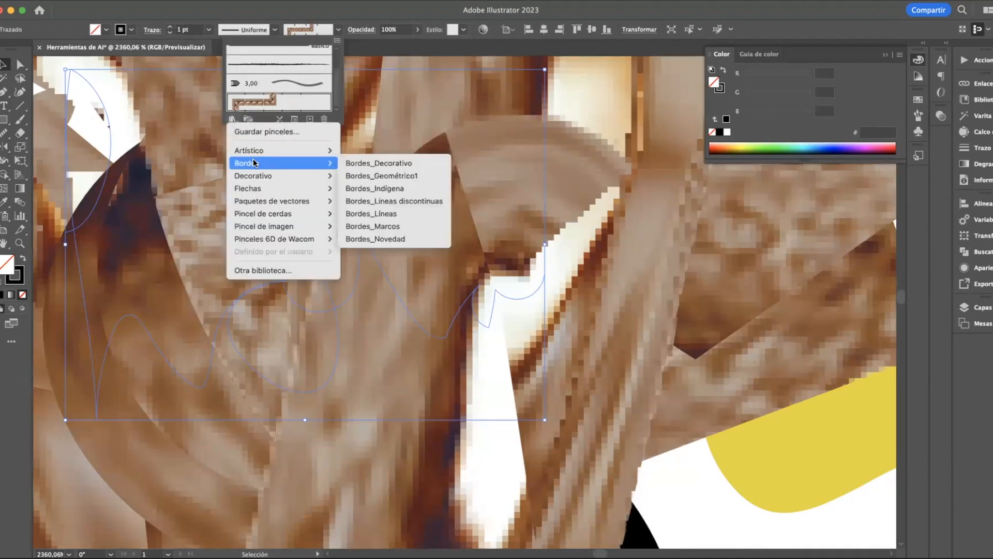
mouse_move(250, 204)
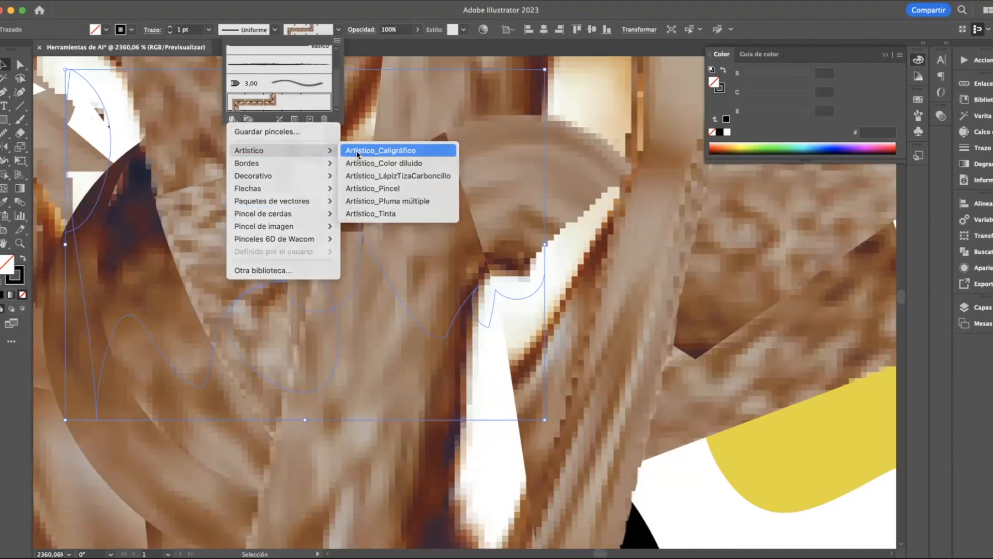
left_click(357, 150)
left_click(457, 314)
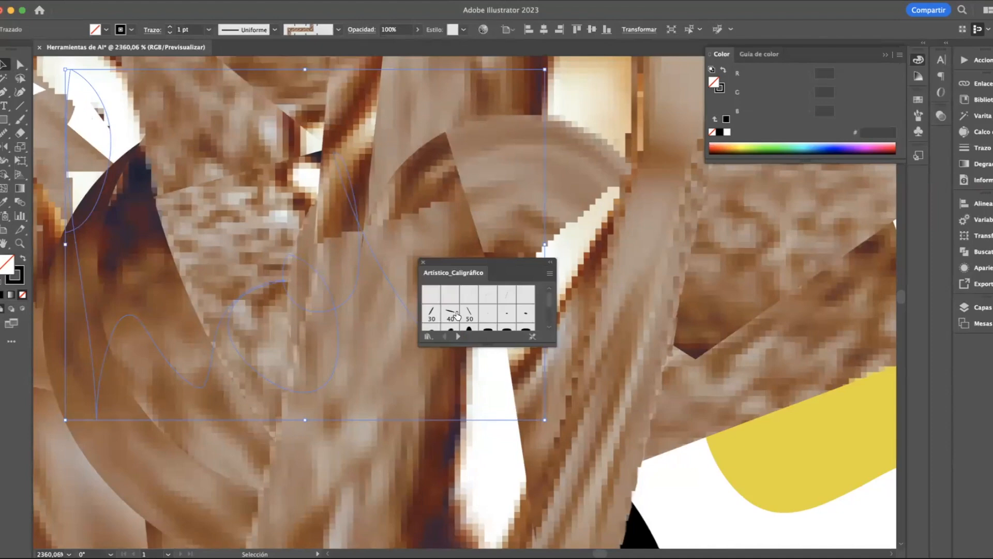
scroll(451, 316, "down", 10)
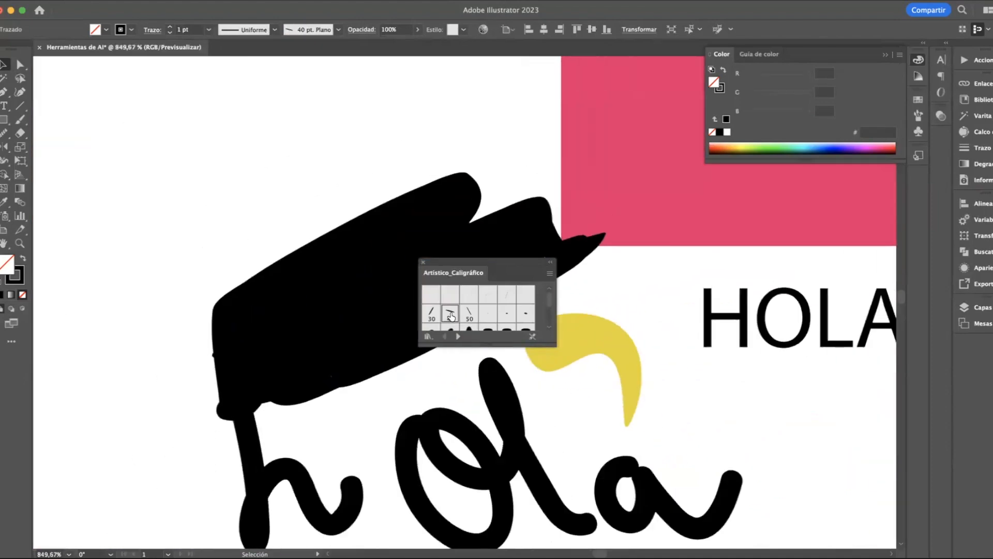
scroll(472, 321, "up", 5)
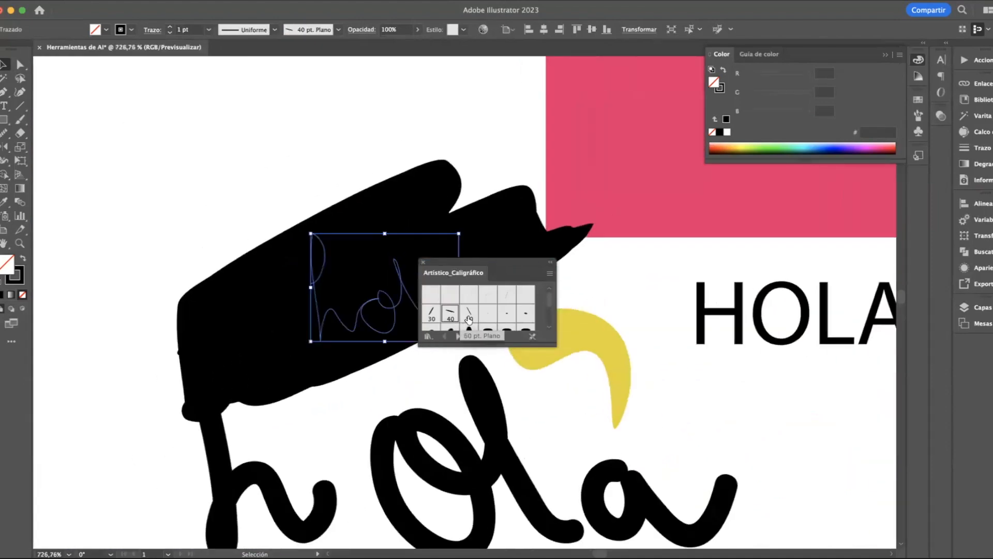
Try the 60 pt. Plano, 15 pt. Plano and small oval calligraphic brushes on the small "hola"
left_click(472, 315)
left_click(506, 301)
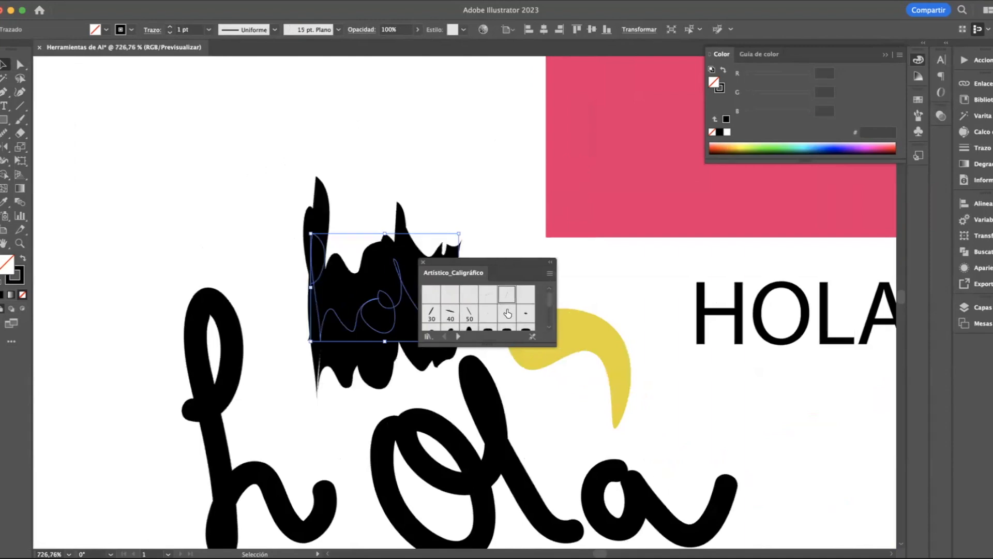
left_click(507, 314)
left_click(532, 312)
Try the small round calligraphic brushes down to 3 pt. on the small "hola", and apply the 30 pt. Plano brush
scroll(495, 321, "down", 2)
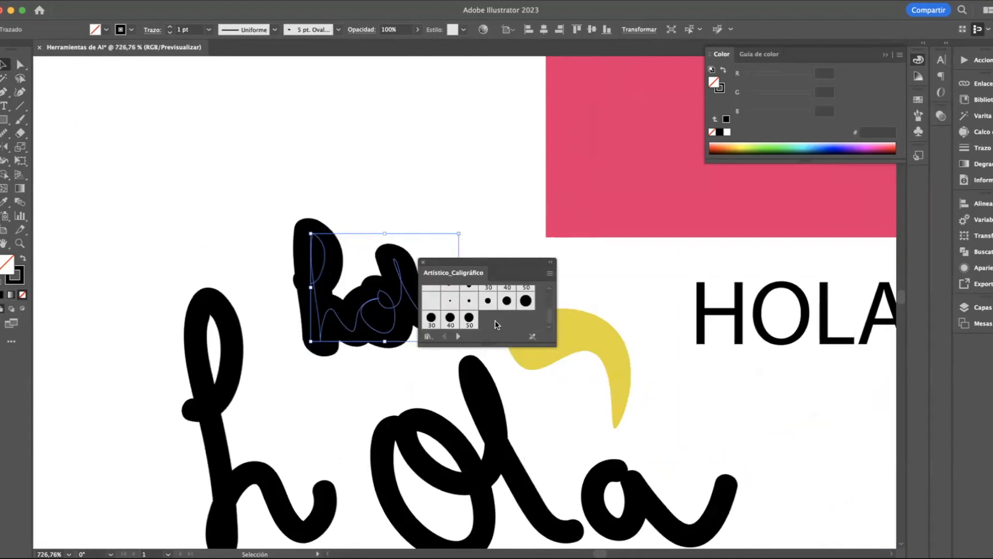
left_click(469, 302)
left_click(450, 301)
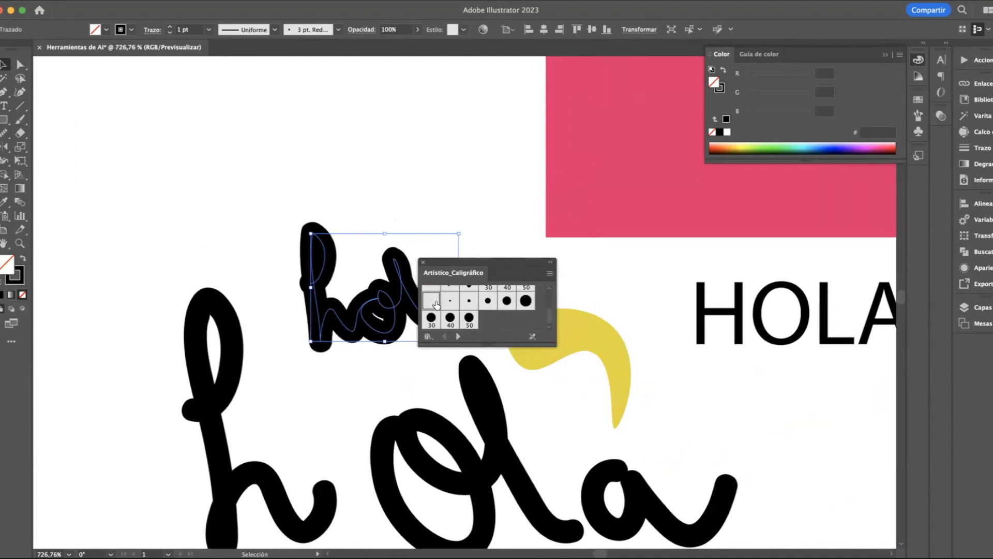
left_click(437, 302)
scroll(436, 303, "up", 2)
left_click(433, 307)
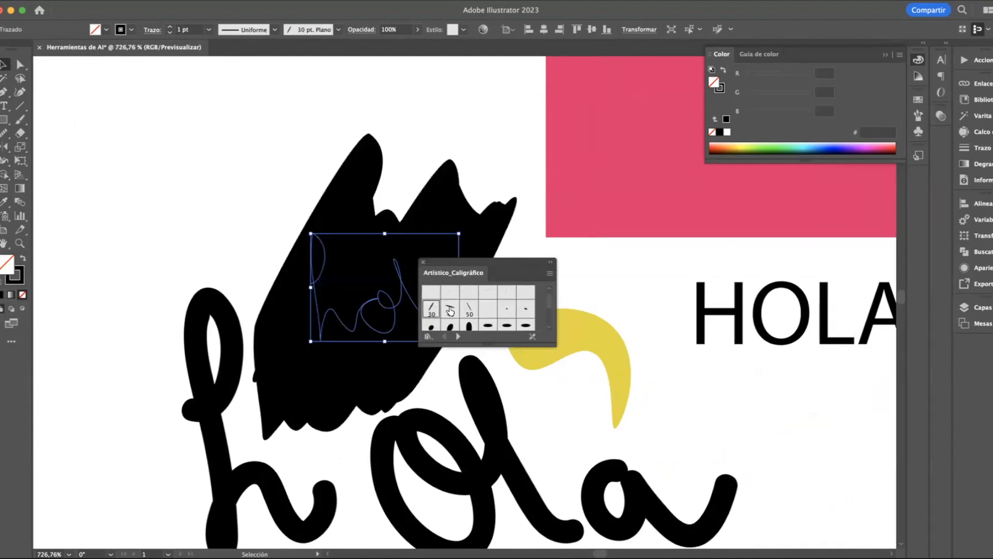
Apply the 40 pt. Plano brush to the small "hola" and open the Artístico_Tinta brush library
left_click(450, 309)
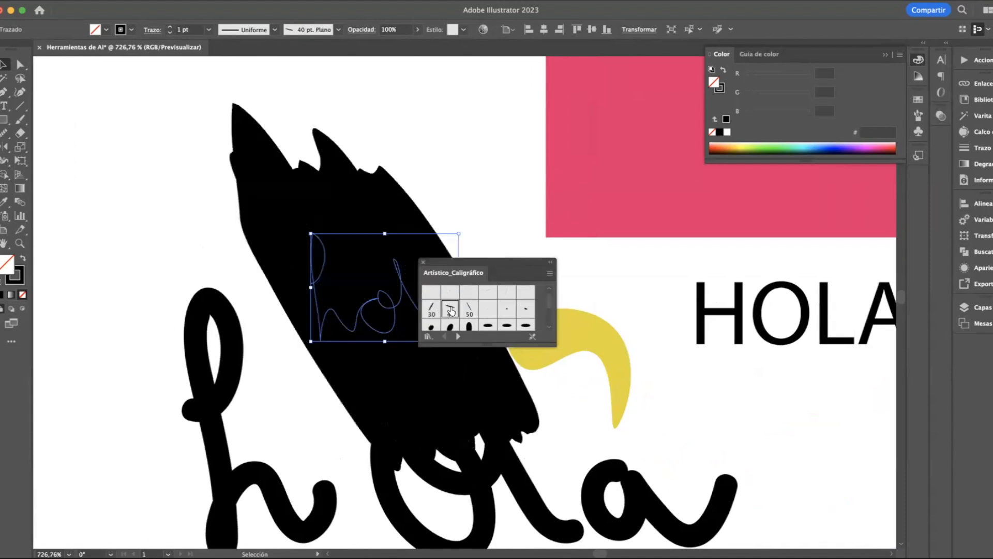
left_click(423, 262)
left_click(339, 30)
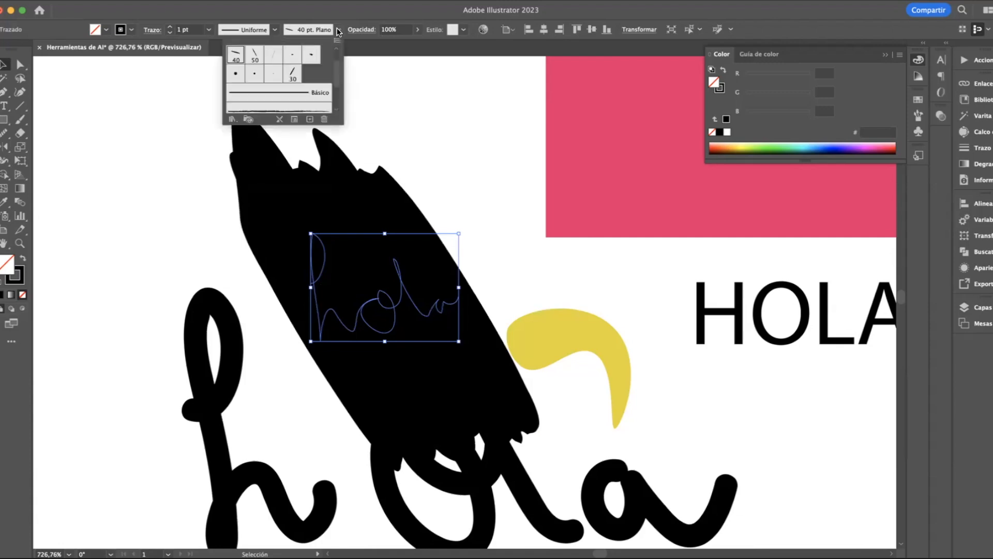
left_click(234, 119)
mouse_move(256, 161)
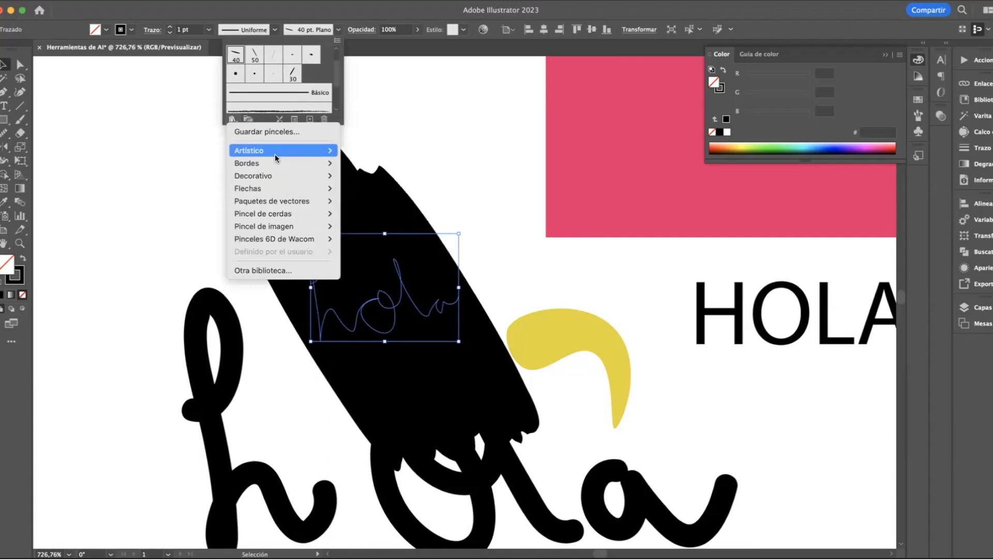
left_click(396, 213)
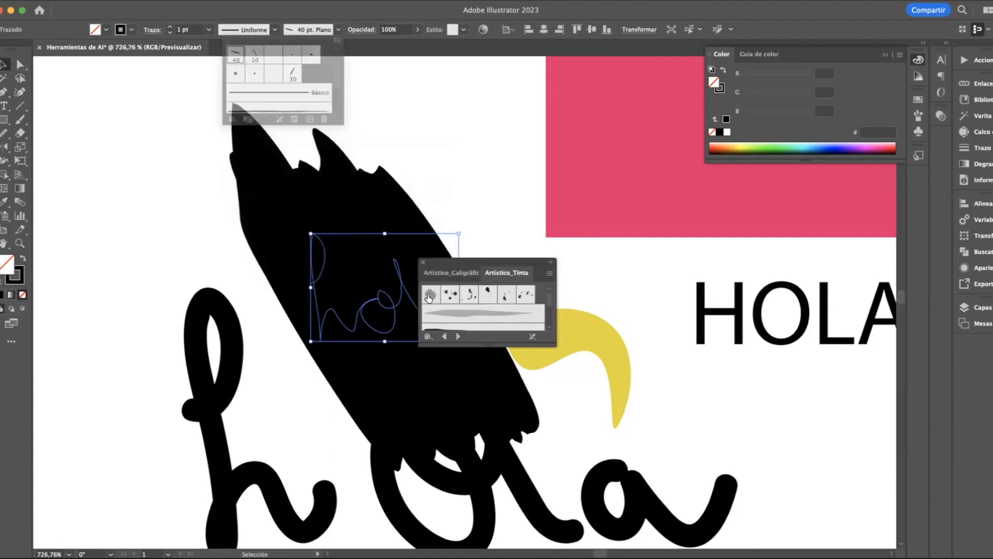
Try the Gota de tinta brush, the ink splatter brushes and the grey tapered ink stroke on the small "hola"
left_click(433, 295)
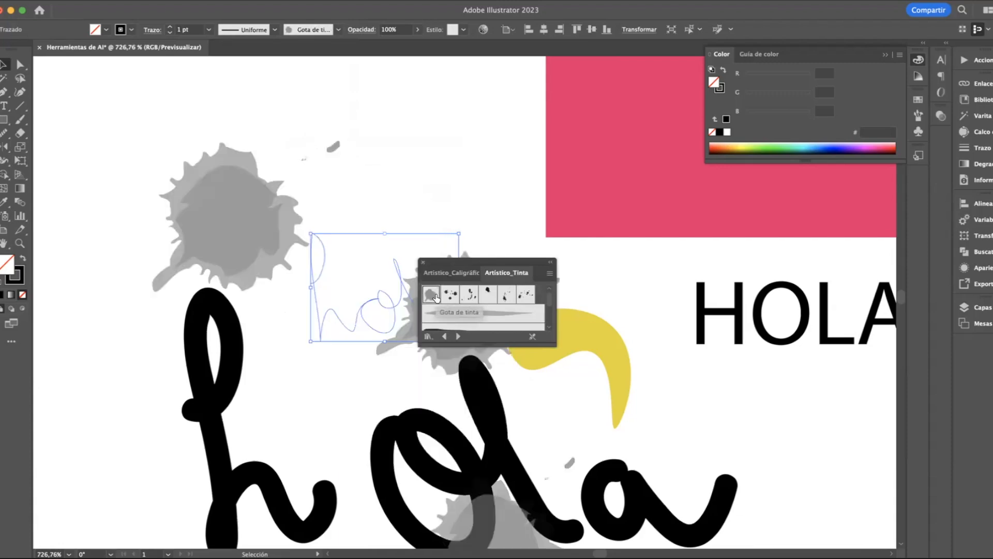
left_click(470, 295)
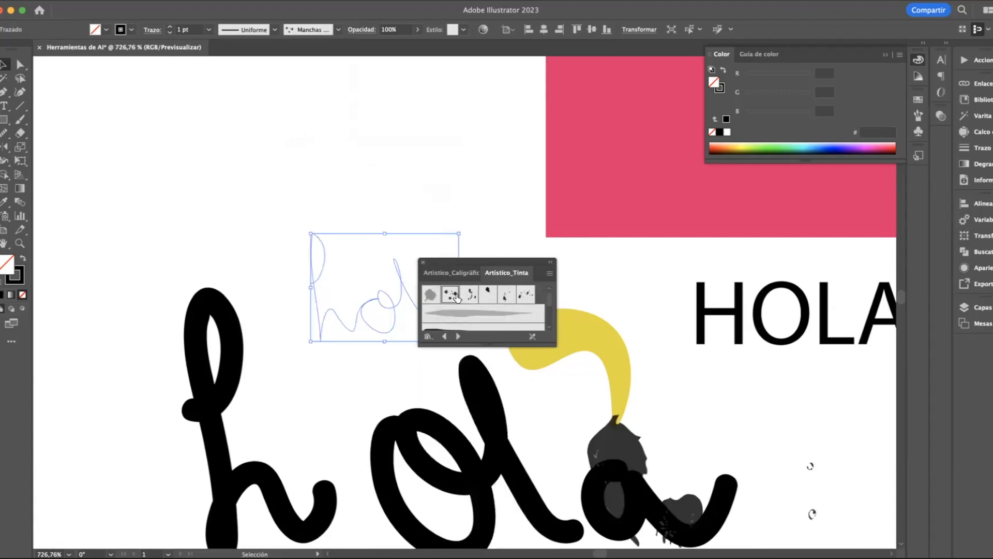
left_click(450, 294)
left_click(461, 321)
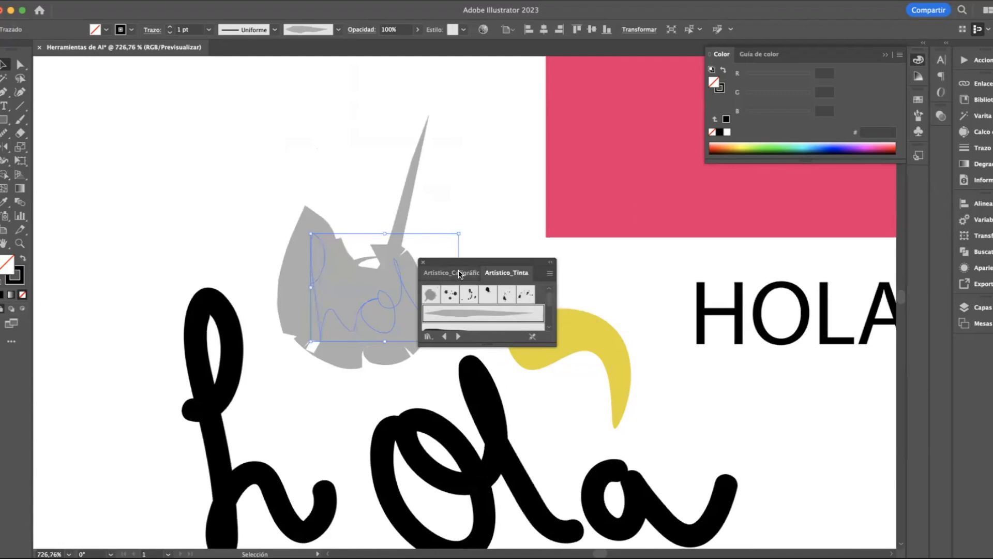
Close the brush libraries and delete the small "hola"
left_click(432, 272)
left_click(423, 263)
left_click(428, 166)
left_click(384, 281)
key("Delete")
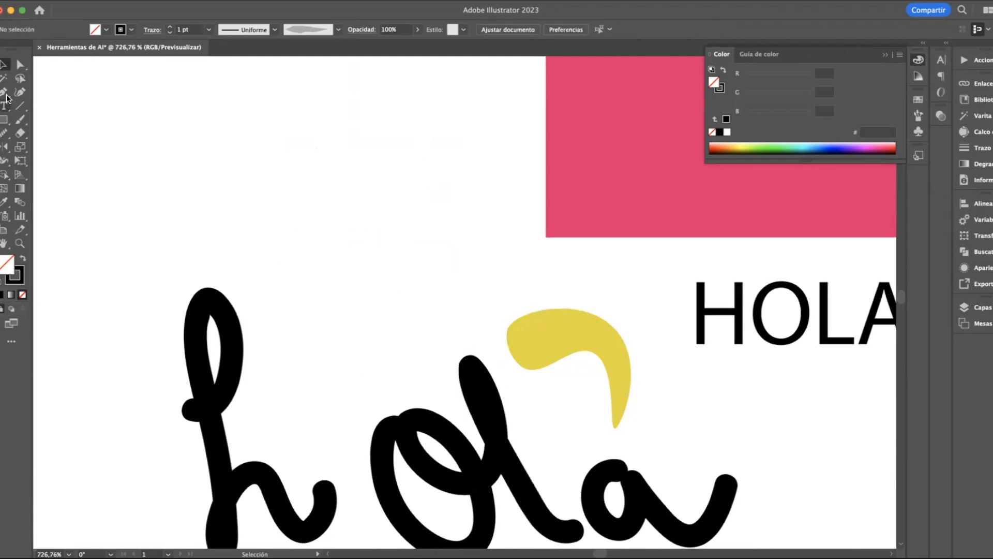
Paint a short horizontal Paintbrush stroke with the grey ink brush in the empty area above the large "hola"
left_click(20, 119)
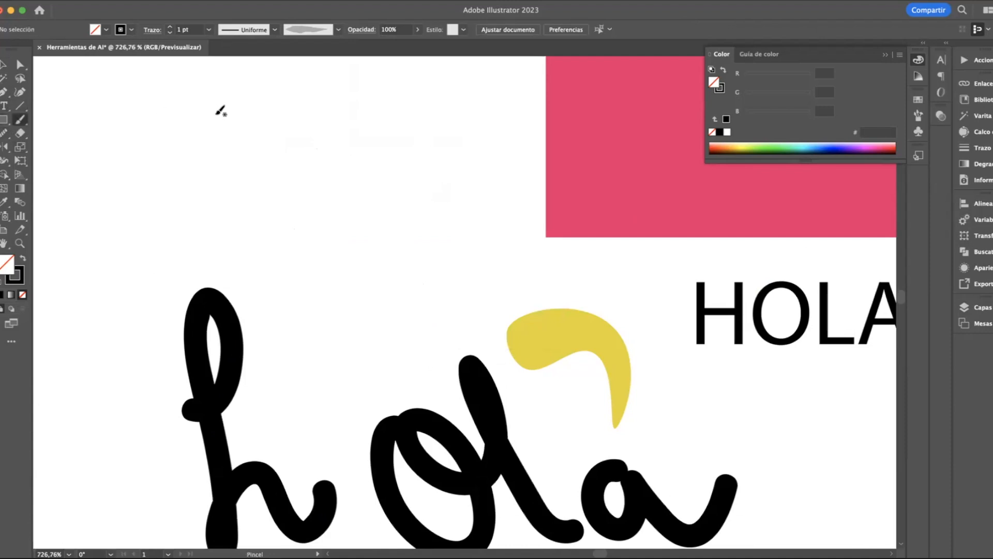
scroll(221, 110, "left", 3)
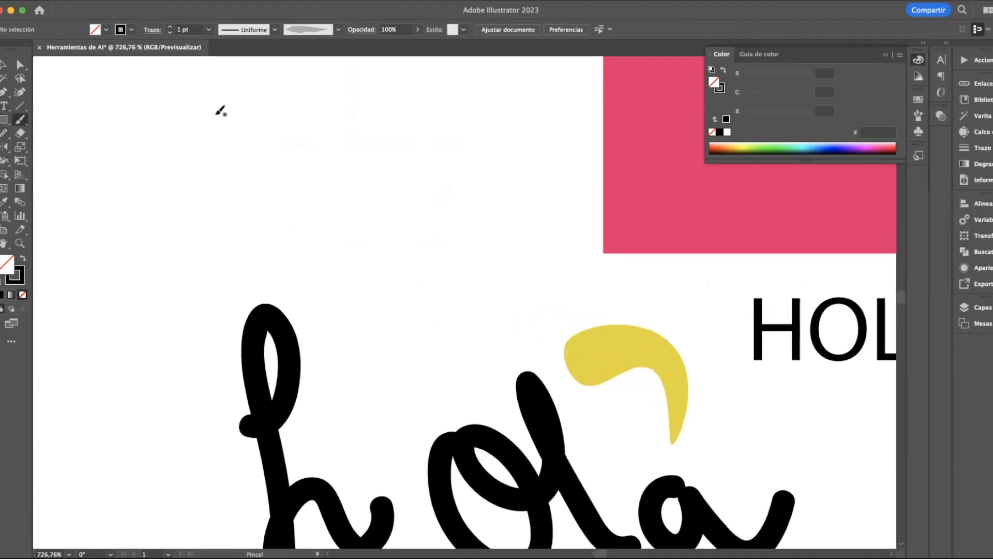
left_click_drag(203, 144, 392, 150)
Convert the grey brush stroke into a filled shape with Contornear trazado
key("v")
left_click(287, 166)
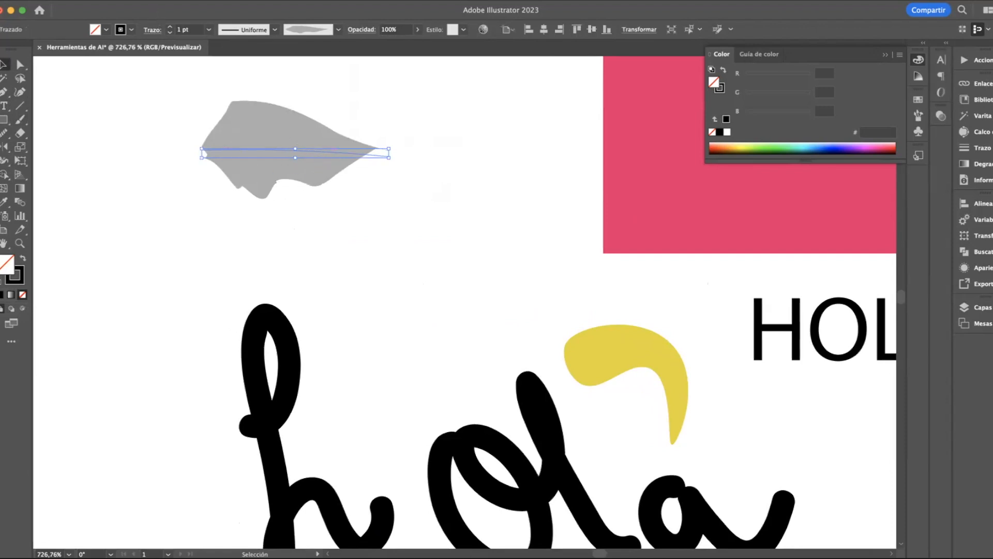
left_click(136, 1)
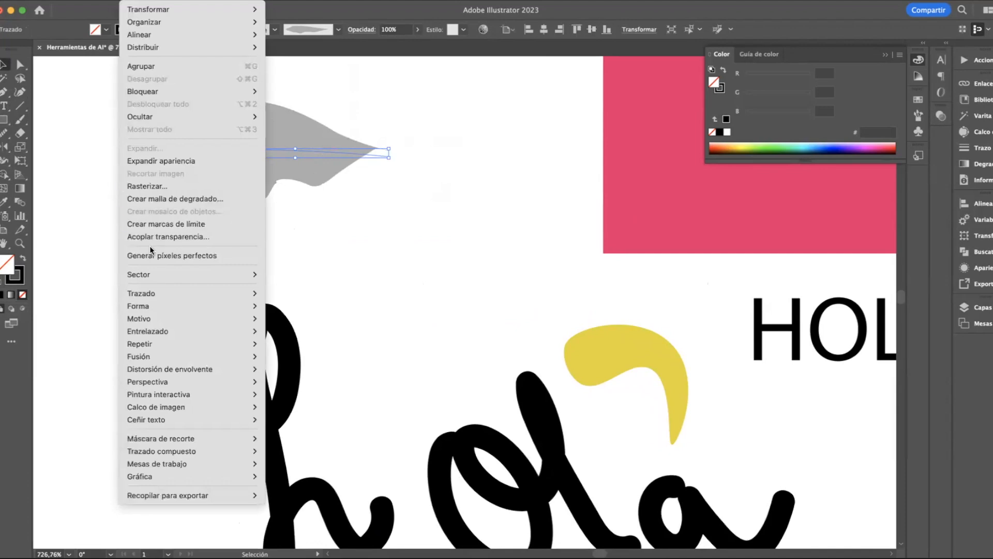
mouse_move(152, 296)
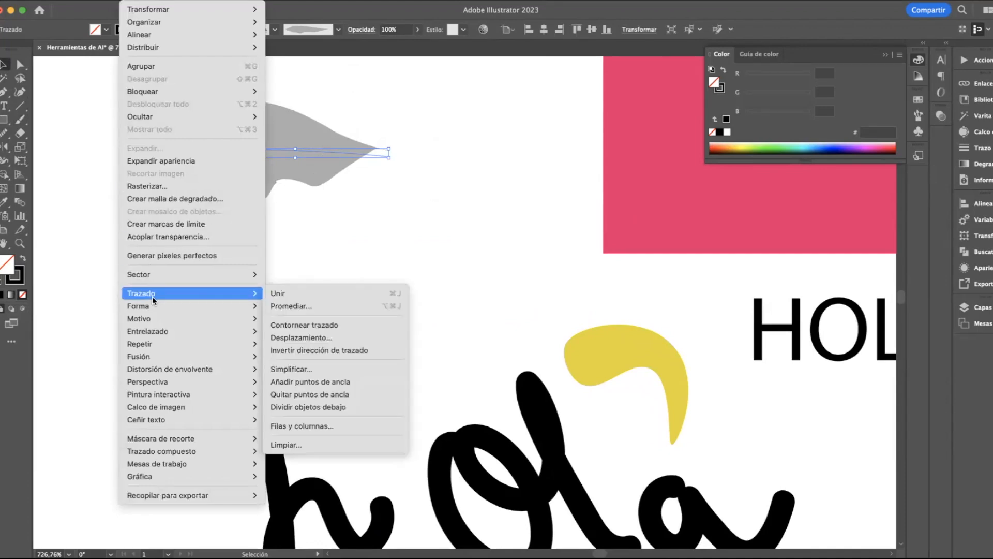
left_click(317, 326)
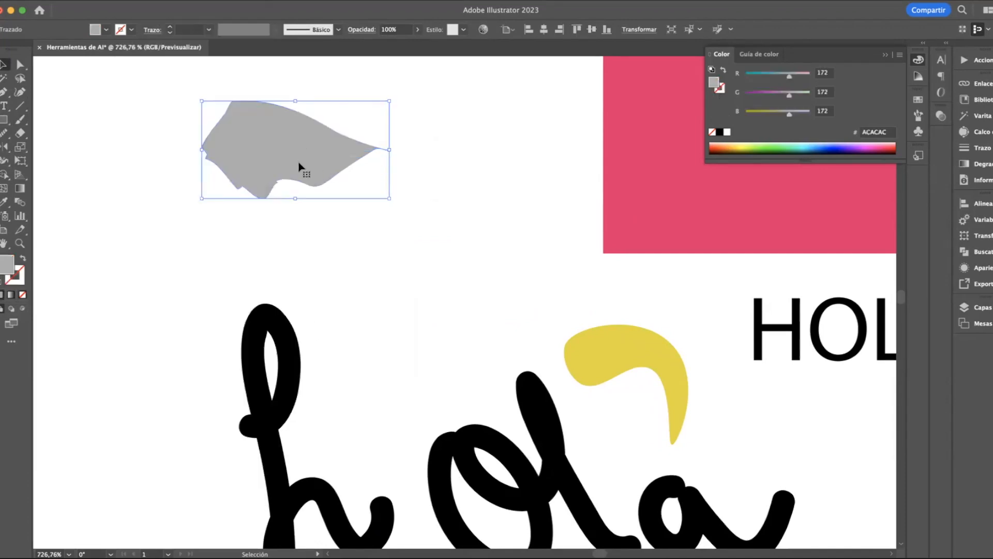
Reposition and enlarge the grey shape, and sample the pink rectangle's colour onto it with the Eyedropper
left_click_drag(280, 149, 233, 165)
left_click_drag(342, 117, 429, 77)
left_click(4, 202)
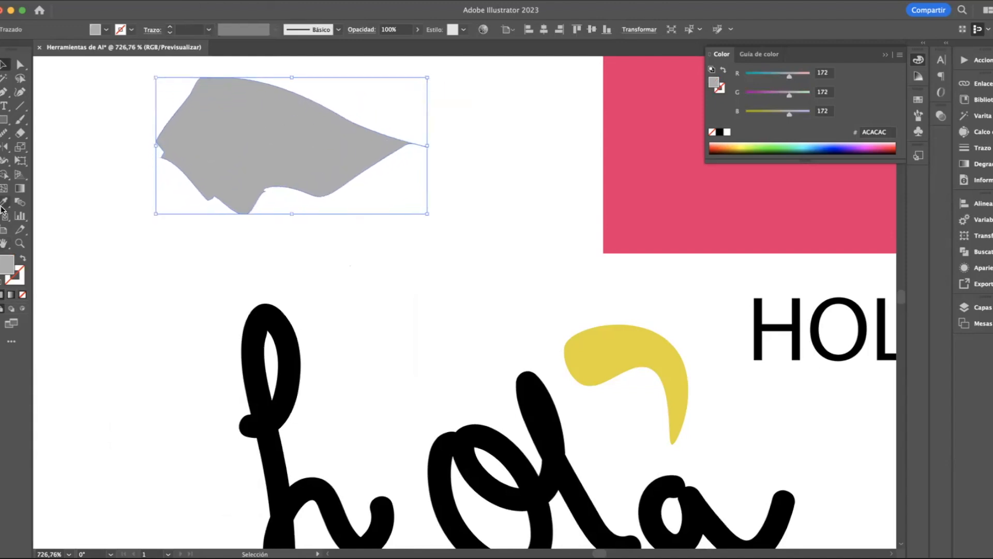
left_click(643, 219)
left_click(3, 64)
left_click(84, 136)
Create a horizontal area text reading "Hola" over the pink shape and enlarge its text frame
left_click(5, 106)
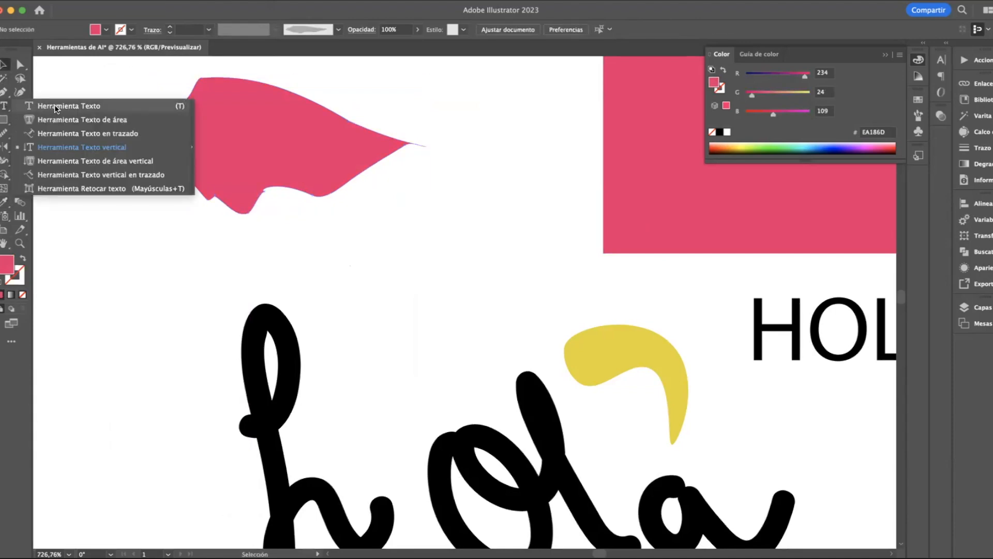
left_click(68, 106)
left_click_drag(198, 132, 393, 161)
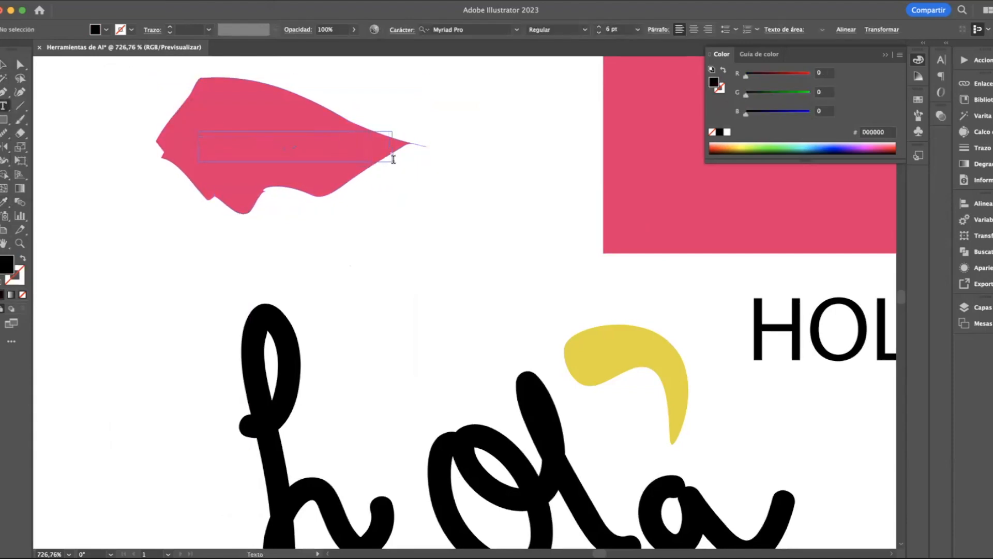
key("Escape")
left_click_drag(391, 162, 488, 230)
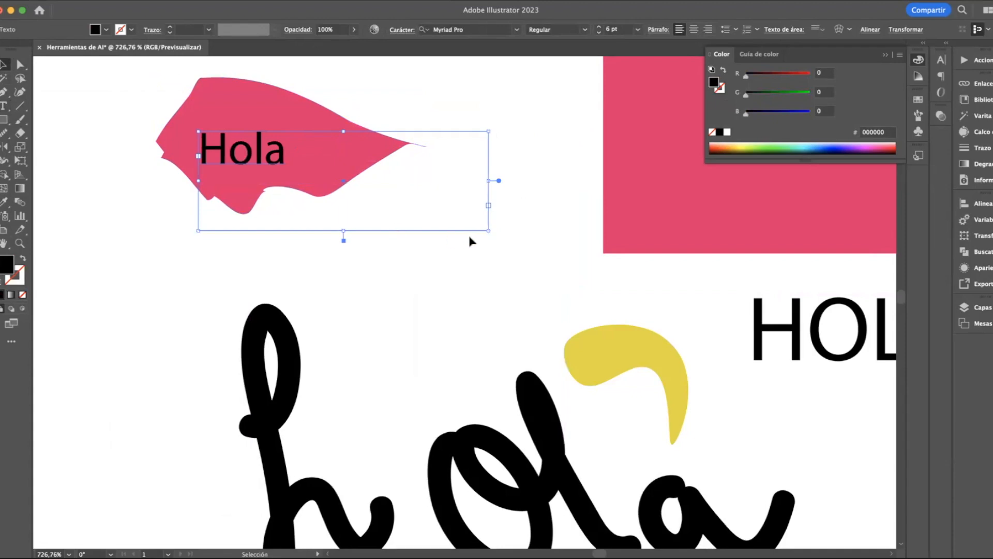
Convert the "Hola" text to outlines and scale it up to fill the pink shape
scroll(260, 141, "up", 5)
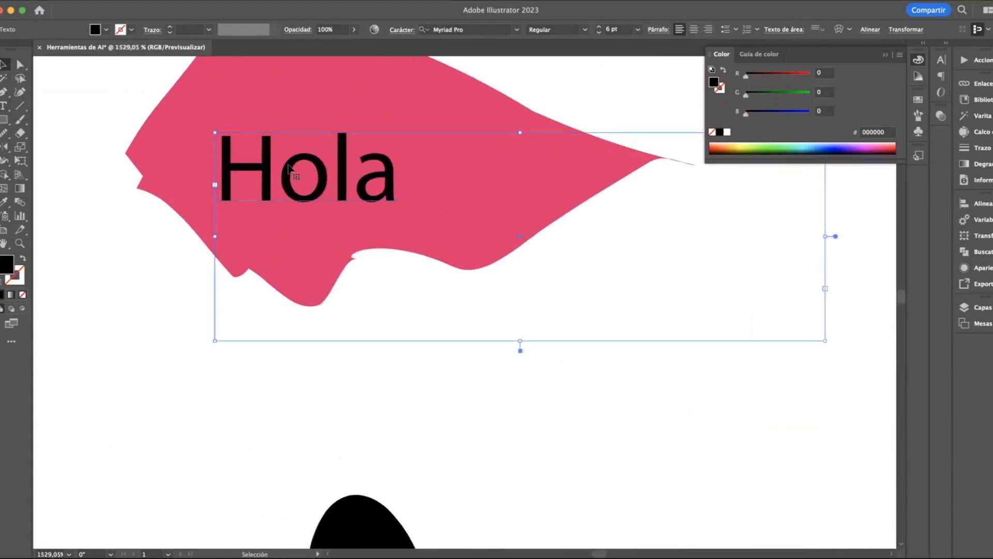
left_click_drag(306, 241, 322, 225)
right_click(320, 226)
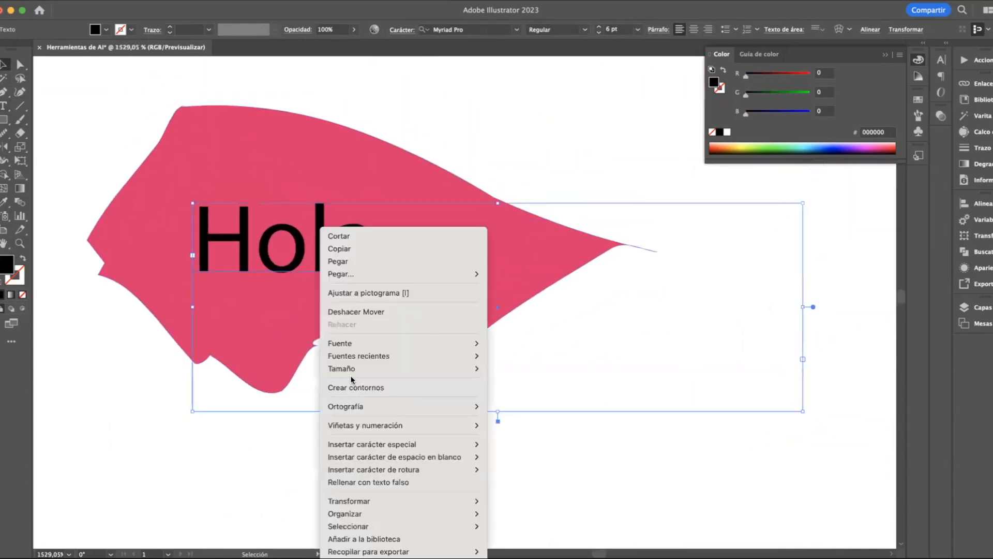
left_click(360, 390)
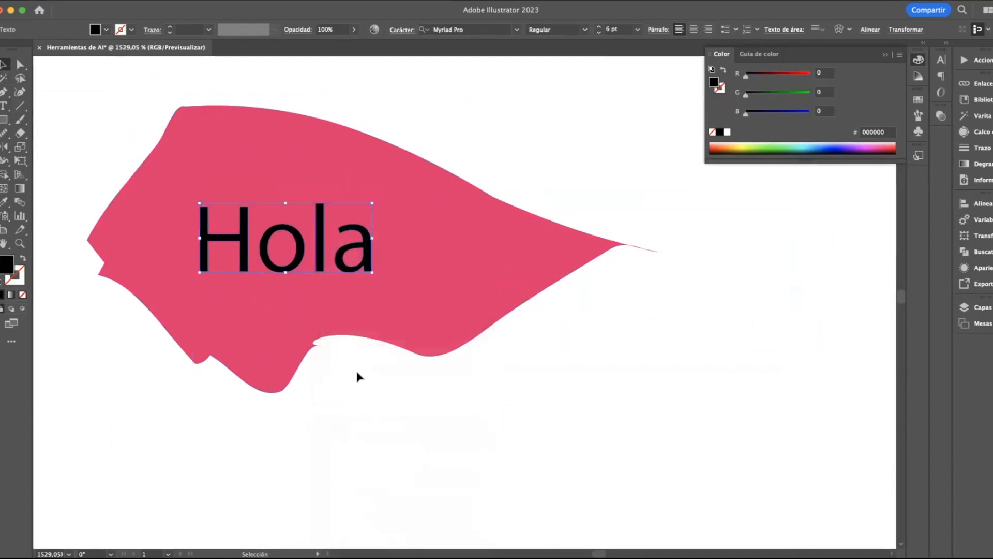
left_click_drag(373, 274, 496, 324)
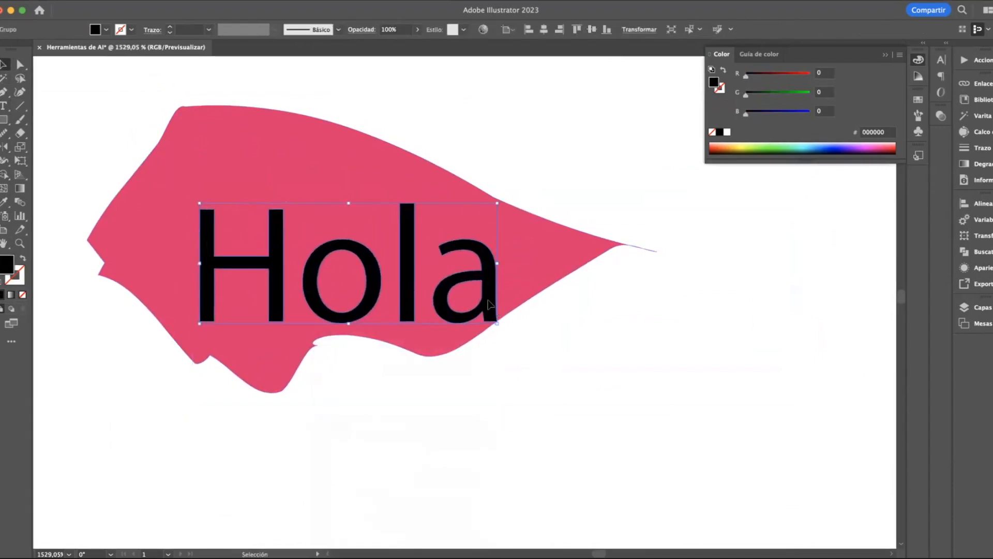
left_click_drag(461, 278, 428, 246)
Recolour the outlined "Hola" white by sampling the white background with the Eyedropper
left_click(282, 136)
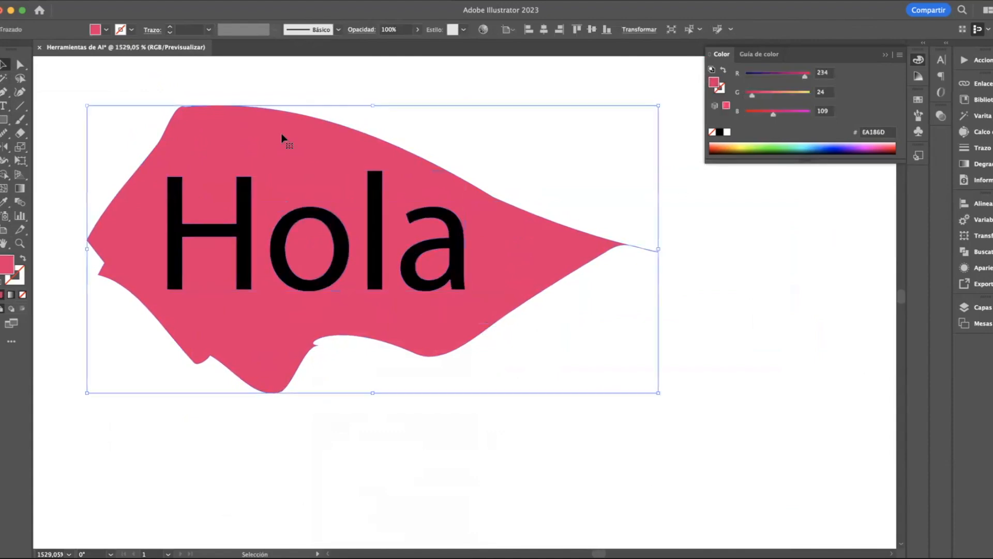
left_click(215, 228)
left_click(4, 202)
left_click(80, 142)
left_click(4, 64)
left_click(95, 102)
Duplicate the white "Hola" with a slight horizontal offset to the right
left_click(246, 227)
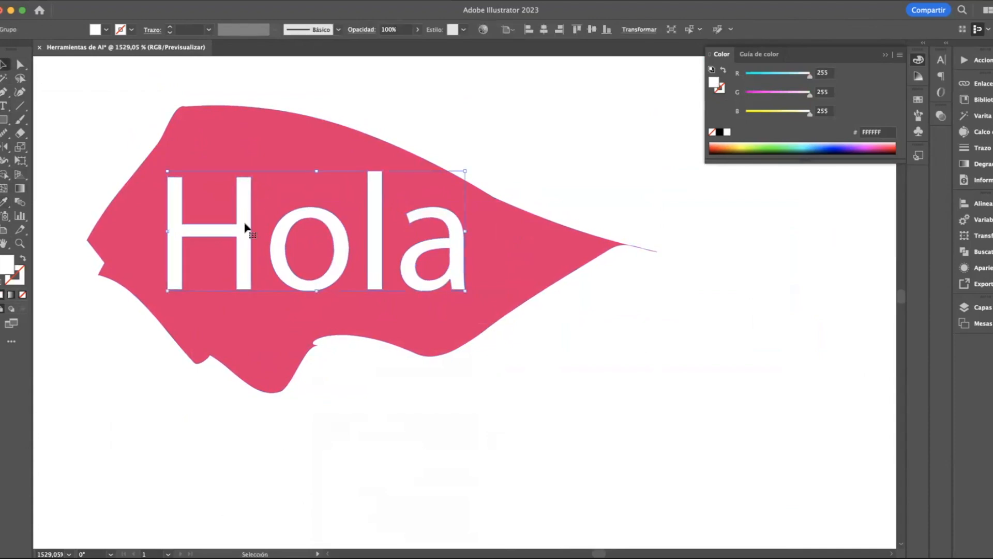
scroll(246, 227, "up", 1)
left_click_drag(254, 228, 261, 230)
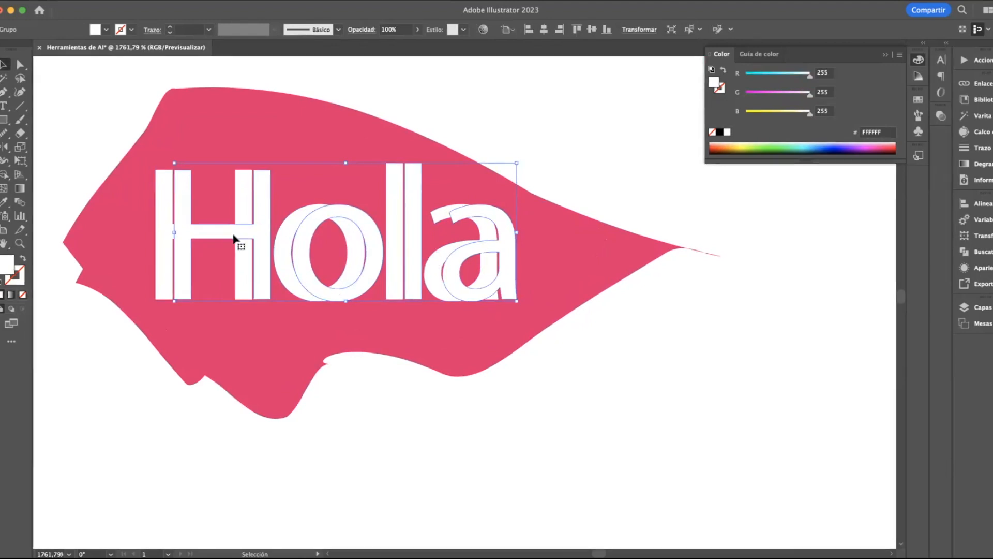
Fill the rear copy of "Hola" with near-black 0F0D0E as a shadow
left_click(165, 206)
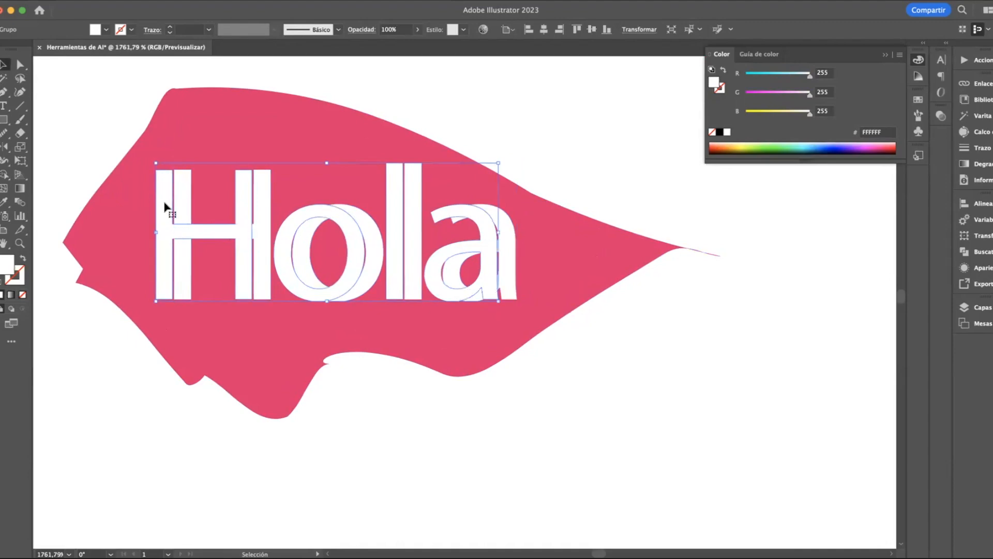
left_click(4, 202)
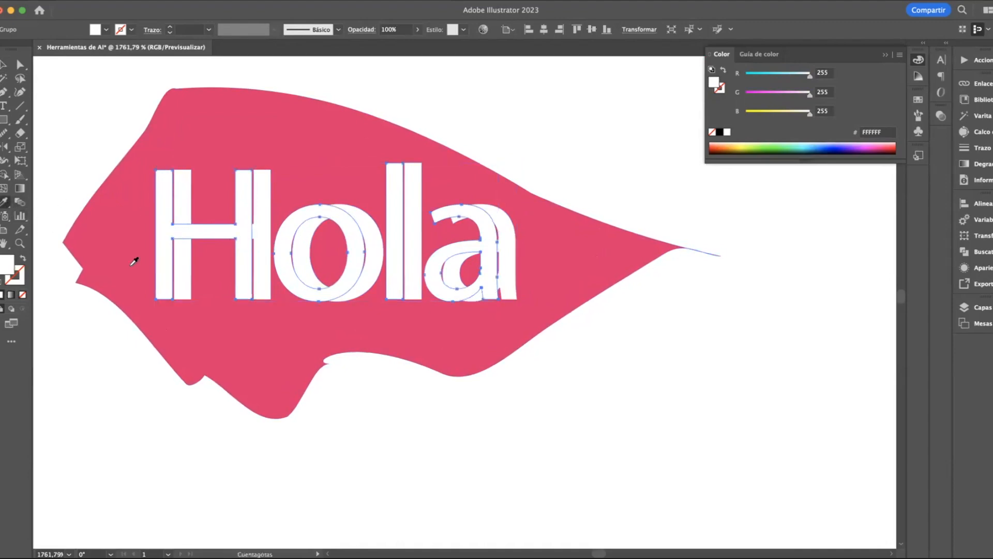
double_click(4, 265)
type("0F0D0E")
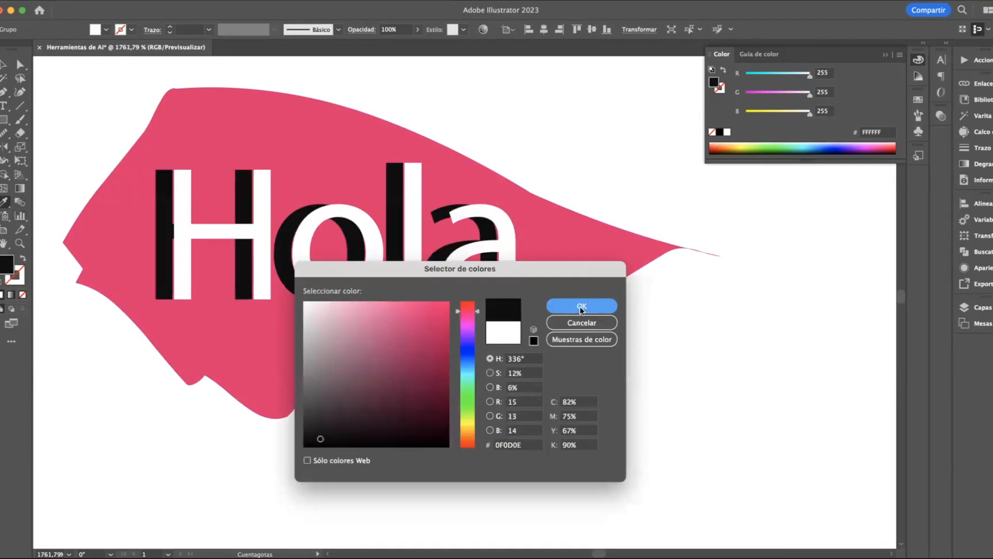
left_click(579, 307)
left_click(4, 67)
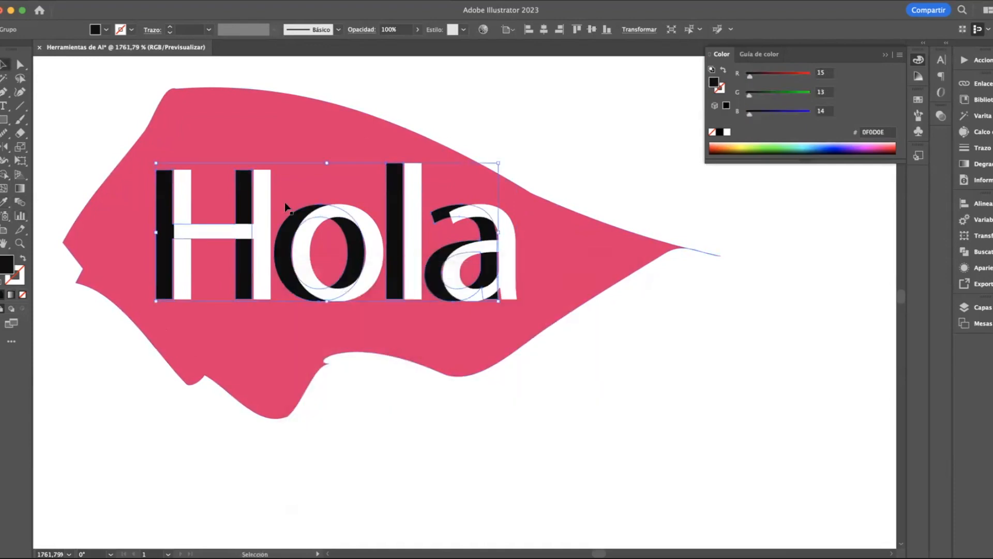
left_click(434, 123)
Try nudging the front white "Hola" left over its dark copy and back to the right
left_click(409, 208)
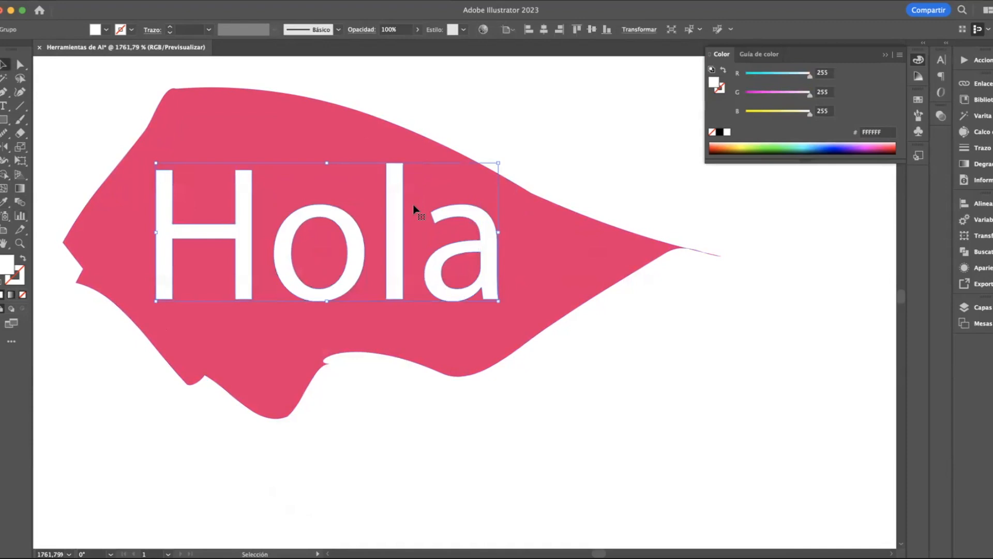
scroll(261, 213, "up", 2)
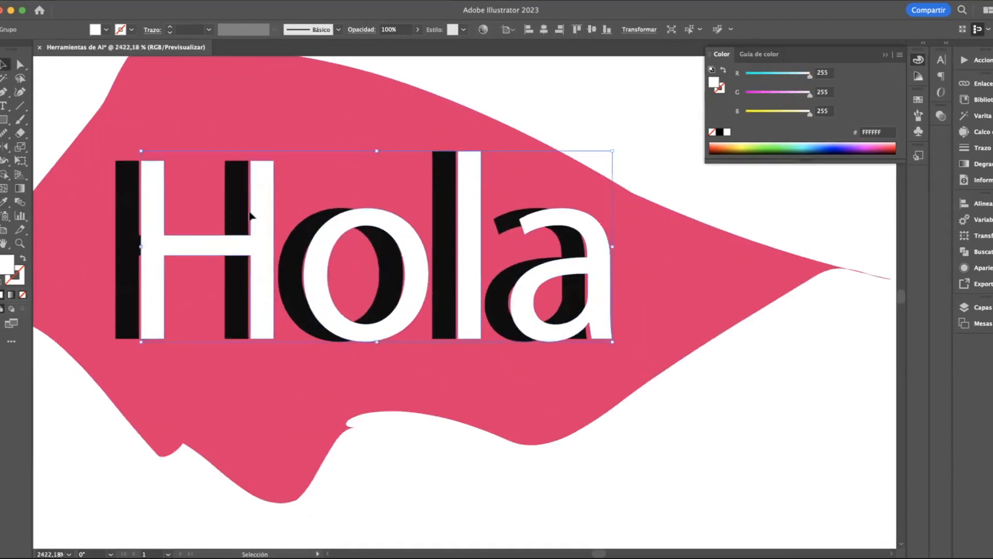
key("Left")
key("Left")
key("Right")
key("Right")
Duplicate the pink brush shape slightly upward and fill the copy with dark maroon 841A4B
scroll(266, 216, "down", 3)
left_click(284, 158)
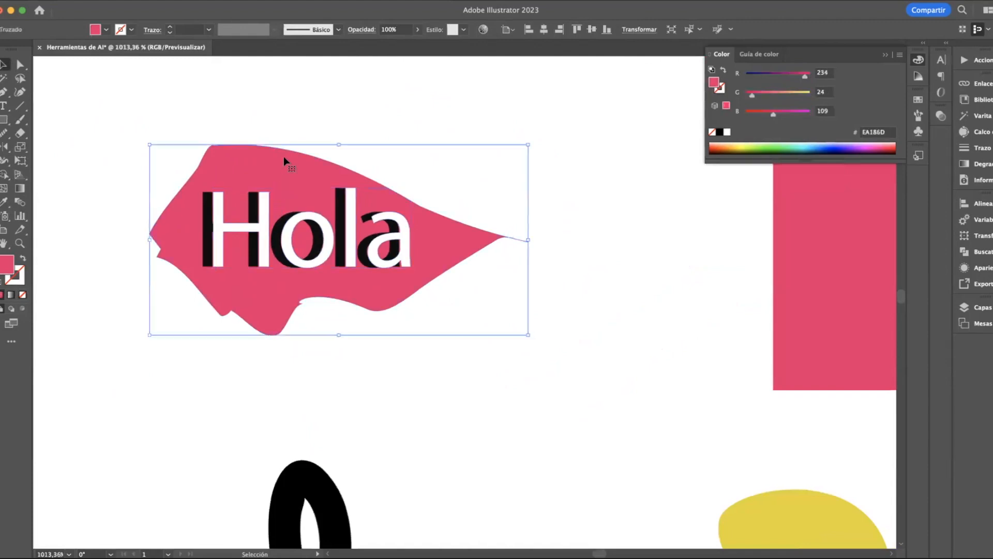
key("alt+Up")
key("alt+Up")
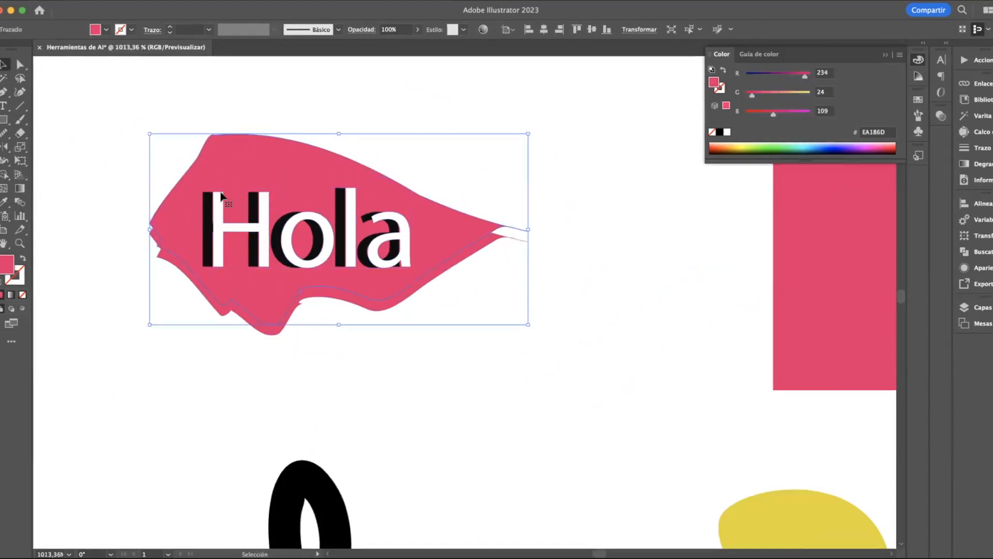
double_click(6, 267)
left_click(415, 411)
left_click(420, 372)
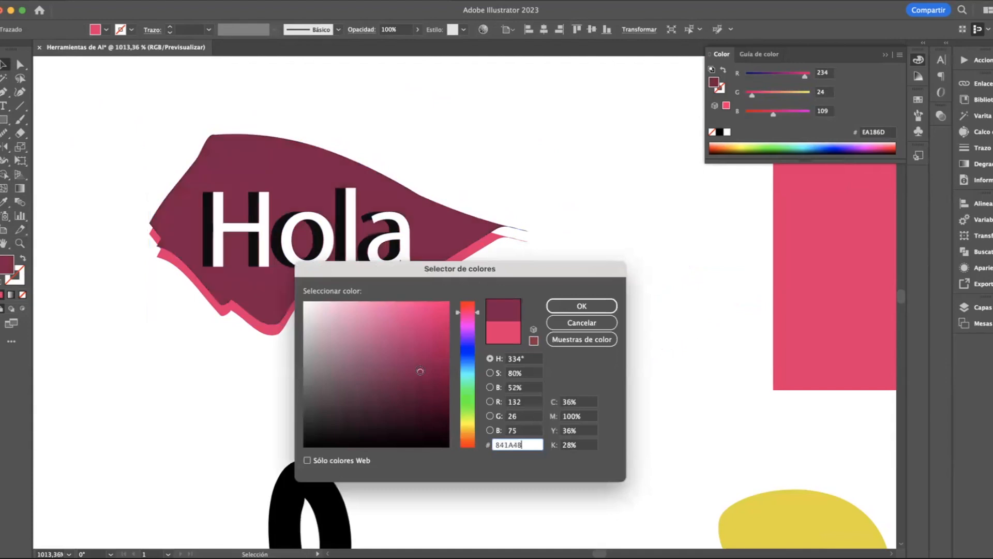
left_click(571, 309)
Send the dark maroon brush shape behind all other objects of the "Hola" graphic
right_click(244, 166)
mouse_move(295, 434)
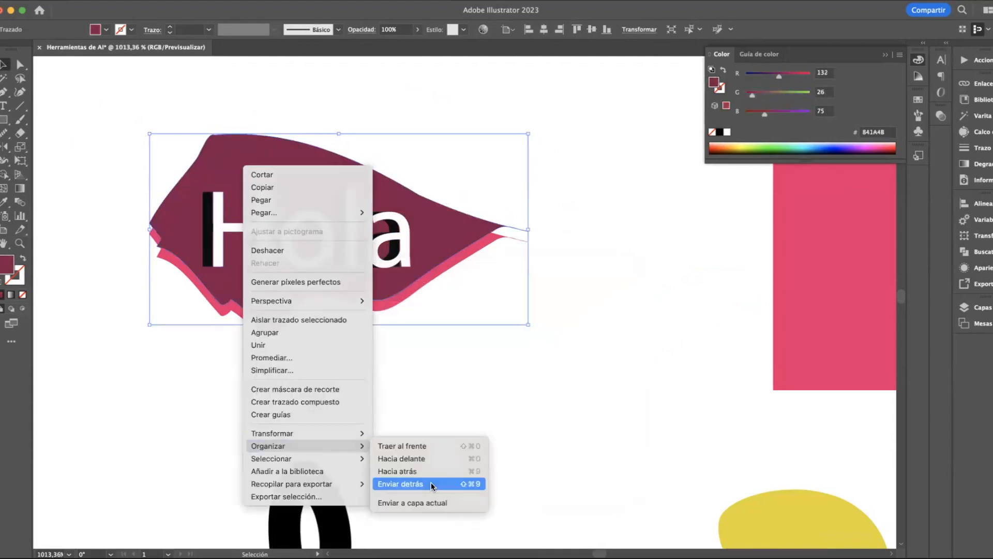
left_click(431, 482)
left_click(465, 446)
scroll(465, 446, "down", 2)
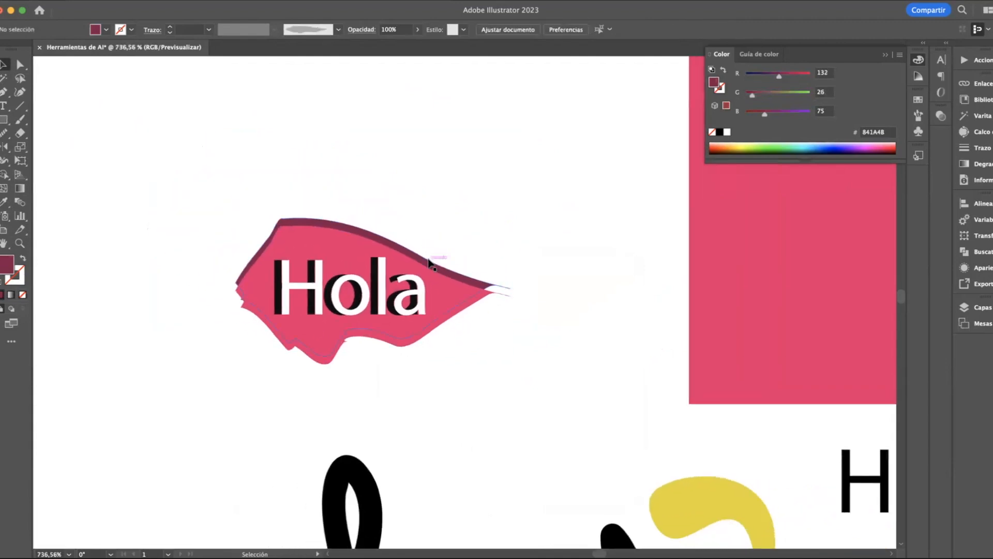
Recolour the rear brush shape near-black 0F0D0E by sampling the dark shadow of the "Hola" lettering
left_click(428, 260)
scroll(425, 265, "up", 2)
left_click(4, 202)
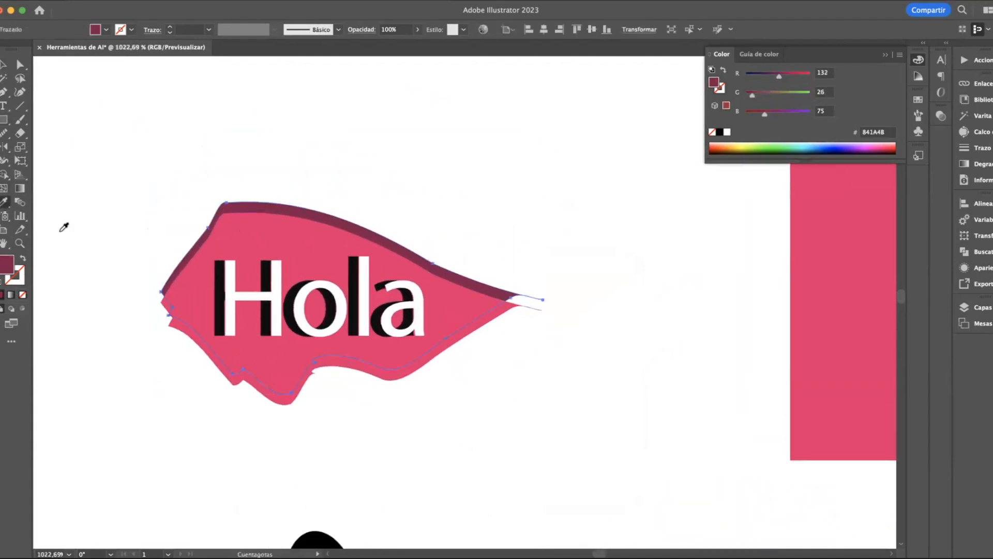
scroll(153, 260, "up", 3)
left_click(294, 284)
left_click(4, 64)
left_click(124, 142)
Examine the layering and shadow offsets of the complete "Hola" graphic at different magnifications
scroll(123, 142, "down", 2)
scroll(123, 142, "down", 2)
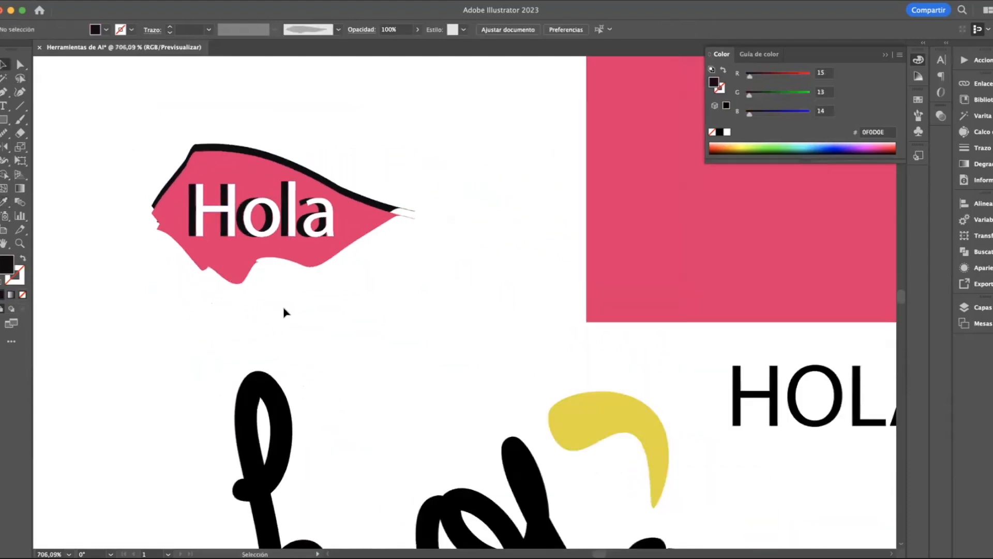
scroll(284, 311, "down", 2)
scroll(226, 186, "up", 2)
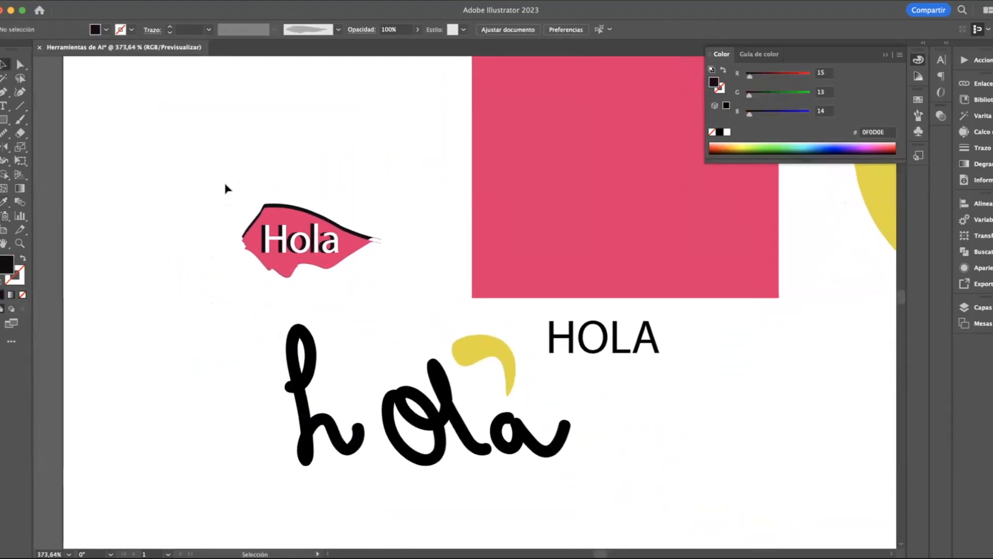
left_click_drag(212, 173, 440, 324)
scroll(318, 256, "up", 5)
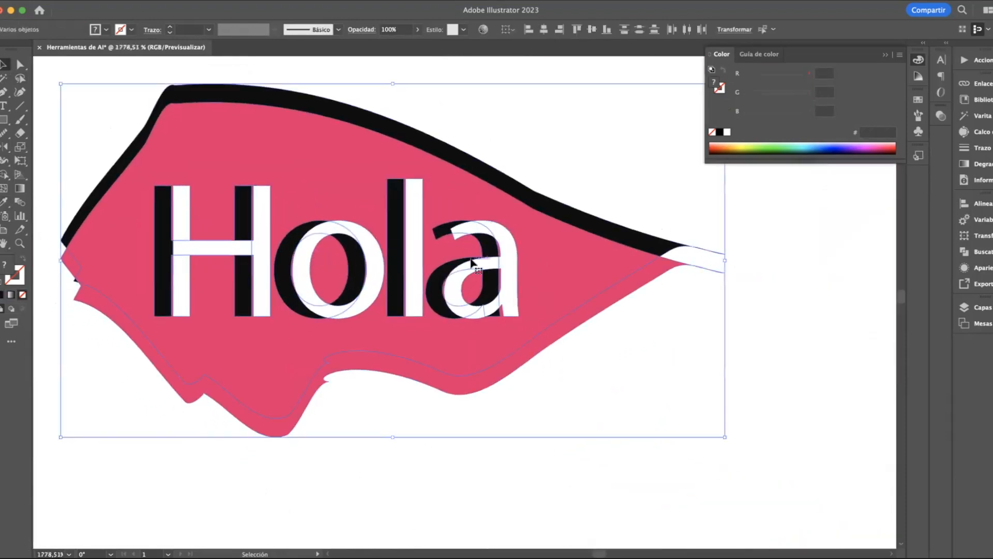
scroll(472, 262, "down", 3)
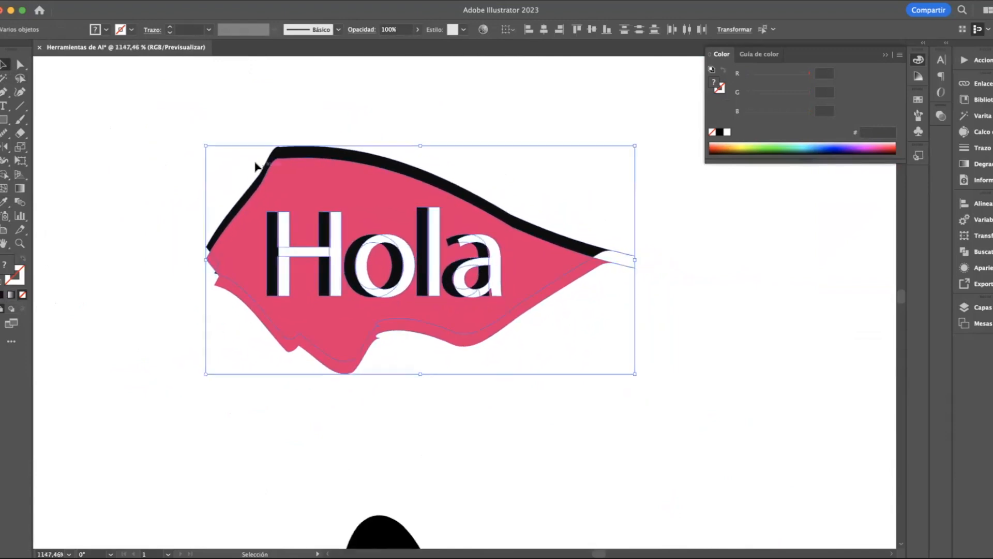
left_click(84, 164)
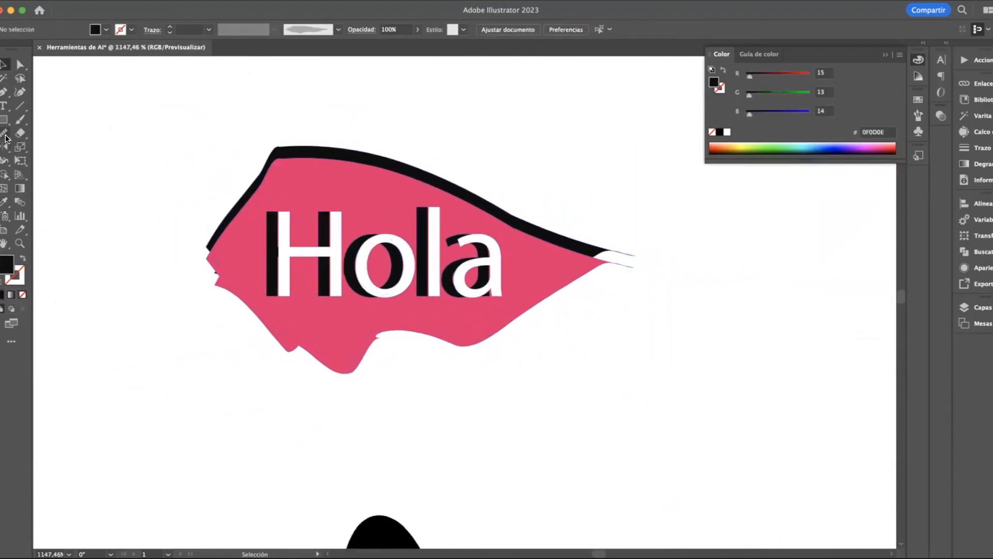
Paint two separate near-black blobs beside the "Hola" graphic with the Blob Brush tool
left_click(20, 119)
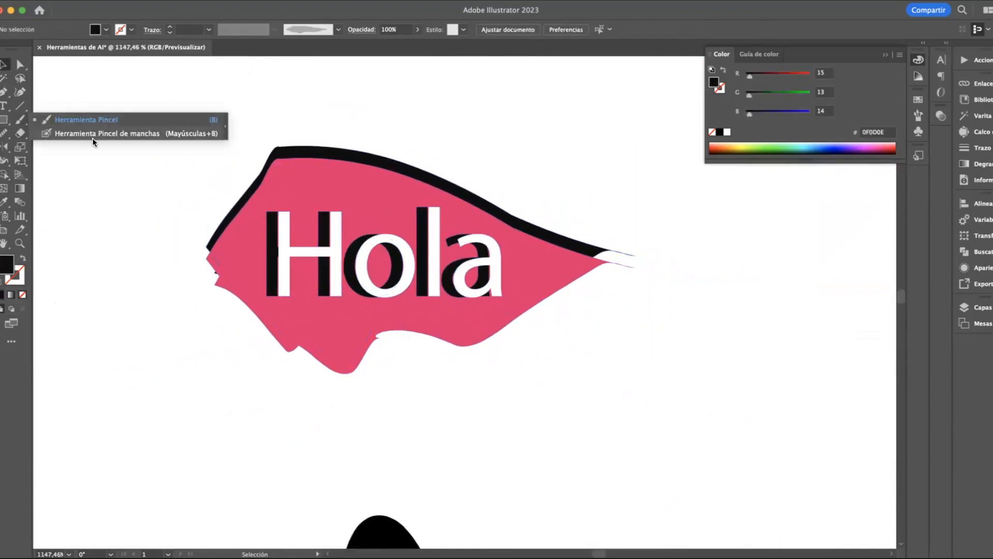
left_click(92, 137)
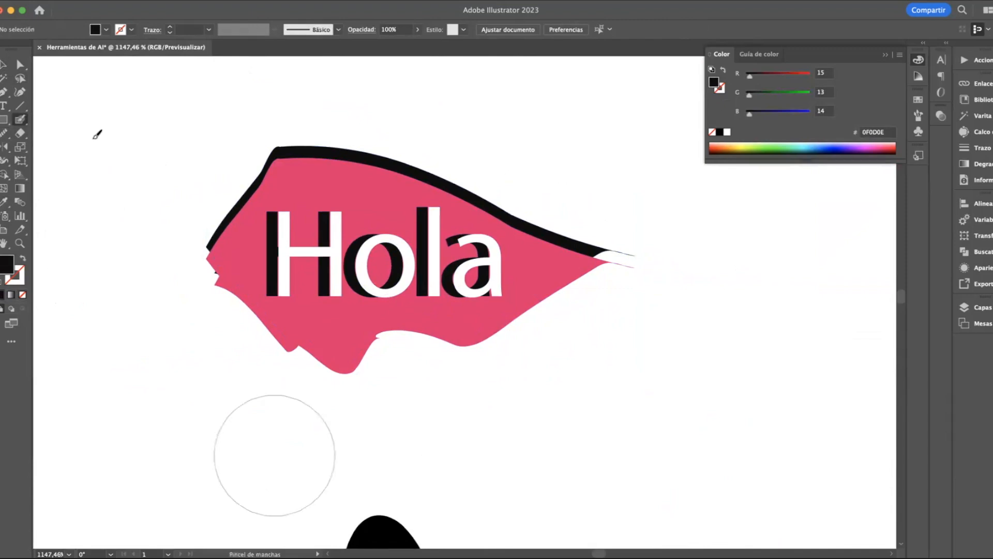
scroll(135, 168, "left", 5)
mouse_move(136, 167)
left_mouse_down()
mouse_move(209, 189)
mouse_move(165, 226)
mouse_move(160, 258)
mouse_move(215, 187)
left_mouse_up()
scroll(212, 192, "down", 3)
scroll(212, 192, "down", 3)
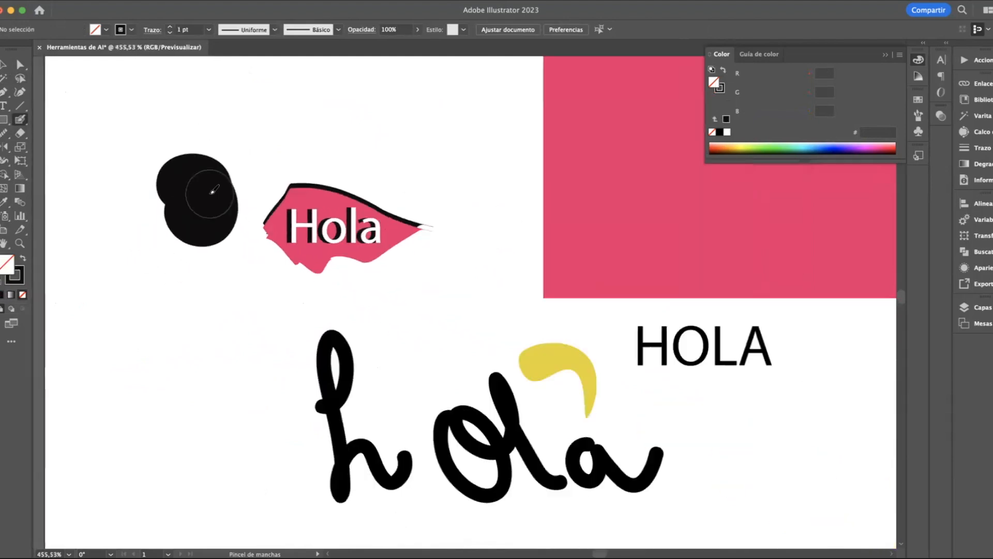
scroll(186, 176, "left", 5)
mouse_move(173, 160)
left_mouse_down()
mouse_move(228, 120)
mouse_move(155, 231)
mouse_move(195, 228)
mouse_move(198, 166)
left_mouse_up()
Apply the wide grey textured brush to the smaller blob's outline and leave it unfilled below the larger blob
left_click(4, 65)
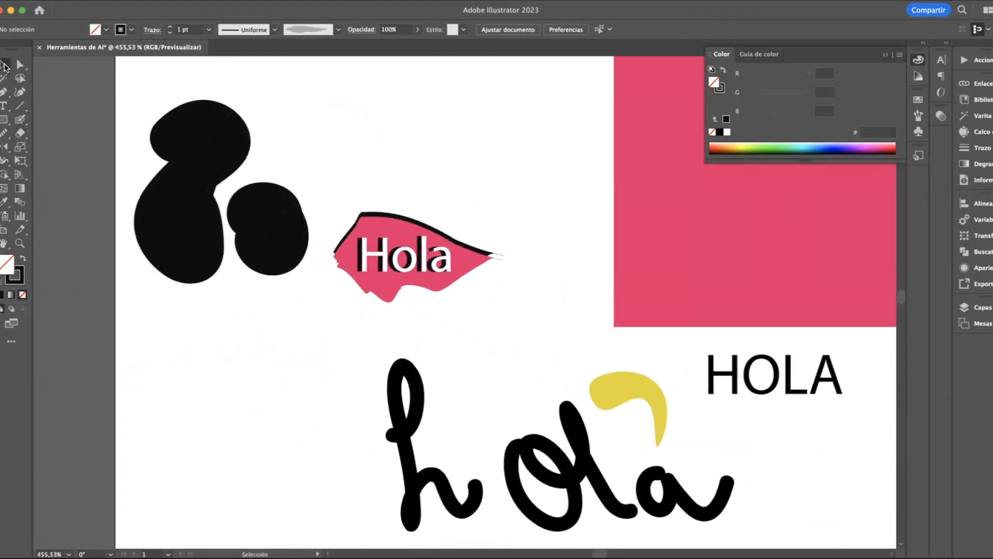
left_click(269, 212)
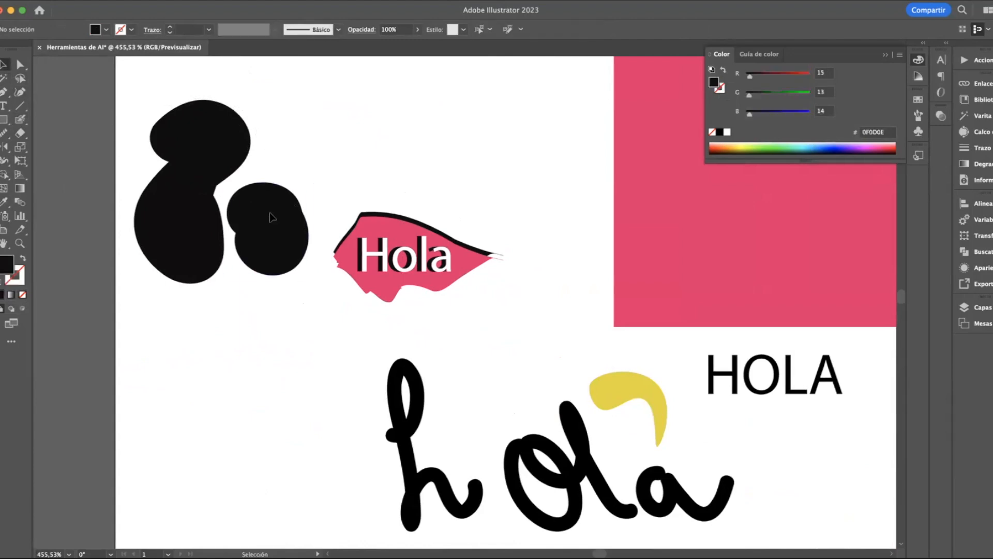
left_click(339, 29)
left_click(290, 110)
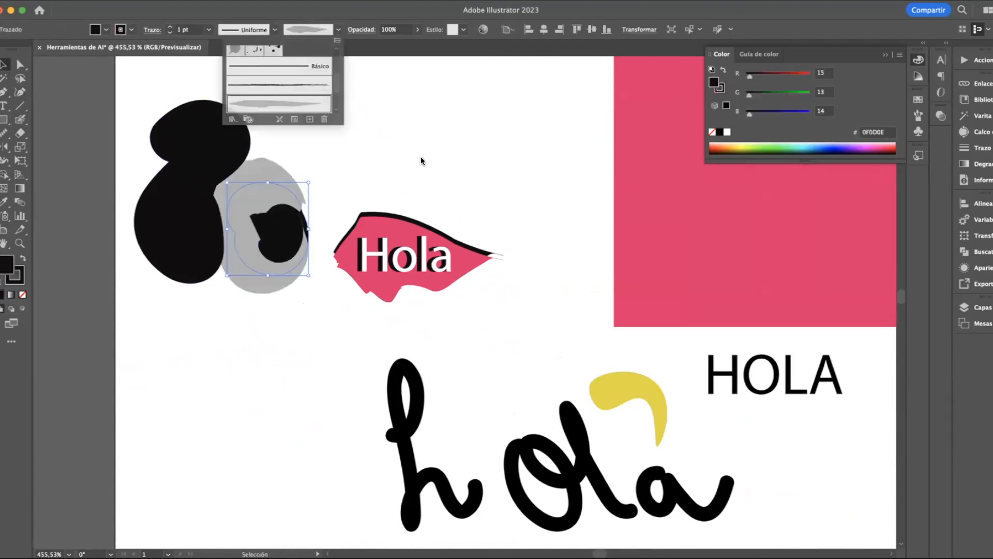
left_click_drag(231, 290, 222, 409)
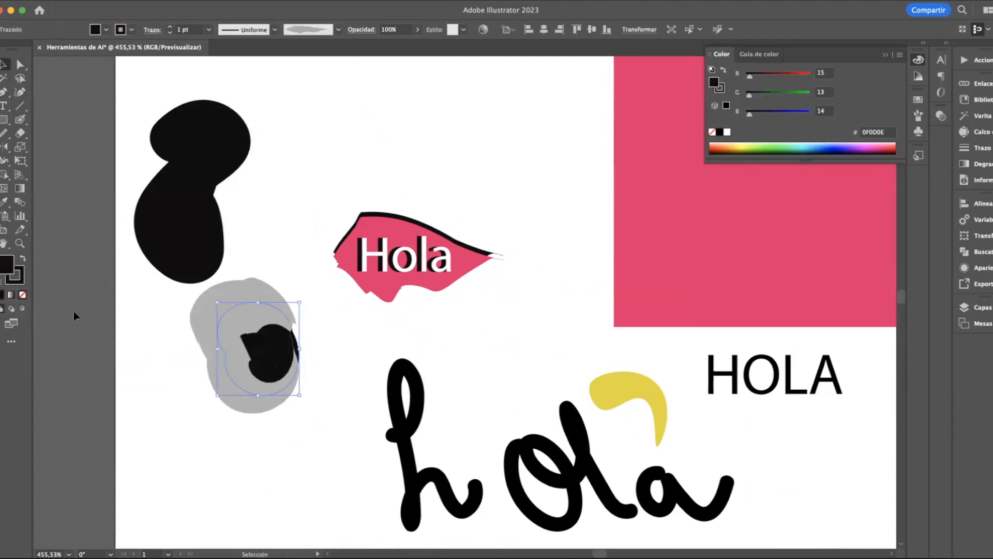
left_click(23, 294)
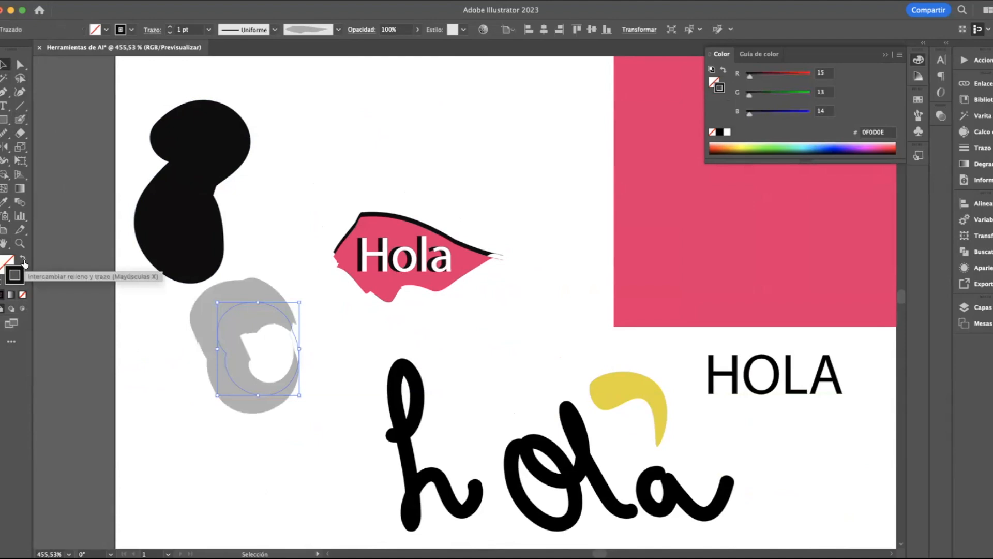
Delete both Blob Brush shapes beside the "Hola" graphic
left_click(191, 192)
left_click(237, 334, "shift")
key("Delete")
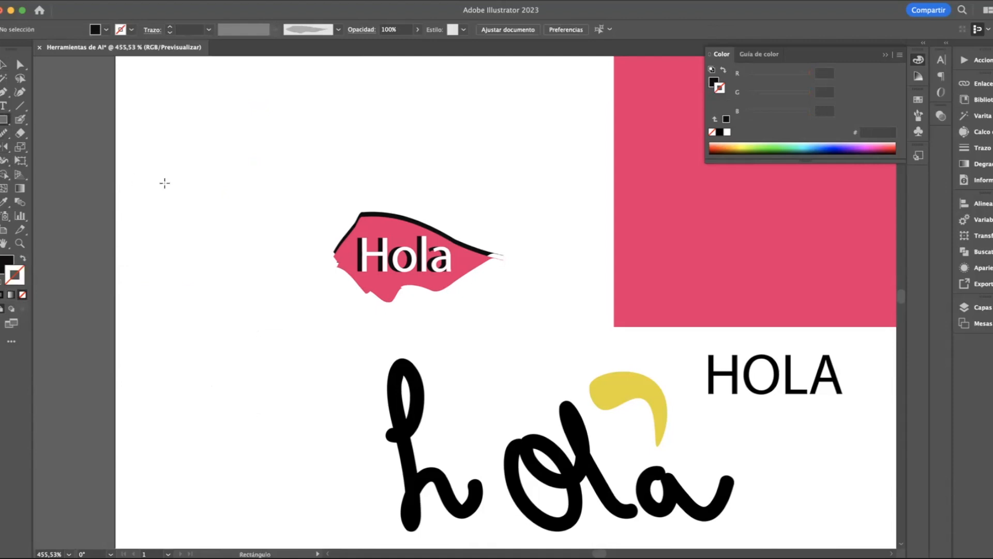
Draw a near-black upright rectangle in the empty area beside the "Hola" graphic
scroll(164, 181, "up", 5)
left_click_drag(141, 107, 346, 348)
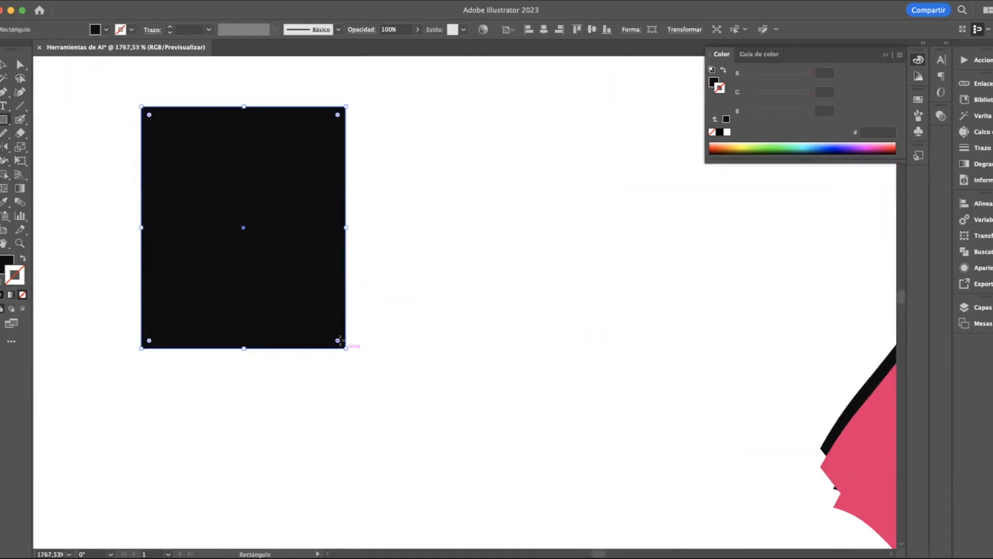
scroll(190, 244, "up", 2)
left_click(3, 64)
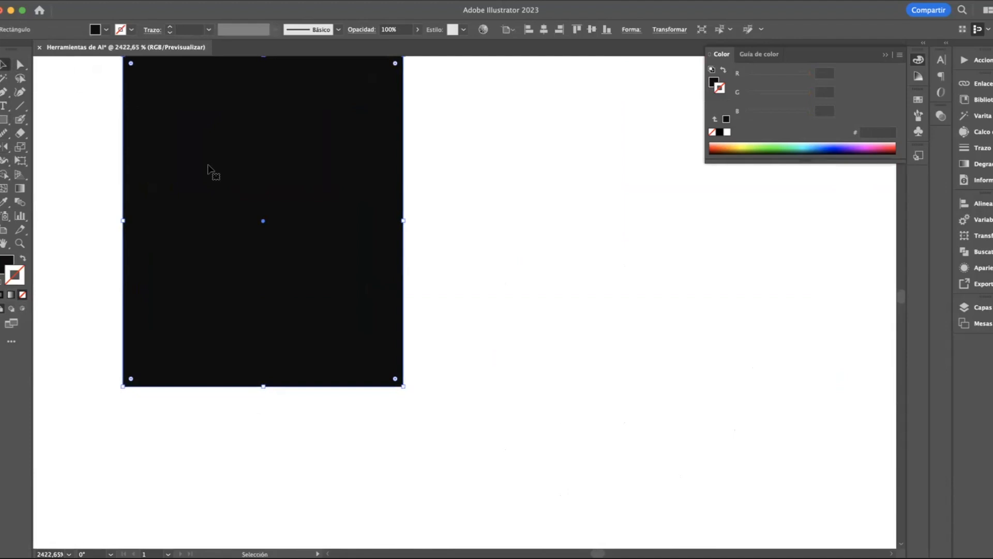
scroll(175, 150, "up", 2)
scroll(166, 144, "up", 3)
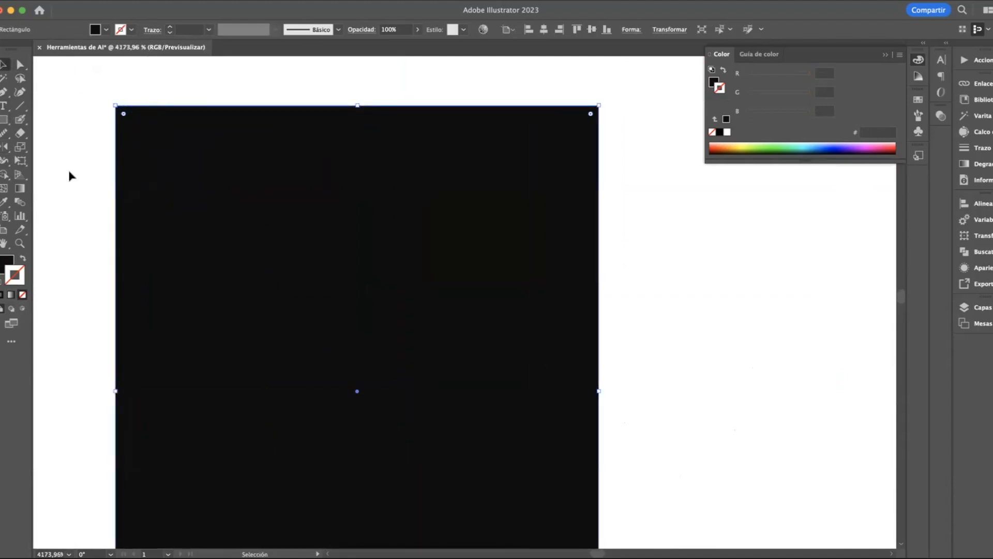
Try smoothing the upper-left corner of the black rectangle with the Smooth tool, and delete the rectangle
mouse_move(5, 137)
left_mouse_down()
mouse_move(48, 162)
mouse_move(125, 104)
mouse_move(107, 121)
mouse_move(87, 182)
mouse_move(146, 97)
mouse_move(160, 104)
mouse_move(119, 185)
mouse_move(160, 89)
left_mouse_up()
left_click_drag(107, 129, 112, 94)
key("v")
scroll(303, 218, "down", 3)
key("Delete")
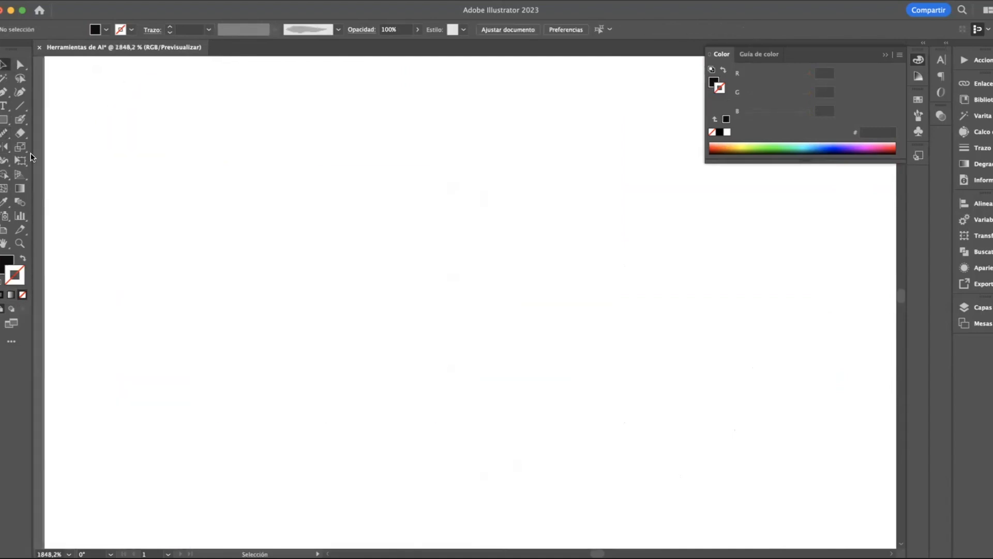
Draw a closed, curved leaf-like shape with a pointed upper end and a rounded lower end using the Pen tool
left_click(6, 105)
left_click(4, 94)
left_click(161, 186)
left_click_drag(239, 283, 319, 303)
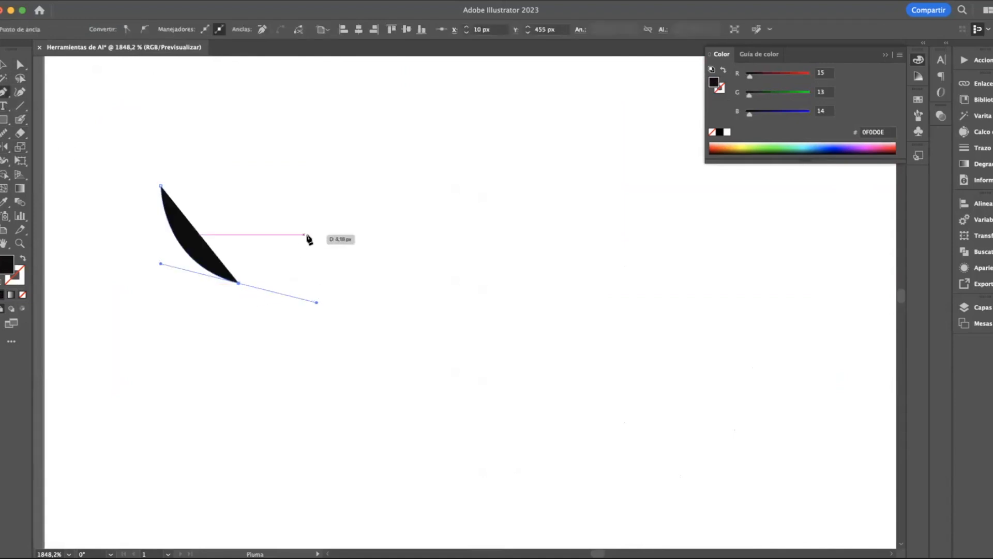
mouse_move(258, 263)
left_mouse_down()
mouse_move(297, 225)
mouse_move(239, 263)
left_mouse_up()
left_click(162, 186)
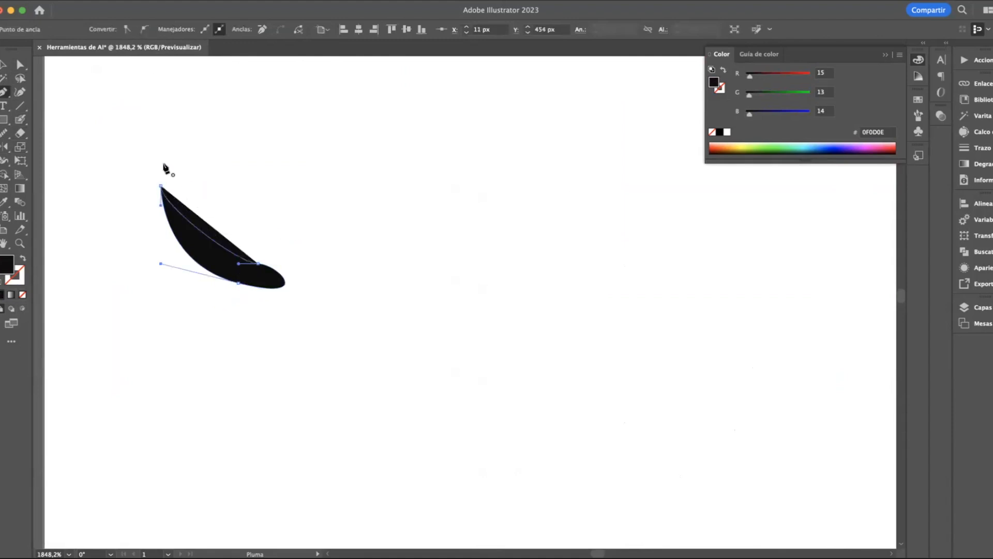
Even out the upper edge and rounded end of the black curved shape with the Smooth tool
key("v")
left_click(4, 133)
scroll(251, 267, "up", 3)
mouse_move(268, 264)
left_mouse_down()
mouse_move(316, 290)
mouse_move(272, 300)
left_mouse_up()
left_click_drag(188, 286, 292, 299)
mouse_move(222, 225)
left_mouse_down()
mouse_move(307, 290)
mouse_move(297, 269)
left_mouse_up()
left_click_drag(220, 242, 295, 274)
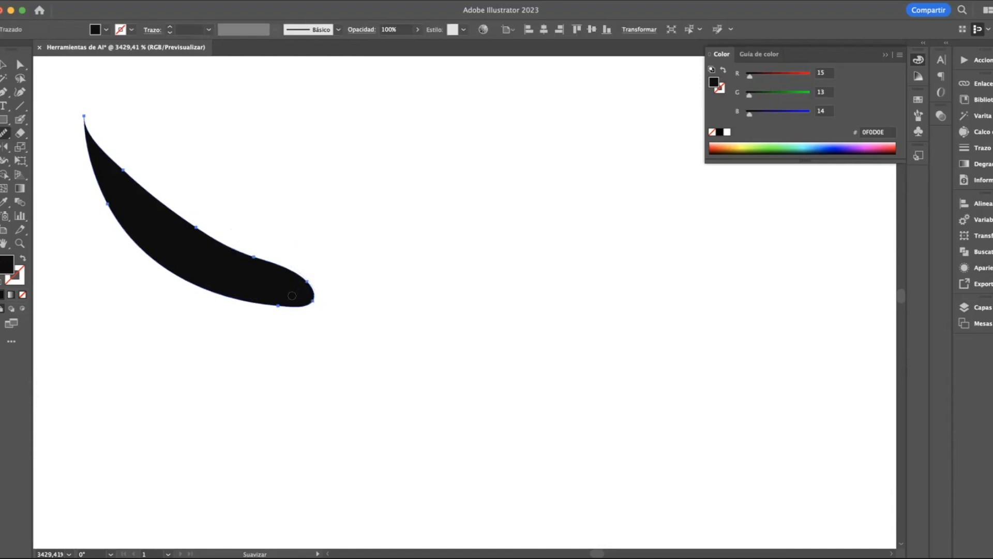
Move the smoothed black shape to the right and slightly down
left_click(3, 64)
left_click(181, 228)
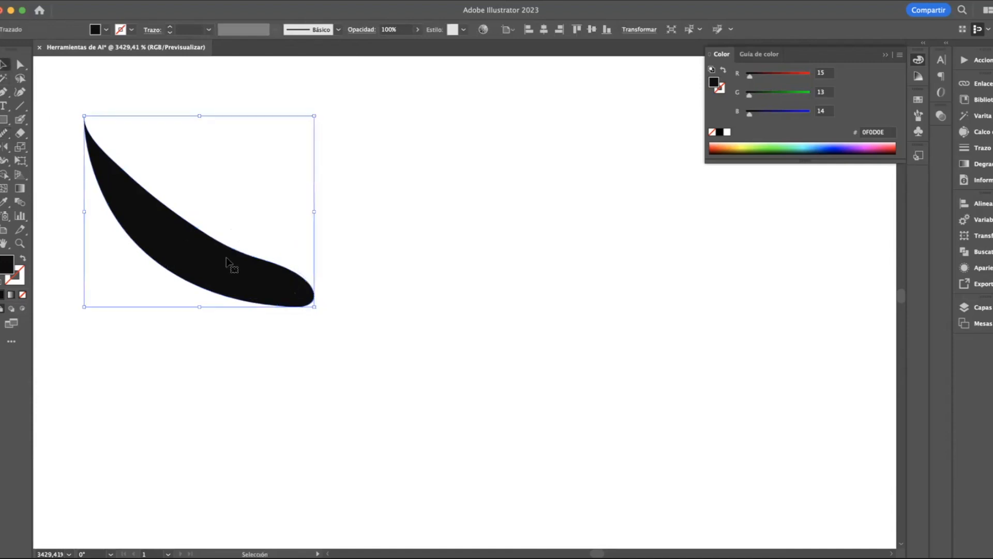
left_click_drag(226, 258, 322, 278)
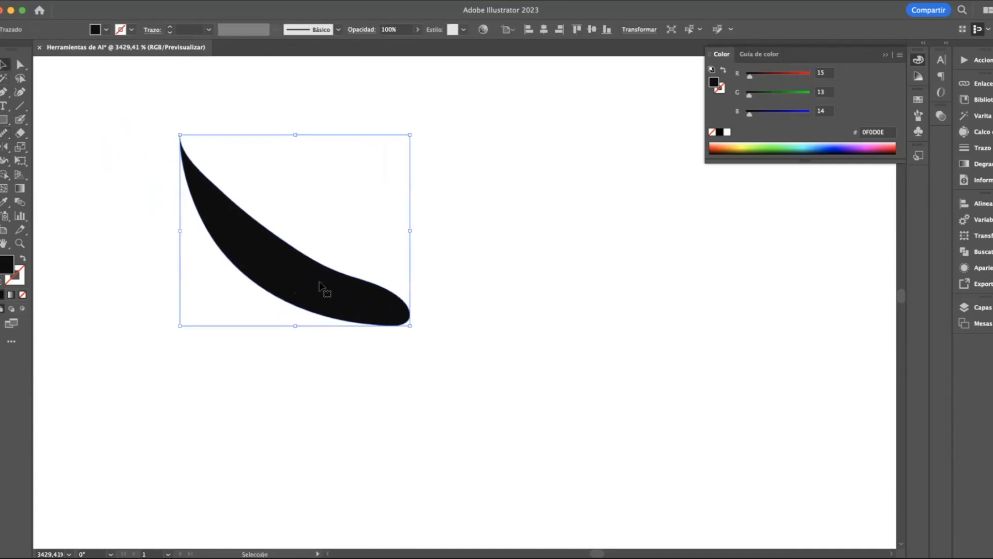
Try a freehand Pencil stroke beside the black shape and undo it
left_click(4, 135)
left_click(68, 148)
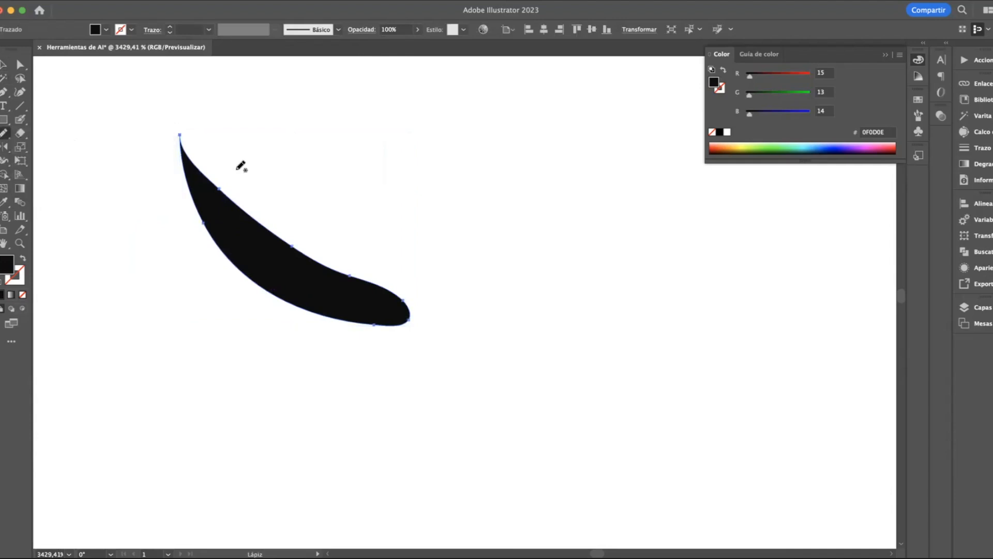
mouse_move(347, 166)
left_mouse_down()
mouse_move(413, 150)
mouse_move(375, 133)
mouse_move(464, 208)
mouse_move(434, 162)
mouse_move(498, 216)
mouse_move(490, 129)
mouse_move(548, 154)
mouse_move(516, 133)
mouse_move(566, 143)
left_mouse_up()
key("super+z")
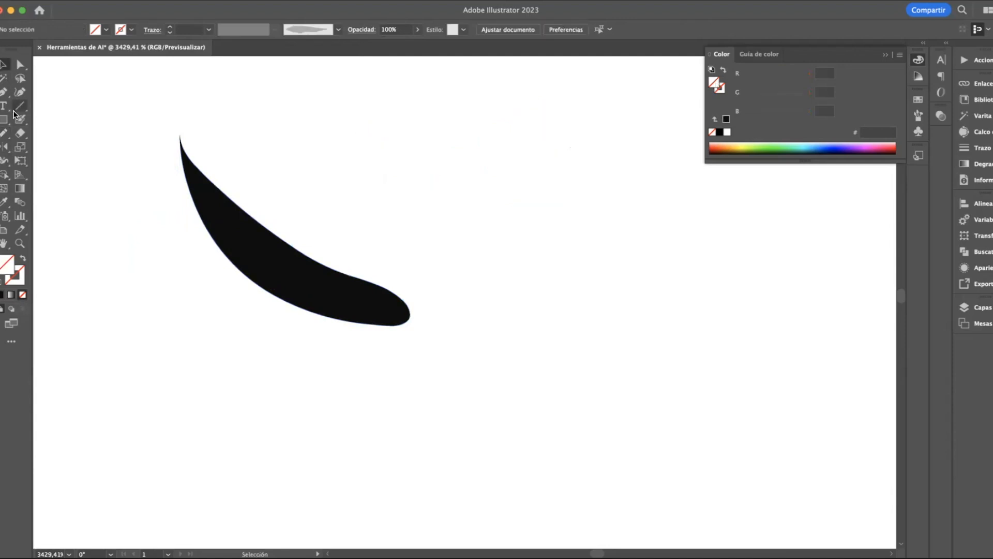
Try sketching a shape with the Shaper tool above the black curved shape
left_click(4, 133)
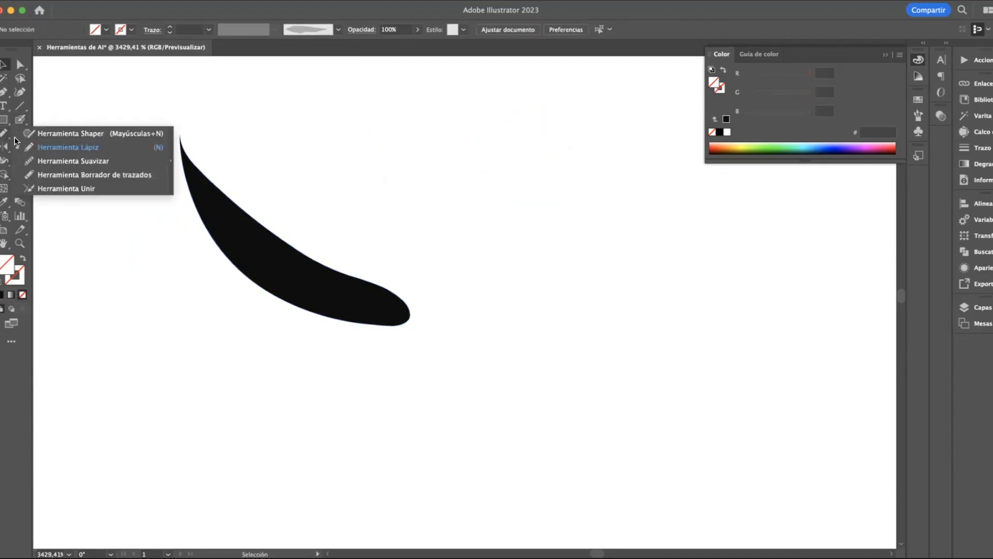
left_click(98, 134)
mouse_move(315, 131)
left_mouse_down()
mouse_move(363, 199)
mouse_move(426, 222)
mouse_move(439, 169)
mouse_move(370, 233)
left_mouse_up()
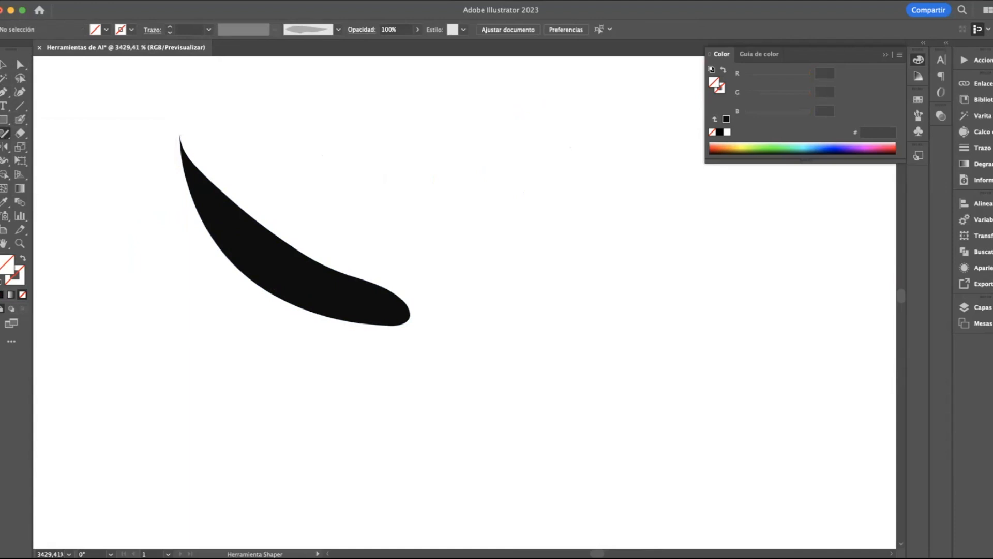
Cut off the pointed upper tip of the black curved shape with the Path Eraser tool
left_click(5, 134)
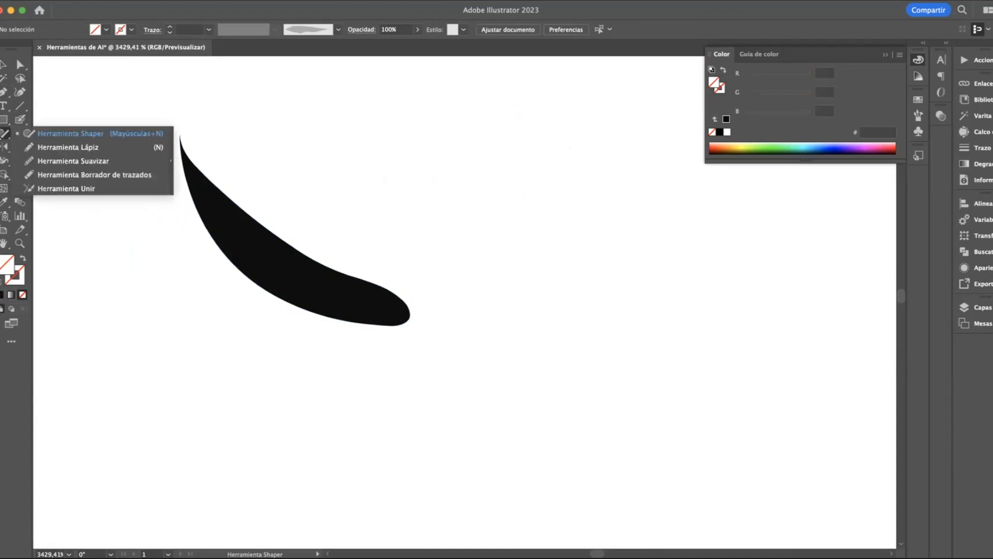
left_click(98, 176)
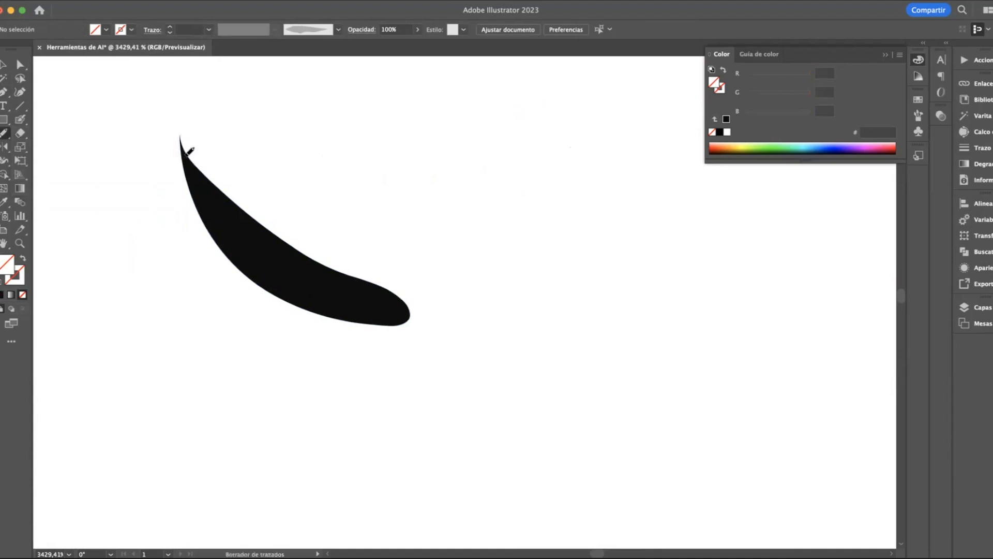
key("v")
left_click(265, 250)
left_click(4, 133)
mouse_move(216, 174)
left_mouse_down()
mouse_move(221, 221)
mouse_move(186, 203)
left_mouse_up()
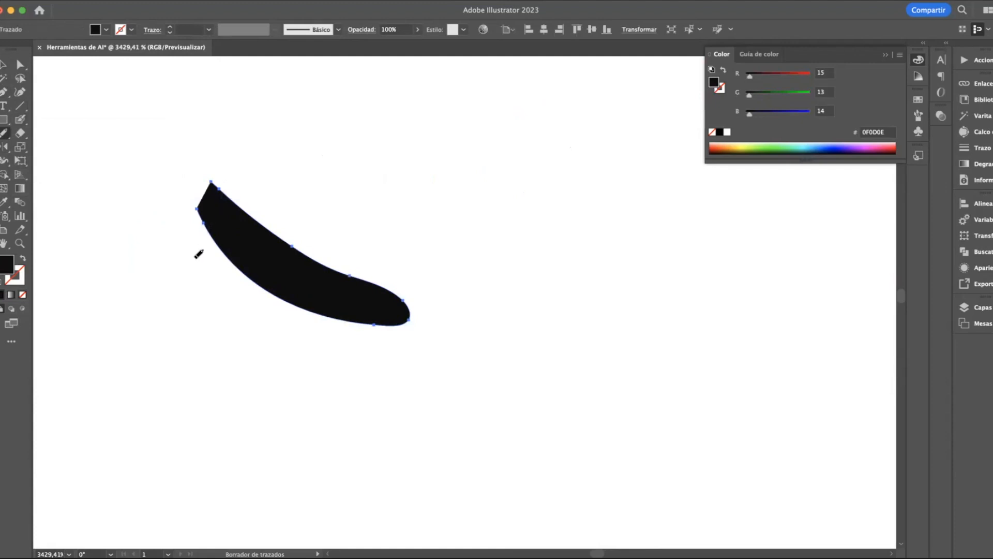
Try the Eraser tool across the upper end of the black curved shape and undo the erasure
key("v")
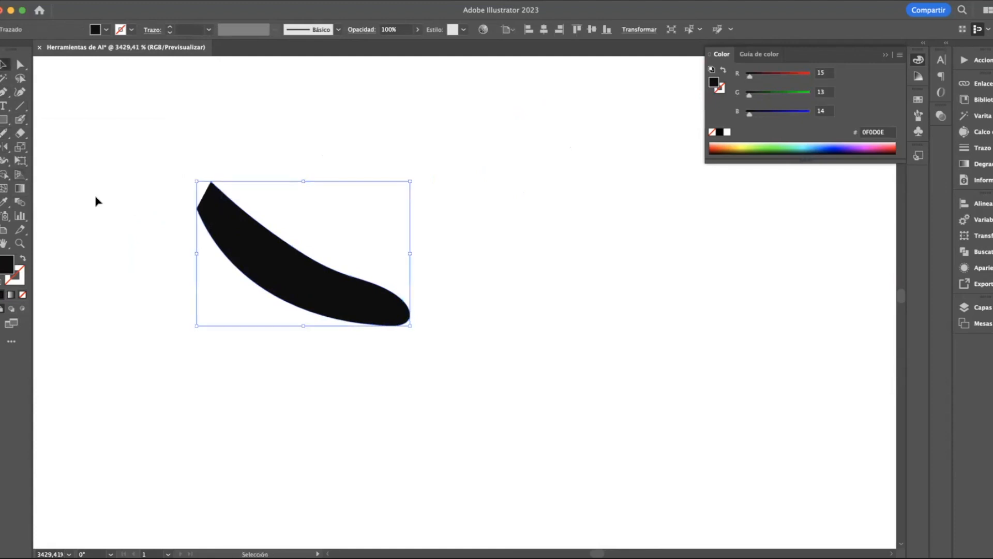
left_click(23, 134)
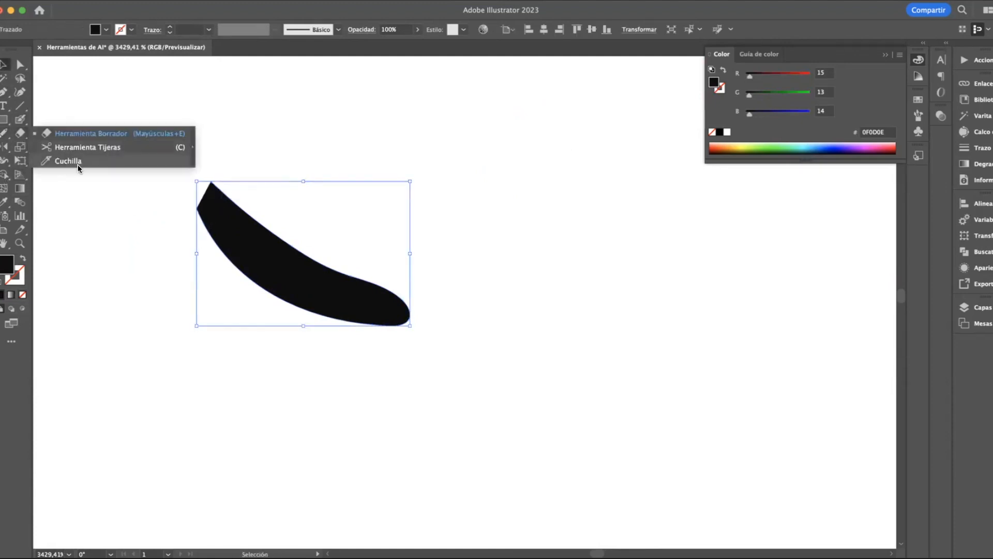
left_click(72, 133)
left_click_drag(207, 207, 253, 183)
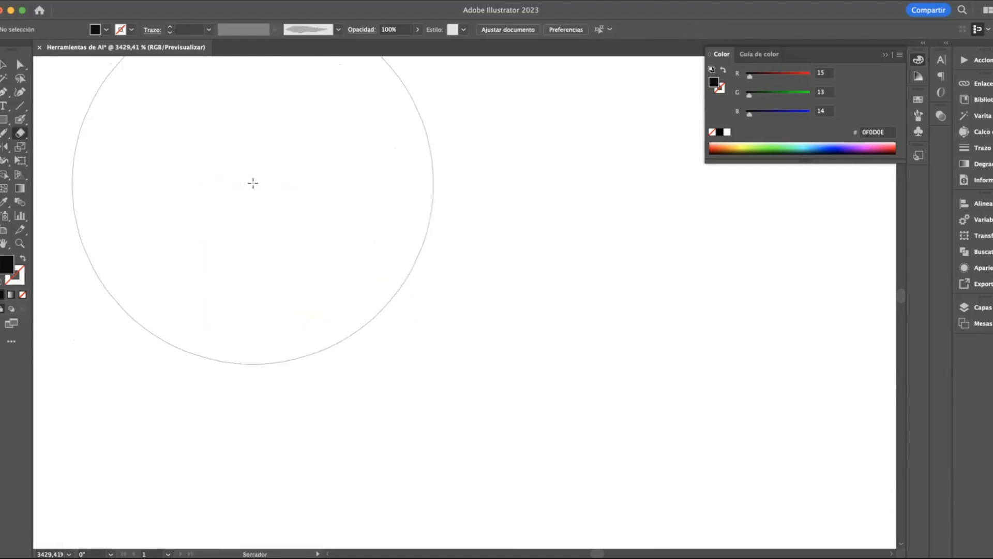
key("super+z")
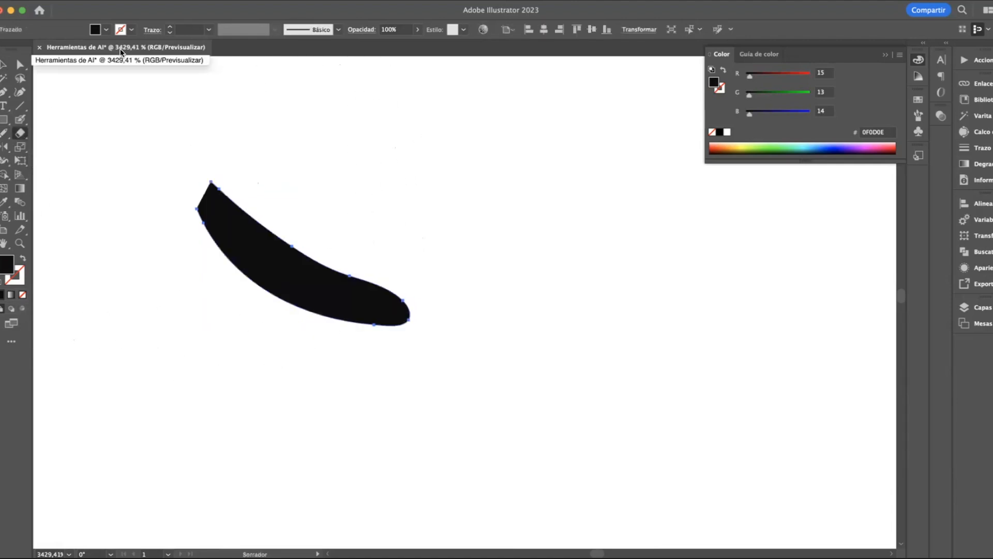
Slice across the upper end of the black curved shape with the Knife tool and delete the pieces
left_click(20, 133)
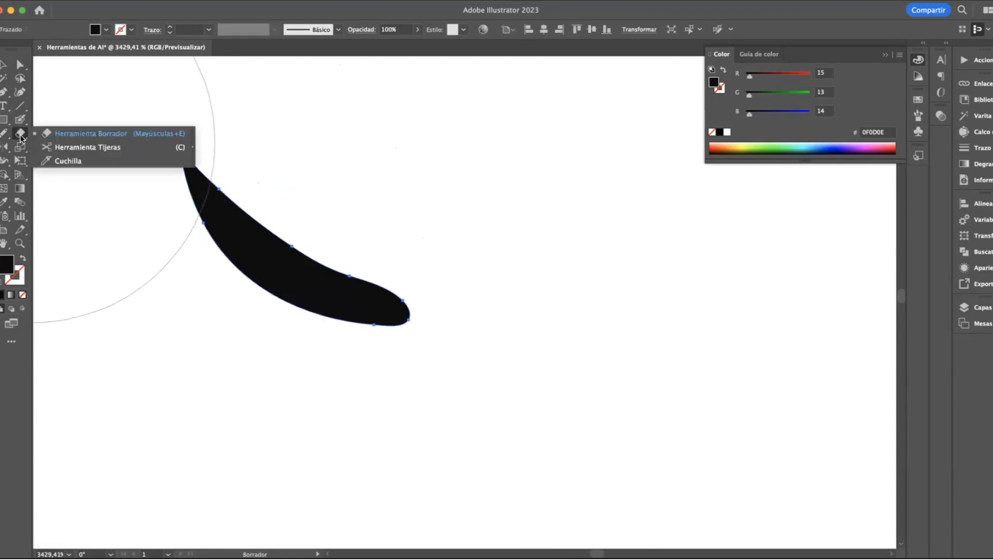
left_click(66, 159)
left_click_drag(216, 171, 193, 240)
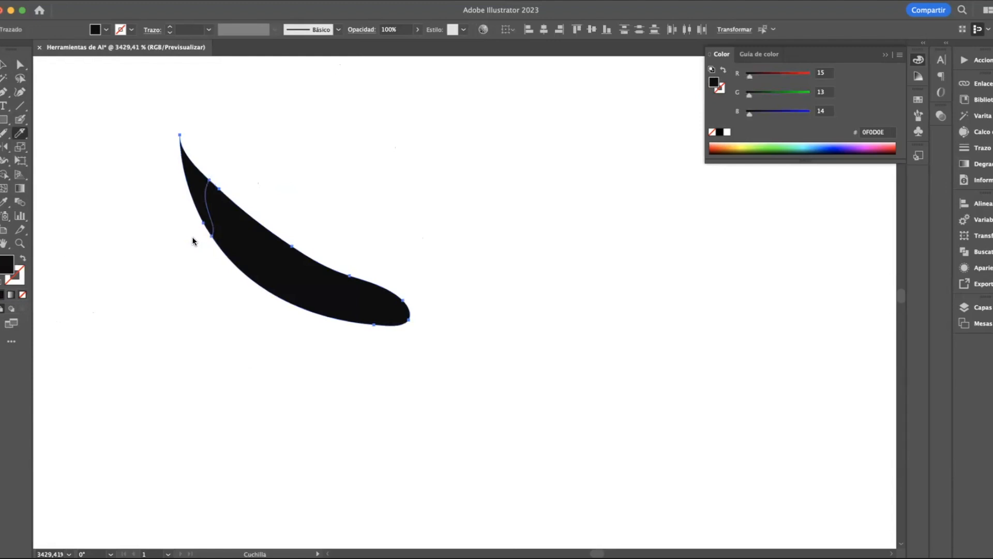
left_click_drag(214, 208, 215, 136)
key("Delete")
key("v")
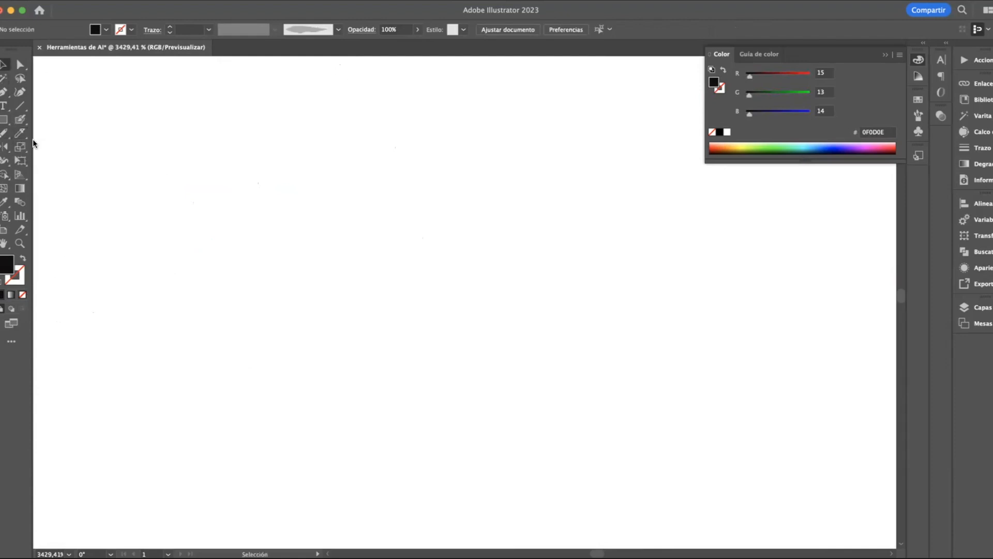
left_click(25, 135)
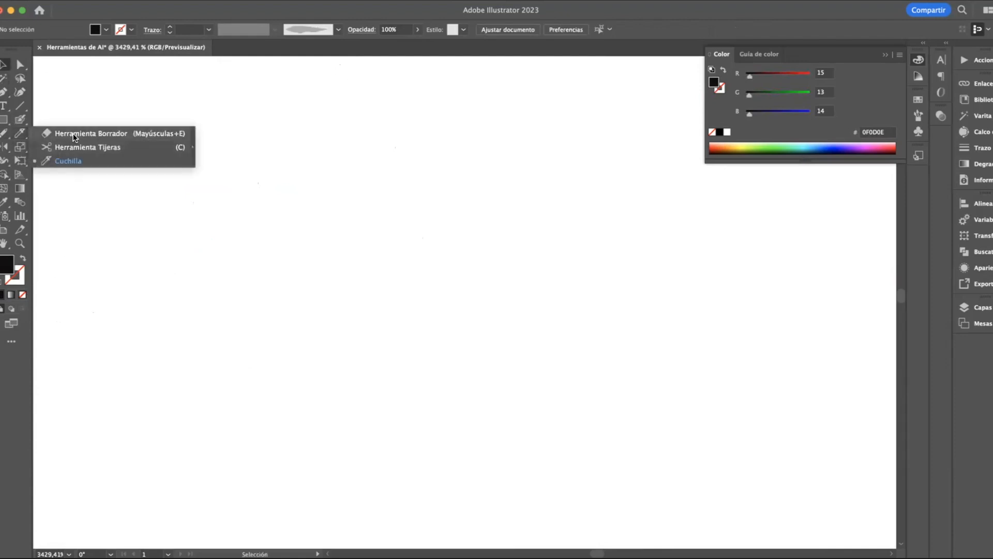
left_click(118, 245)
left_click(23, 134)
left_click(58, 133)
left_click(5, 152)
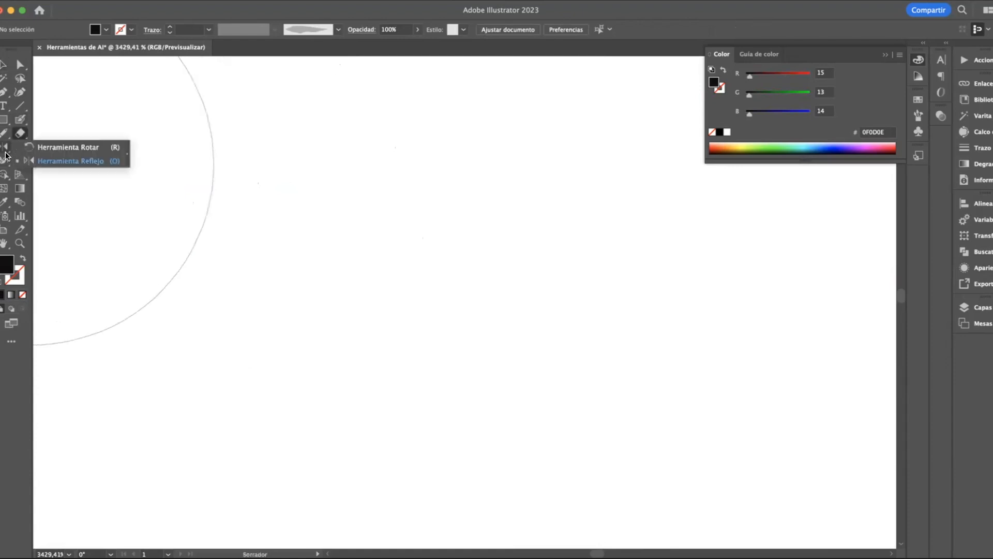
Draw a small black square on the empty artboard area with the Rectangle tool
left_click(3, 122)
mouse_move(216, 171)
left_mouse_down()
mouse_move(250, 284)
mouse_move(291, 257)
mouse_move(288, 243)
left_mouse_up()
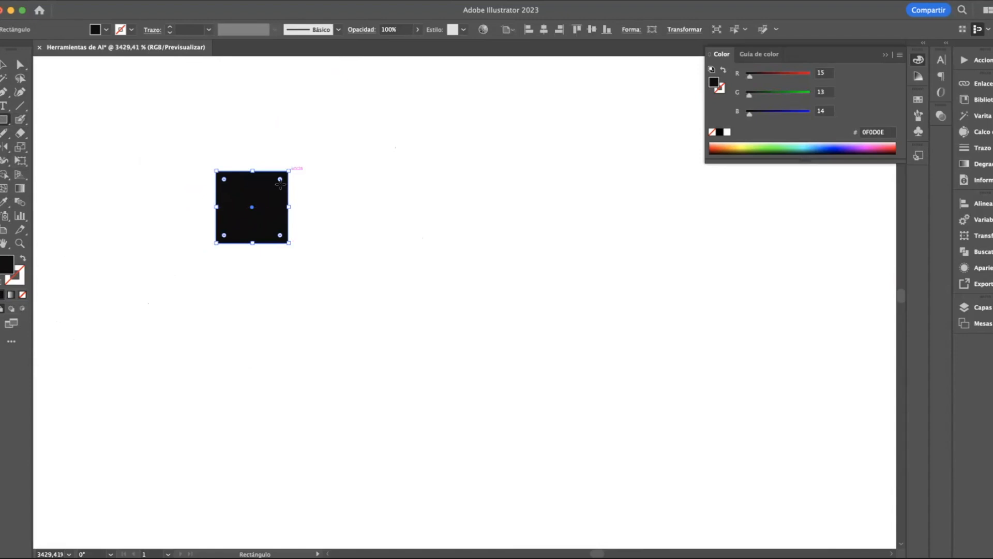
left_click_drag(288, 171, 252, 207)
key("Delete")
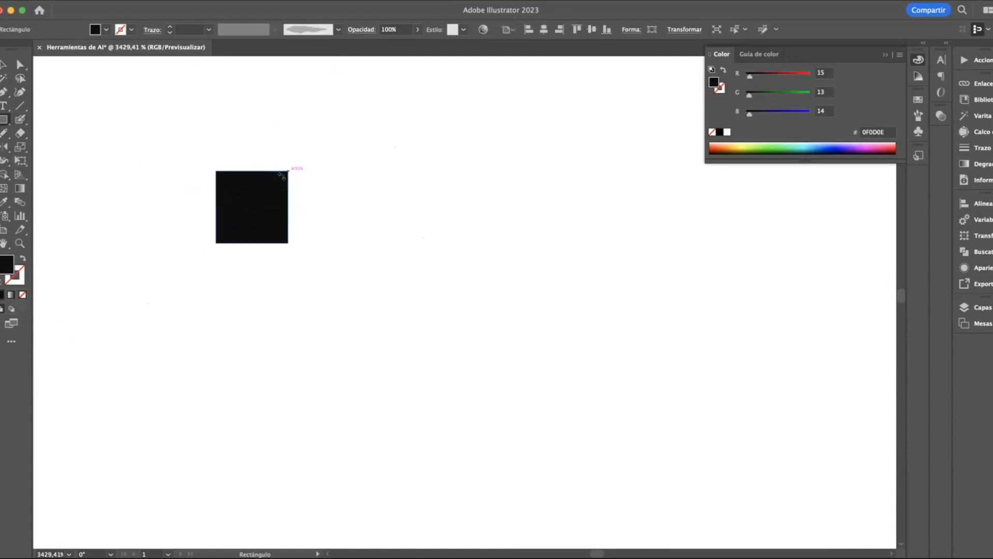
Round all four corners of the black square with its live corner widgets and delete the square
left_click(3, 64)
left_click(282, 186)
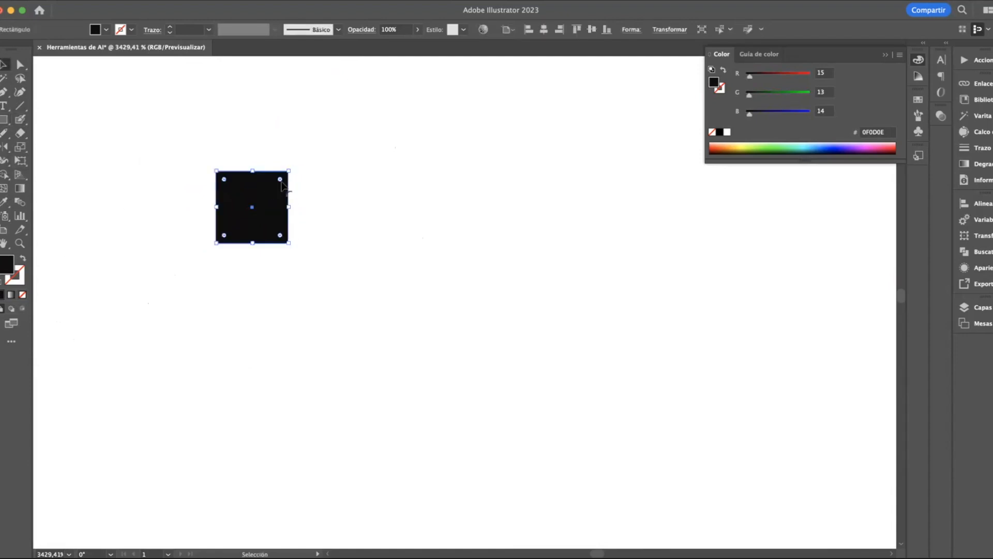
left_click_drag(280, 181, 277, 186)
scroll(213, 202, "up", 5)
scroll(221, 231, "right", 2)
scroll(221, 230, "up", 1)
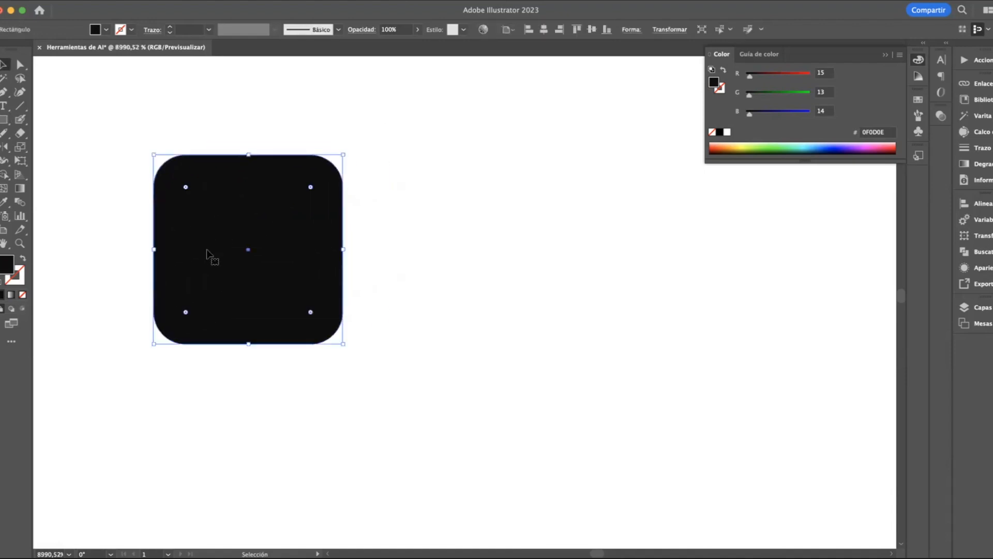
key("Delete")
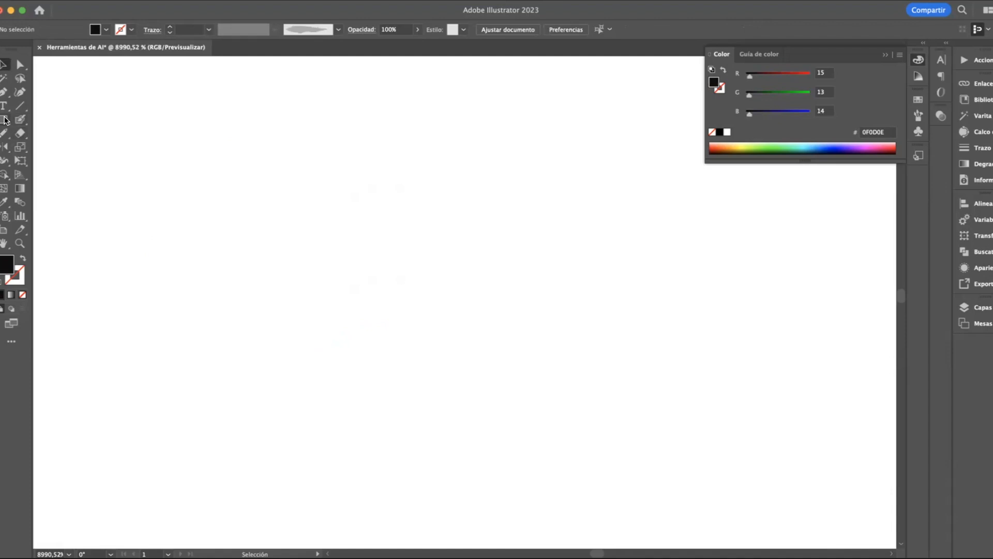
Draw a closed black square about 1 px wide with the Pen tool and delete it
left_click(4, 92)
left_click(248, 155)
left_click(249, 250)
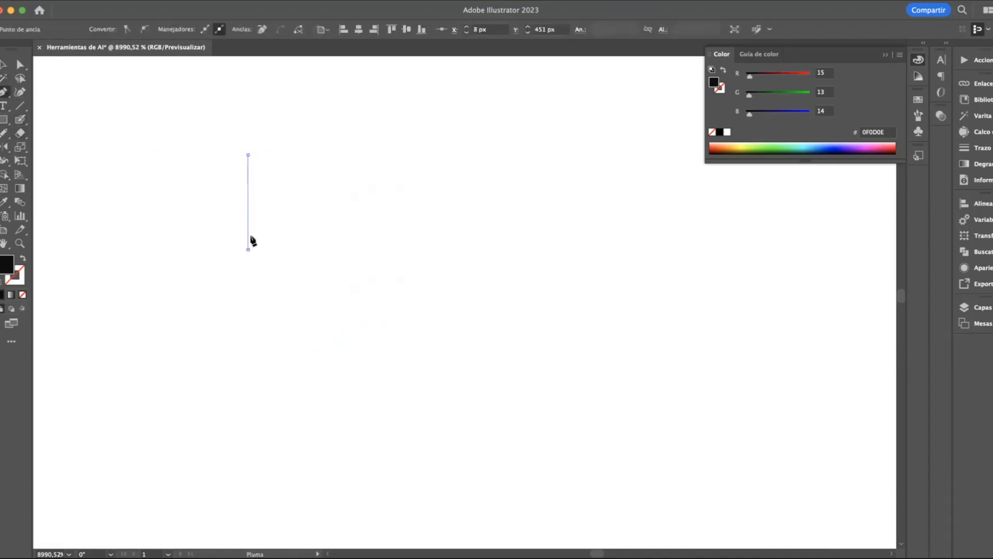
left_click(153, 155)
left_click(153, 249)
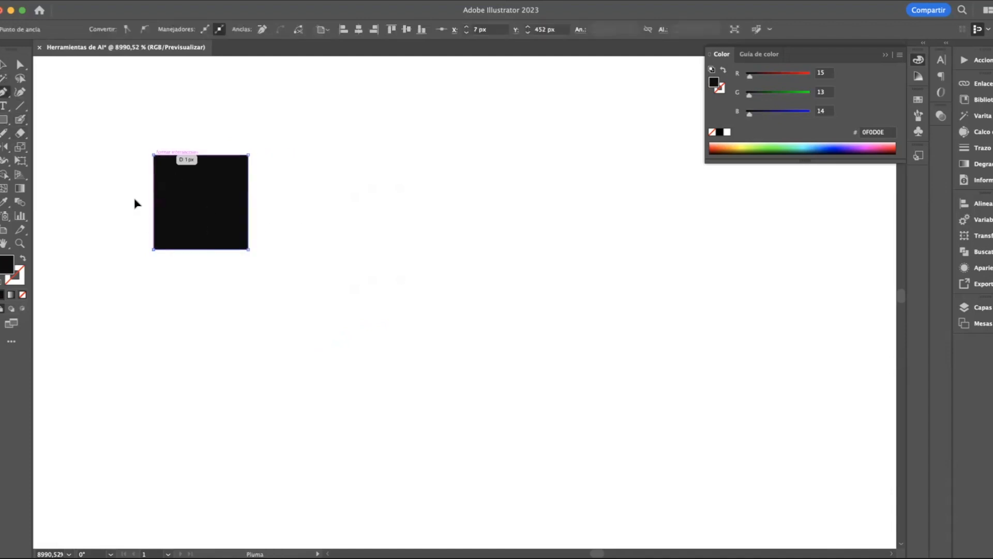
left_click(154, 156)
left_click(4, 66)
left_click(226, 219)
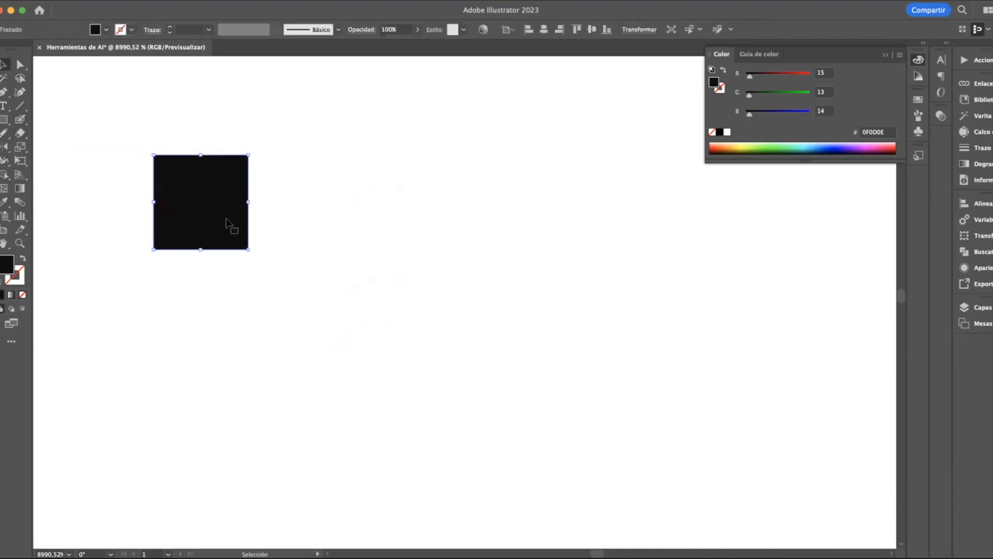
key("Delete")
Paste a copy of the yellow curved shape into the empty area above and left of the pink "Hola" graphic
scroll(221, 221, "down", 5)
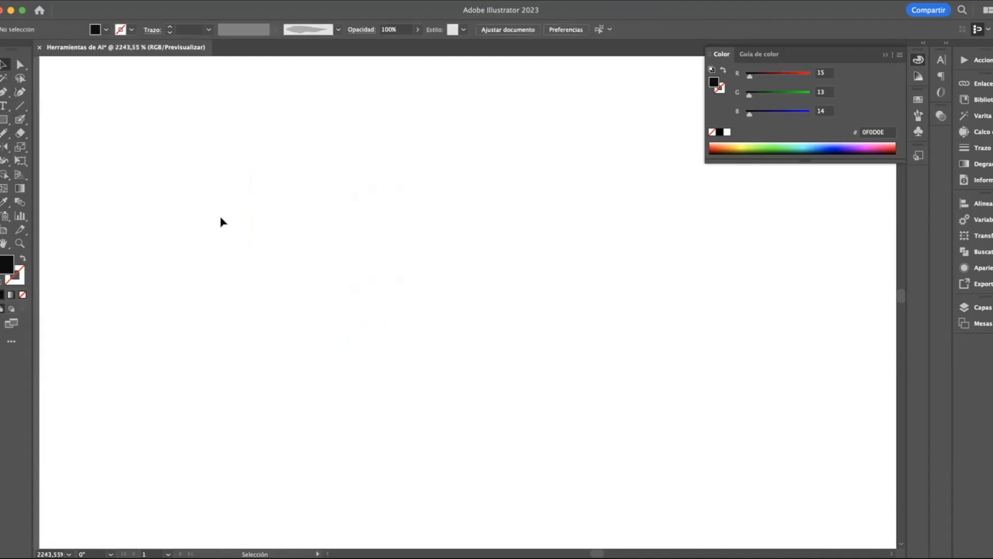
scroll(222, 221, "down", 3)
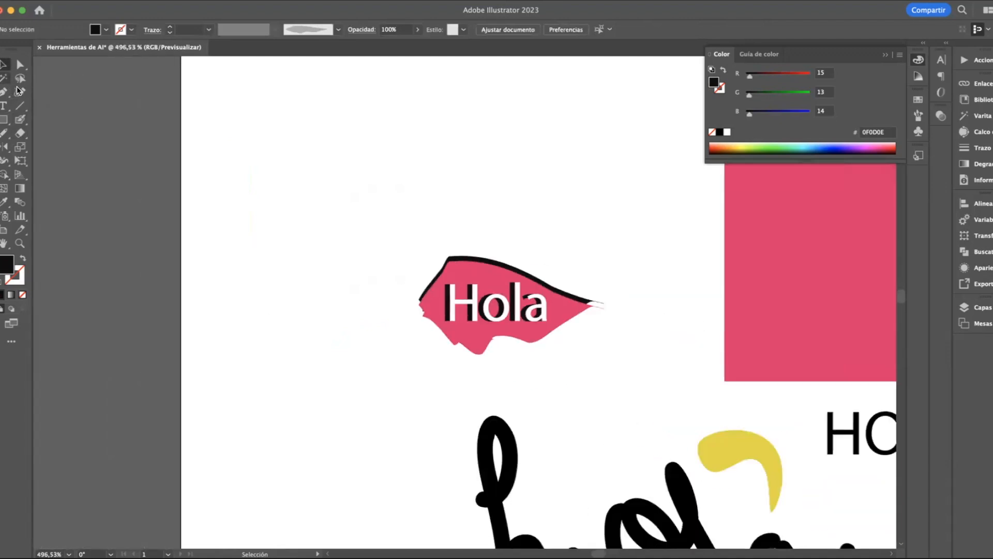
left_click(751, 456)
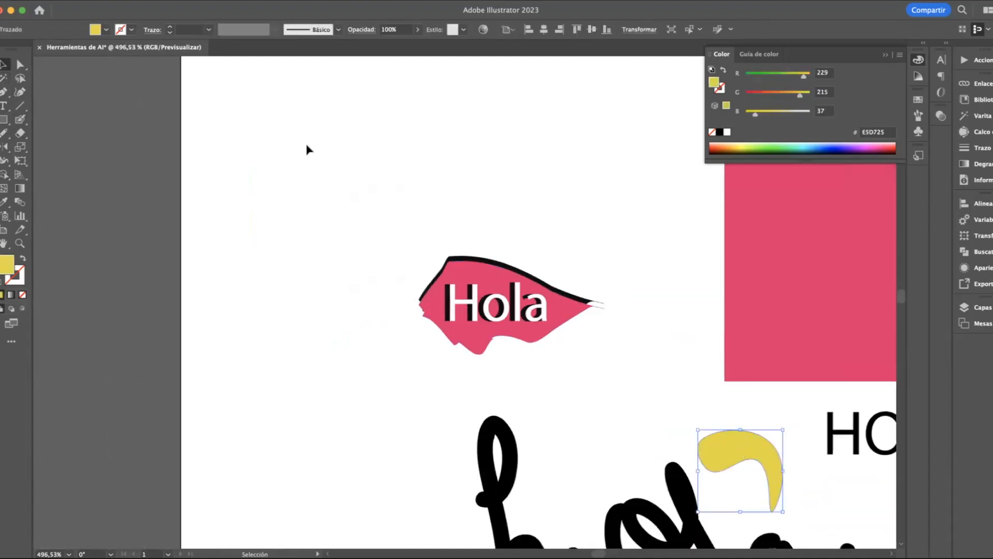
key("super+v")
scroll(305, 150, "up", 6)
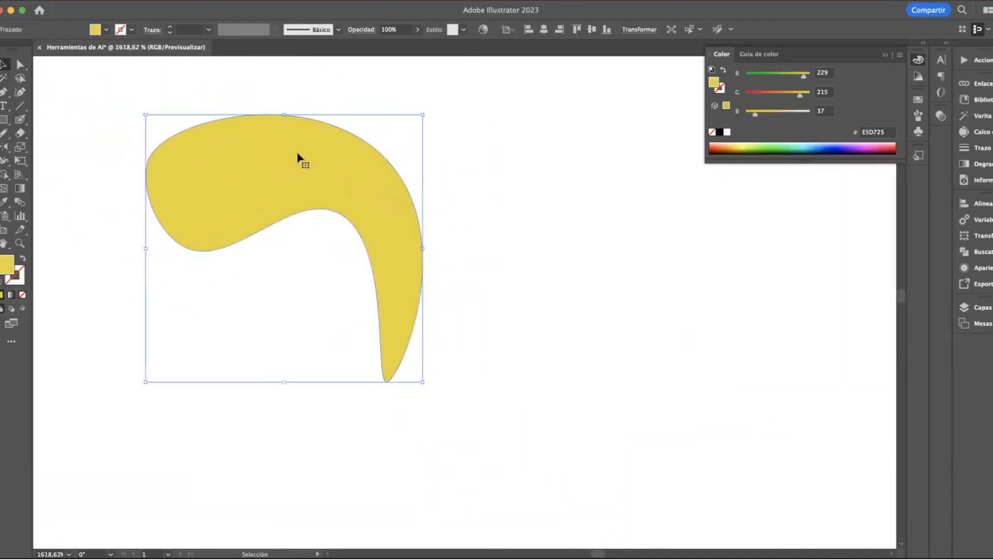
Rotate the yellow shape slightly counterclockwise around its center with the Rotate tool
left_click(3, 148)
left_click_drag(3, 152, 71, 146)
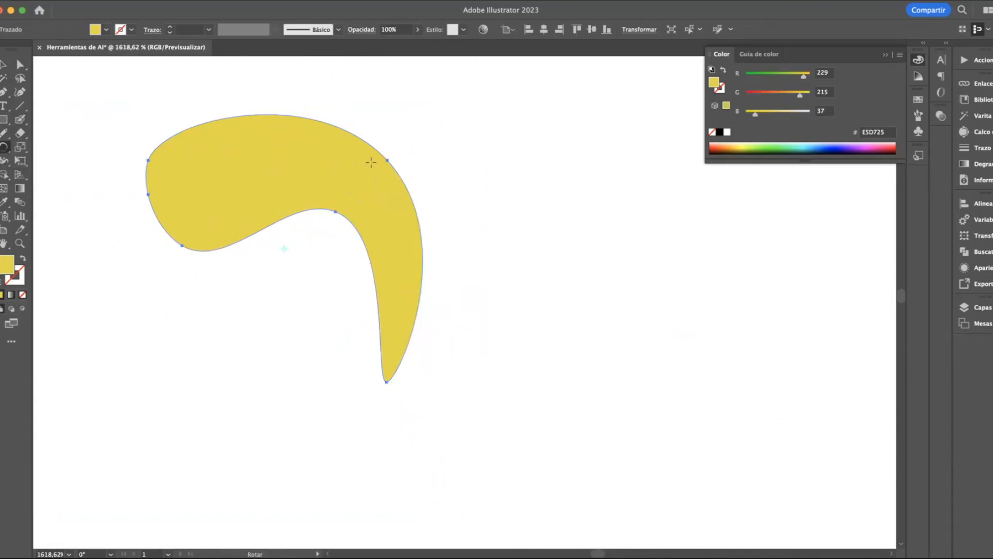
left_click_drag(371, 161, 318, 217)
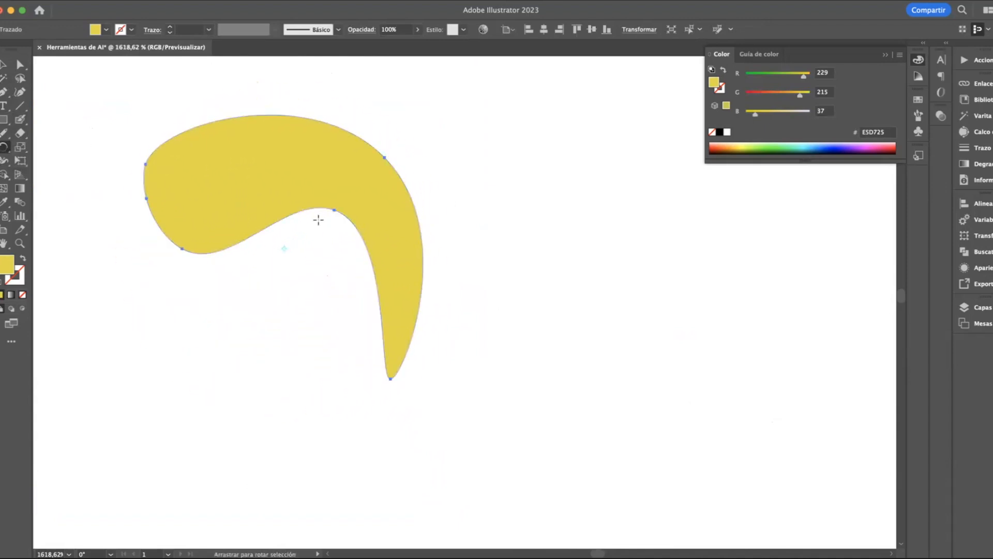
Set a rotation origin to the left of the yellow shape and rotate it about 6° clockwise around that point
left_click(3, 154)
left_click(63, 177)
left_click_drag(234, 185, 322, 221)
key("v")
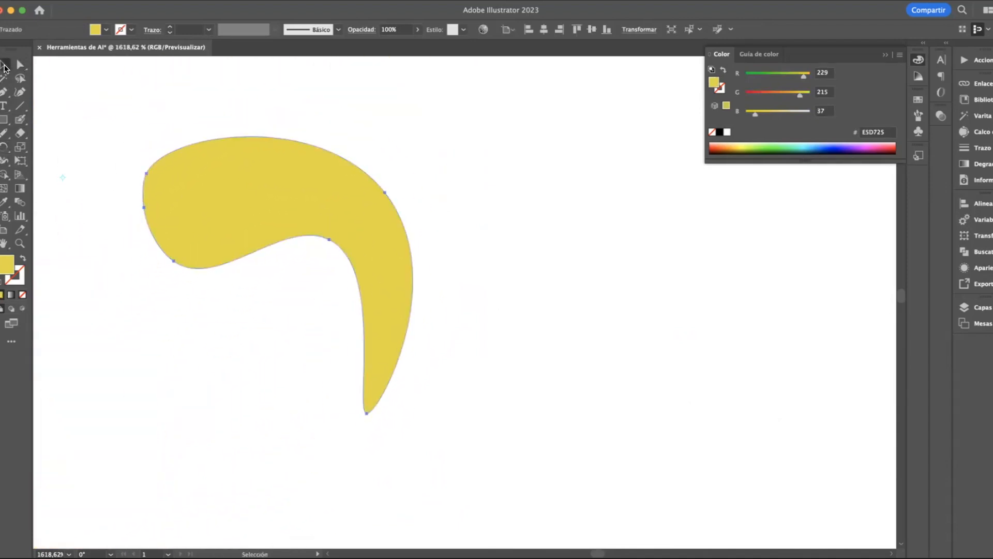
Reflect the yellow shape across the vertical axis
right_click(269, 203)
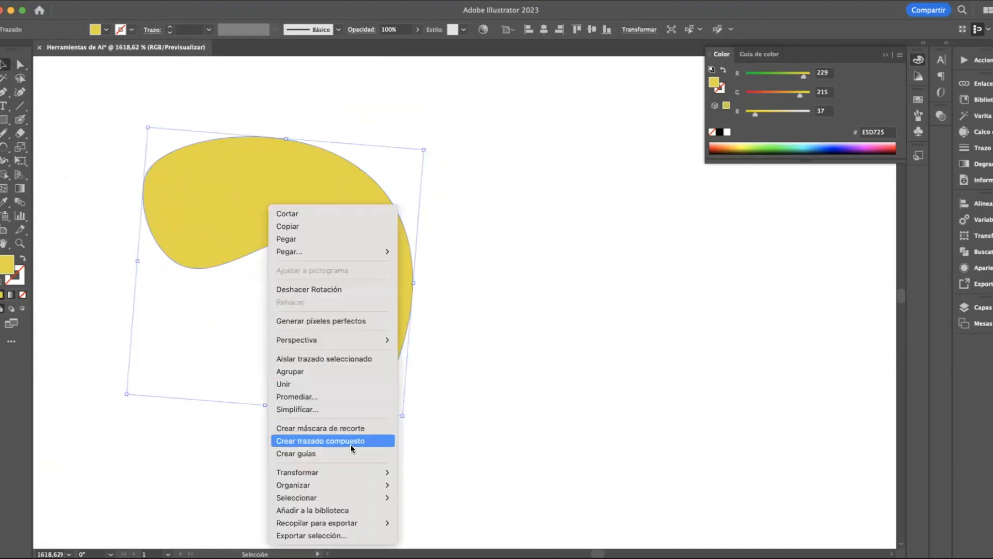
mouse_move(338, 471)
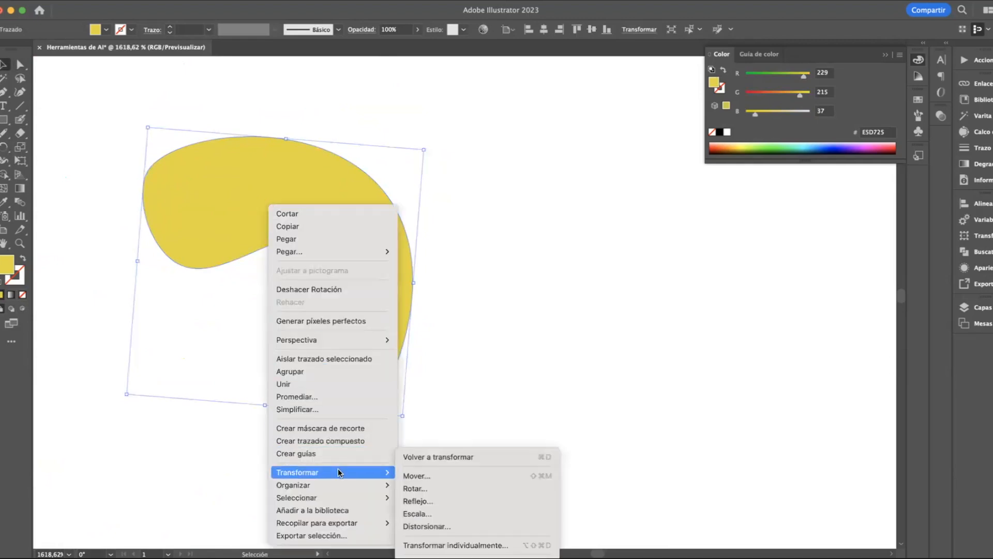
left_click(417, 501)
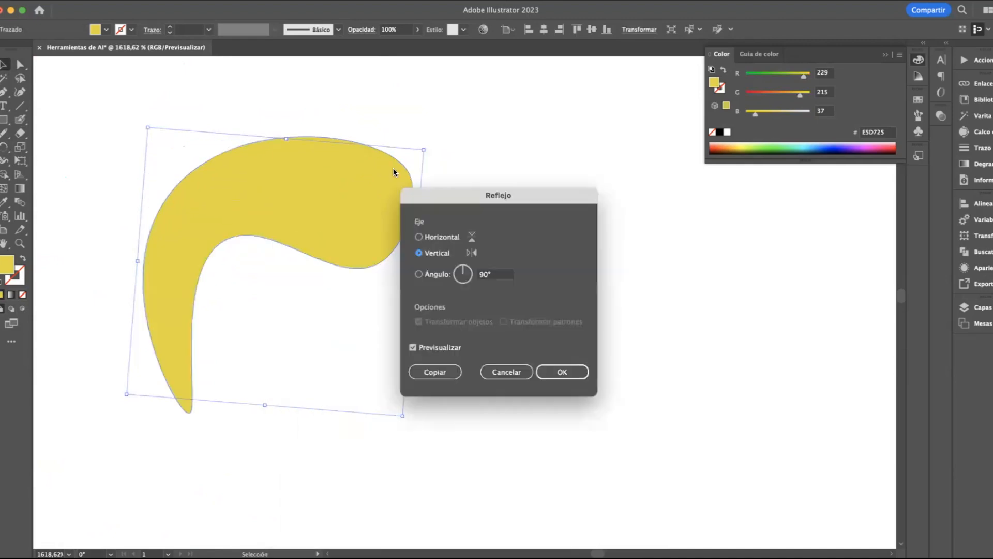
left_click(438, 238)
left_click(437, 253)
left_click(563, 372)
Rotate the yellow shape by exactly 90° and deselect it
right_click(346, 224)
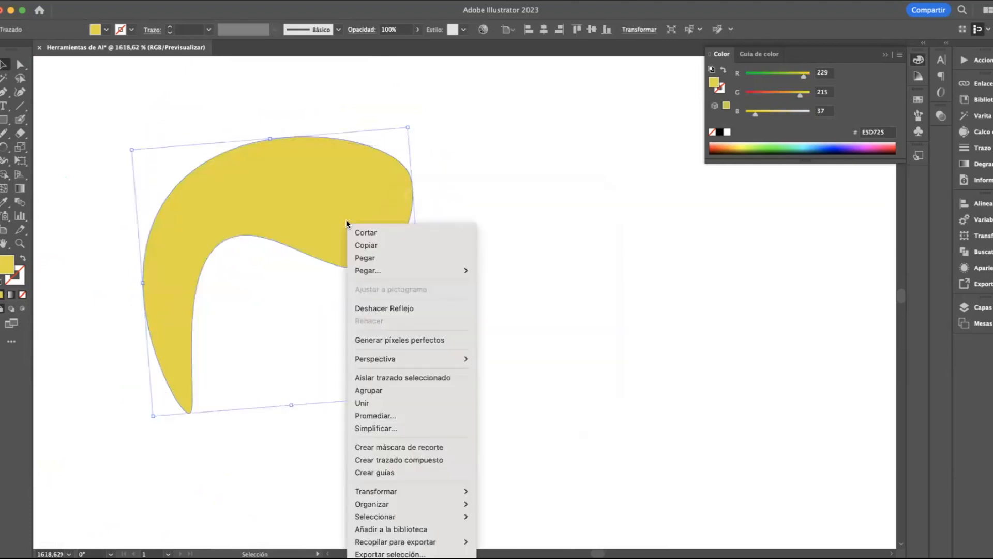
mouse_move(408, 488)
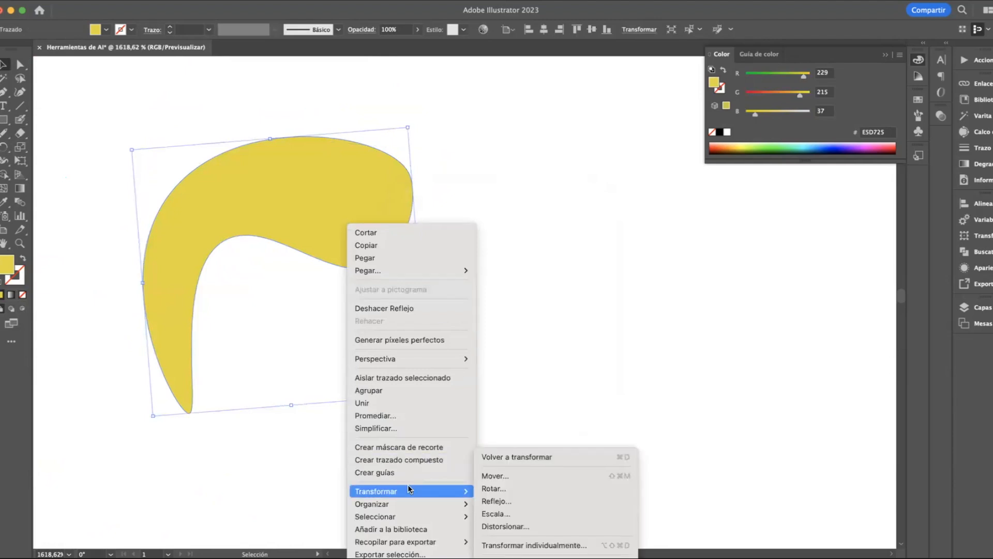
left_click(501, 490)
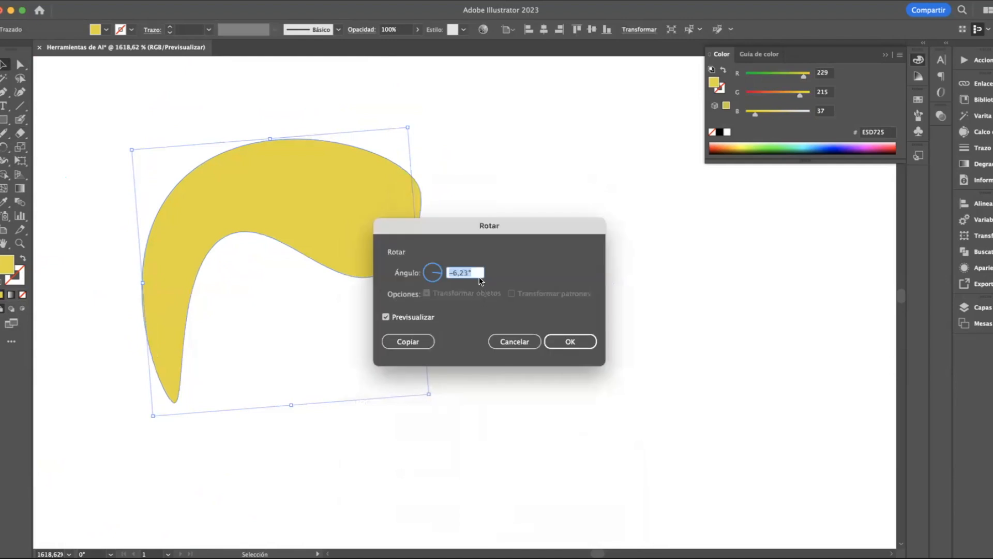
type("90")
key("Return")
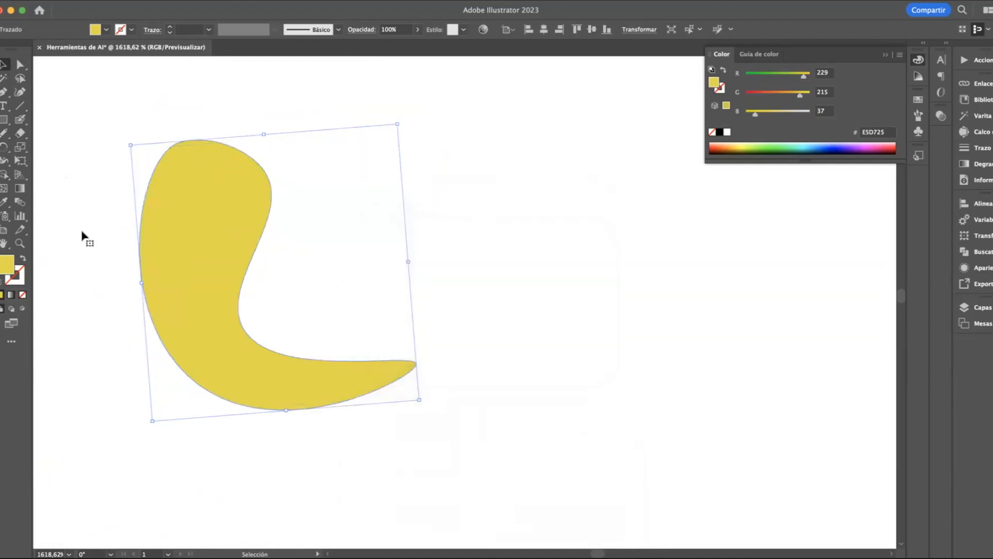
left_click(64, 208)
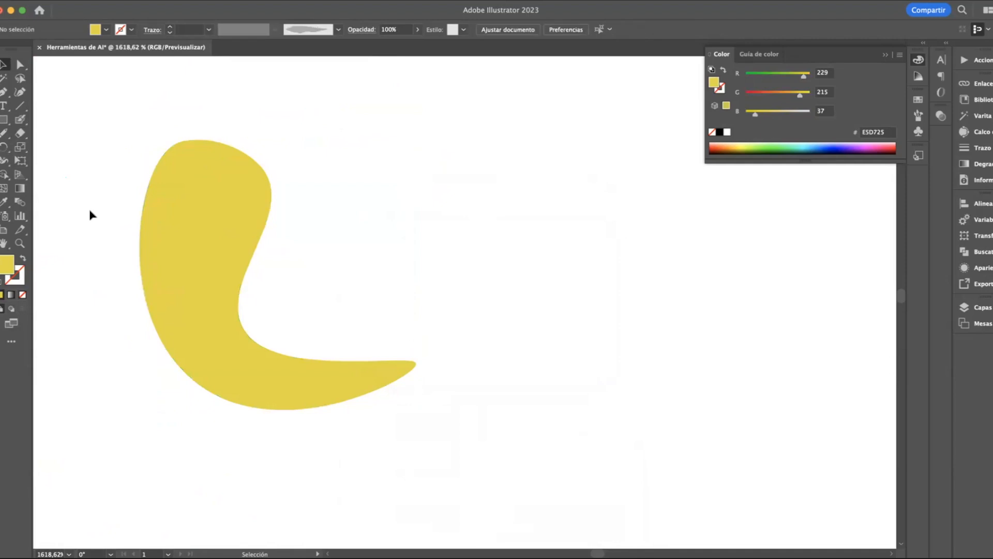
Move the yellow shape up and to the right, and fill it with a linear white-to-black gradient
left_click_drag(189, 222, 257, 154)
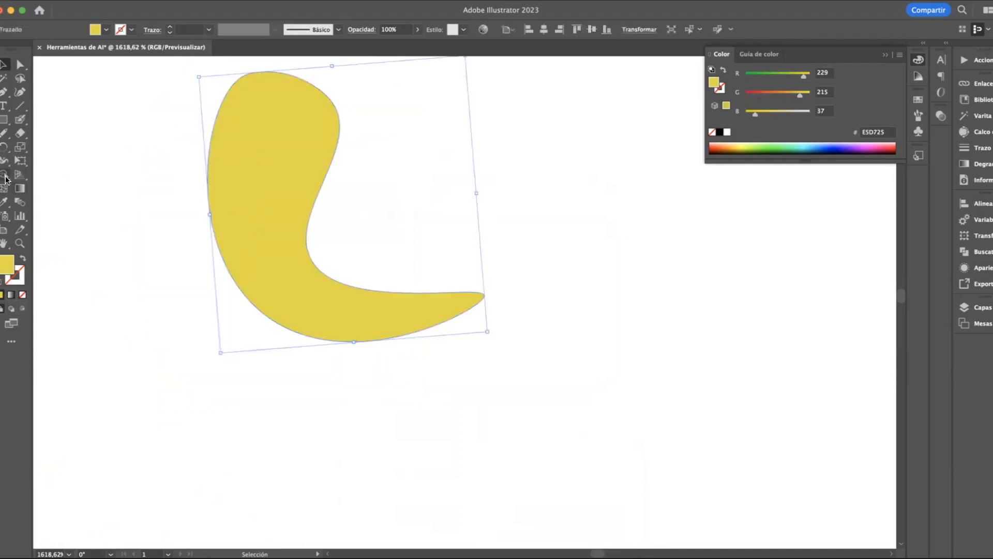
left_click(22, 190)
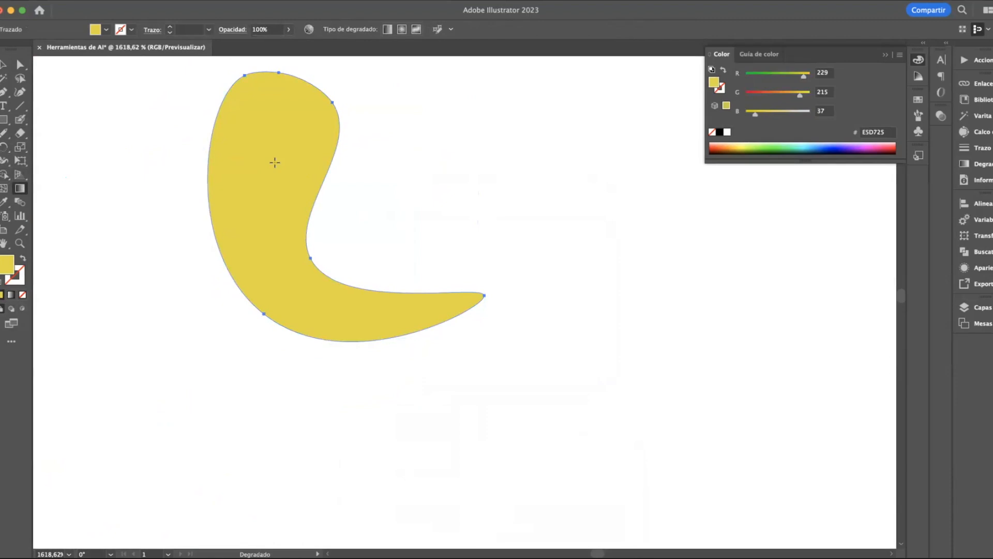
left_click(274, 162)
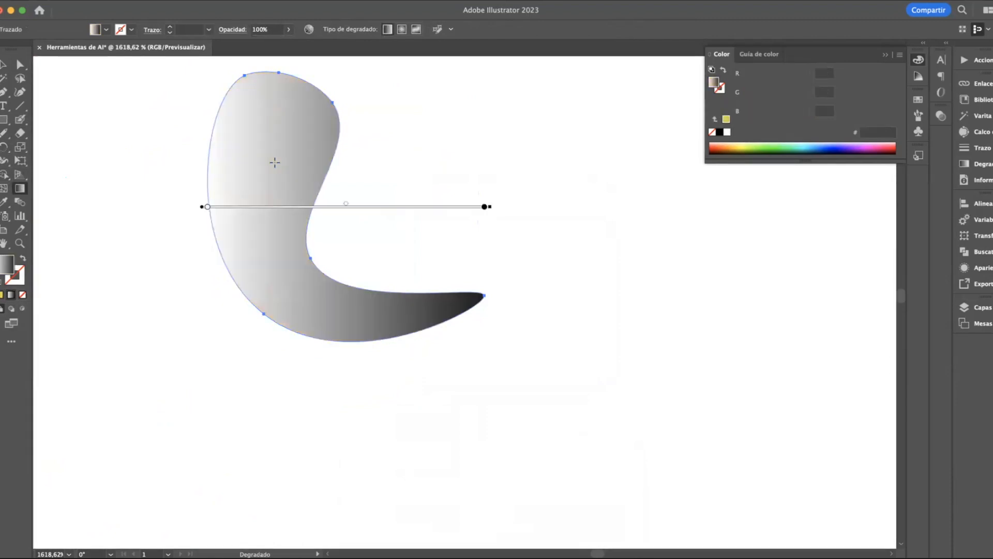
Recolour the black end stop of the shape's linear gradient with a teal-green swatch
left_click(883, 55)
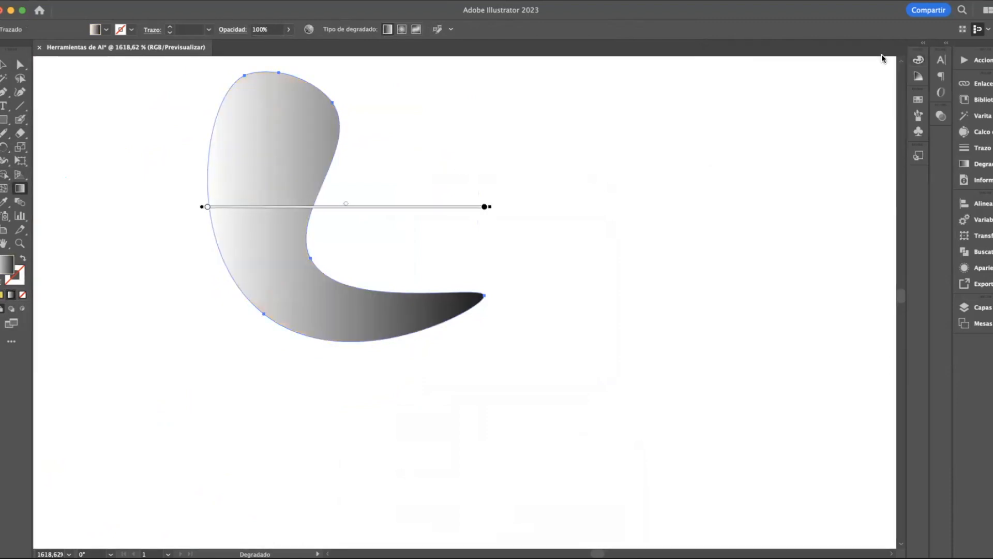
double_click(20, 189)
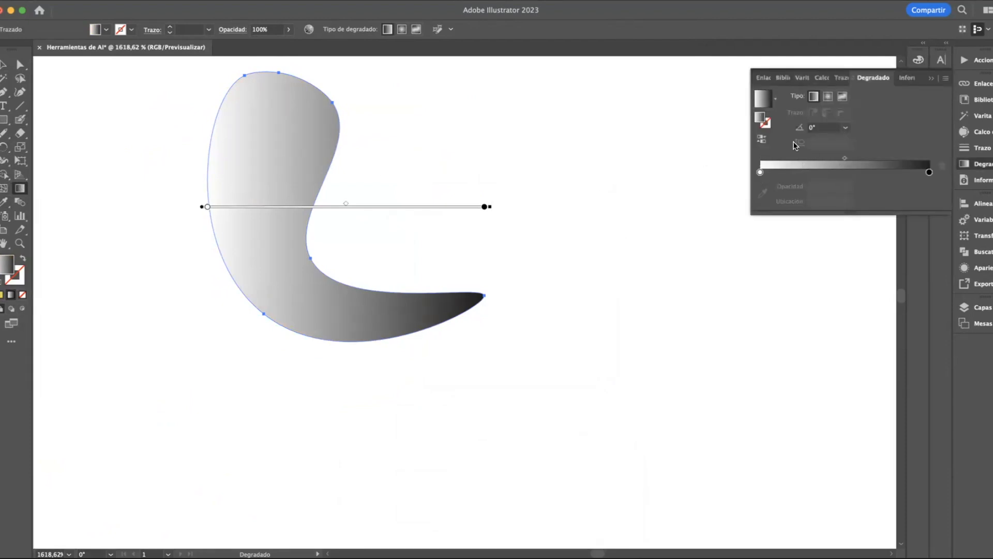
double_click(928, 172)
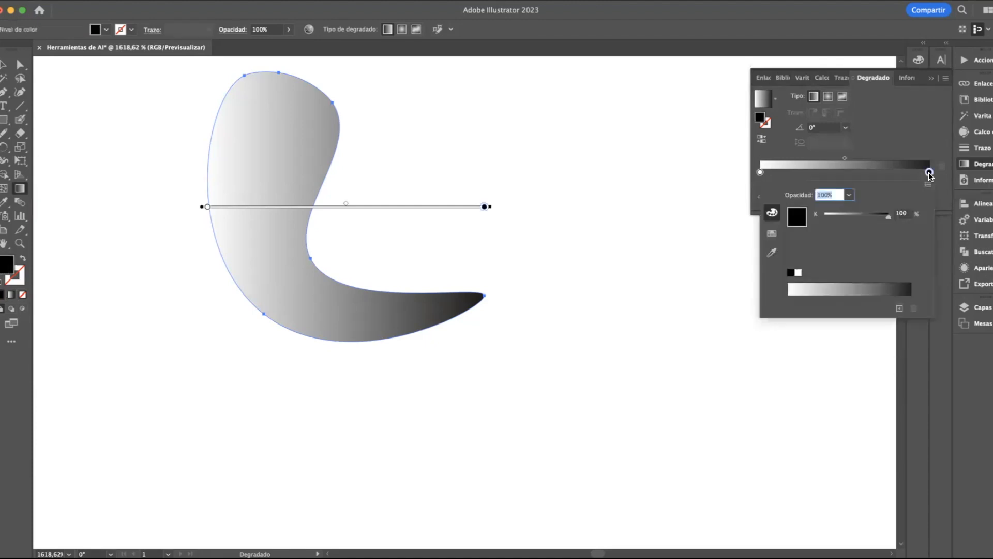
left_click(772, 236)
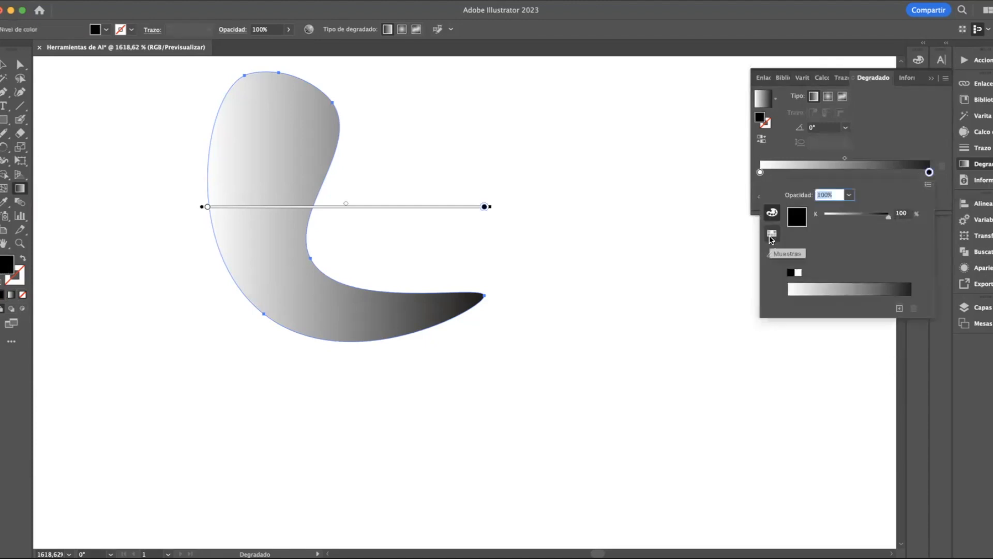
left_click(814, 216)
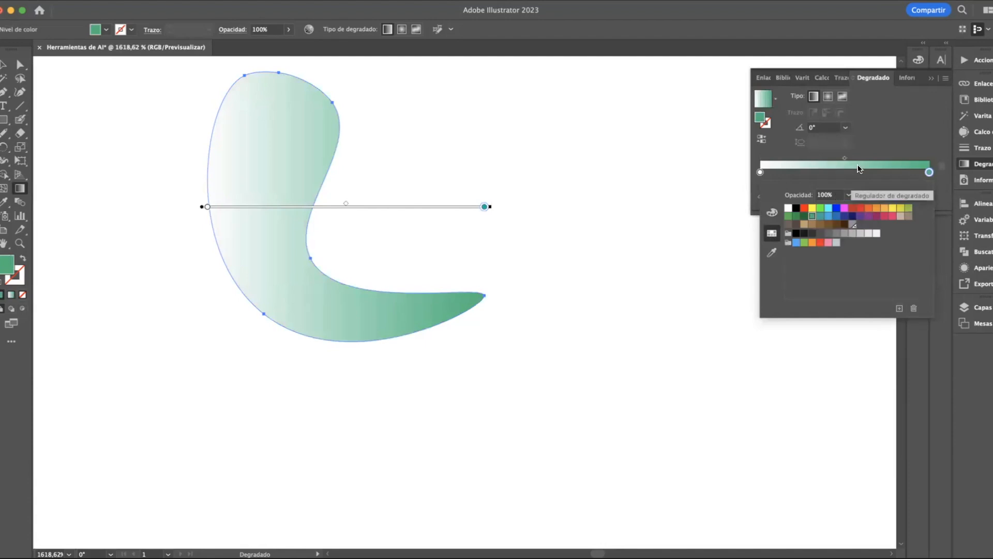
left_click(930, 173)
Add a middle stop at about 53% to the gradient and give it a medium green swatch
left_click(849, 173)
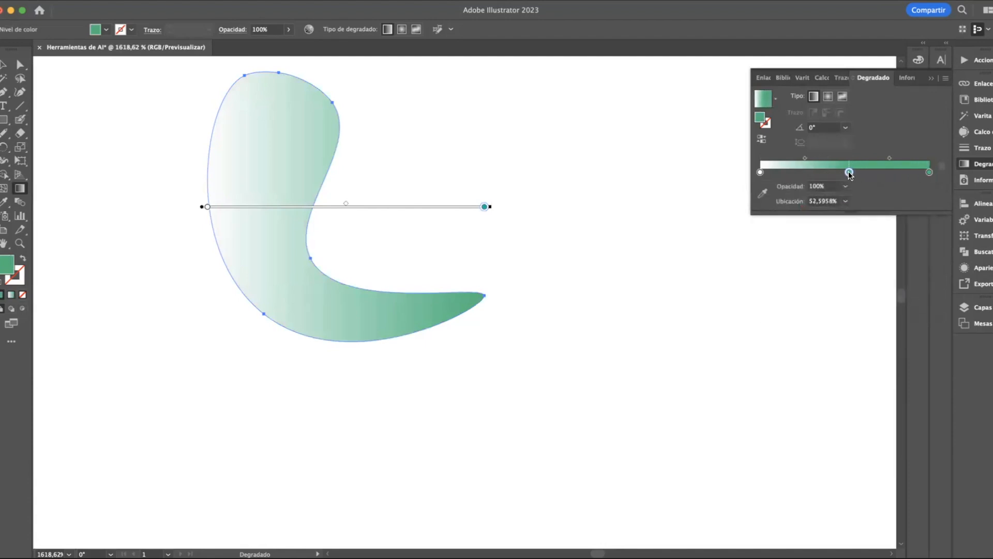
double_click(849, 172)
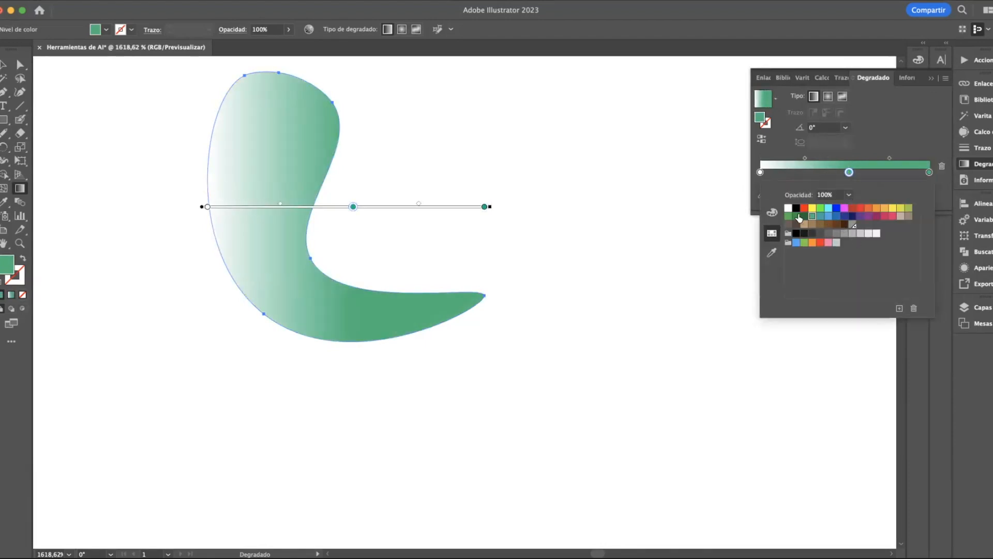
left_click(796, 217)
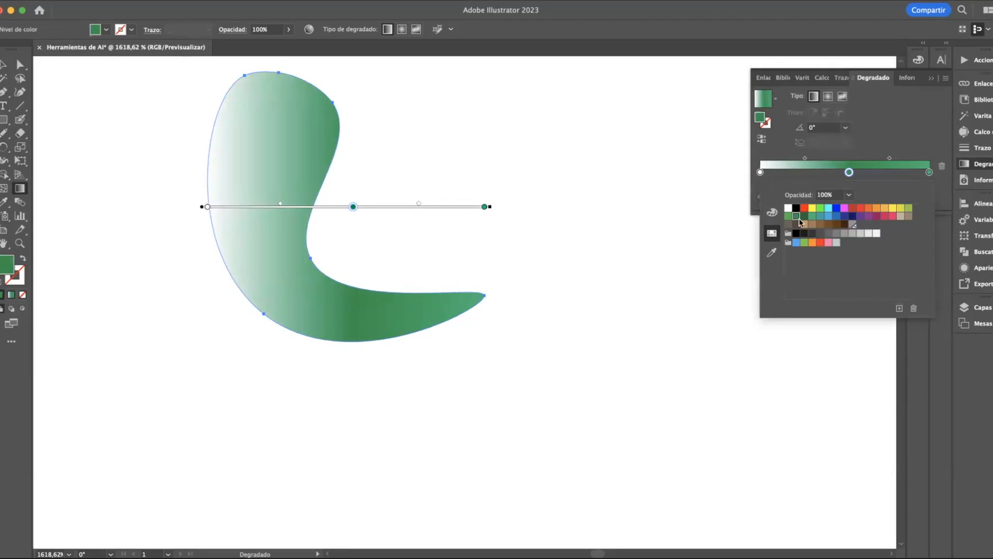
left_click(788, 216)
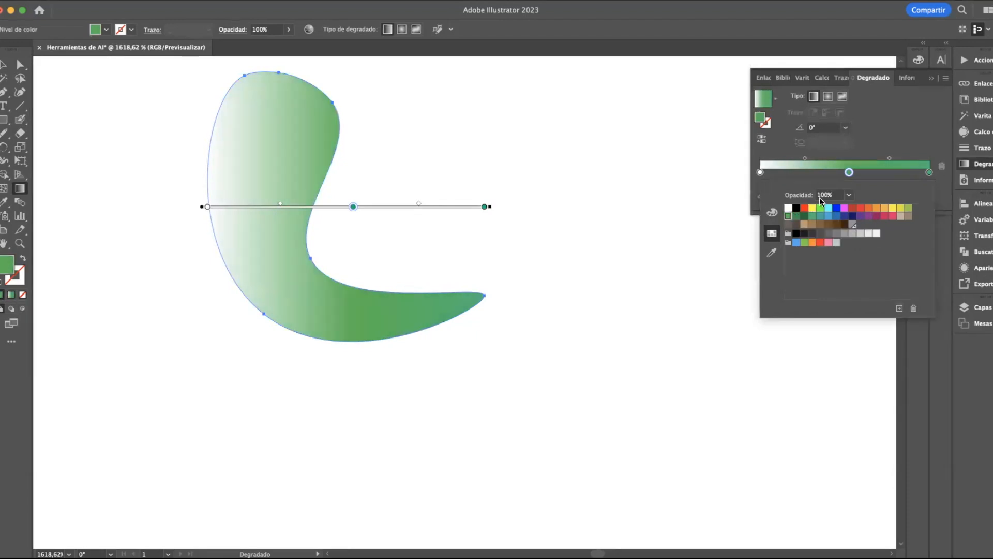
left_click(847, 175)
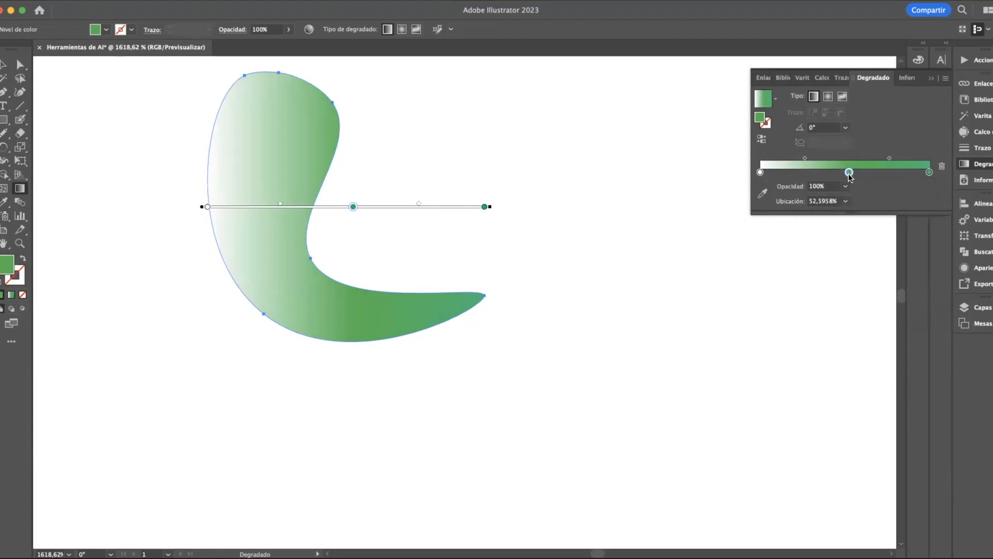
Add another gradient stop at about 25% and colour it with a yellow swatch
left_click_drag(849, 174, 802, 172)
double_click(802, 173)
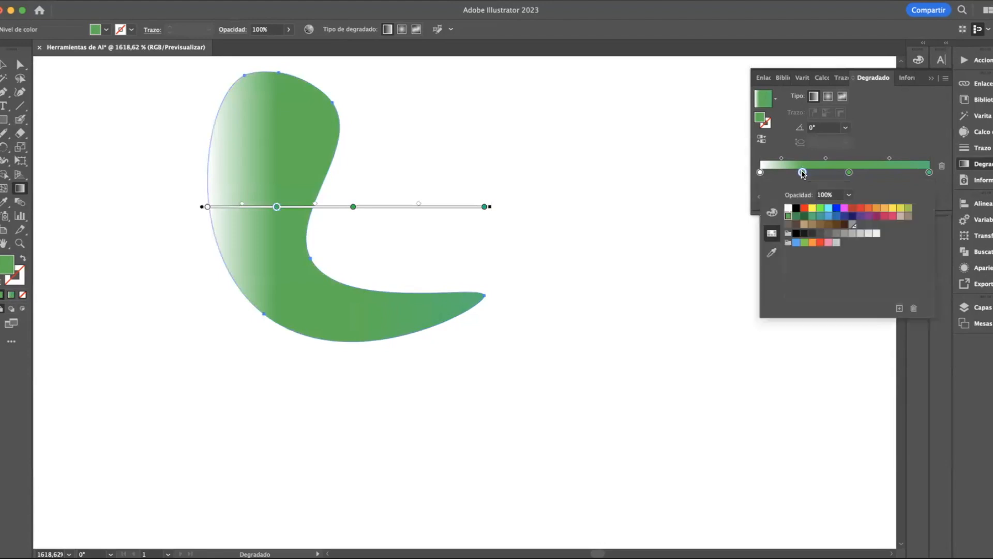
left_click(892, 211)
left_click(780, 172)
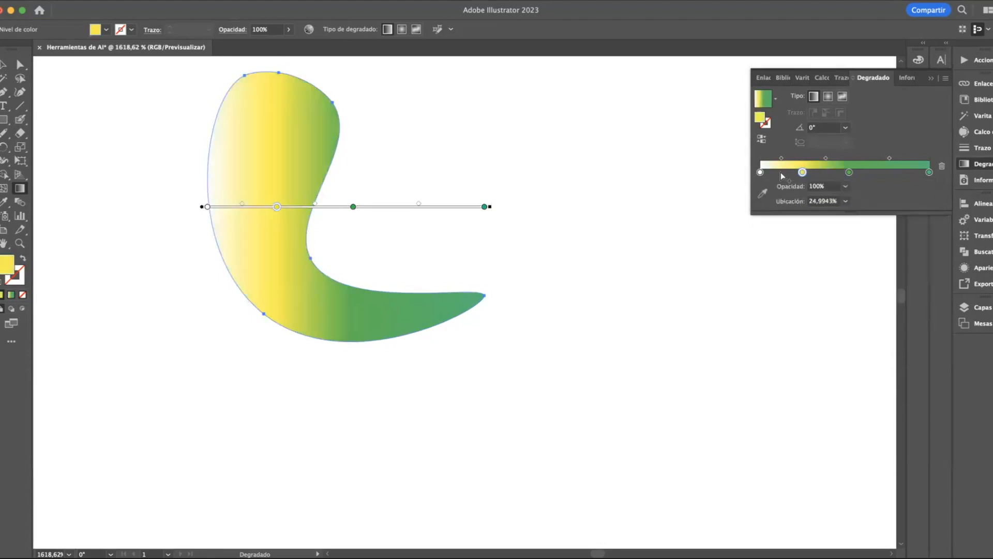
Recolour the white starting stop of the gradient with the same yellow swatch
left_click(759, 171)
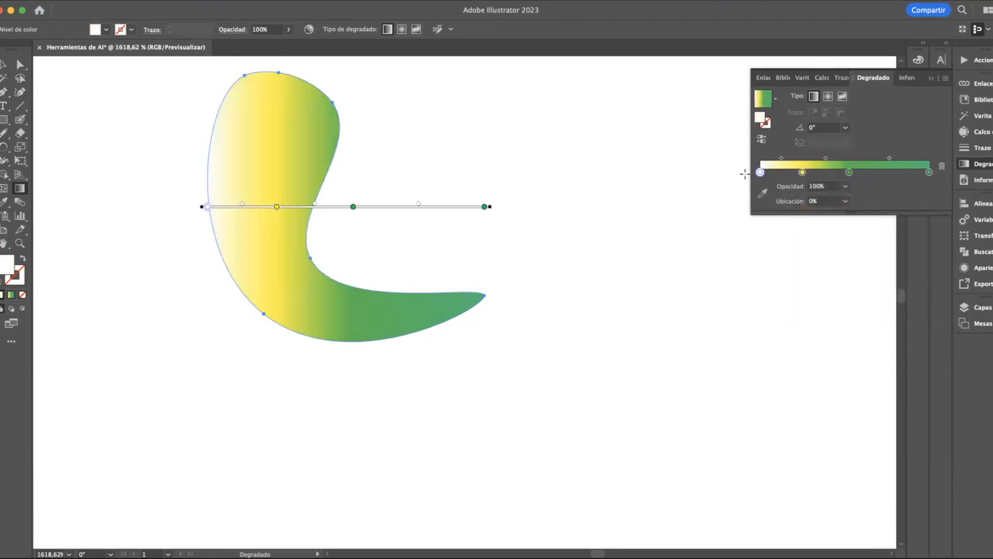
double_click(756, 174)
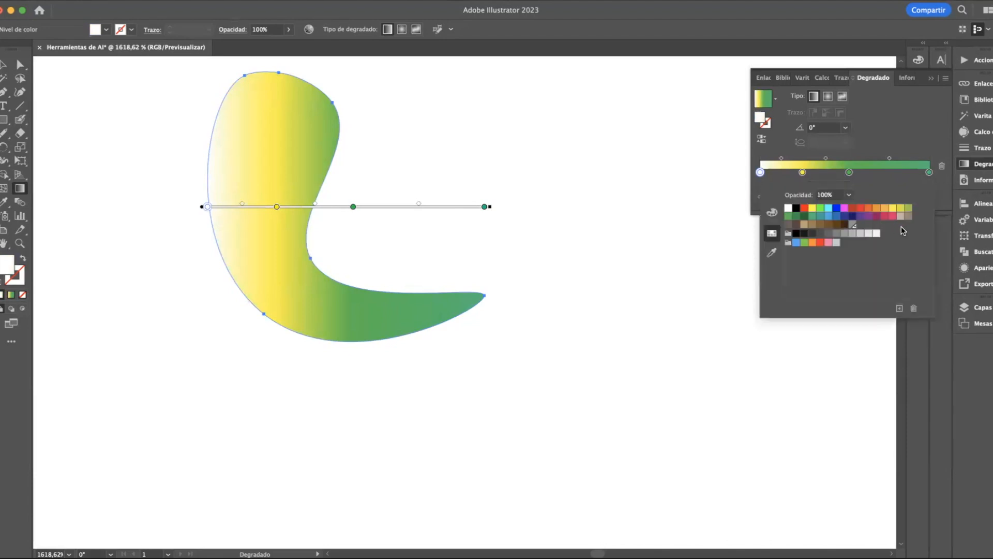
left_click(892, 210)
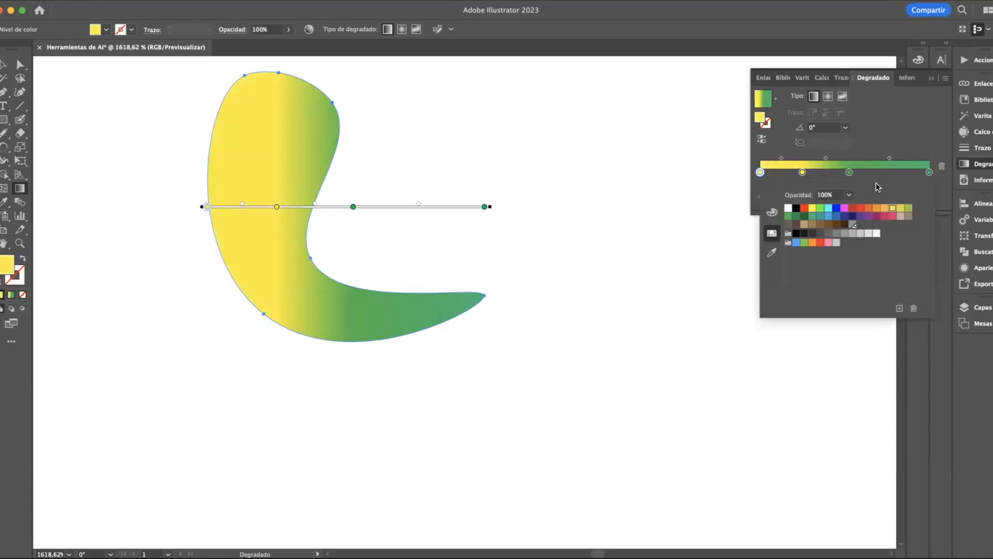
left_click(898, 147)
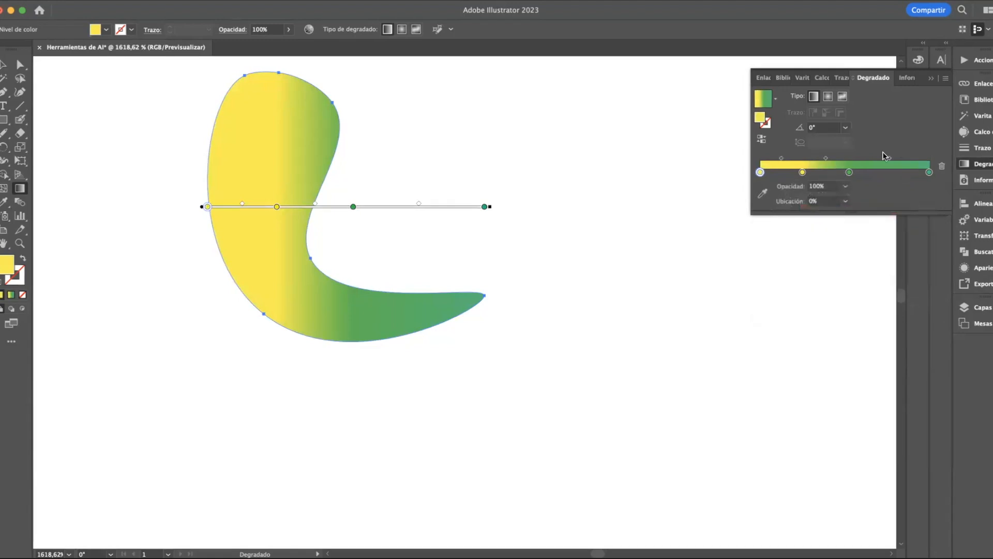
Delete the teal-green end stop and add a bright green stop at about 91%
left_click(929, 172)
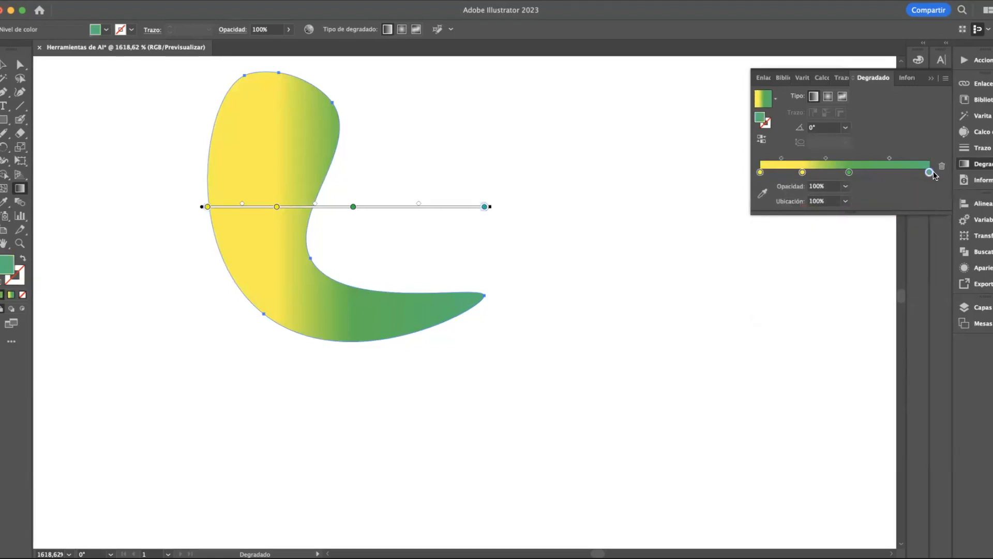
left_click(942, 168)
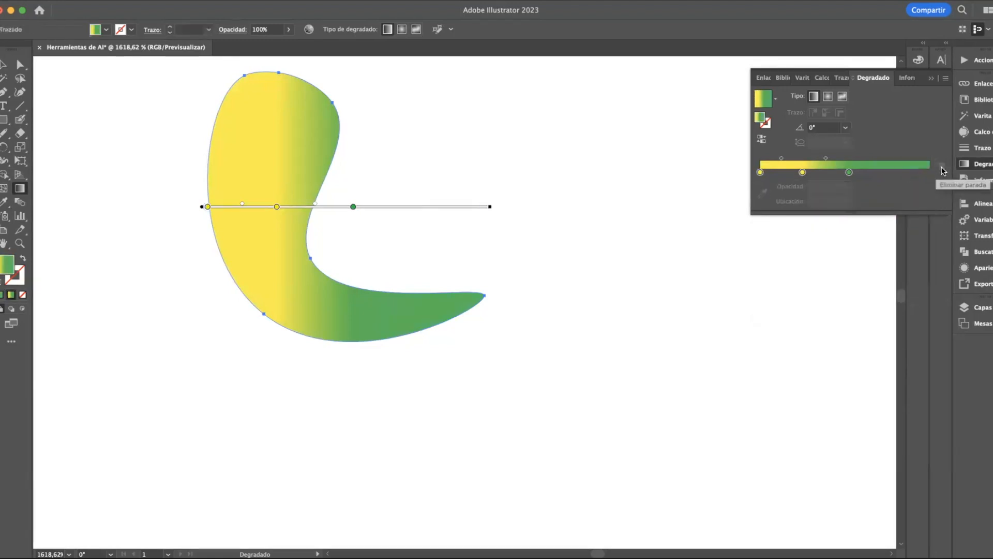
left_click(849, 172)
left_click(898, 172)
left_click_drag(911, 178, 917, 176)
double_click(914, 174)
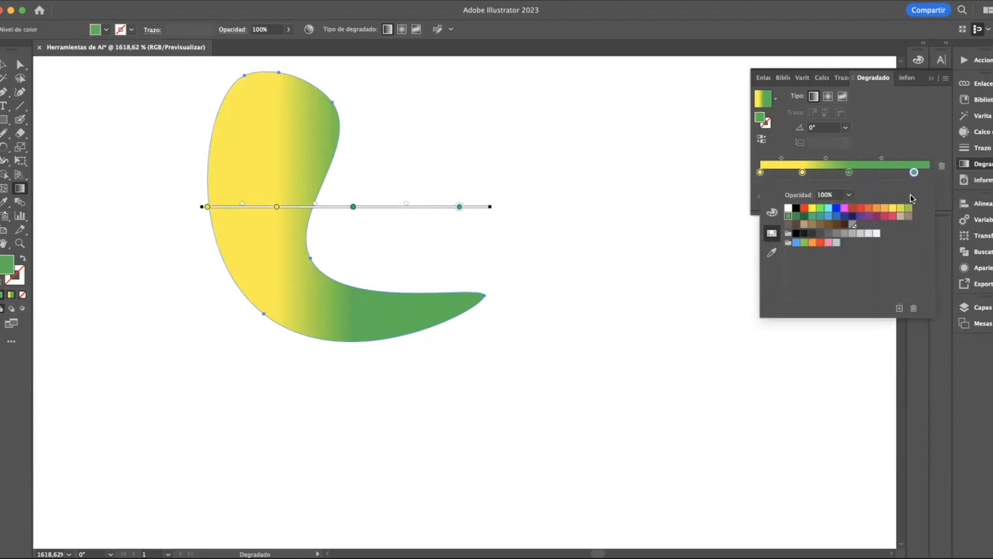
left_click(820, 208)
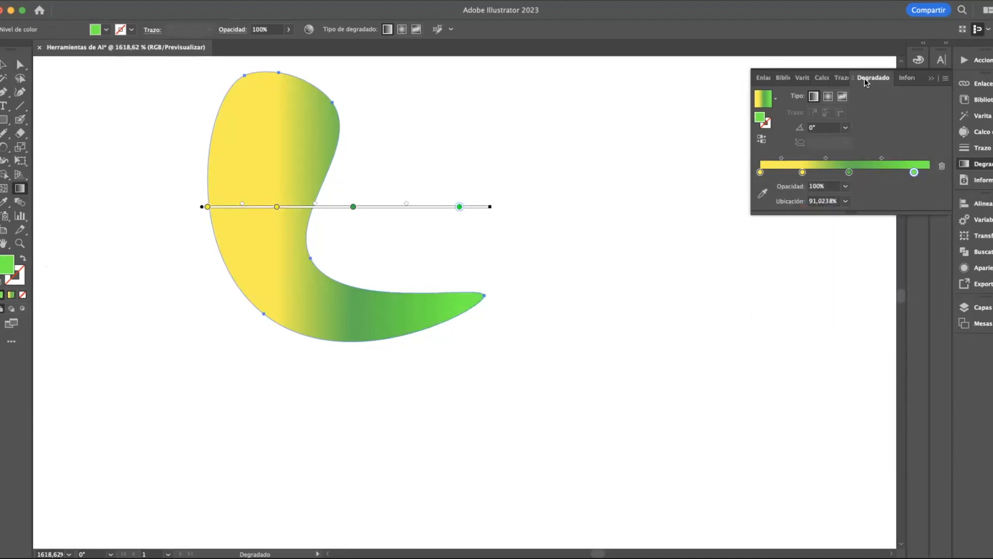
Switch the gradient to radial and redraw its axis from the shape's right edge toward the upper left, at about 158°
left_click(827, 95)
left_click_drag(301, 189, 182, 107)
left_click_drag(163, 107, 144, 125)
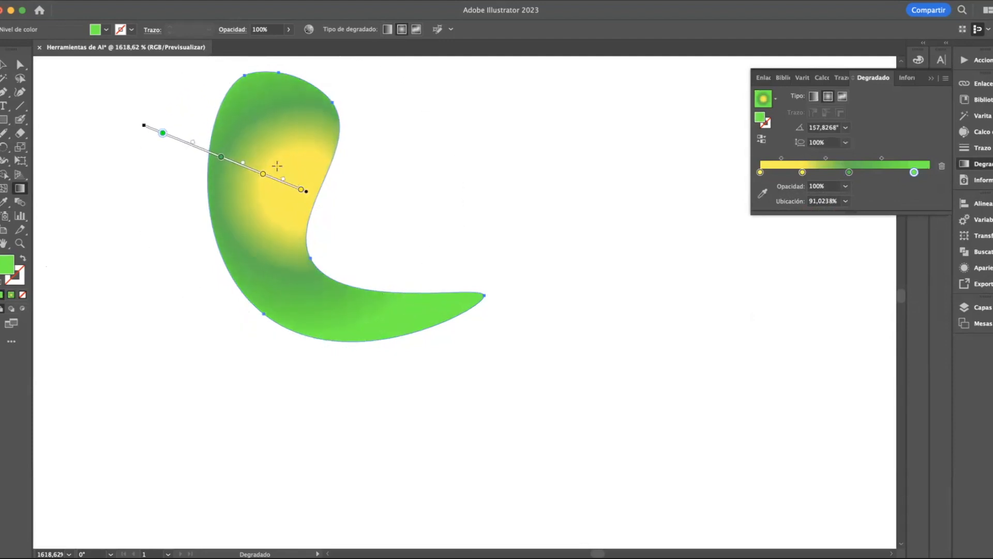
Shift the radial gradient slightly up and to the right, and remove both yellow stops from it
left_click(303, 190)
left_click_drag(290, 130, 290, 131)
mouse_move(264, 174)
left_mouse_down()
mouse_move(251, 128)
mouse_move(303, 195)
mouse_move(232, 137)
mouse_move(268, 125)
mouse_move(285, 165)
left_mouse_up()
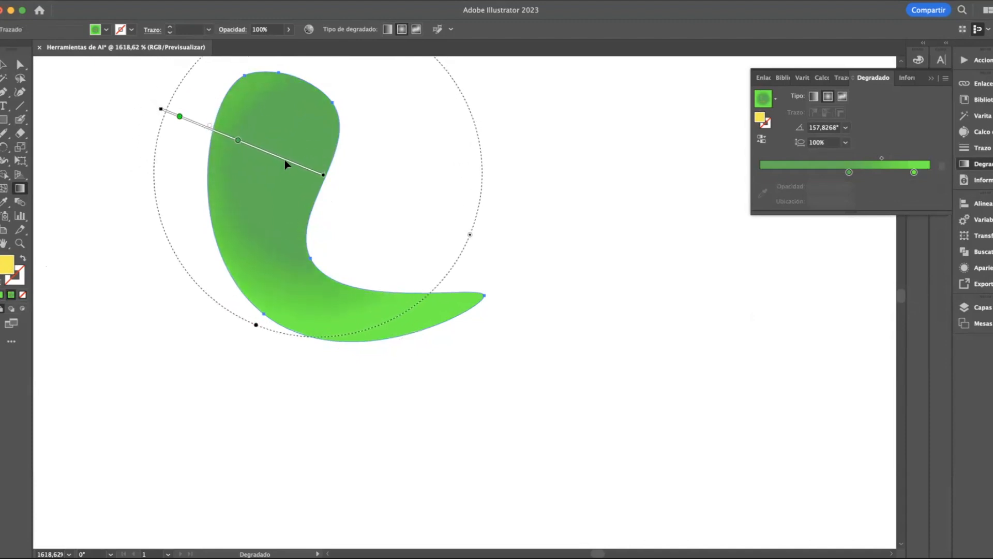
Move the darker green stop to about 66% and rotate the radial gradient to about -93°
mouse_move(235, 144)
left_mouse_down()
mouse_move(279, 155)
mouse_move(183, 104)
mouse_move(238, 122)
mouse_move(230, 122)
left_mouse_up()
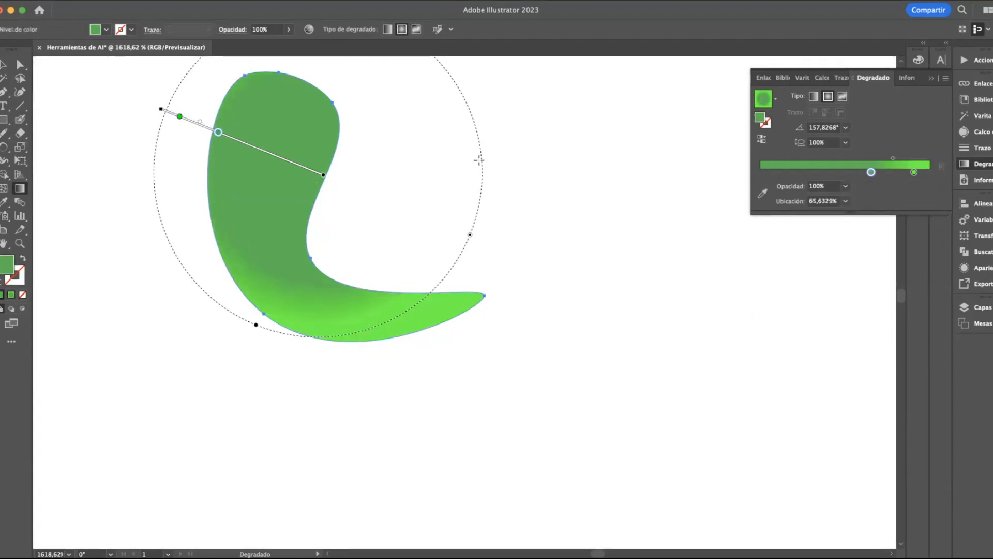
mouse_move(480, 158)
left_mouse_down()
mouse_move(417, 262)
mouse_move(266, 262)
mouse_move(244, 124)
mouse_move(307, 150)
mouse_move(298, 163)
left_mouse_up()
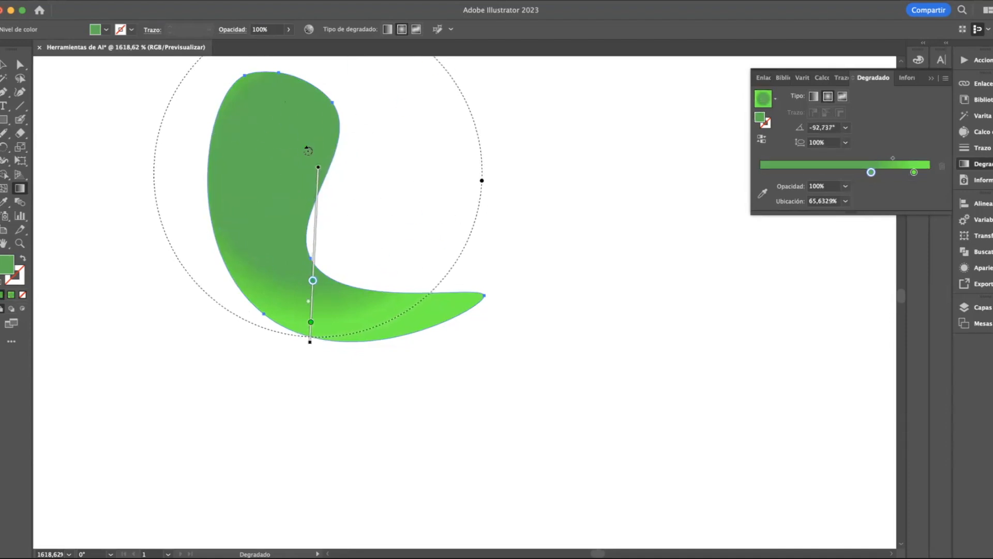
Try the freeform and linear gradient types on the shape, and return the fill to a radial gradient
left_click(841, 97)
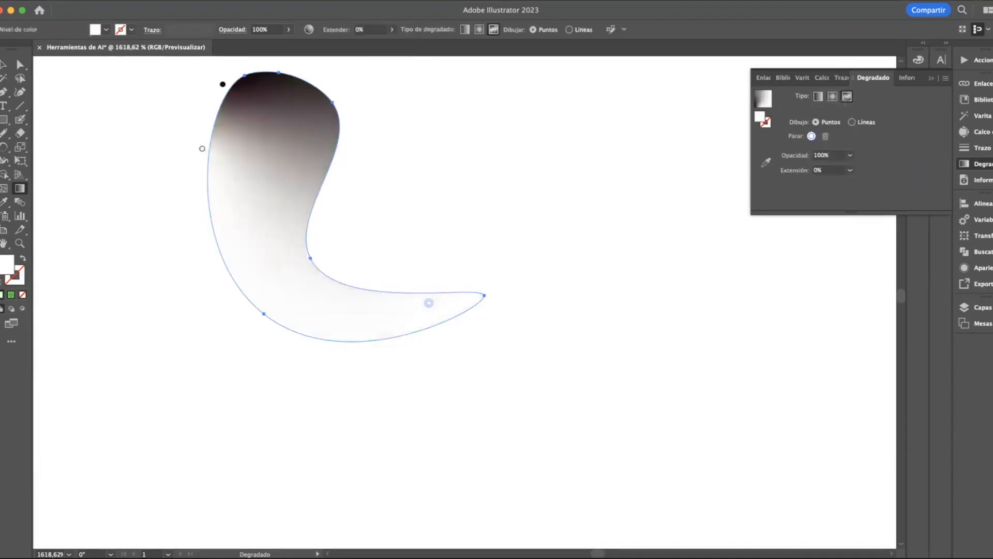
left_click(817, 97)
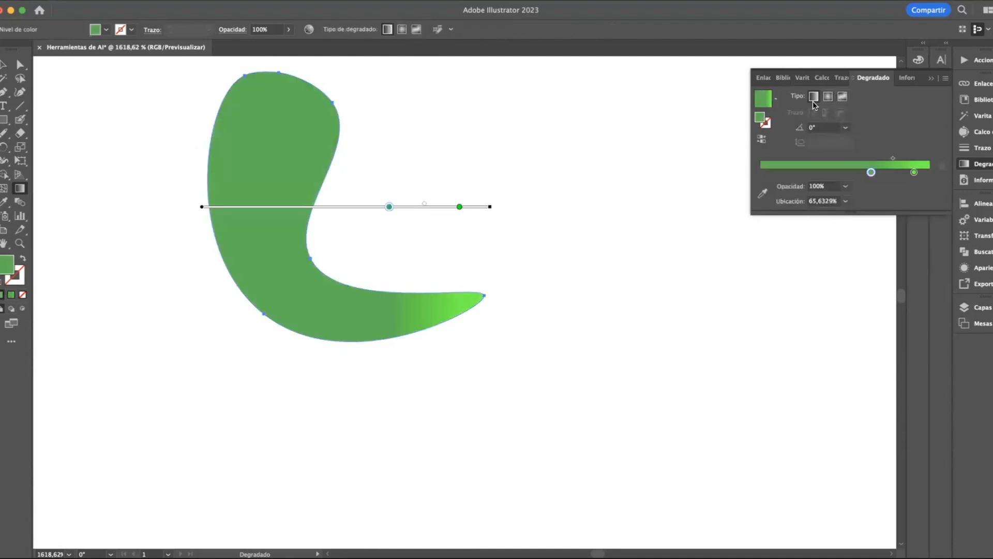
left_click(828, 96)
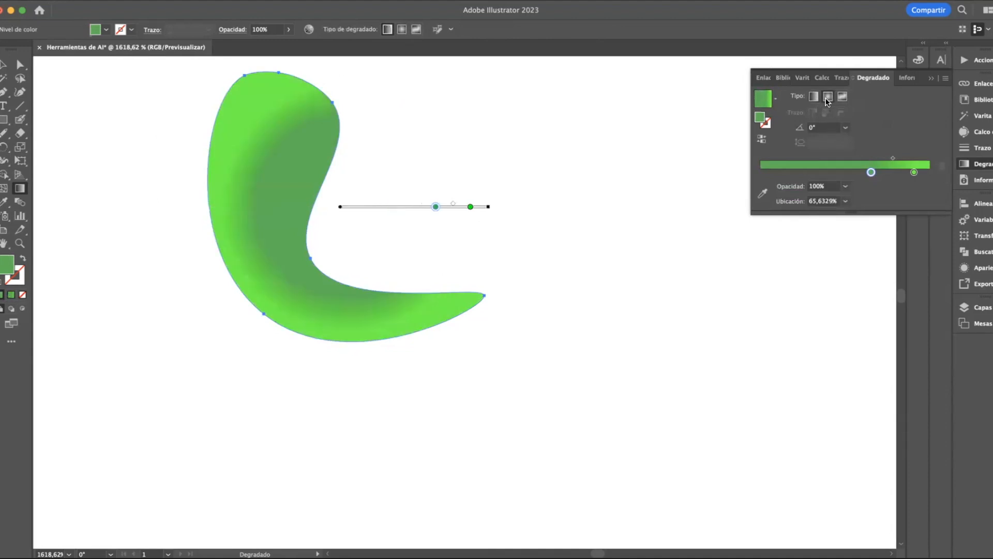
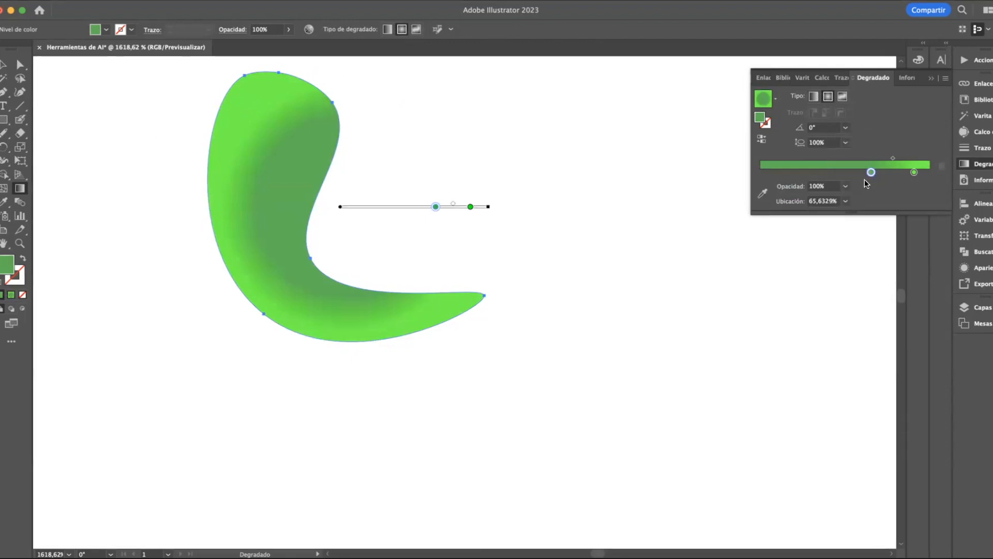
Try the darker green gradient stop at 0% and 40% opacity, set it to 80%, and deselect the shape
left_click(846, 186)
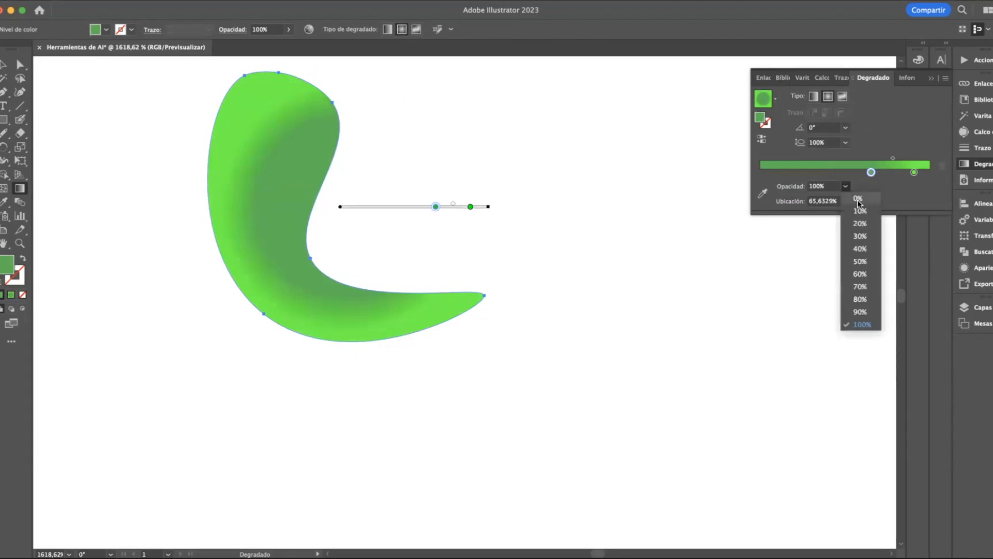
left_click(859, 206)
left_click(845, 186)
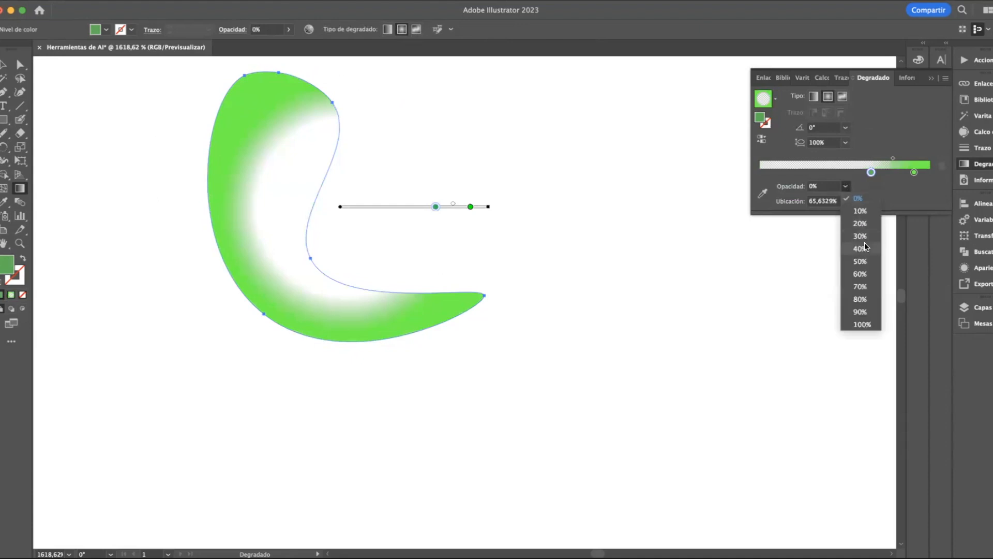
left_click(863, 247)
left_click(845, 186)
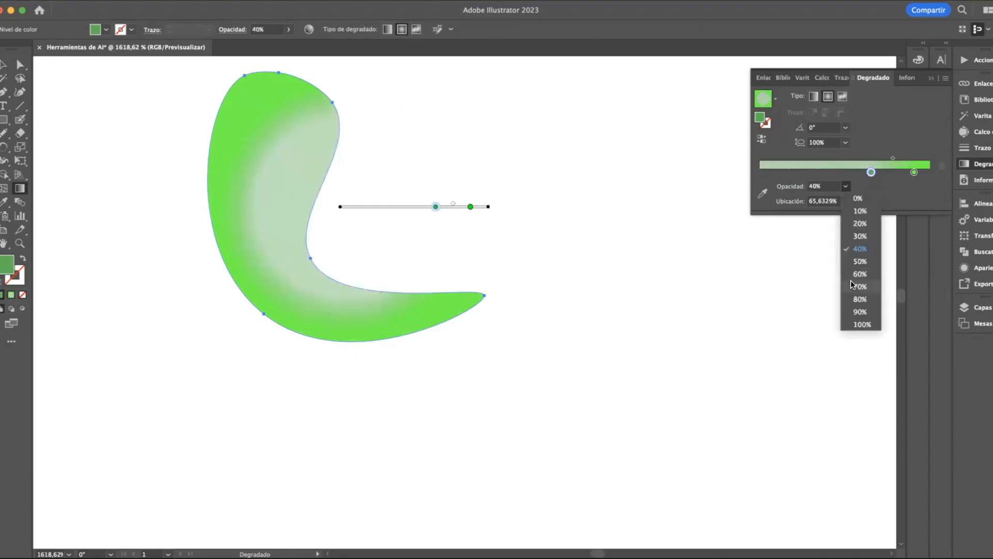
left_click(852, 289)
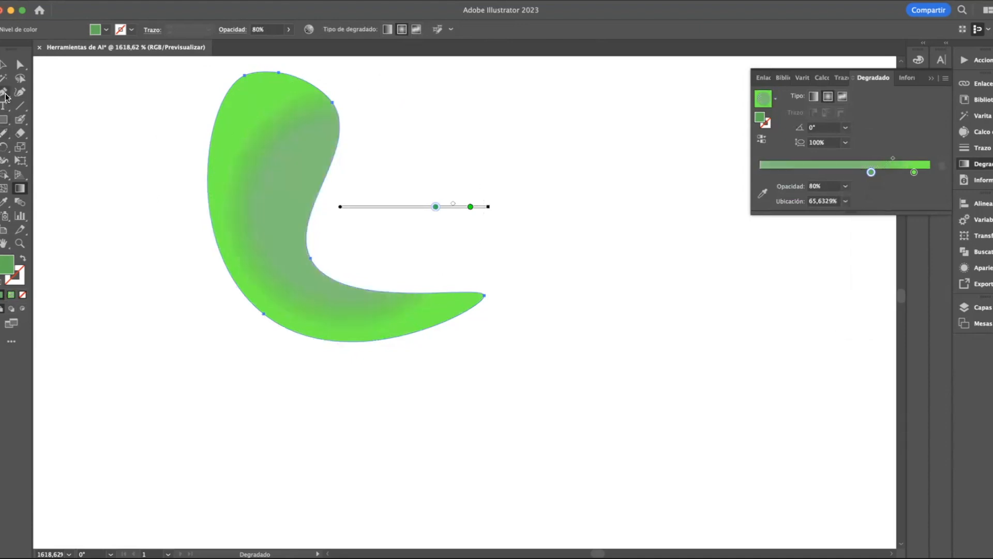
left_click(3, 64)
scroll(260, 269, "down", 3)
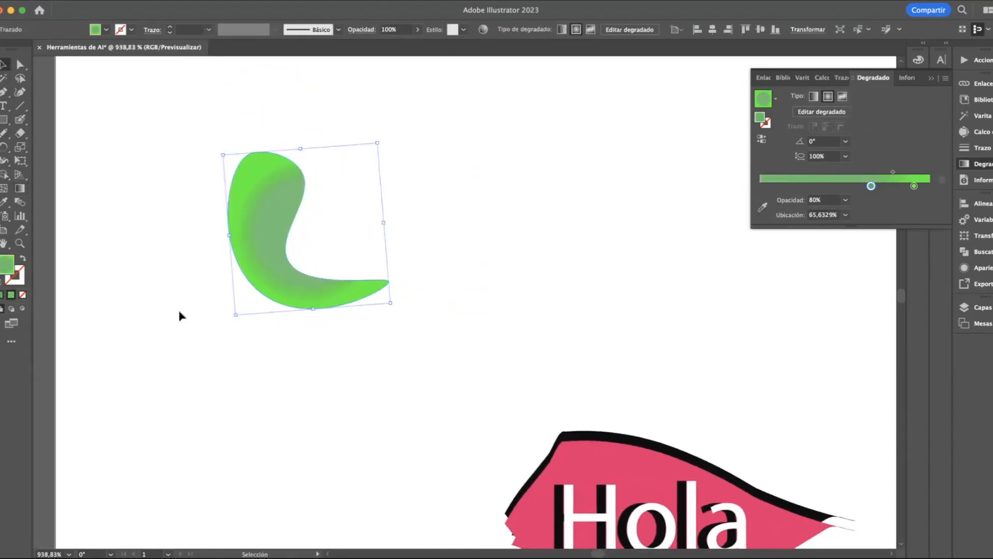
left_click(162, 309)
Fill the curved shape with the pink sampled from the "Hola" banner using the Eyedropper
left_click(4, 201)
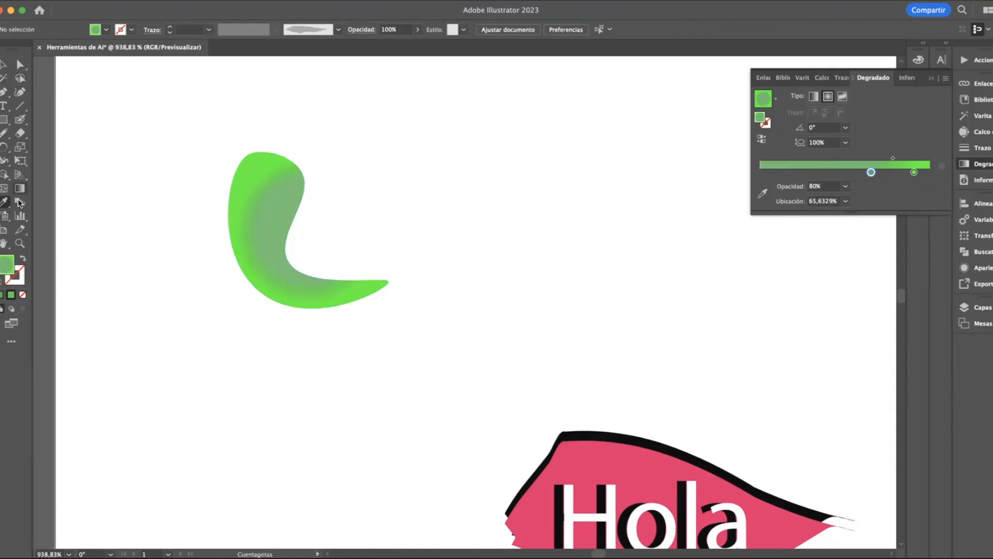
left_click(3, 64)
left_click(275, 207)
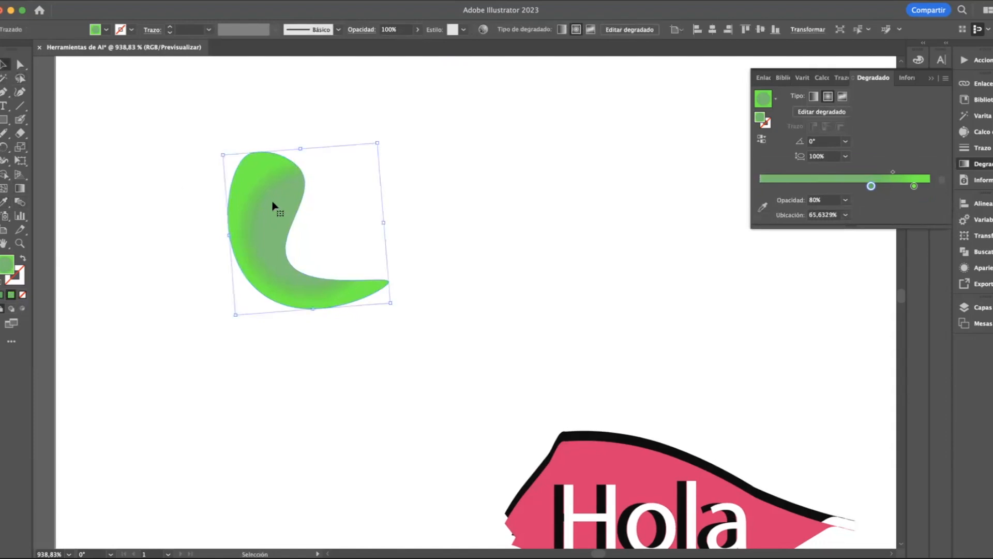
left_click(5, 202)
left_click(576, 447)
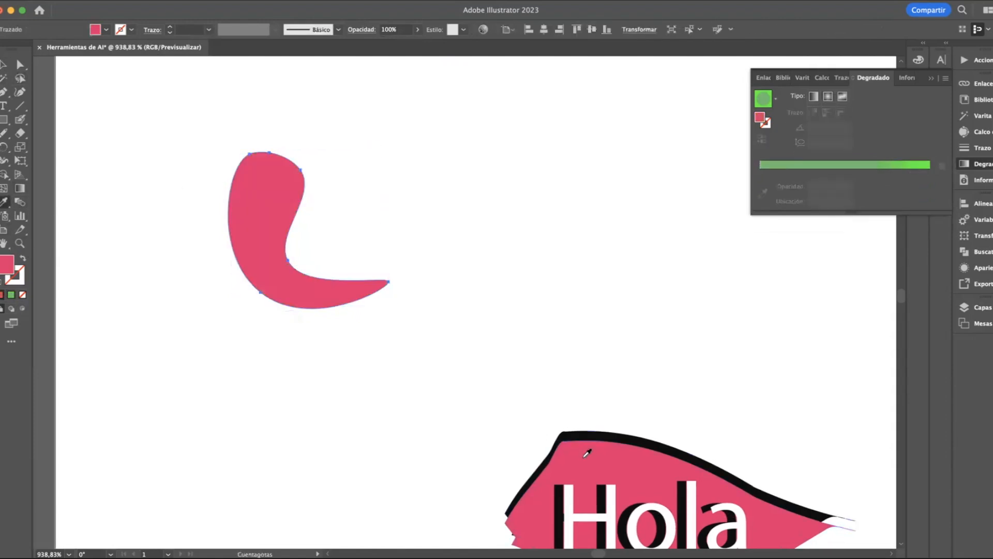
Sample fills from other objects, including the pink rectangle, and give the curved shape the black of the "Hola" banner's outline
scroll(339, 296, "down", 3)
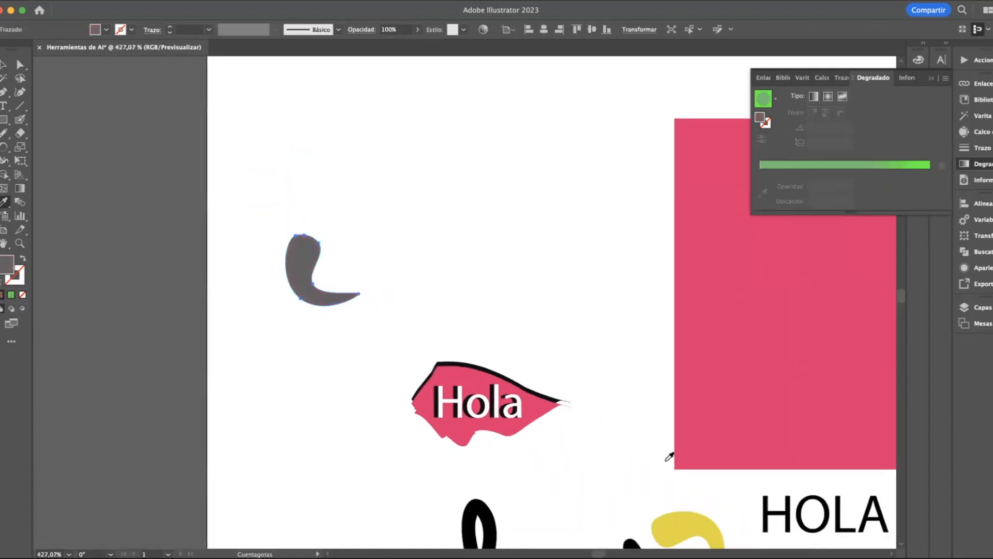
left_click(681, 526)
left_click(707, 324)
scroll(321, 253, "up", 5)
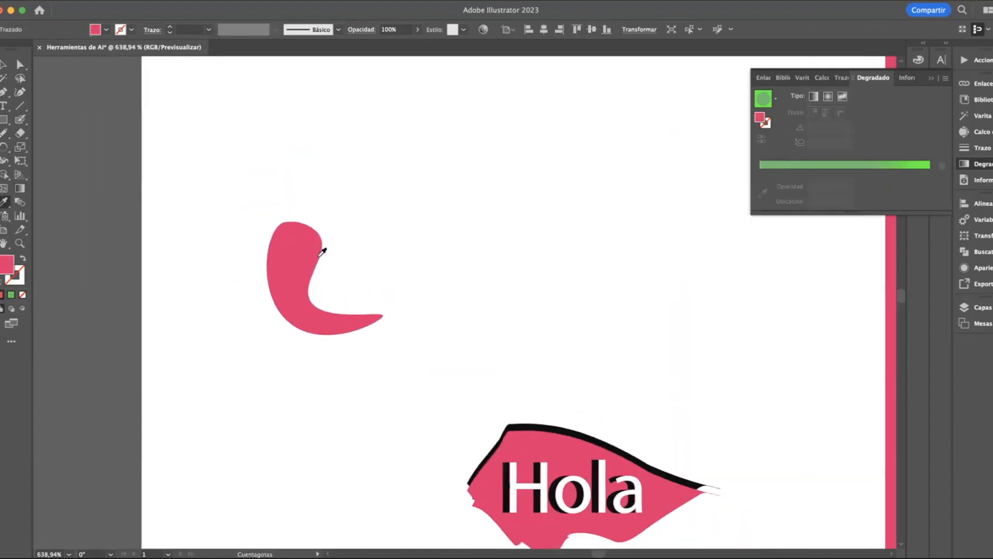
scroll(321, 252, "down", 3)
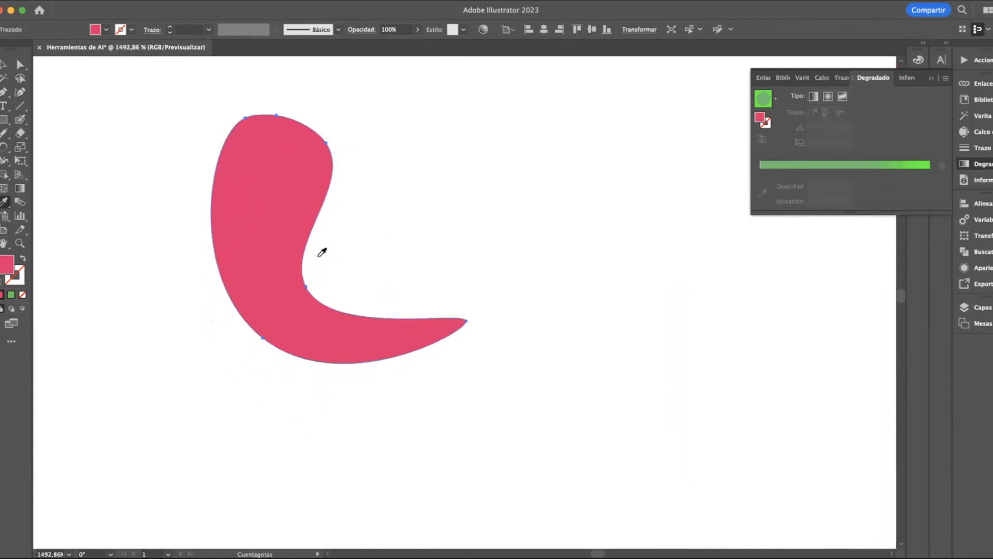
left_click(560, 409)
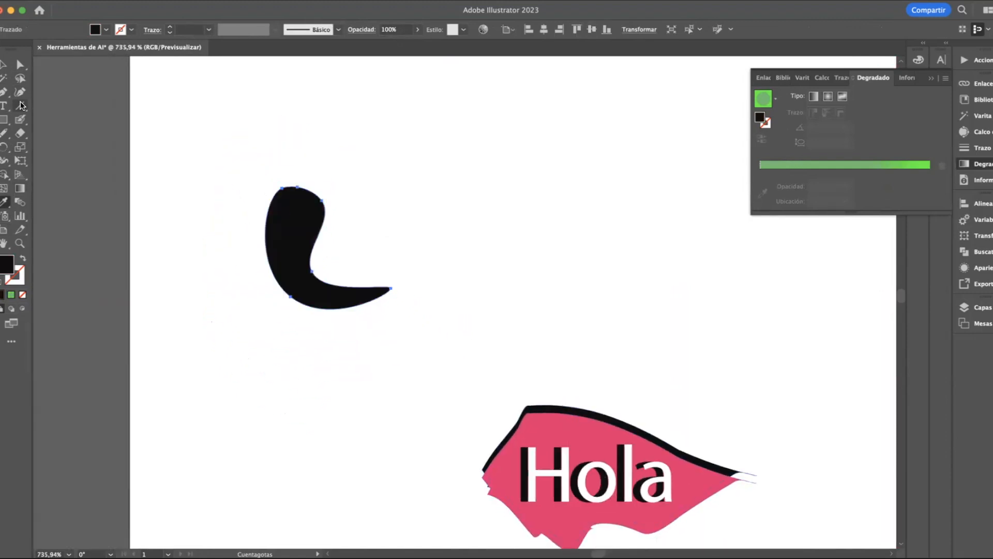
left_click(3, 65)
left_click(3, 207)
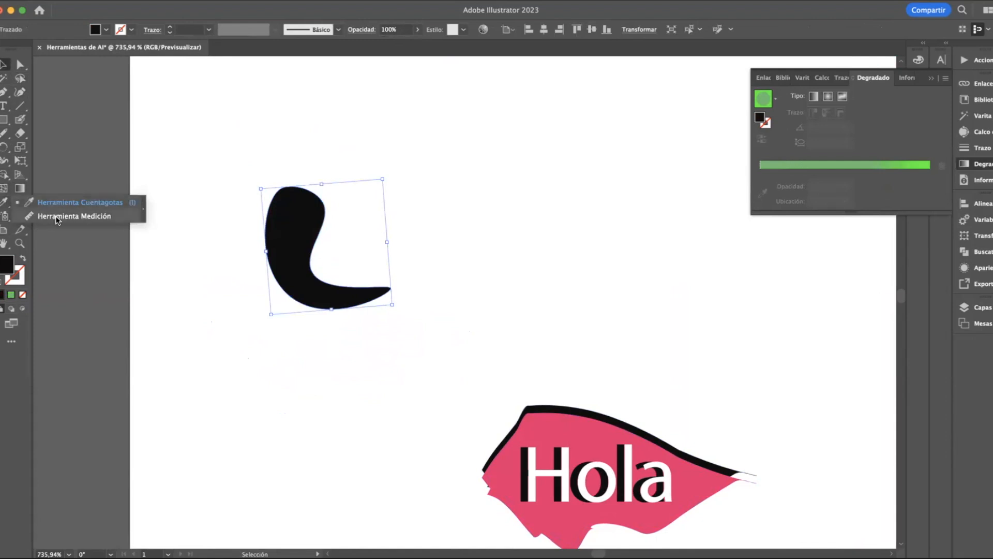
left_click(50, 185)
left_click(20, 203)
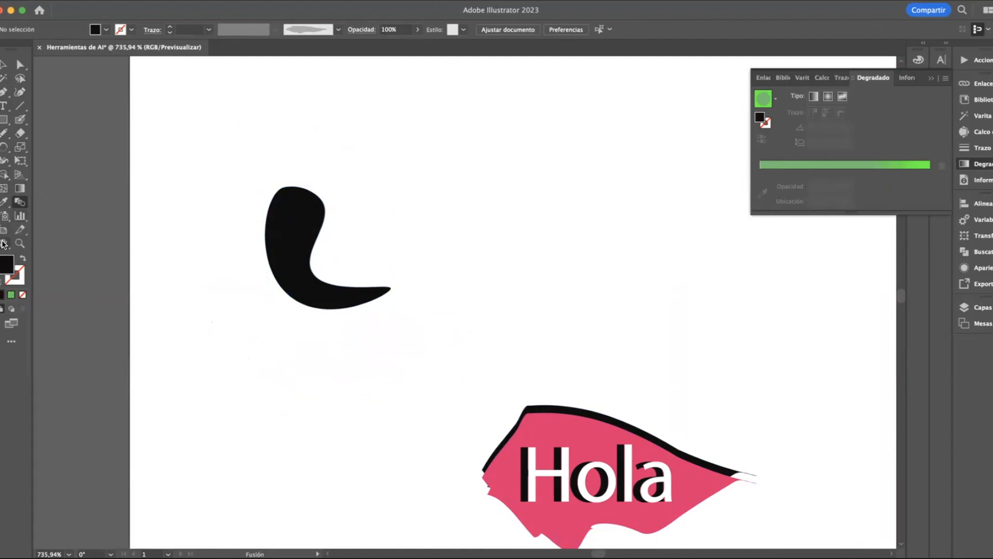
Use the Zoom tool to magnify the black shape up to 3200%, and zoom back out to 1600%
left_click(20, 244)
left_click(291, 230)
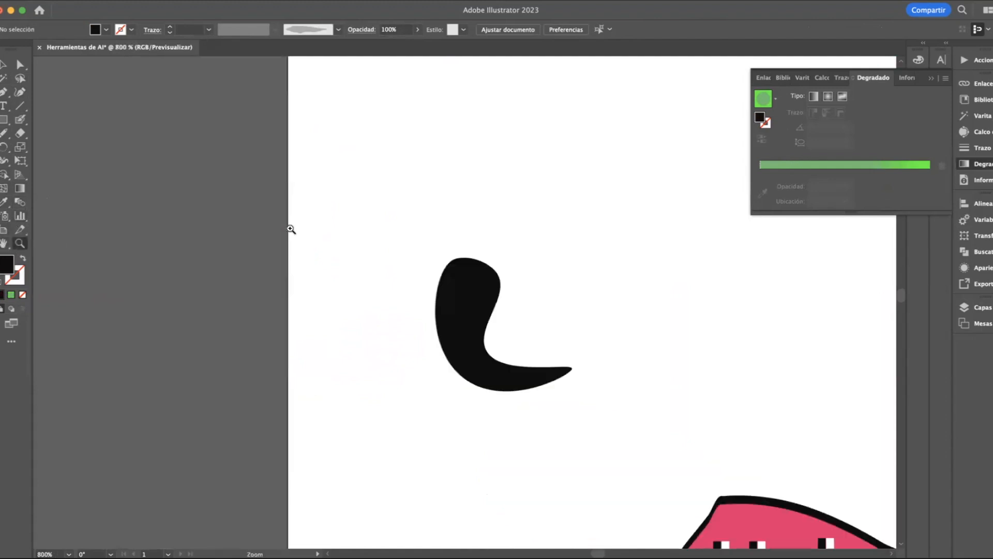
left_click(476, 294)
left_click(476, 294)
left_click(476, 295)
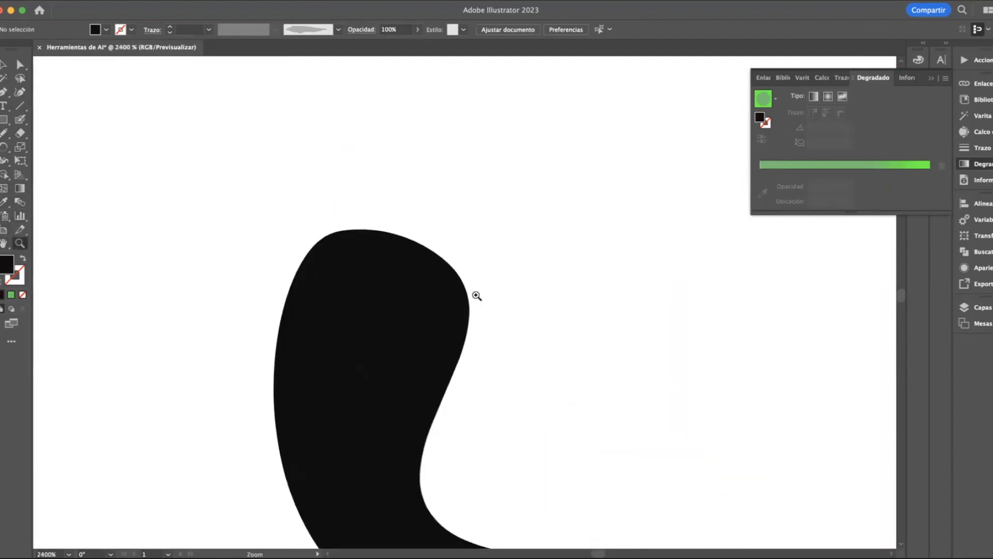
scroll(475, 295, "down", 5)
scroll(476, 295, "down", 2)
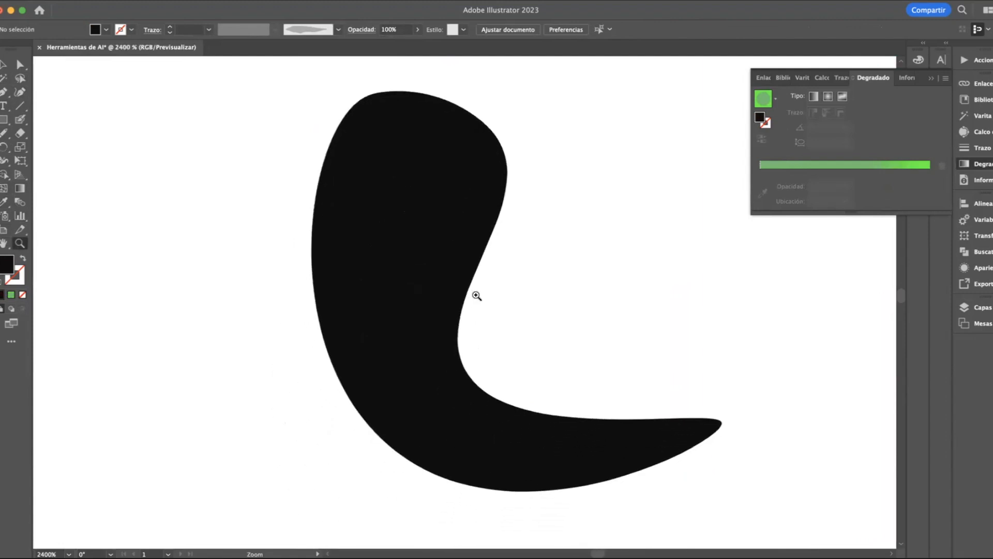
left_click(476, 295)
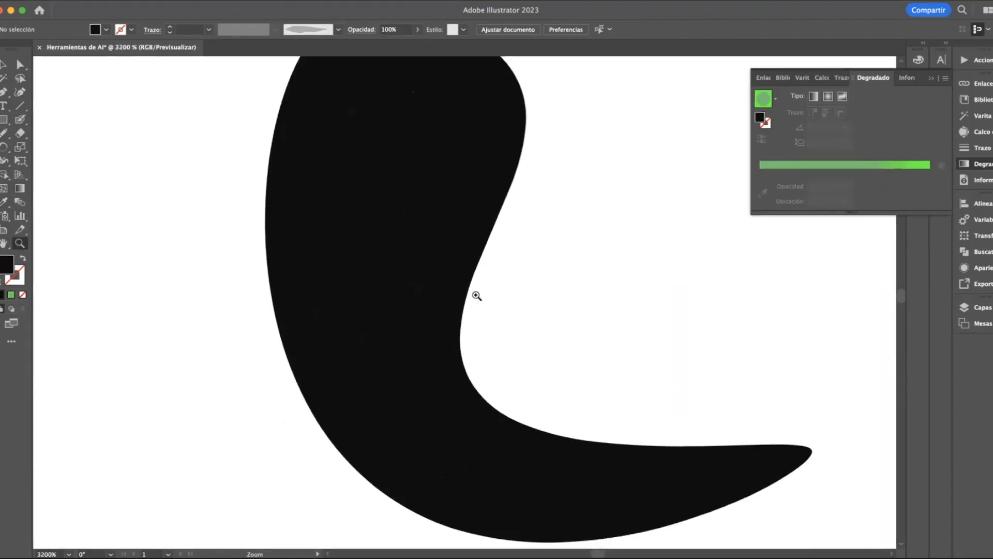
left_click(496, 287, "alt")
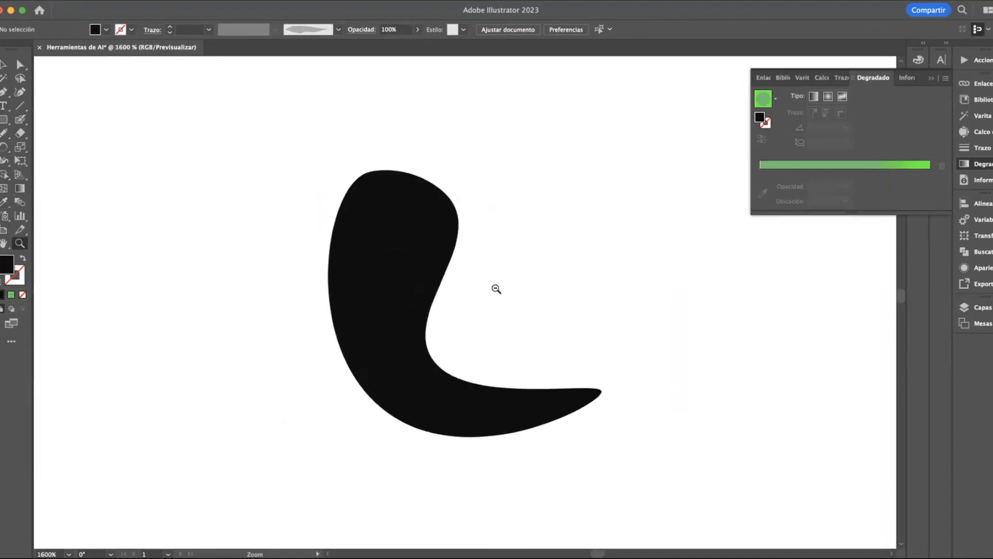
left_click(4, 64)
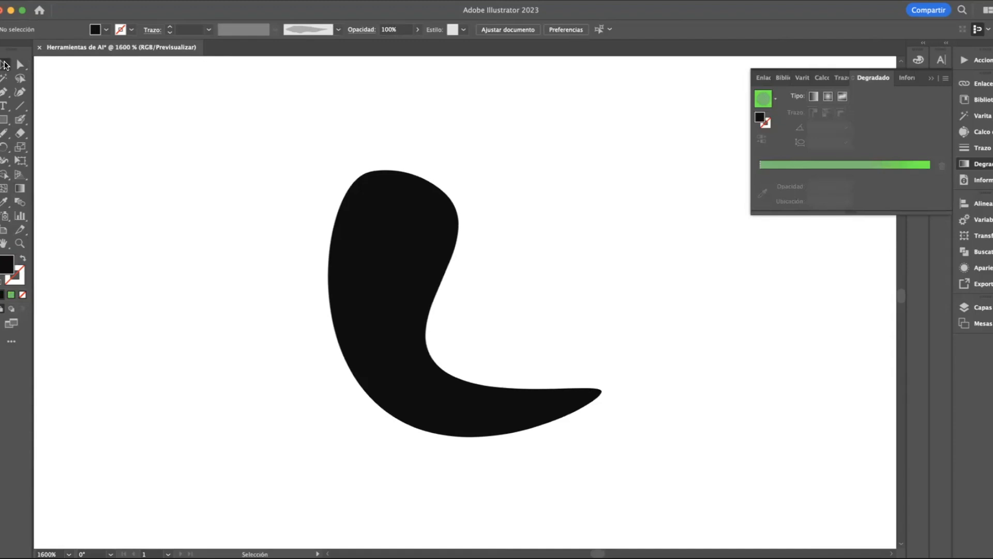
Look through the complete collection of available tools, from selecting and drawing to modifying, and close it
left_click(11, 342)
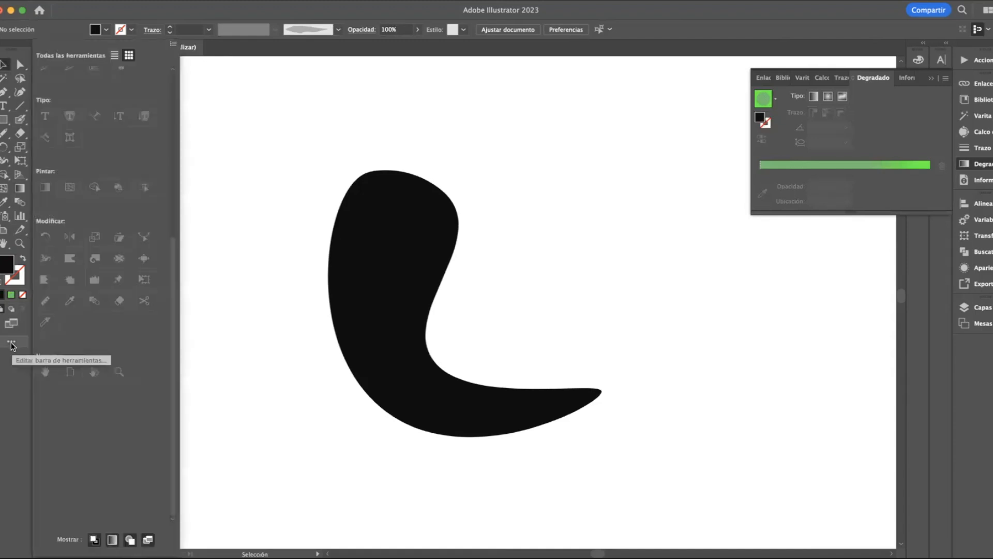
scroll(128, 258, "up", 5)
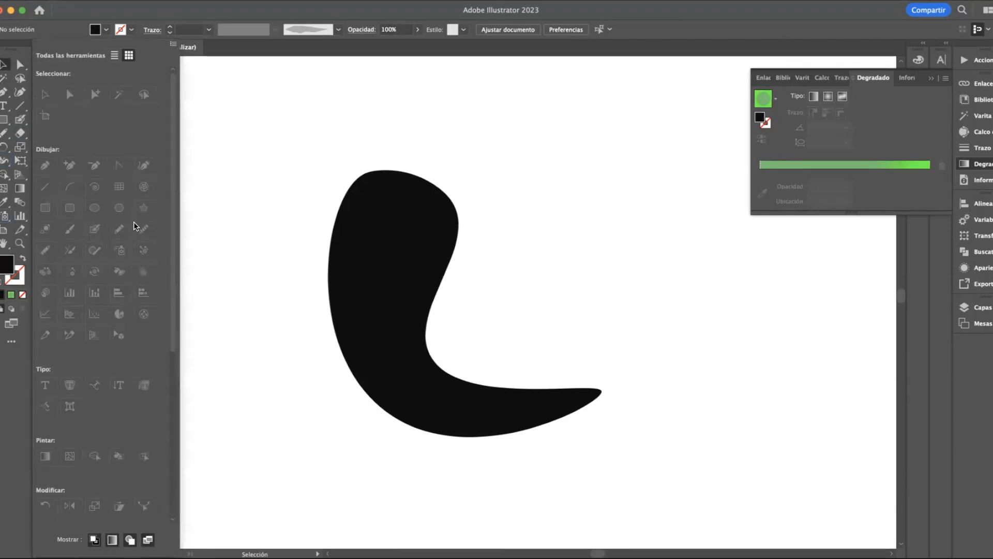
scroll(152, 208, "down", 5)
left_click(244, 205)
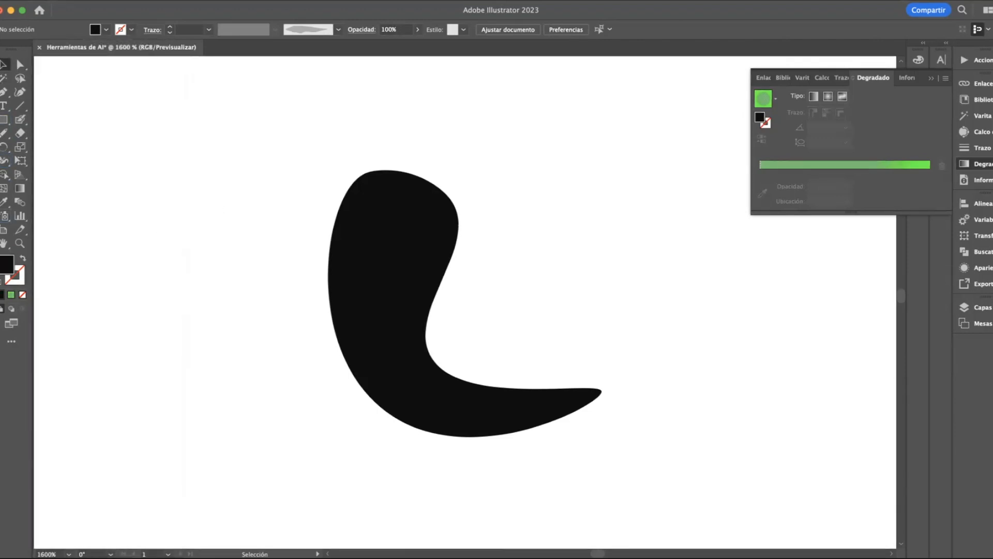
Put away the gradient settings and move the black shape closer to the artboard's left edge, slightly upward
left_click(3, 120)
left_click(930, 78)
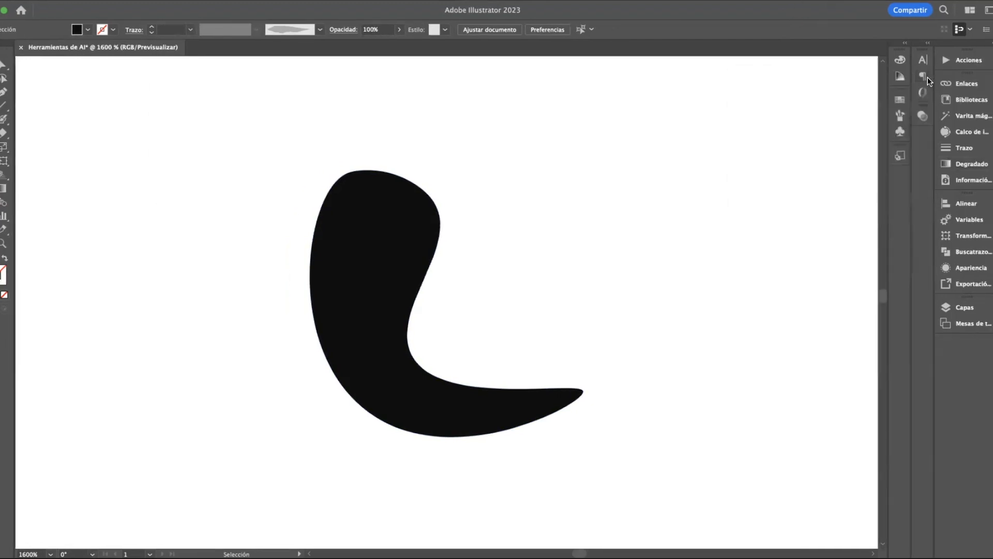
left_click(422, 206)
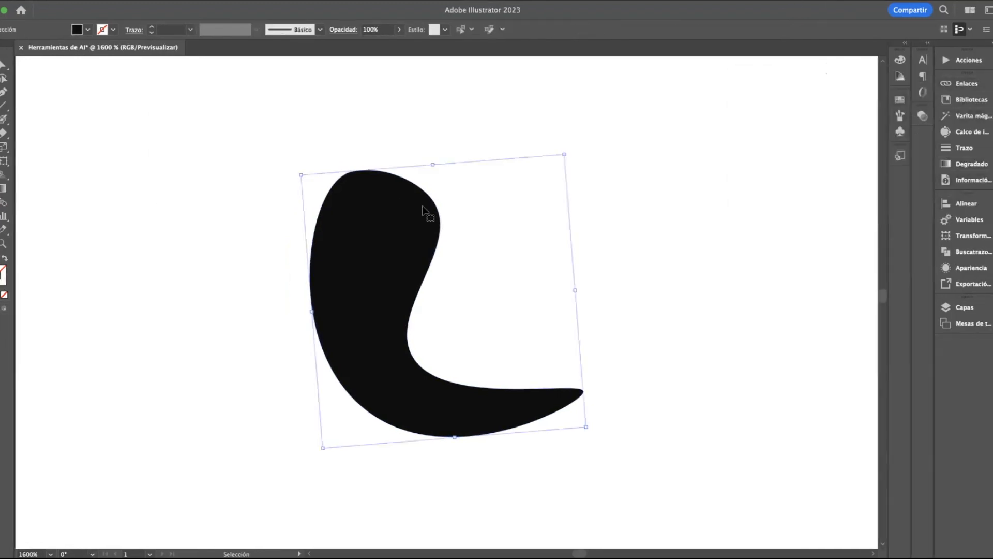
scroll(422, 206, "down", 3)
left_click_drag(422, 220, 273, 191)
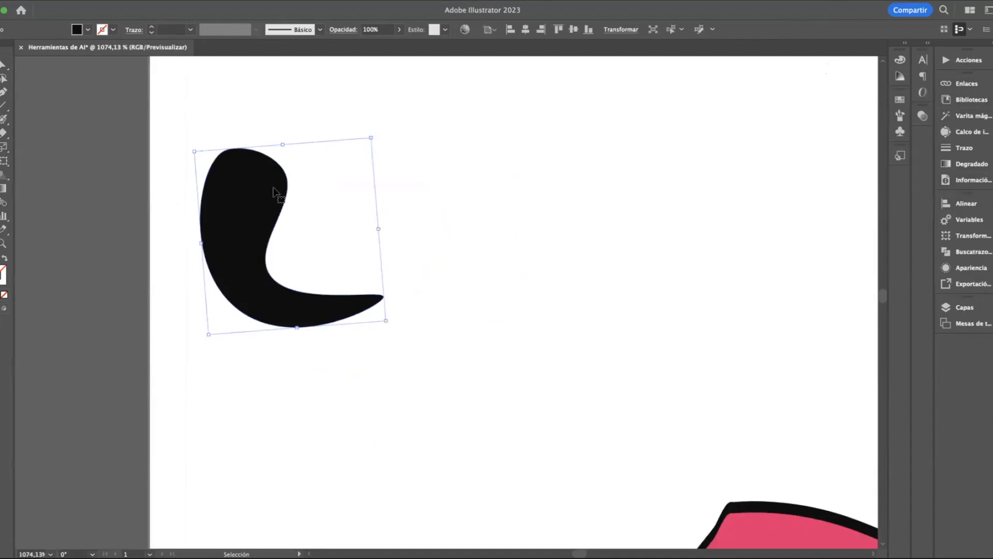
Try several swatches as the shape's fill, including magenta and light orange, settle on the greenish yellow, and hide the swatches
left_click(900, 99)
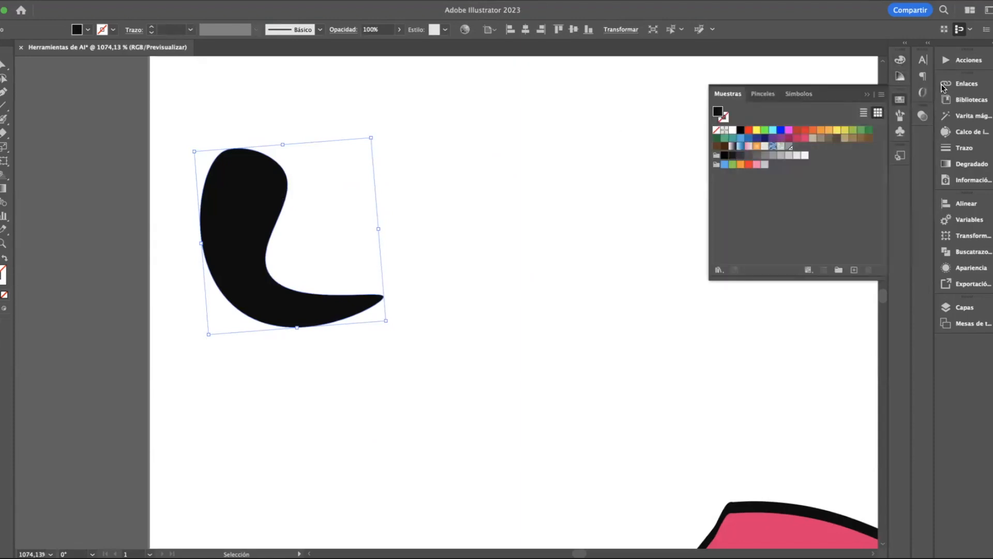
left_click(868, 95)
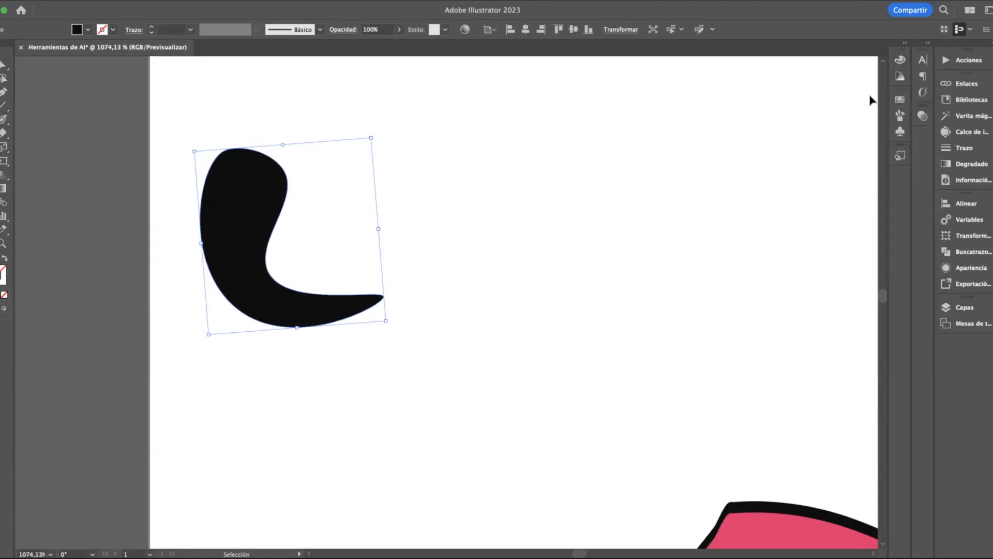
left_click(901, 101)
left_click(749, 131)
left_click(758, 131)
left_click(789, 131)
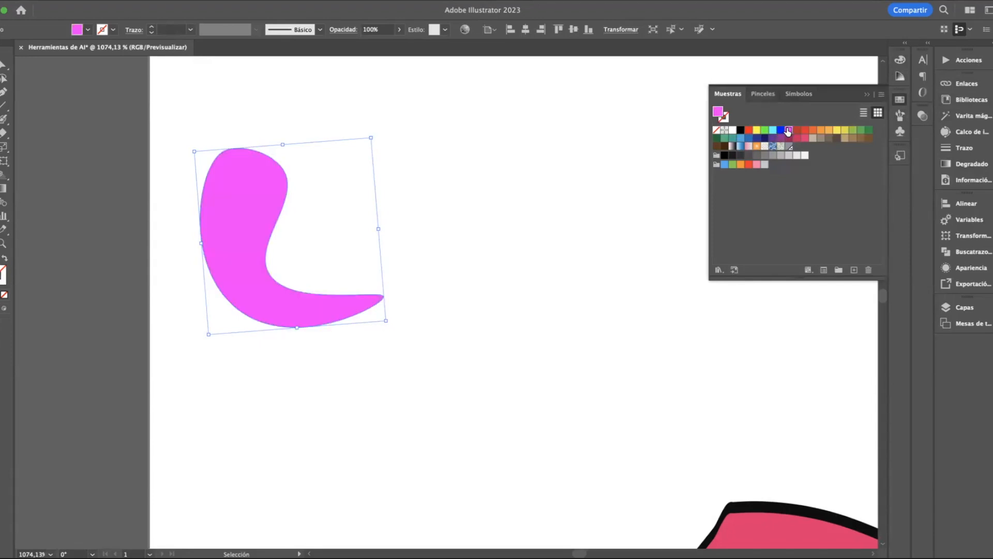
left_click(796, 130)
left_click(812, 131)
left_click(830, 130)
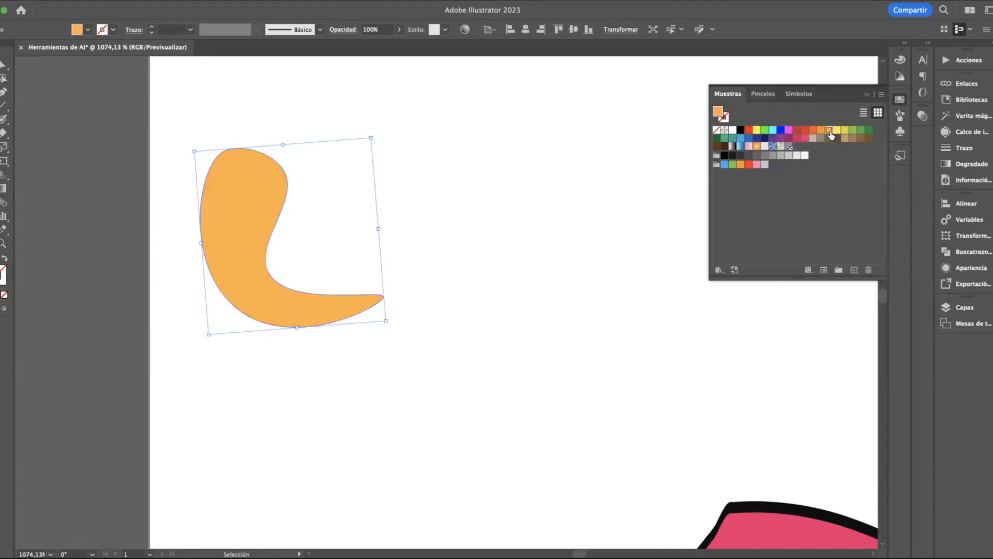
left_click(845, 130)
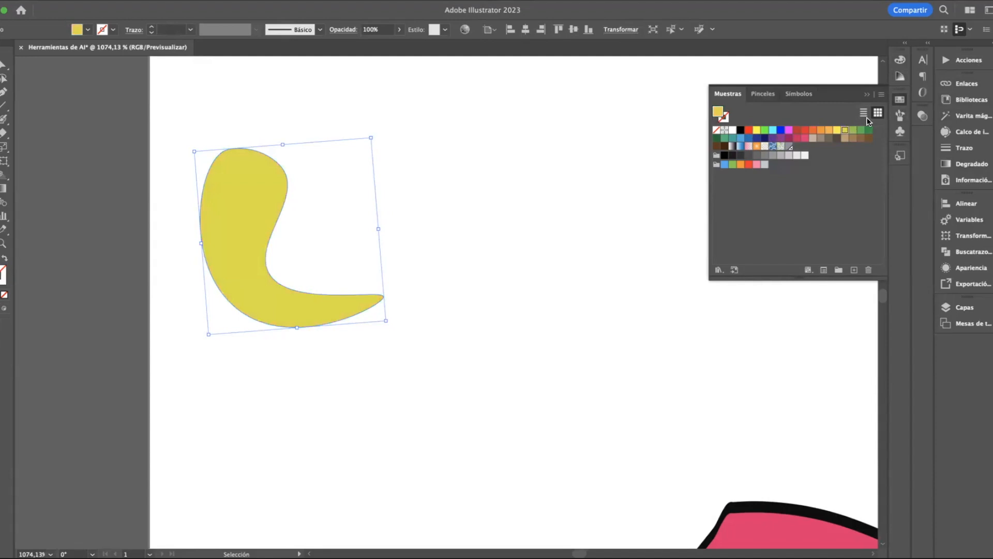
left_click_drag(842, 10, 867, 7)
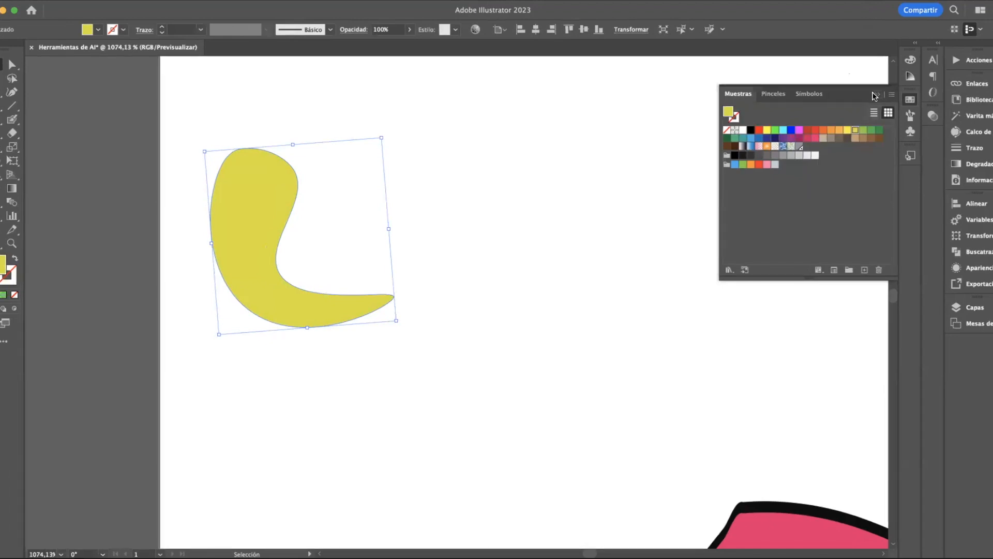
left_click(877, 95)
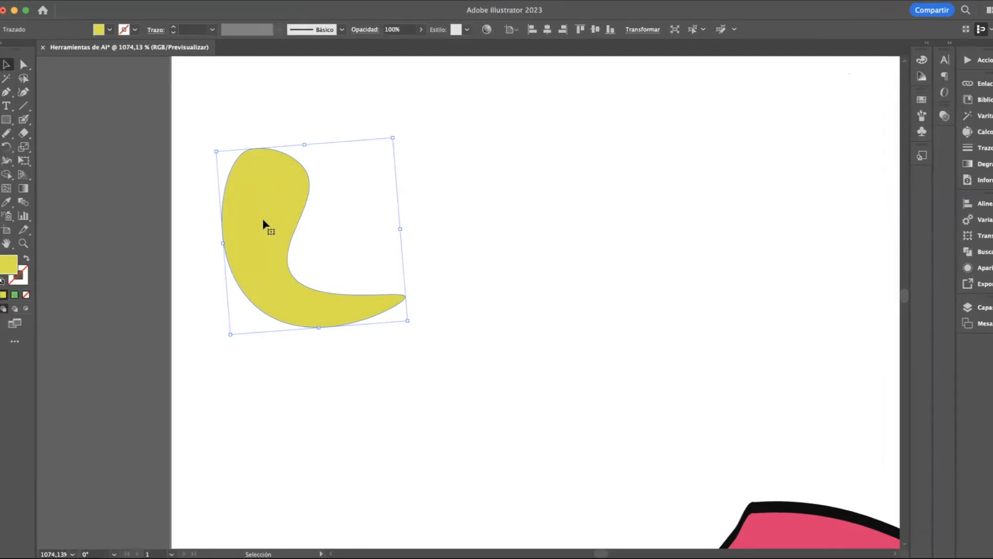
Recolor the greenish yellow shape's fill to cyan 00FFFF by its hexadecimal code in the Color Picker
double_click(5, 269)
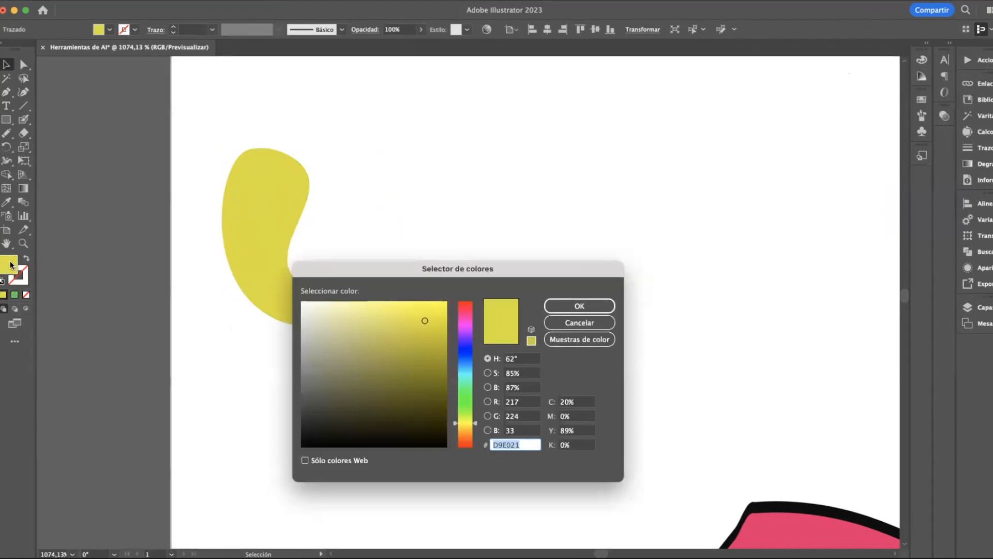
left_click_drag(517, 268, 547, 115)
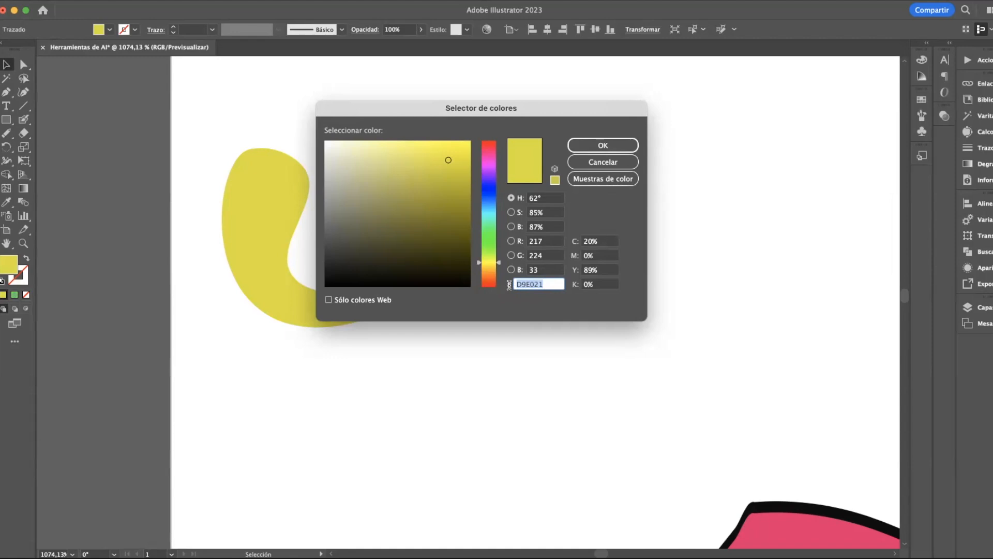
type("Fff")
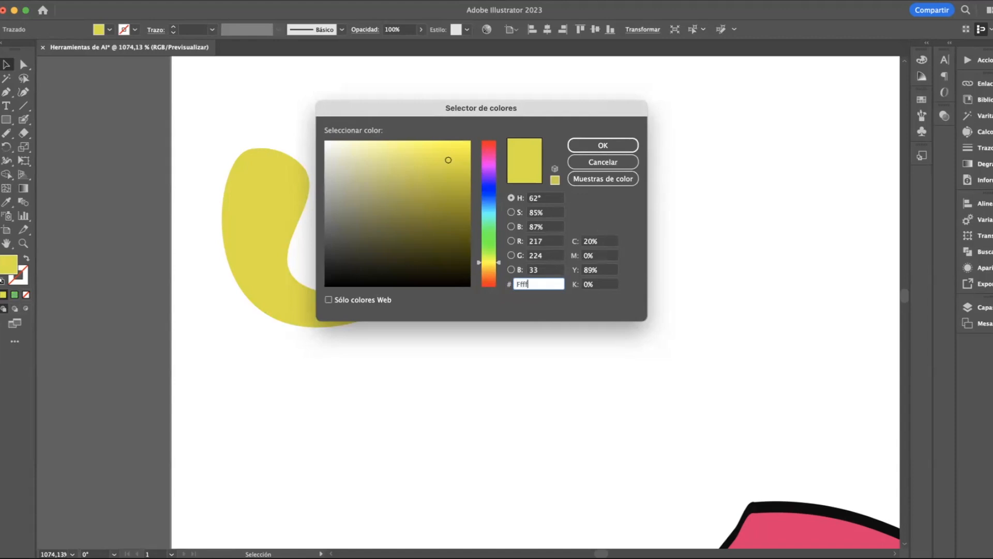
key("Return")
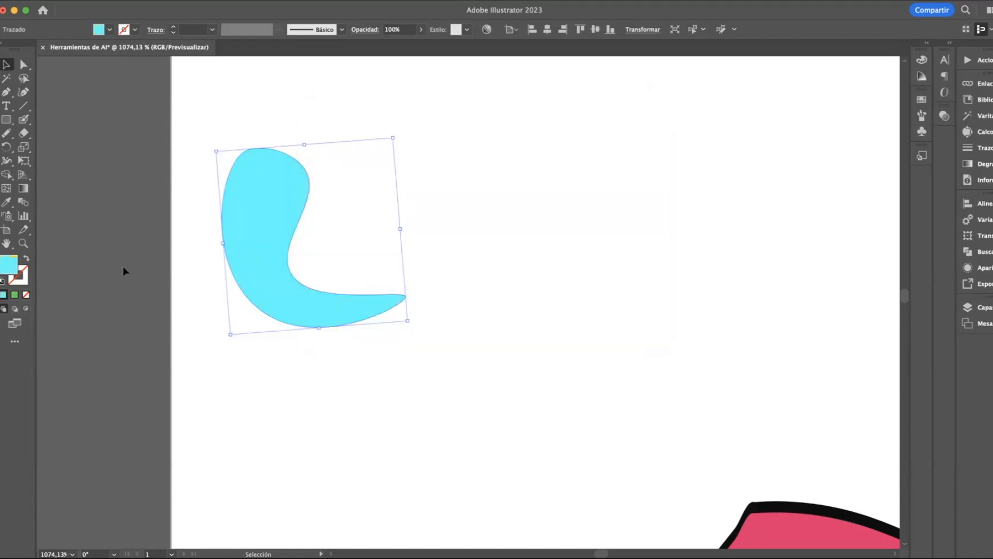
double_click(7, 265)
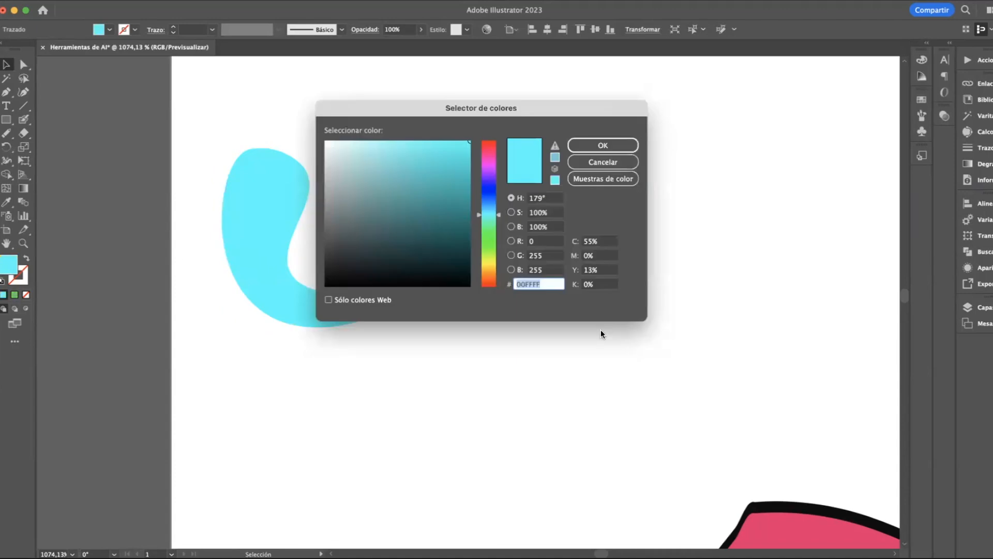
type("we345u")
key("Escape")
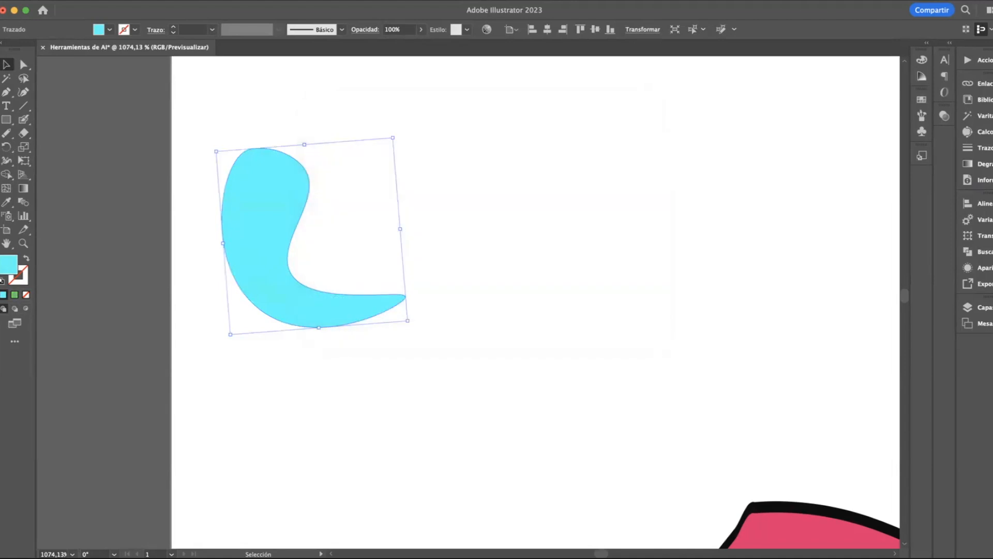
Choose the medium blue 2977CC for the shape's fill by picking hue and shade visually in the Color Picker
double_click(7, 265)
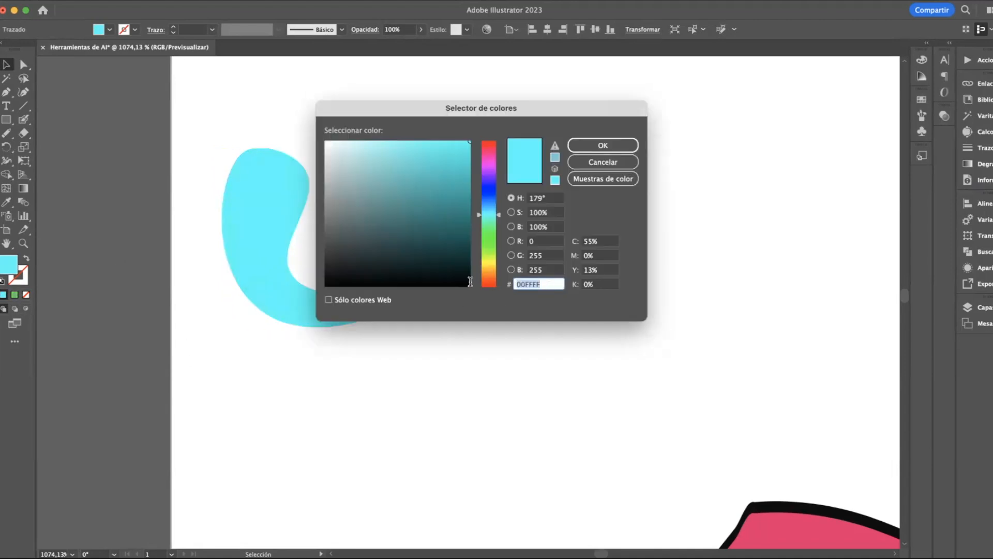
left_click(456, 159)
mouse_move(455, 158)
left_mouse_down()
mouse_move(440, 176)
mouse_move(423, 168)
mouse_move(408, 195)
mouse_move(425, 192)
left_mouse_up()
mouse_move(490, 206)
left_mouse_down()
mouse_move(446, 183)
mouse_move(441, 168)
left_mouse_up()
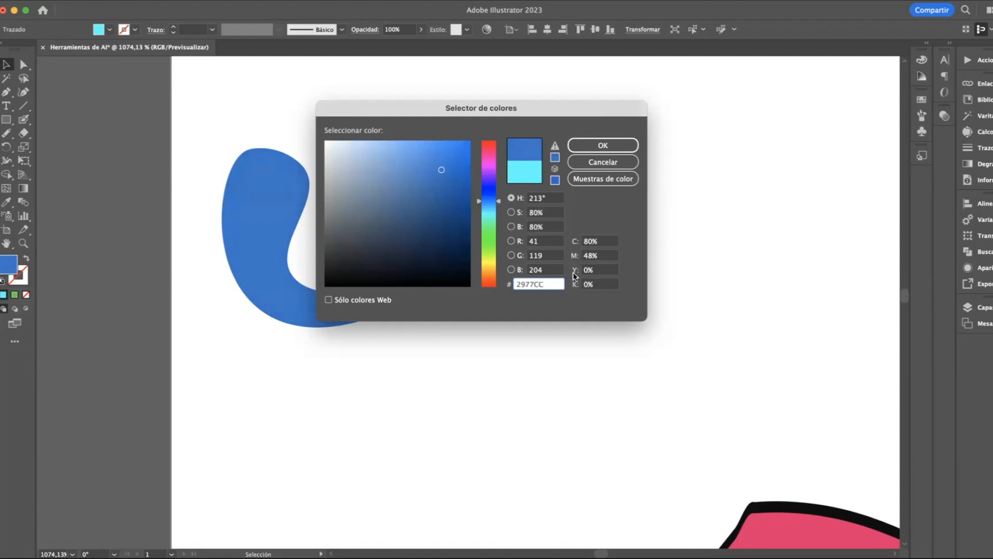
Change the fill's CMYK values to cyan 90%, magenta 18%, yellow 70% and black 0%, and apply the color
left_click(588, 242)
type("90")
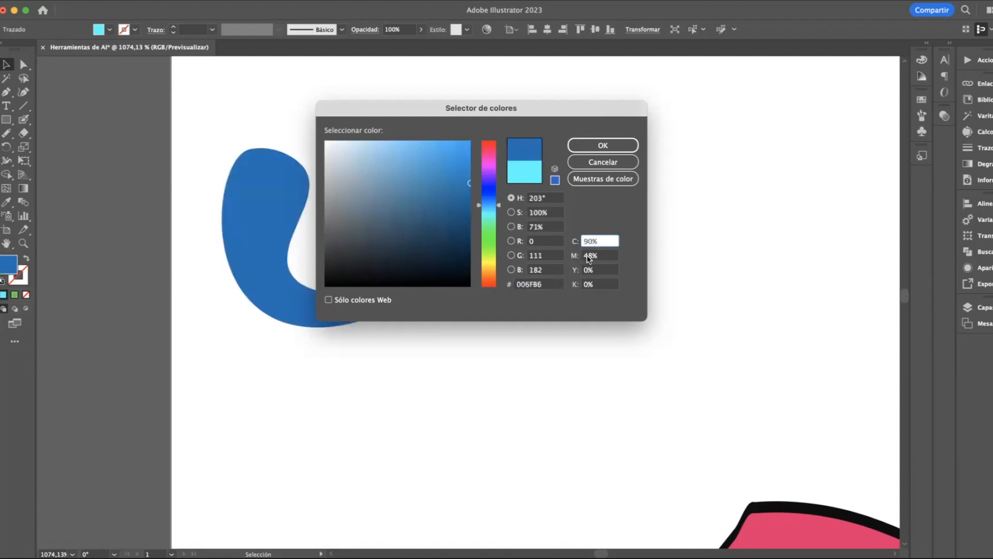
left_click(582, 256)
type("18")
left_click(587, 270)
type("70")
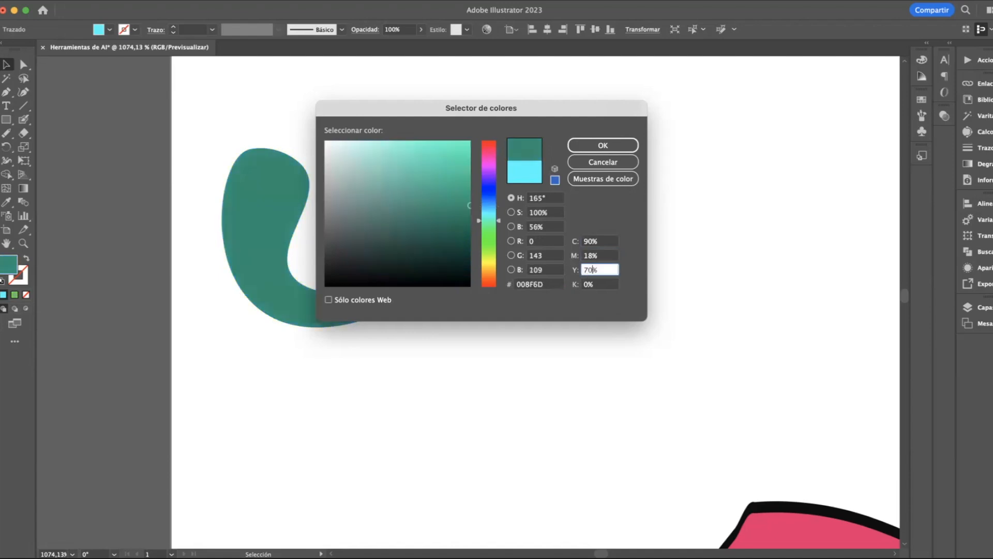
left_click(588, 284)
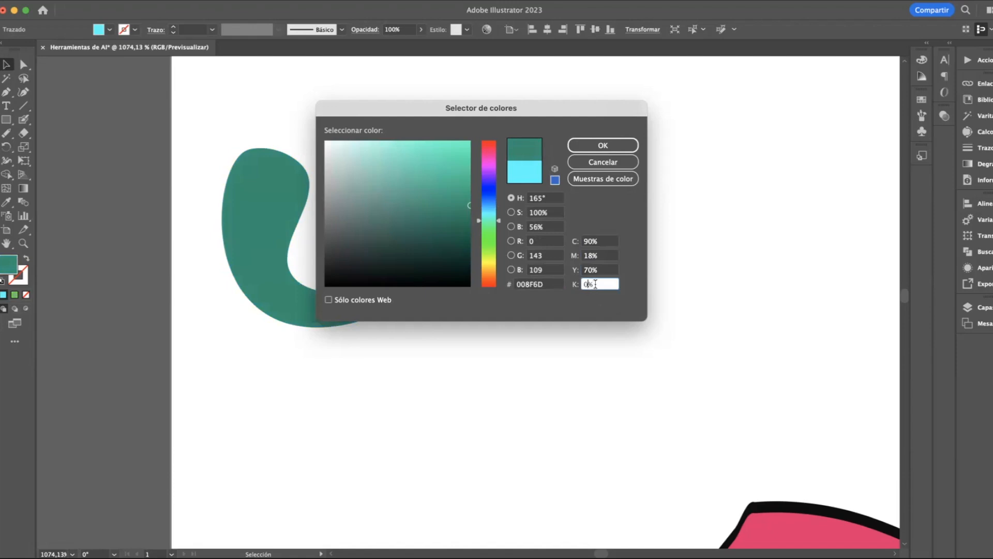
left_click(589, 148)
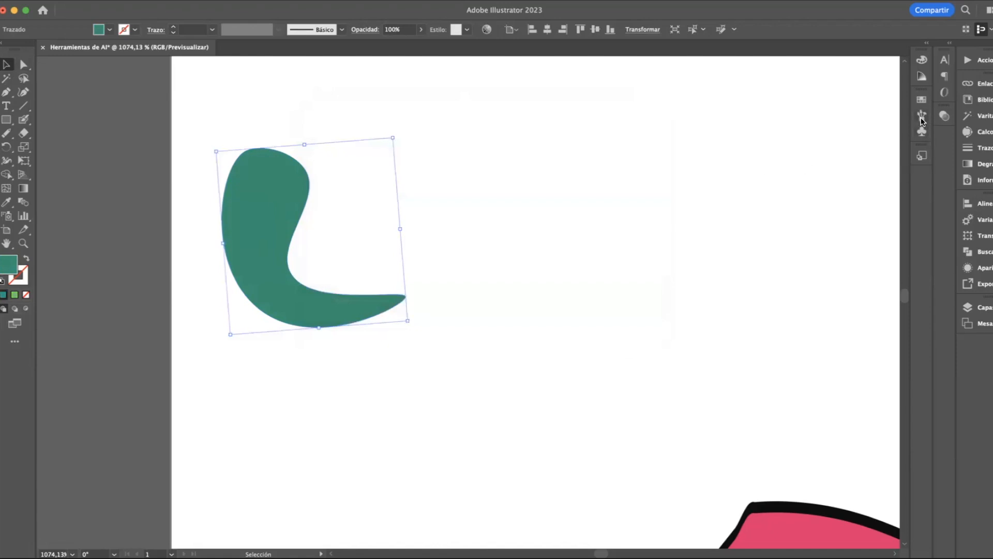
Look over the available brushes and put them away
left_click(922, 117)
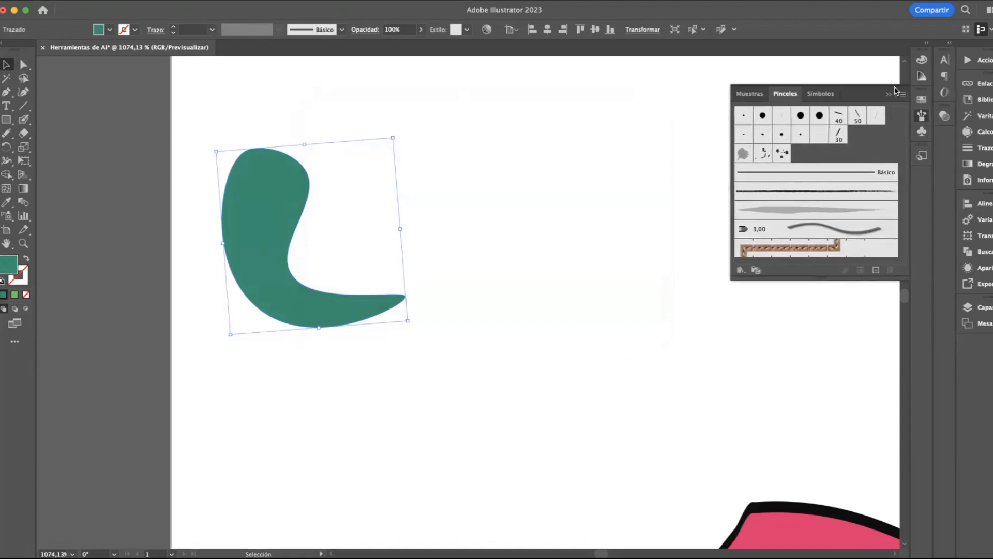
left_click(890, 95)
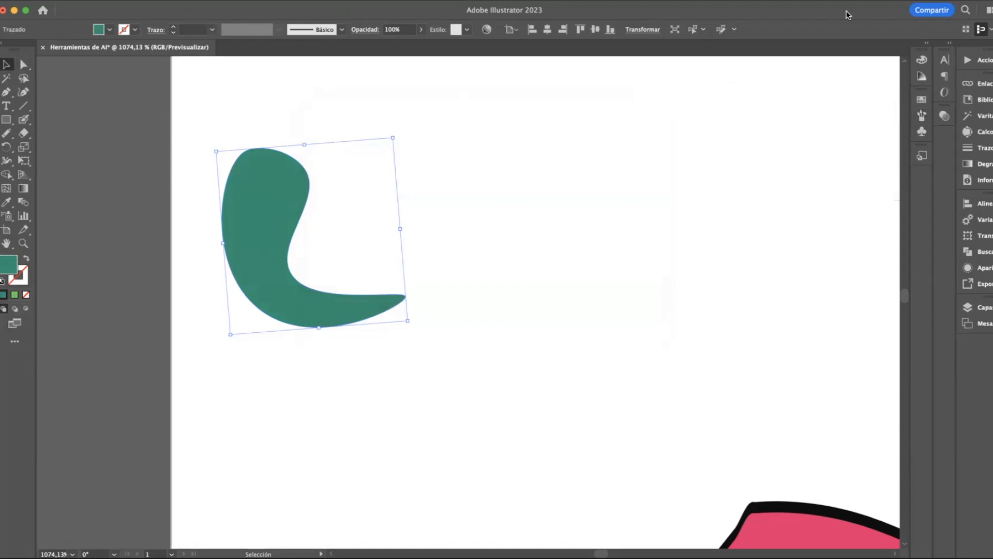
Give the shape a stroke in its own green fill color, try a 40 pt weight, and settle on 6 pt
left_click(966, 148)
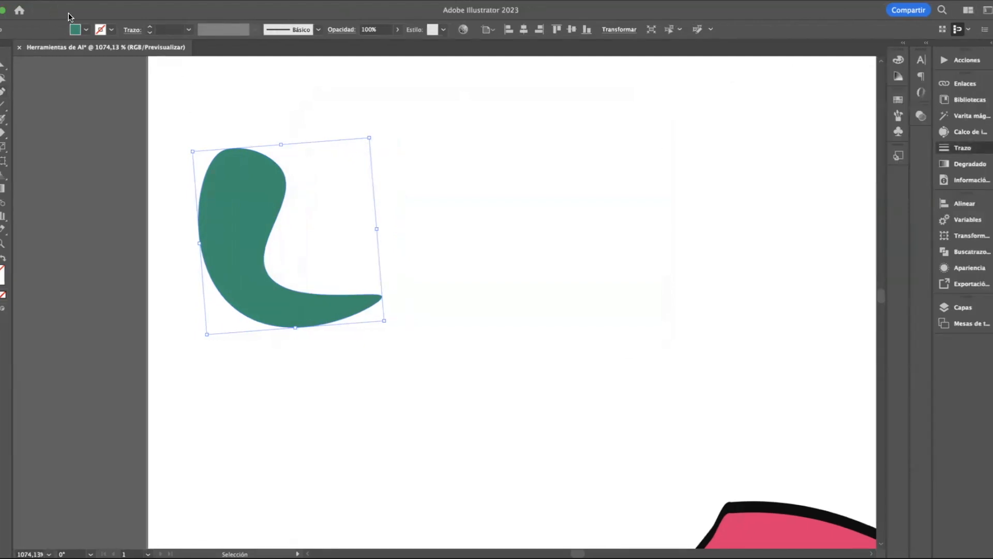
left_click_drag(2, 267, 10, 268)
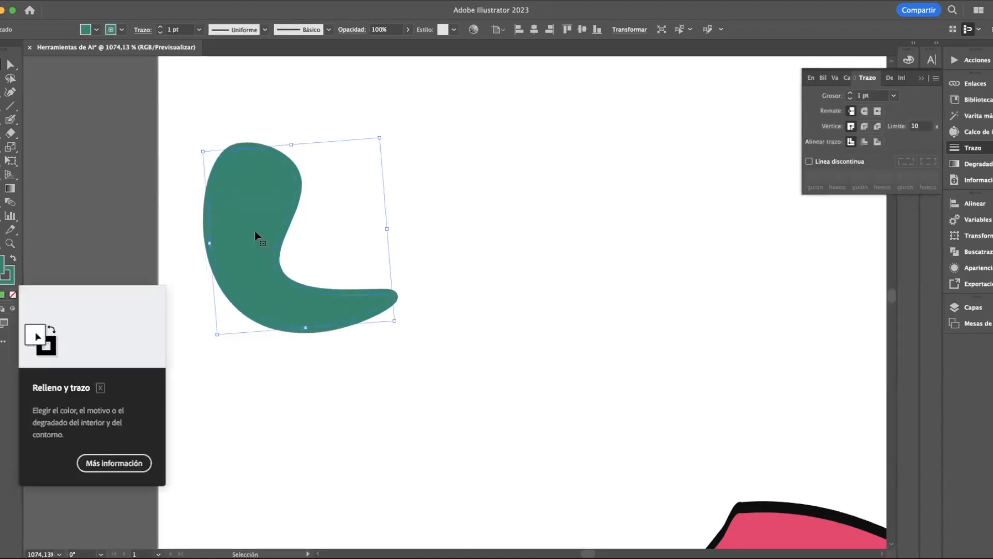
left_click(893, 97)
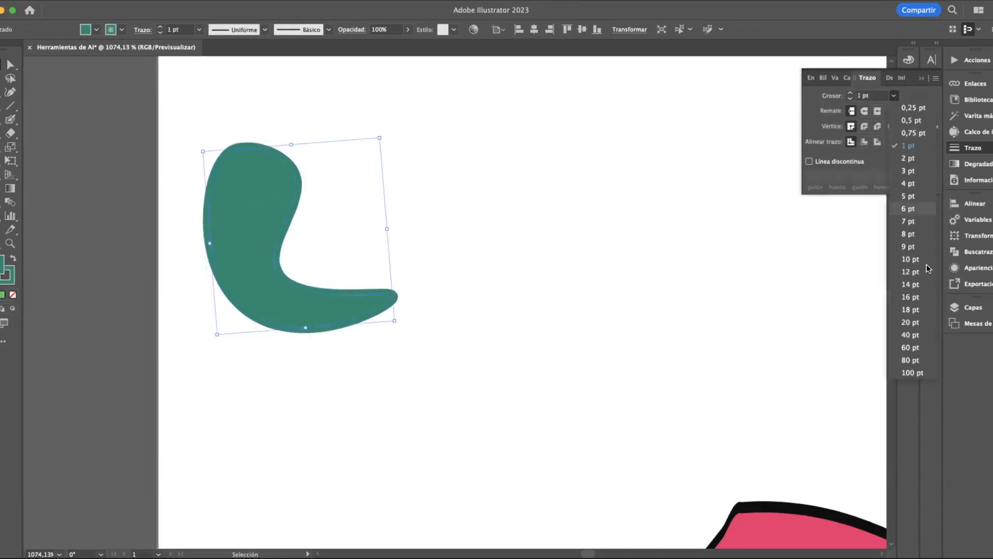
left_click(919, 330)
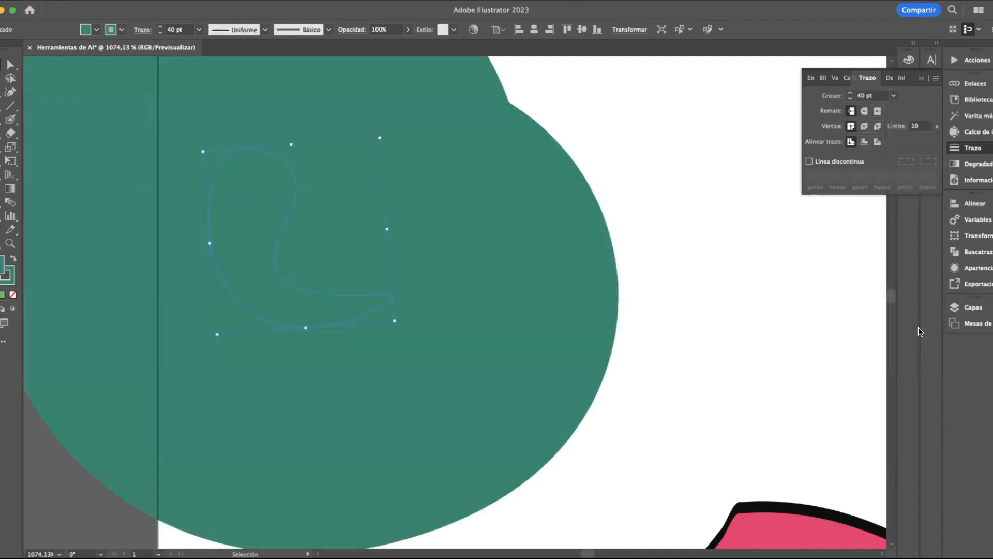
left_click(892, 95)
left_click(913, 206)
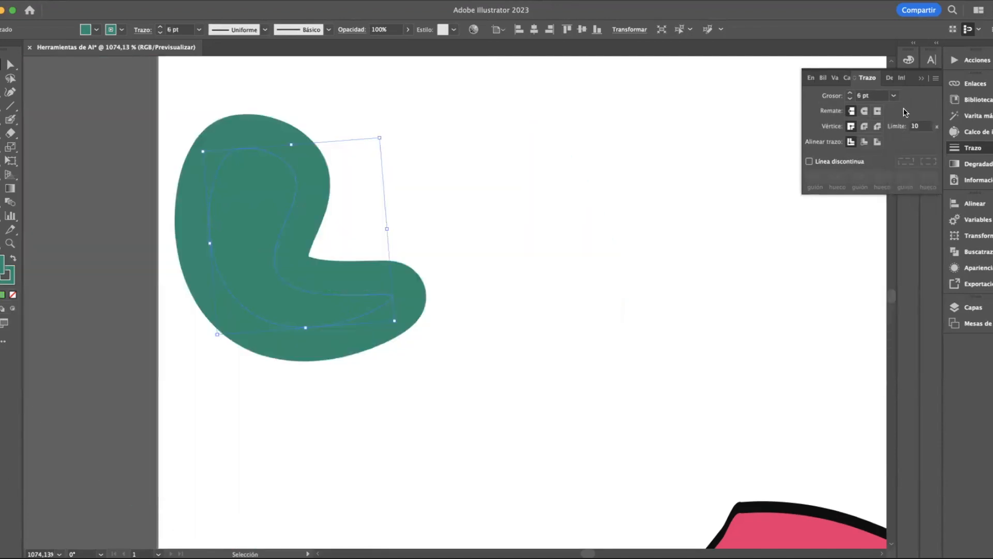
Set the stroke to rounded caps and rounded corners aligned to the inside, and put away the stroke settings
left_click(861, 111)
left_click(864, 125)
left_click(865, 144)
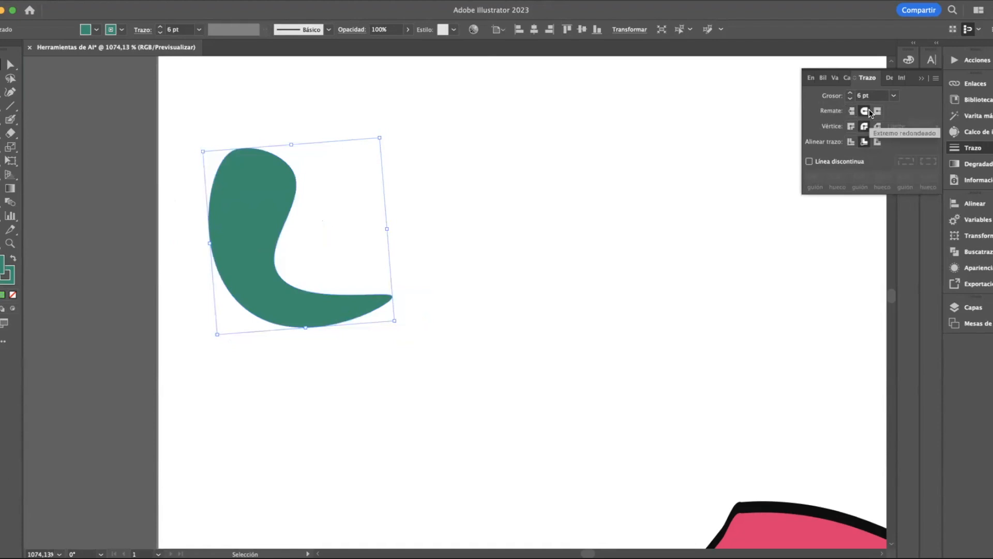
left_click(921, 79)
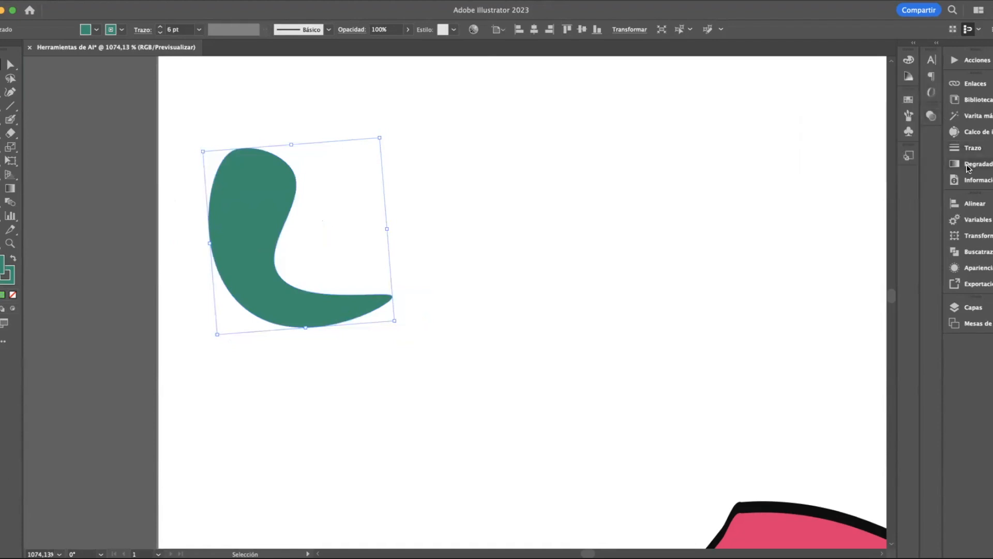
Move the green shape farther from the artboard's left edge, and place a duplicate to its right, slightly higher
left_click(480, 181)
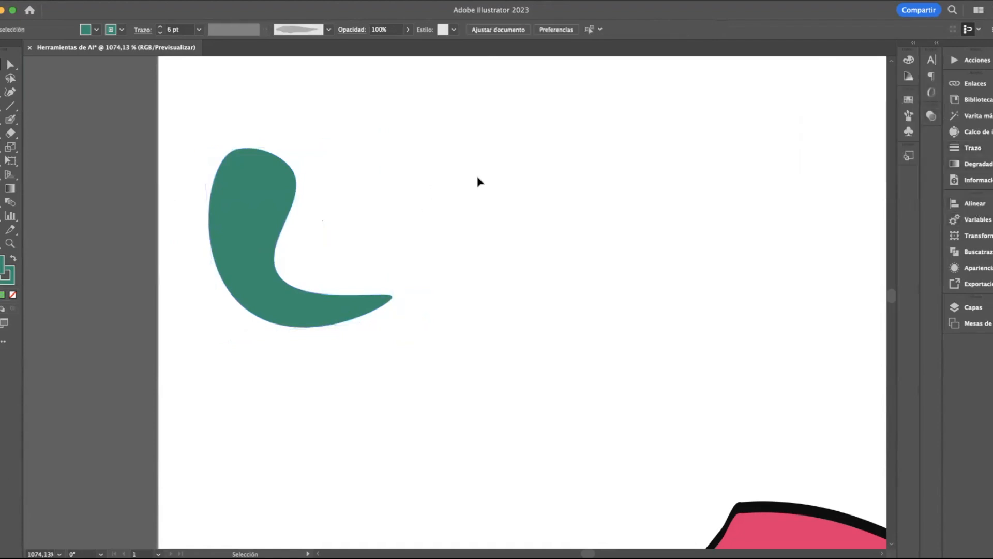
left_click_drag(248, 212, 354, 206)
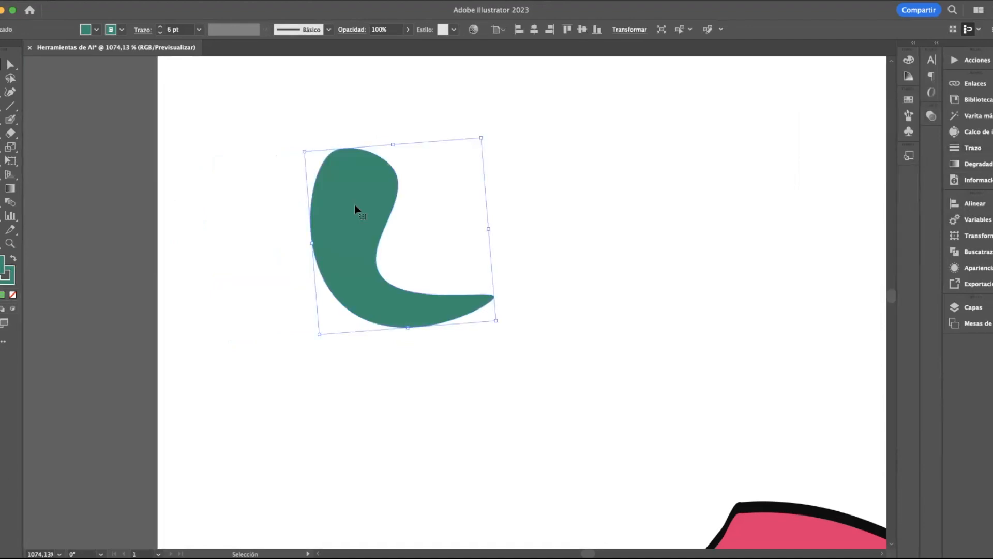
left_click_drag(355, 206, 580, 202)
Align the green shape and its duplicate by their left edges and their top edges
left_click_drag(773, 342, 362, 144)
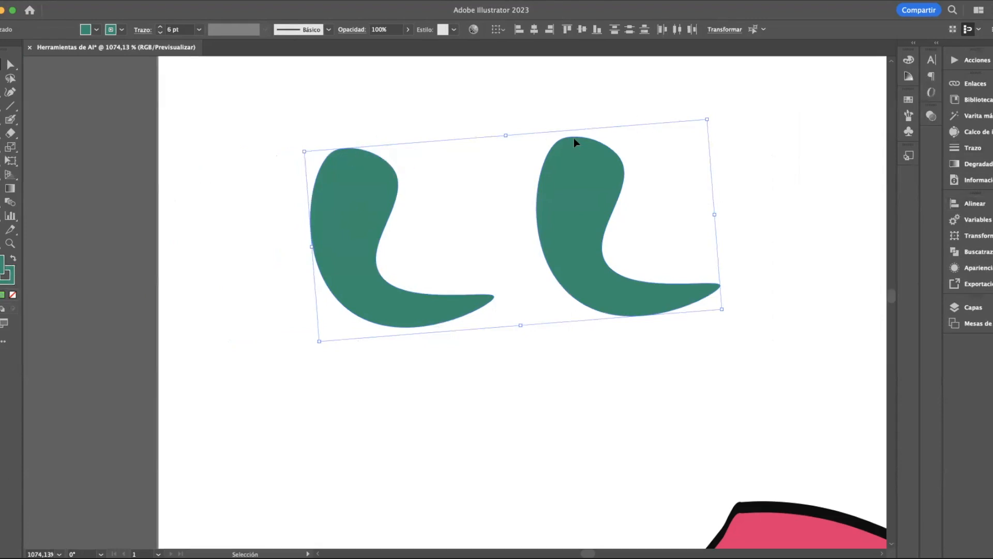
left_click(968, 202)
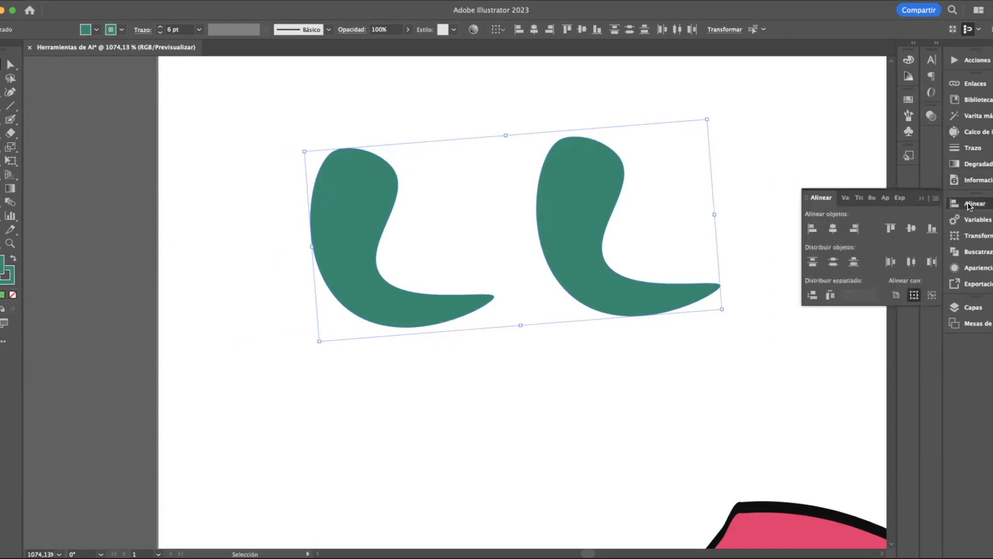
left_click(812, 229)
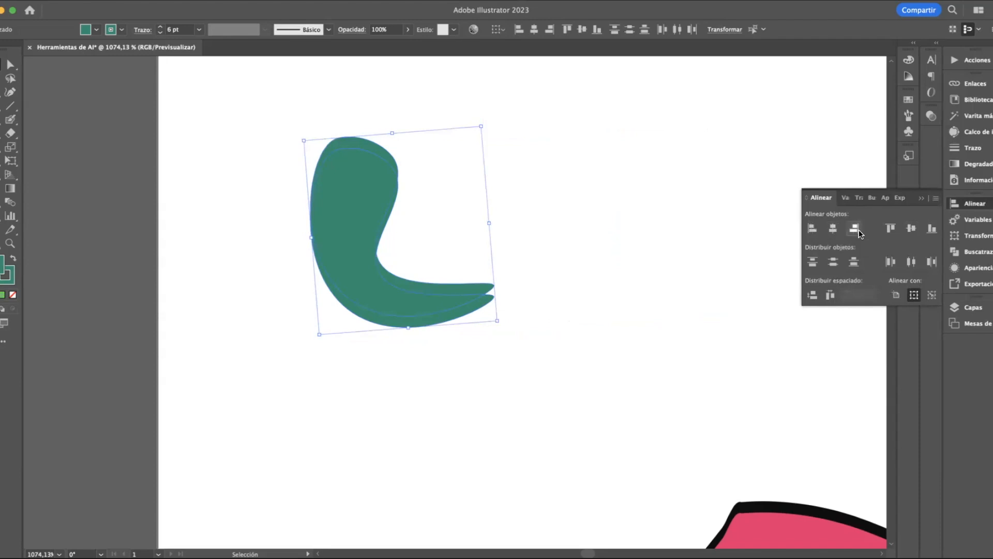
left_click(891, 229)
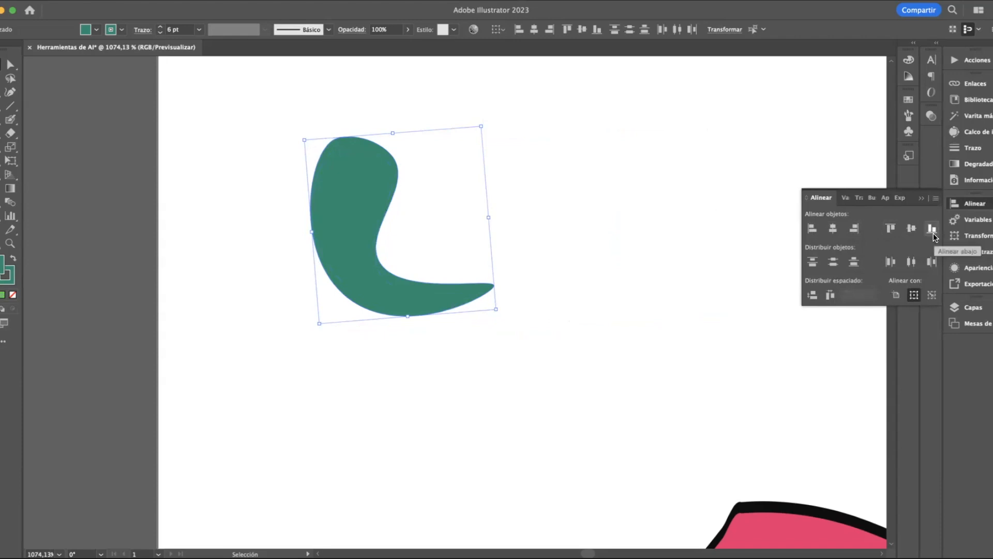
Pull one of the two stacked green shapes out to the right so they sit side by side
left_click(403, 221)
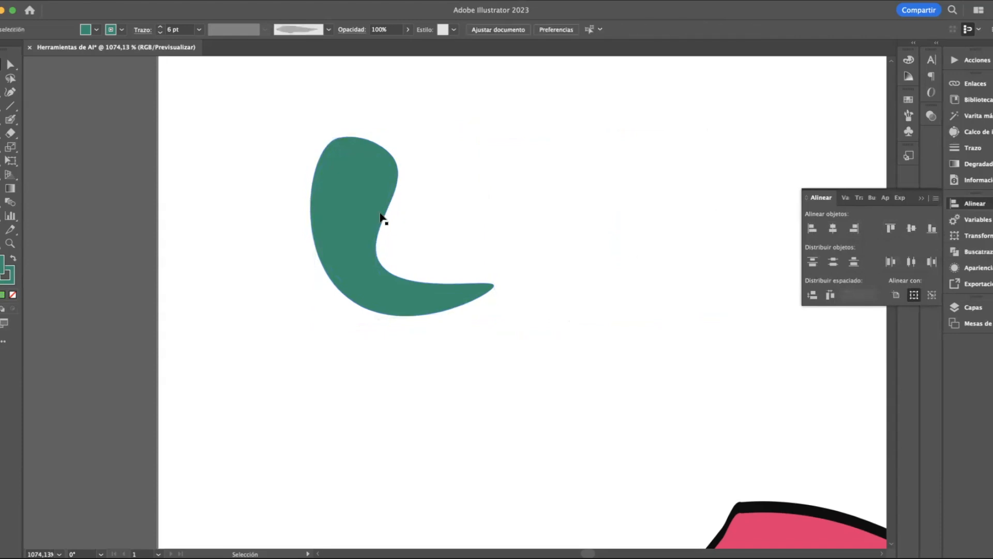
left_click_drag(365, 210, 579, 210)
left_click_drag(229, 125, 603, 317)
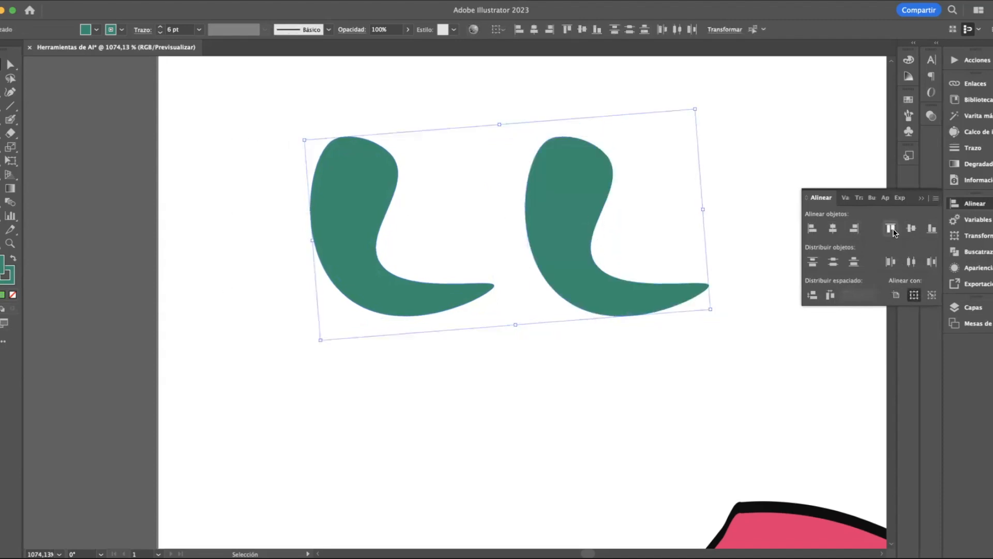
left_click(581, 133)
left_click(597, 153)
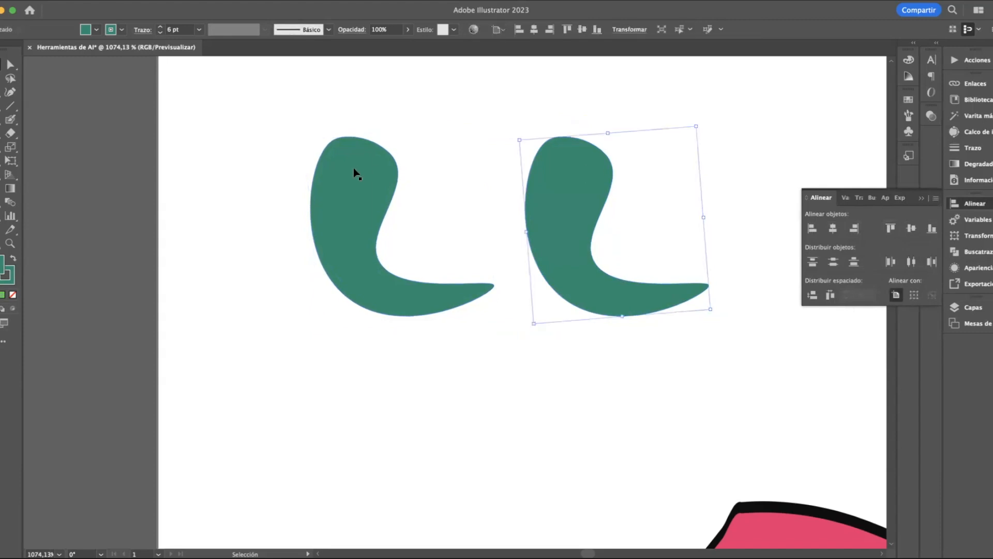
Align the two side-by-side shapes by their left edges again, and put away the alignment settings
left_click_drag(333, 111, 678, 339)
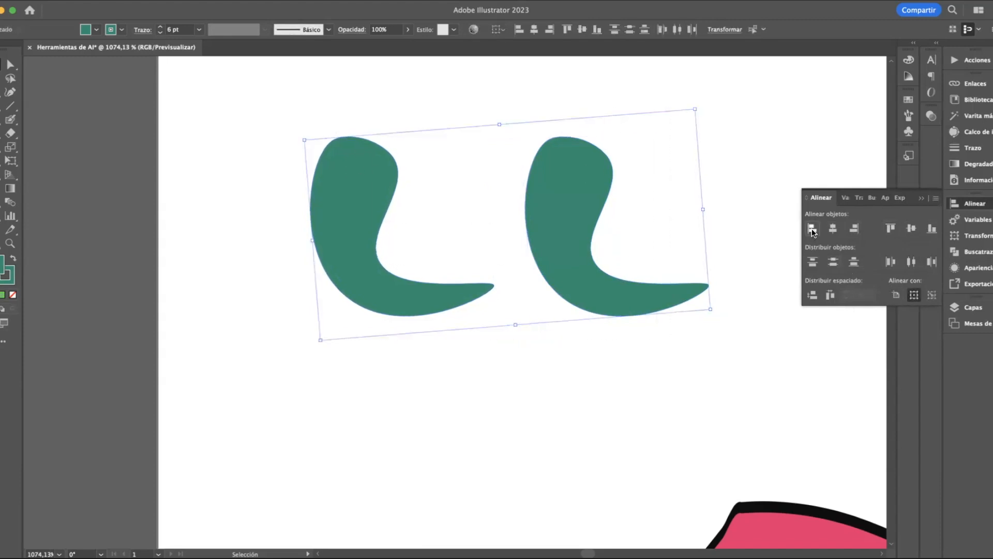
left_click(813, 228)
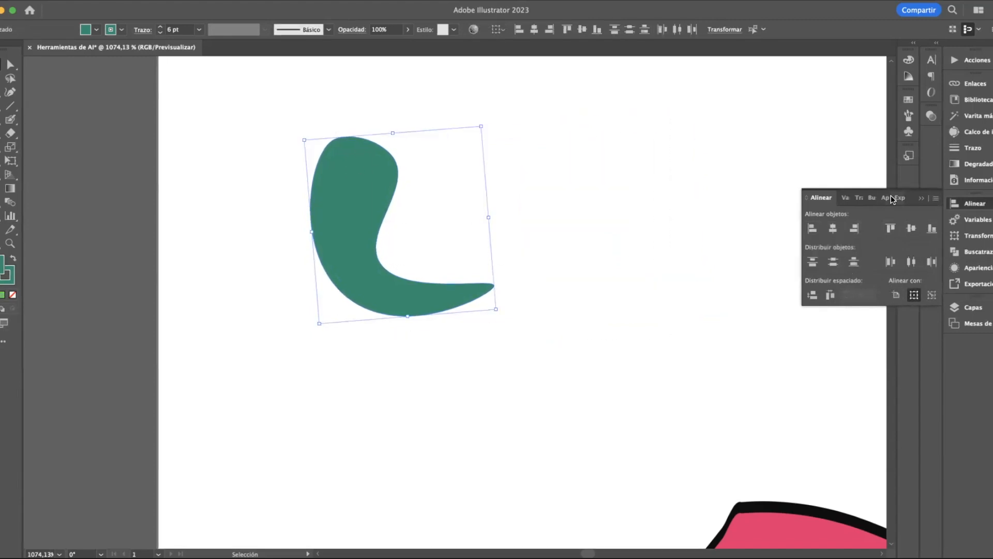
left_click(922, 199)
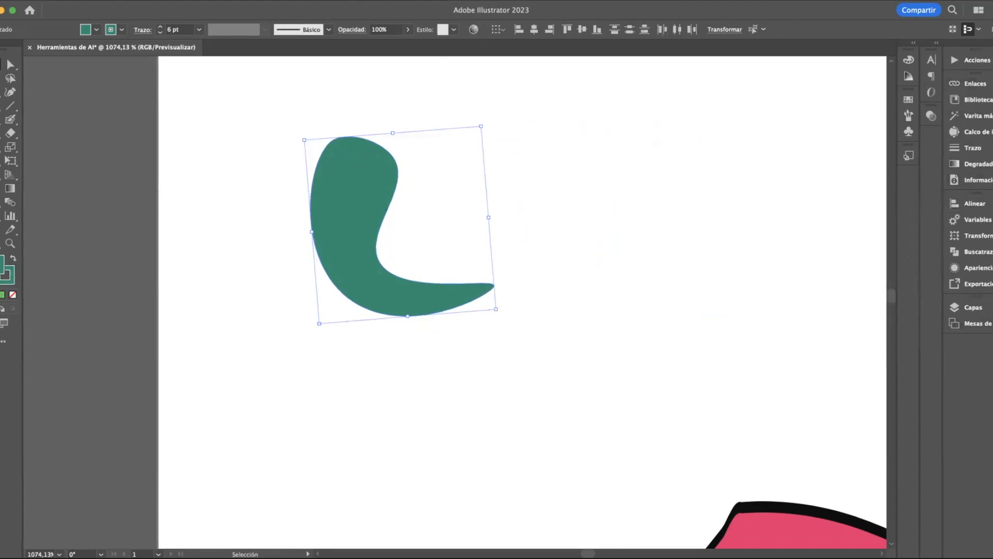
Bring the alignment settings back from the full list of available panels
left_click(321, 1)
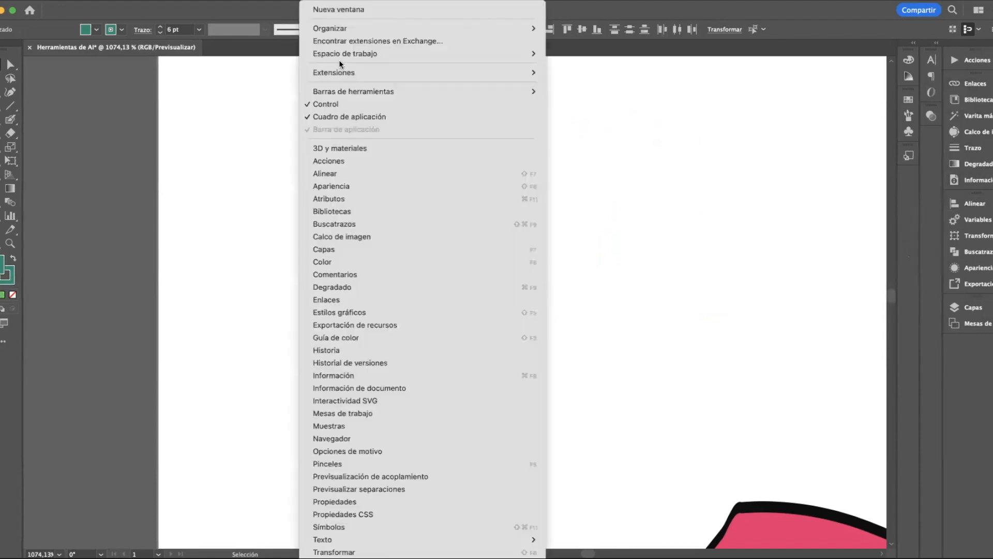
left_click(361, 175)
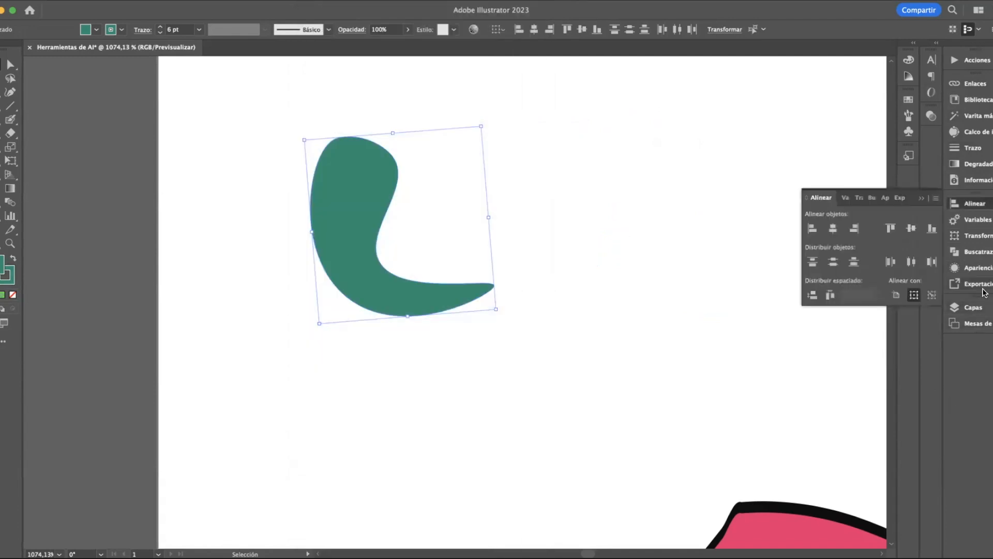
Show the Pathfinder settings, pull out one of the stacked green shapes, and turn it upside down so it crosses the other
left_click(981, 252)
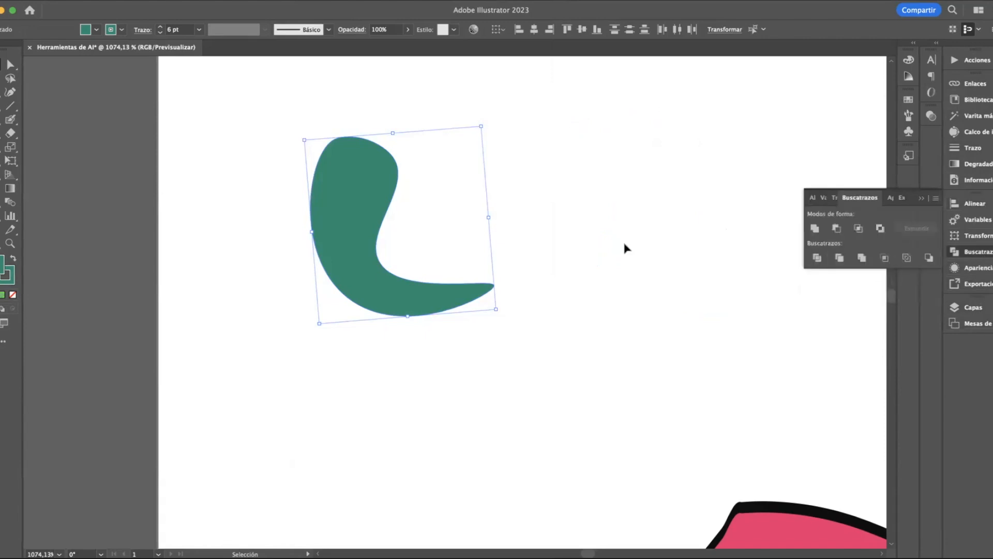
left_click(465, 257)
left_click_drag(354, 221, 456, 221)
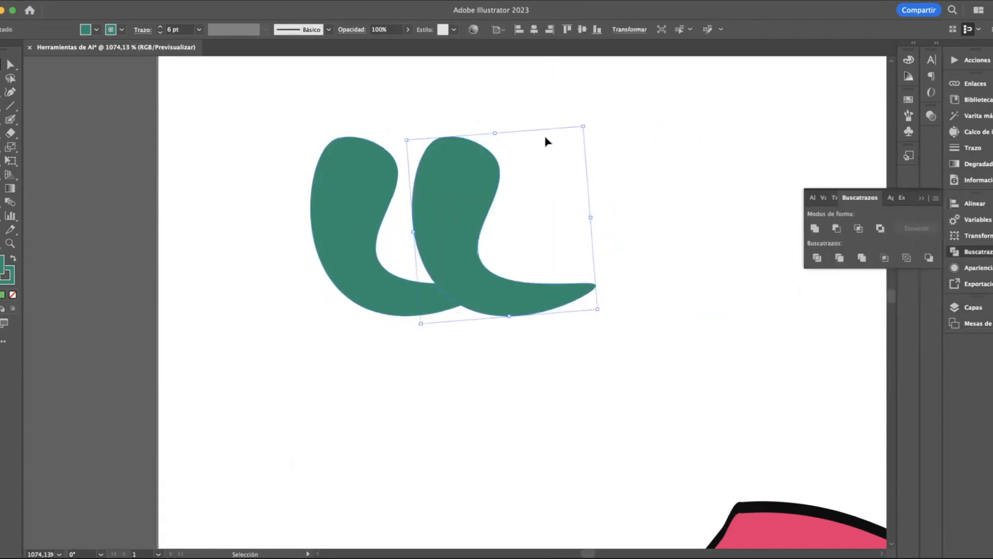
left_click_drag(584, 122, 463, 295)
left_click_drag(543, 228, 394, 269)
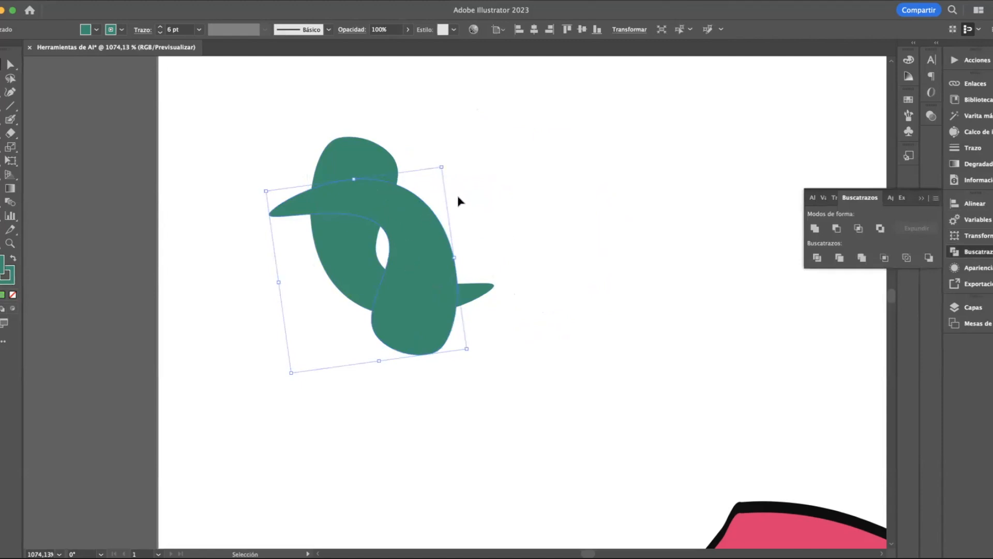
Unite the two crossed green shapes with Pathfinder and move the merged shape to the right
left_click_drag(336, 118, 523, 405)
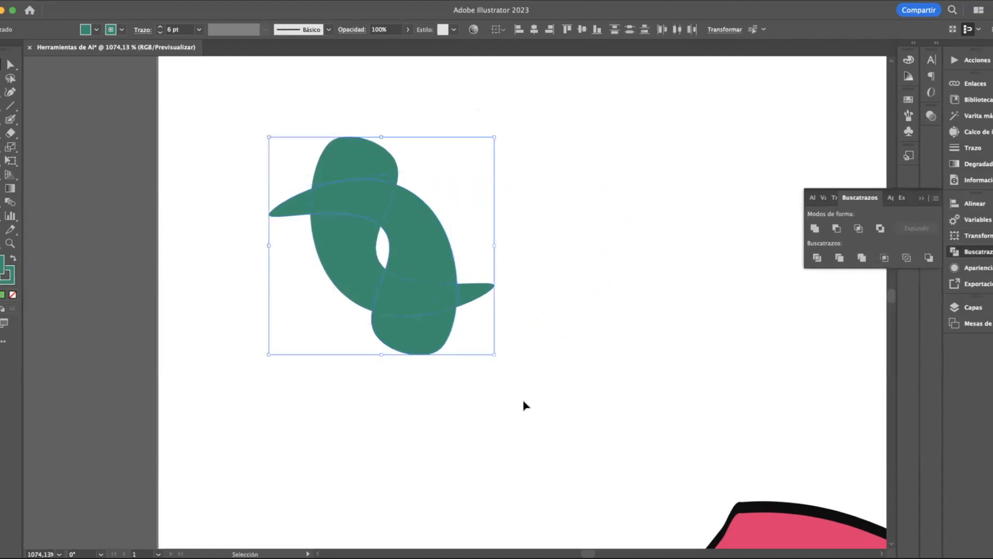
left_click(815, 228)
left_click(581, 368)
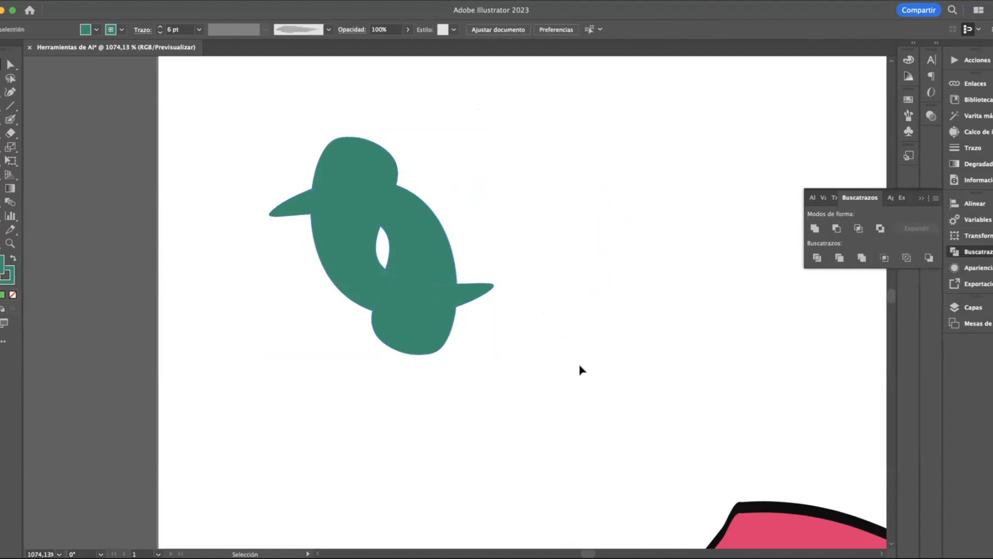
left_click_drag(372, 273, 508, 262)
key("a")
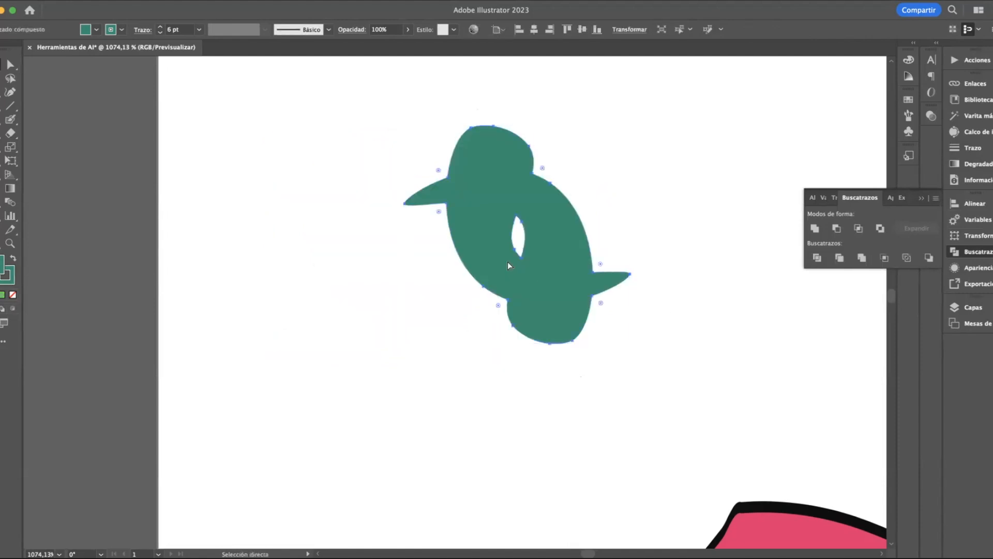
Undo the move and the union of the two green shapes
key("super+z")
key("super+z")
key("super+z")
Try Minus Front on the two crossed green shapes and undo it
left_click(550, 178)
left_click_drag(292, 156, 445, 264)
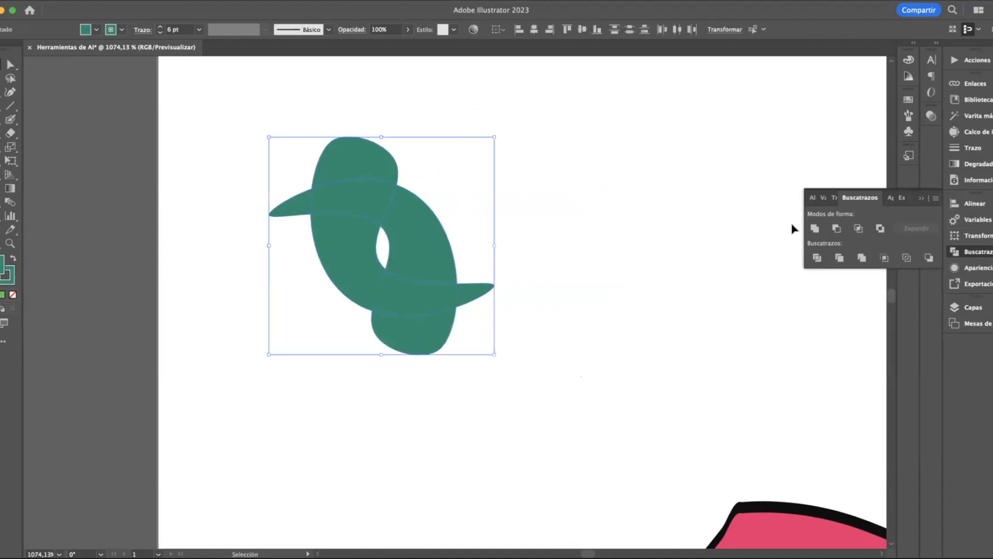
left_click(840, 227)
left_click(677, 325)
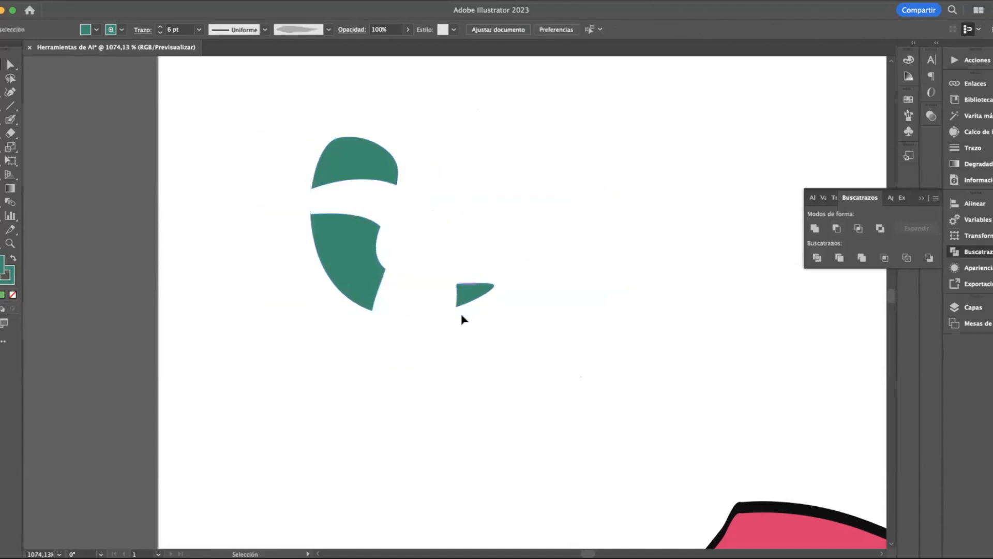
key("super+z")
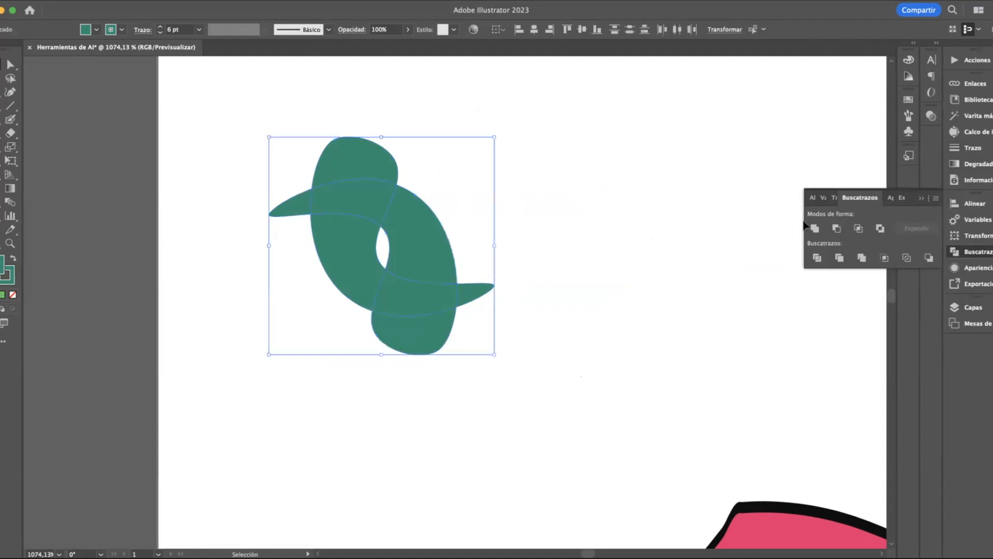
Try Intersect on the two crossed green shapes and undo it
left_click(859, 228)
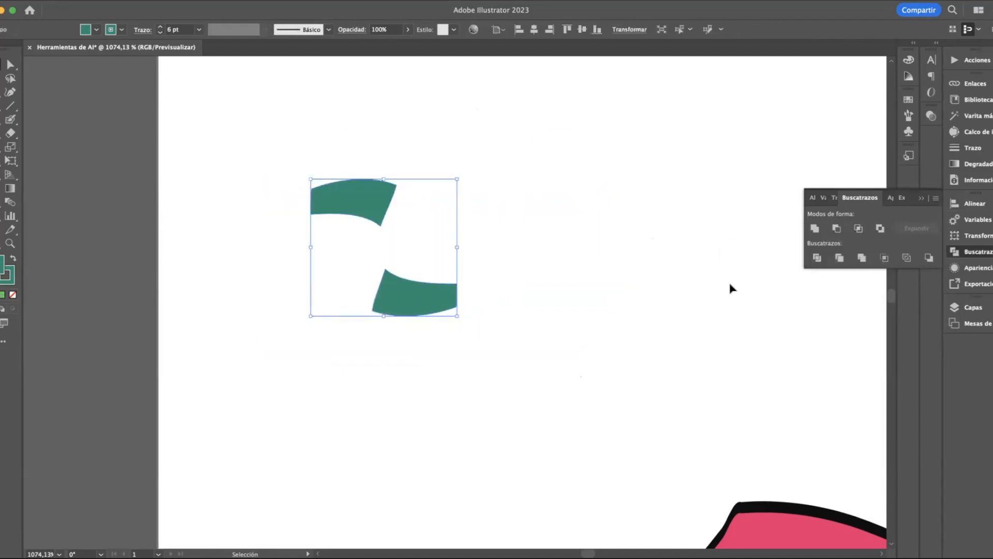
left_click(524, 275)
key("a")
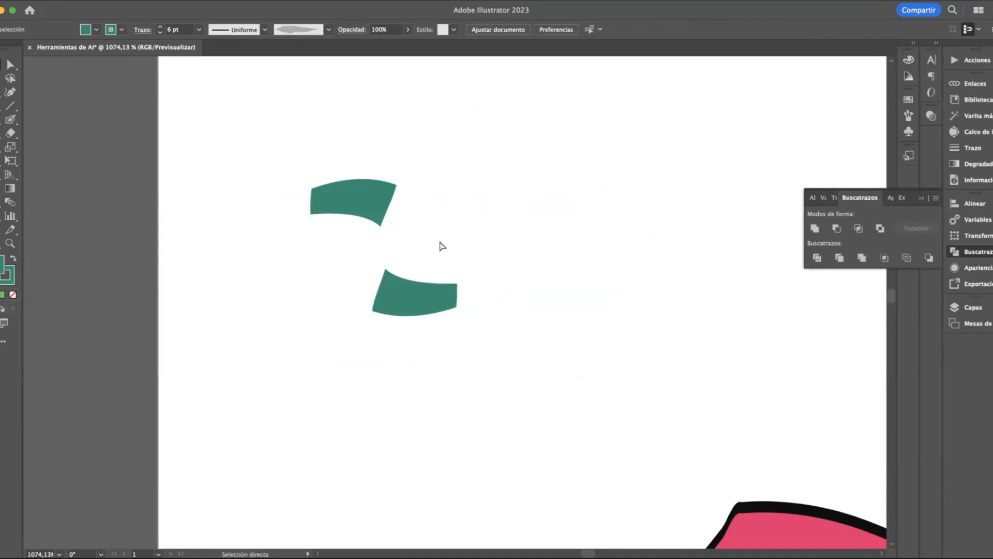
key("super+z")
key("v")
Try Exclude on the two crossed green shapes, undo it, and put away the Pathfinder settings
left_click(880, 228)
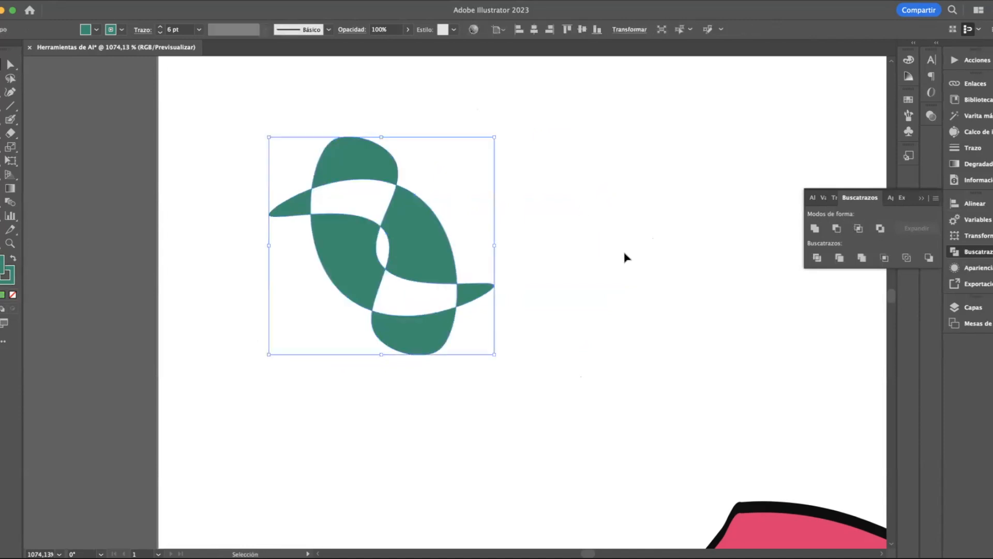
left_click(632, 253)
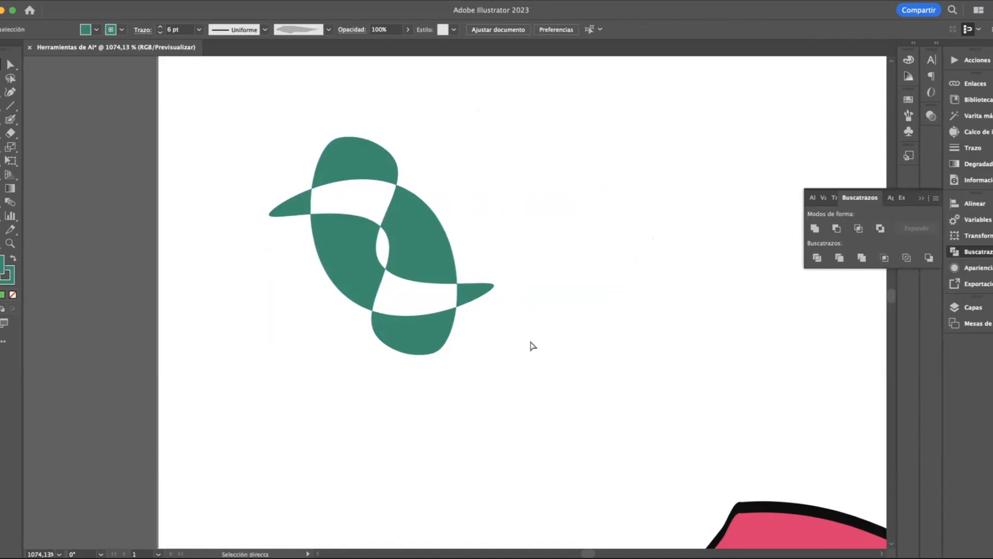
key("super+z")
scroll(532, 345, "down", 2)
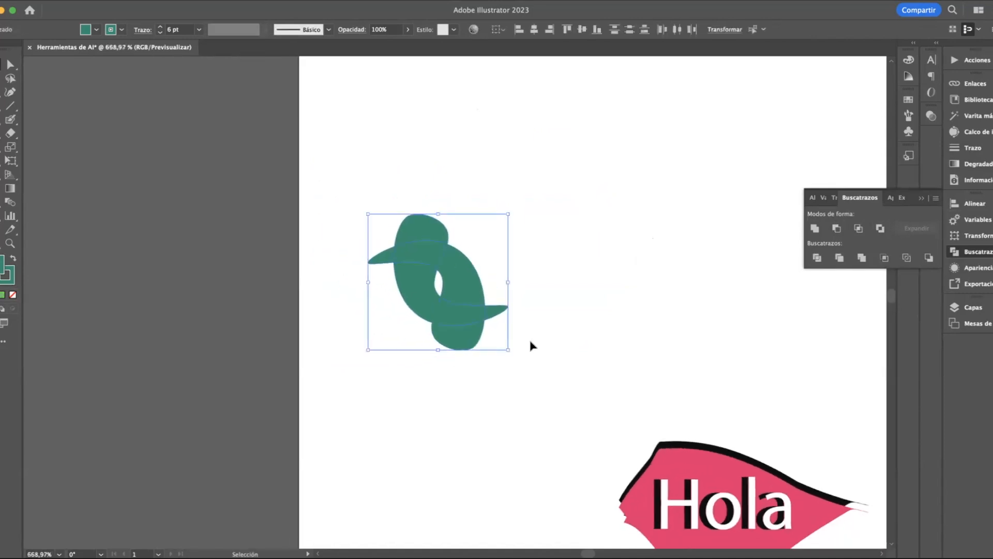
left_click(922, 195)
left_click(673, 158)
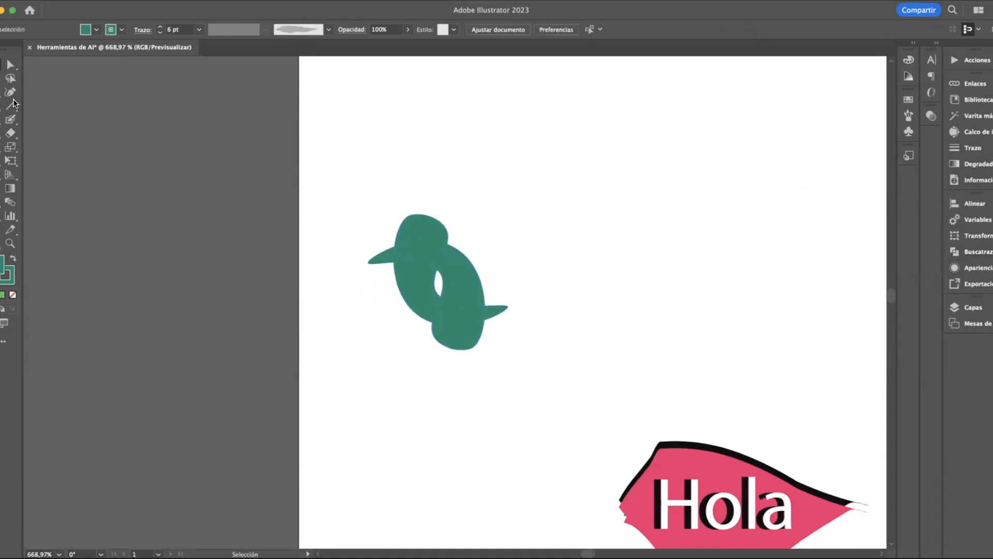
Create an area text frame with placeholder text above the green shapes and set its font to Amarillo
key("t")
left_click_drag(393, 97, 600, 141)
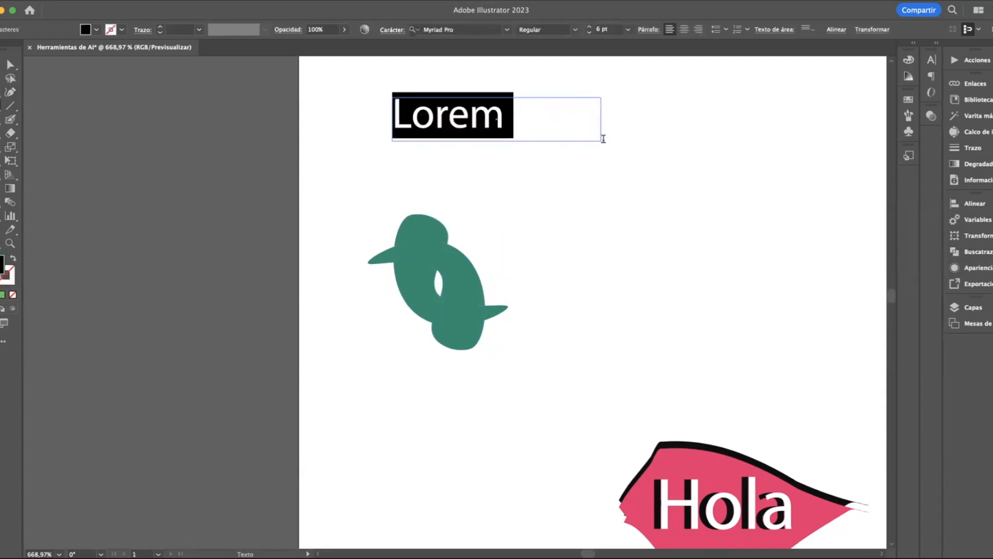
left_click(505, 31)
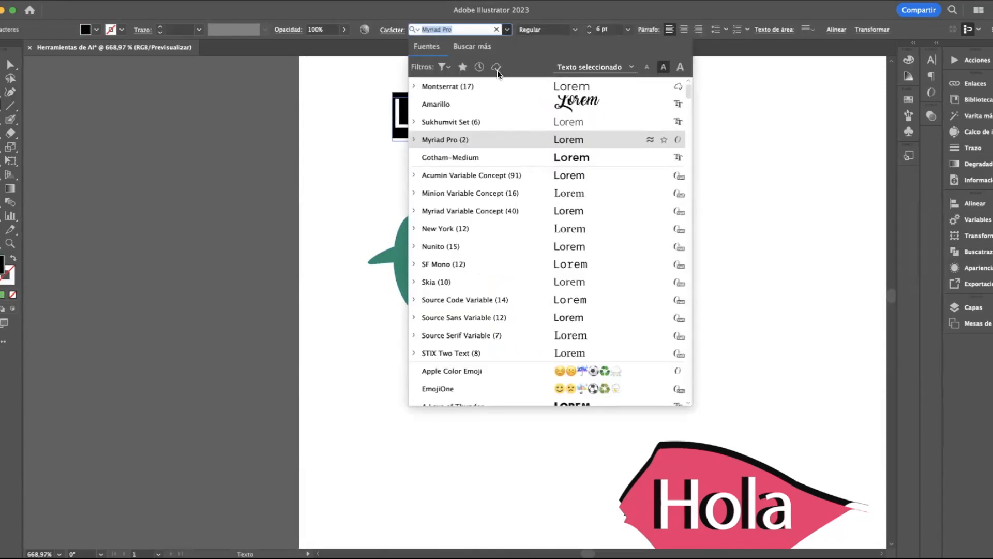
left_click(517, 101)
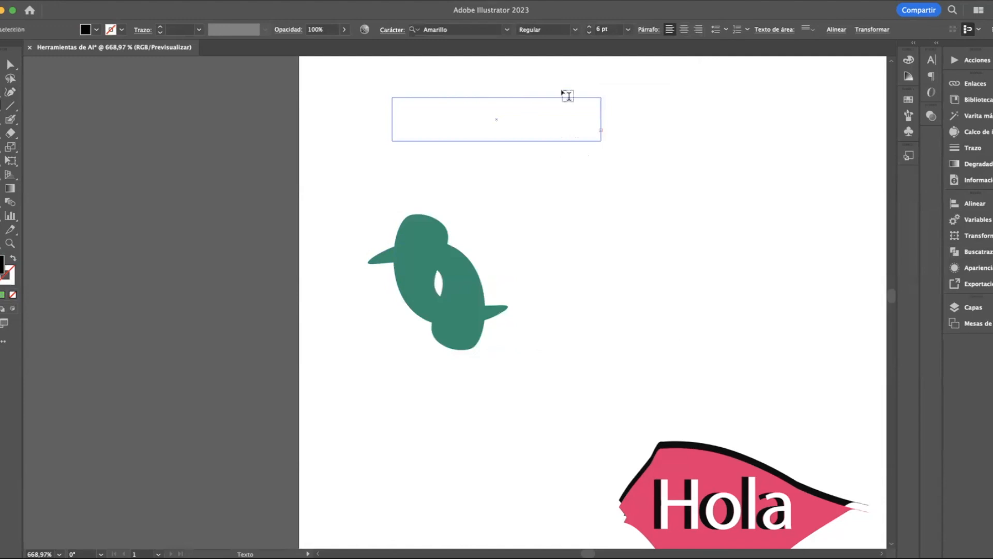
Set the placeholder text's font size to 7 pt and enlarge its frame down and to the right
left_click(627, 31)
left_click(642, 71)
left_click_drag(601, 141, 729, 285)
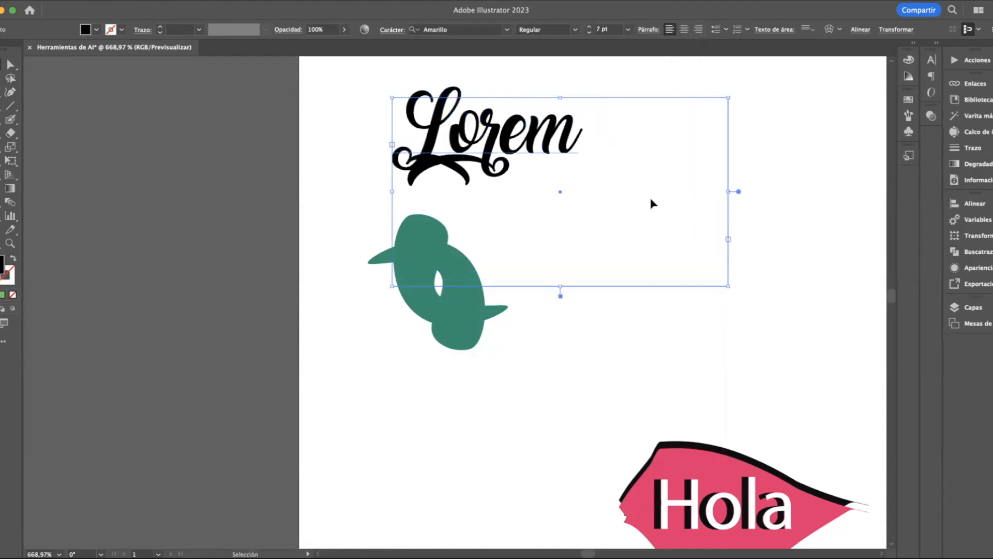
Try centred, right-aligned and justified variants on the Lorem text, ending with justification with the last line centred
left_click(687, 31)
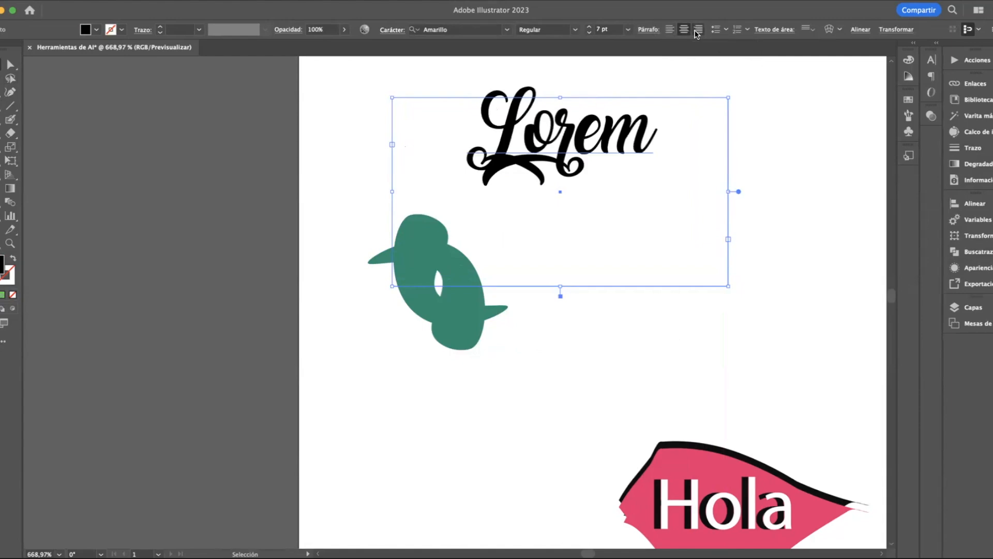
left_click(697, 30)
left_click(652, 32)
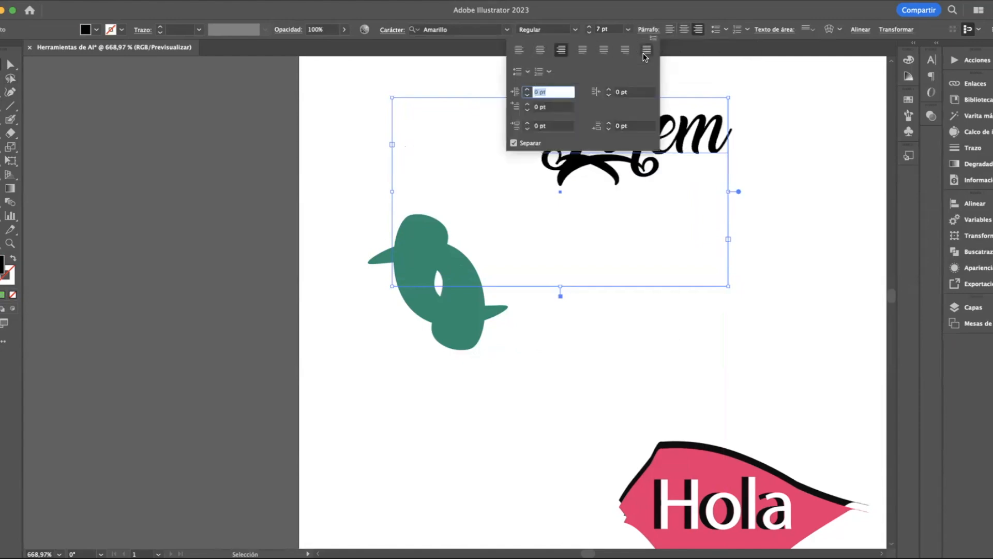
left_click(646, 50)
left_click(625, 49)
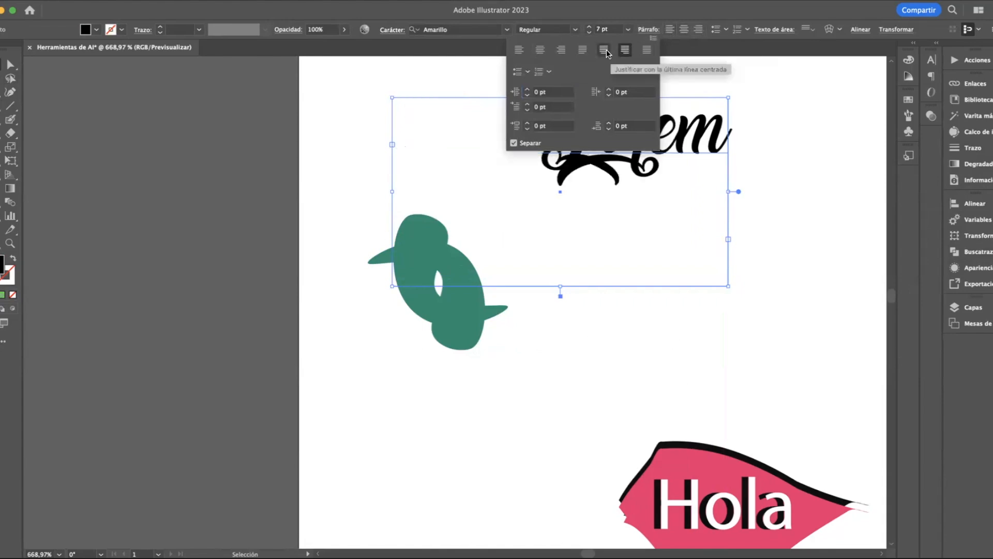
left_click(604, 51)
left_click(421, 79)
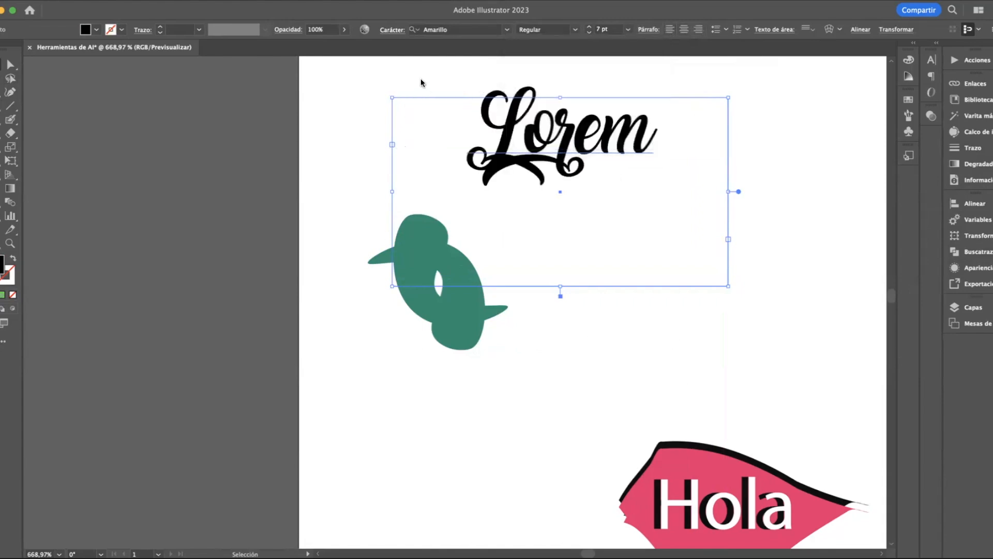